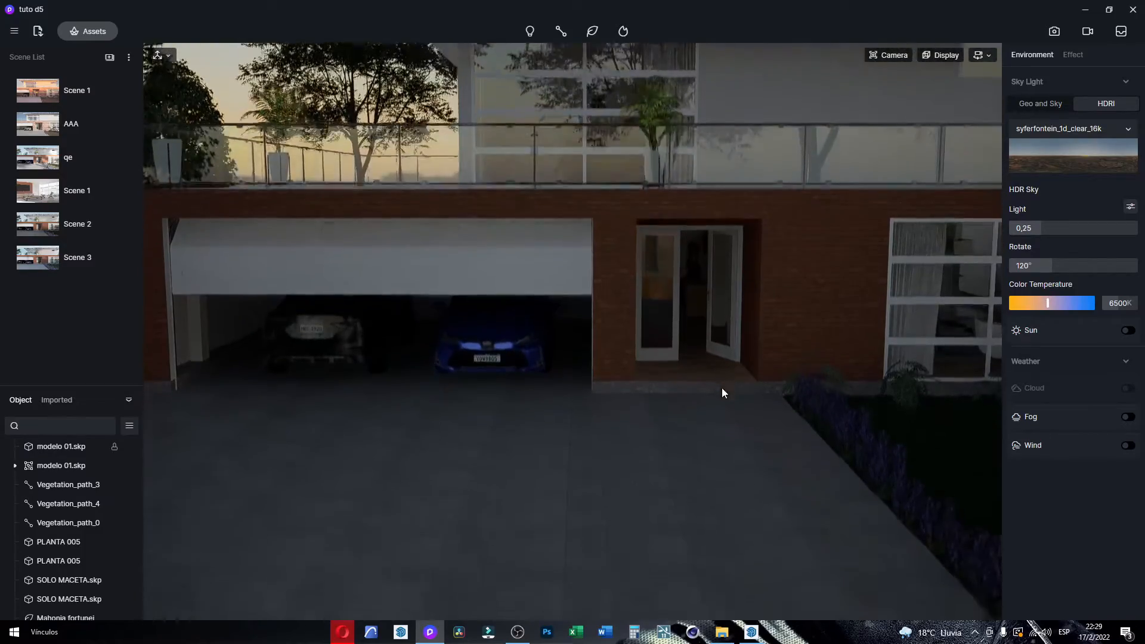
# Step: Turn on the Emissive property of the recessed ceiling light's material above the entrance door
pyautogui.press('w')
pyautogui.press('d')
pyautogui.moveTo(690, 370); pyautogui.dragTo(608, 272, button='right')
pyautogui.press('w')
pyautogui.press('w')
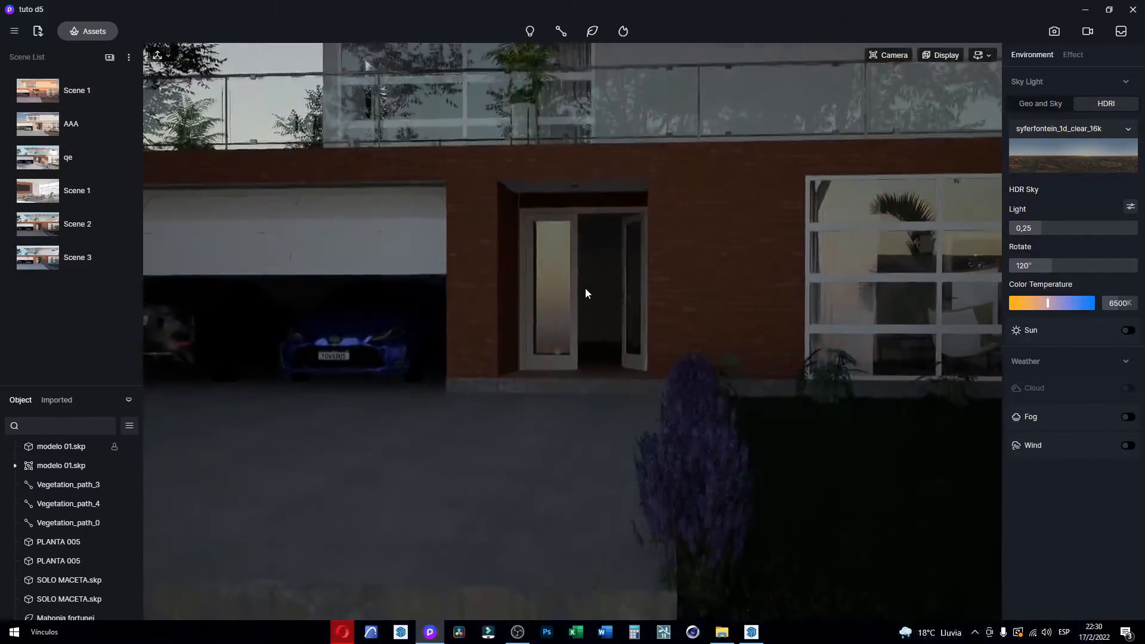
pyautogui.press('w')
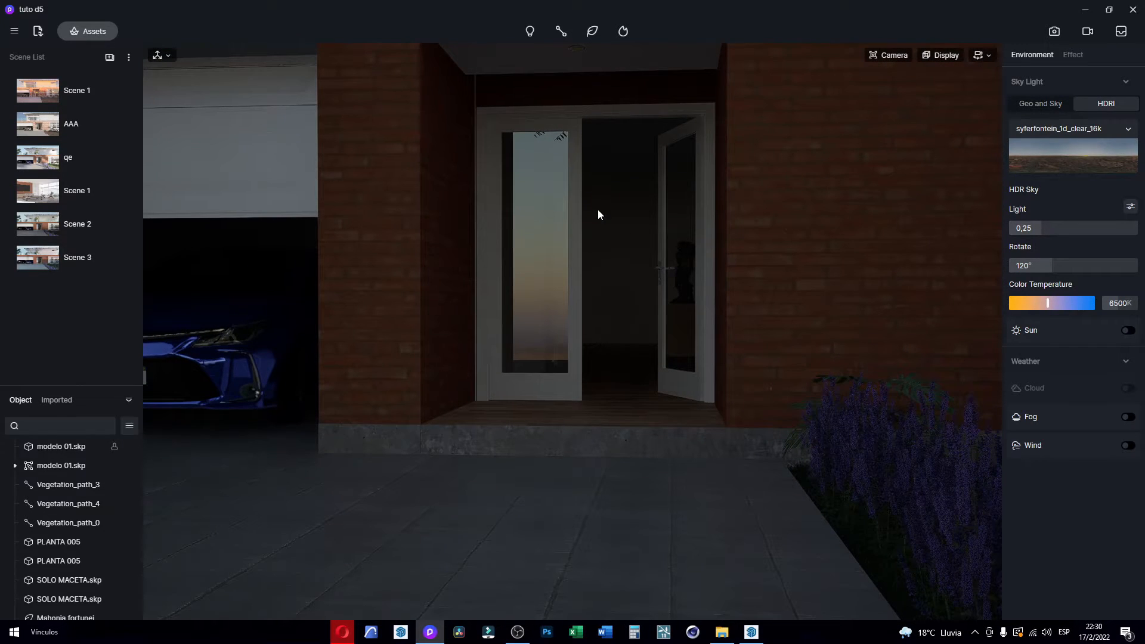
pyautogui.press('s')
pyautogui.moveTo(582, 102); pyautogui.dragTo(581, 248, button='right')
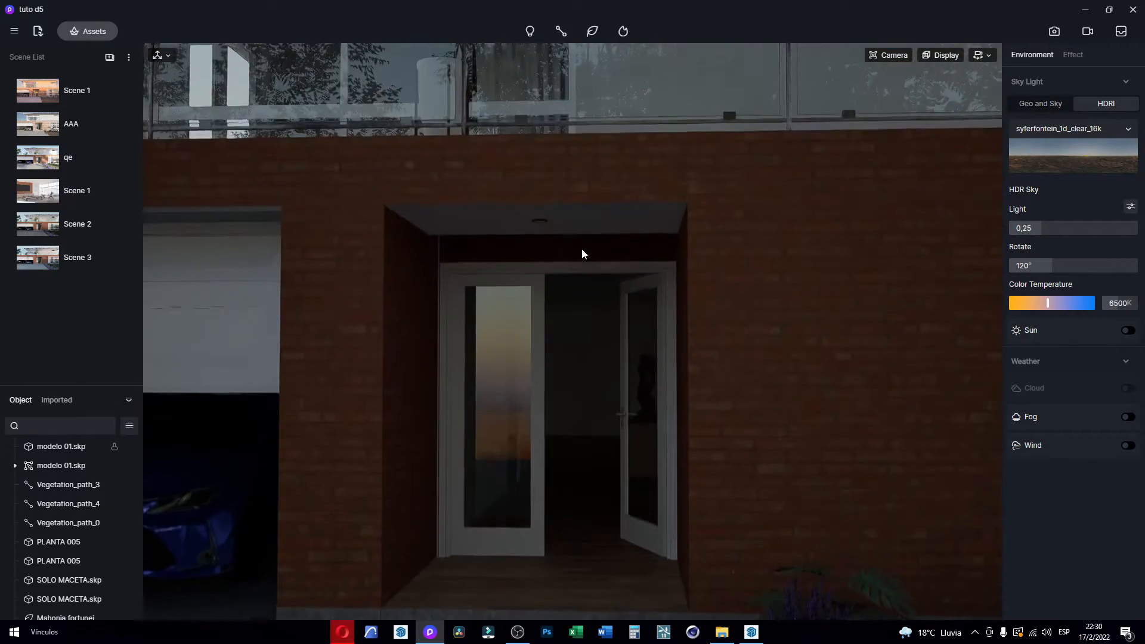
pyautogui.press('w')
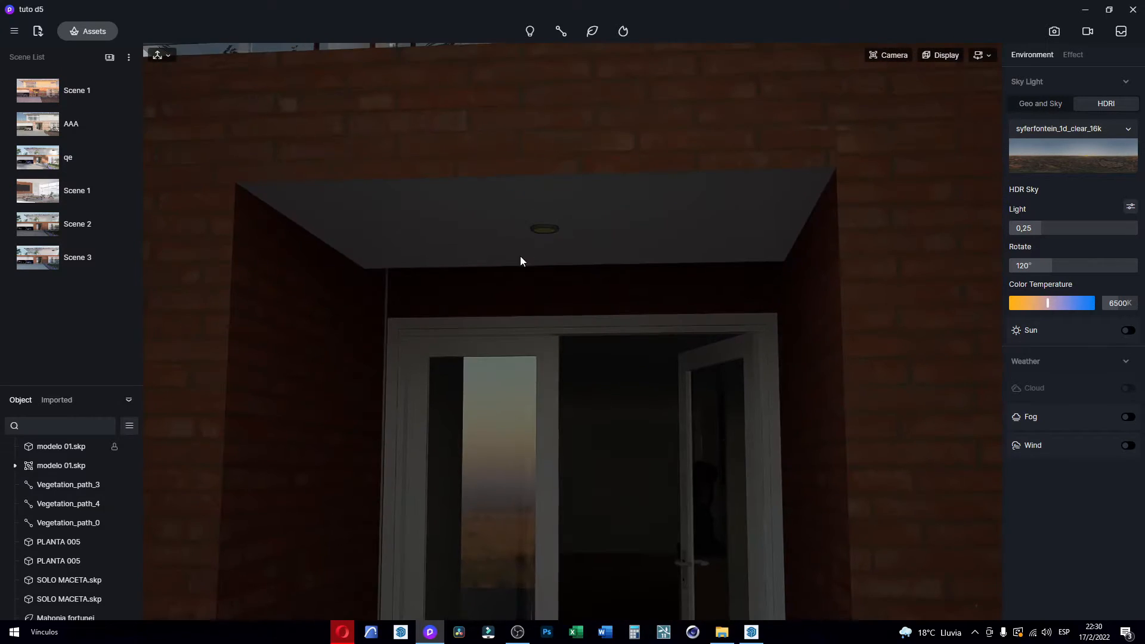
pyautogui.press('w')
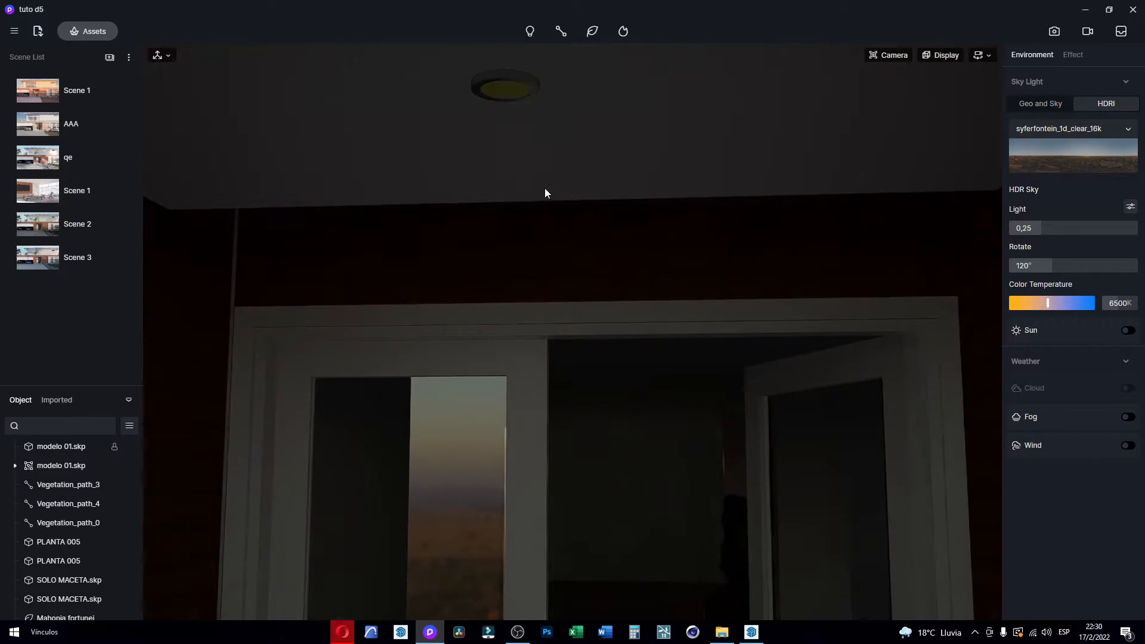
pyautogui.moveTo(542, 102); pyautogui.dragTo(537, 145, button='right')
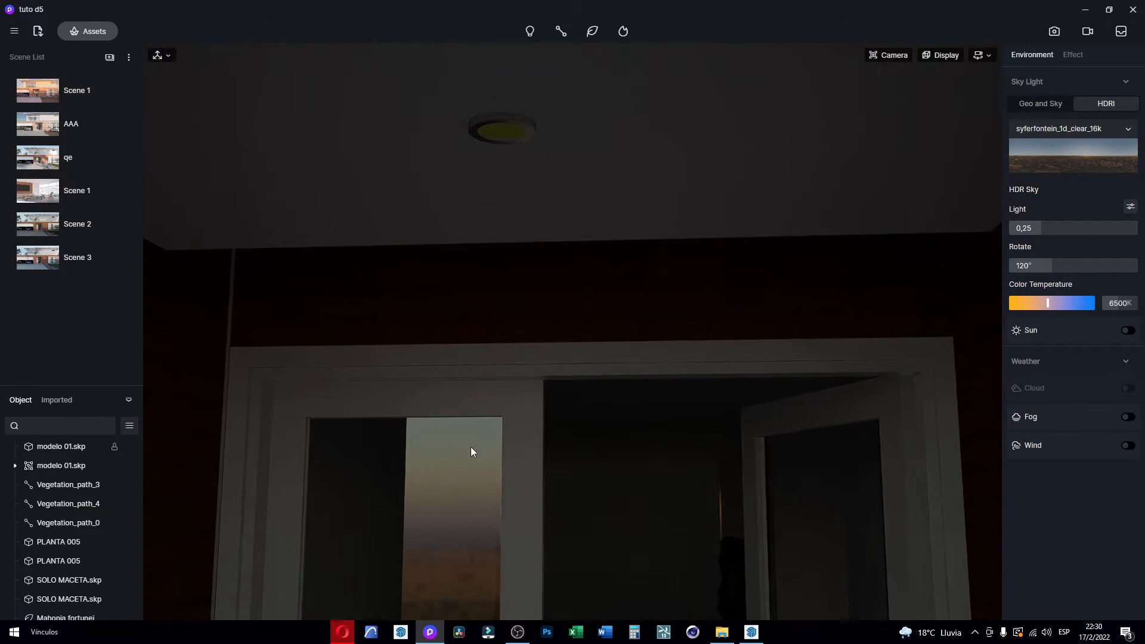
pyautogui.click(511, 134)
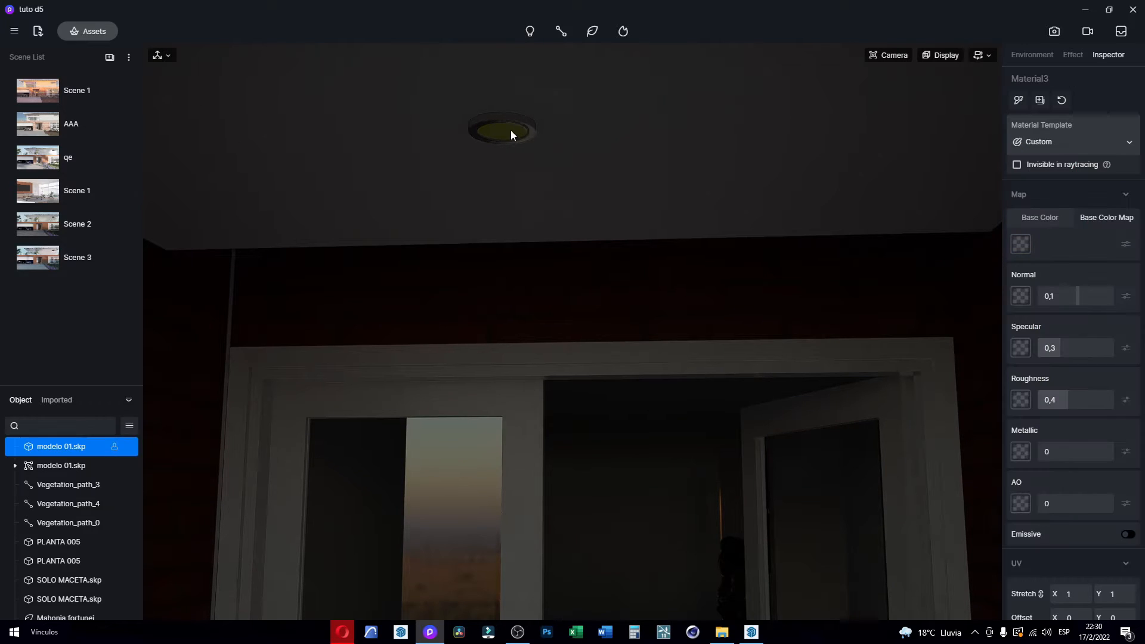
pyautogui.click(1126, 534)
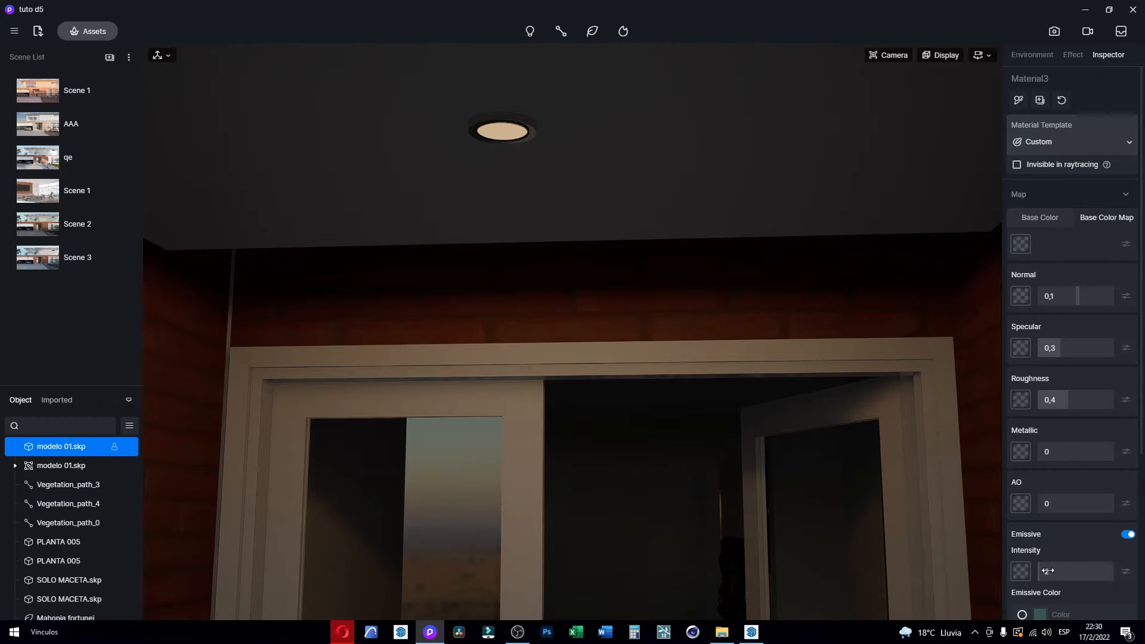
pyautogui.scroll(-2, 1073, 477)
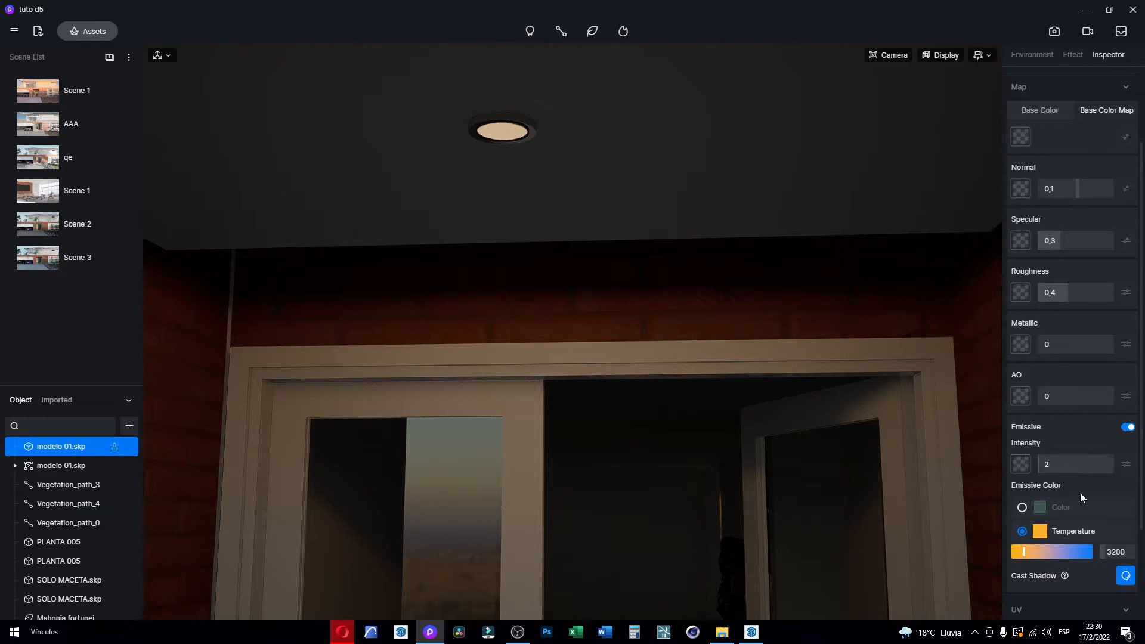
# Step: Examine the emissive light's effect on the entrance door, side walls and facade from several distances and angles
pyautogui.moveTo(699, 362); pyautogui.dragTo(704, 431, button='right')
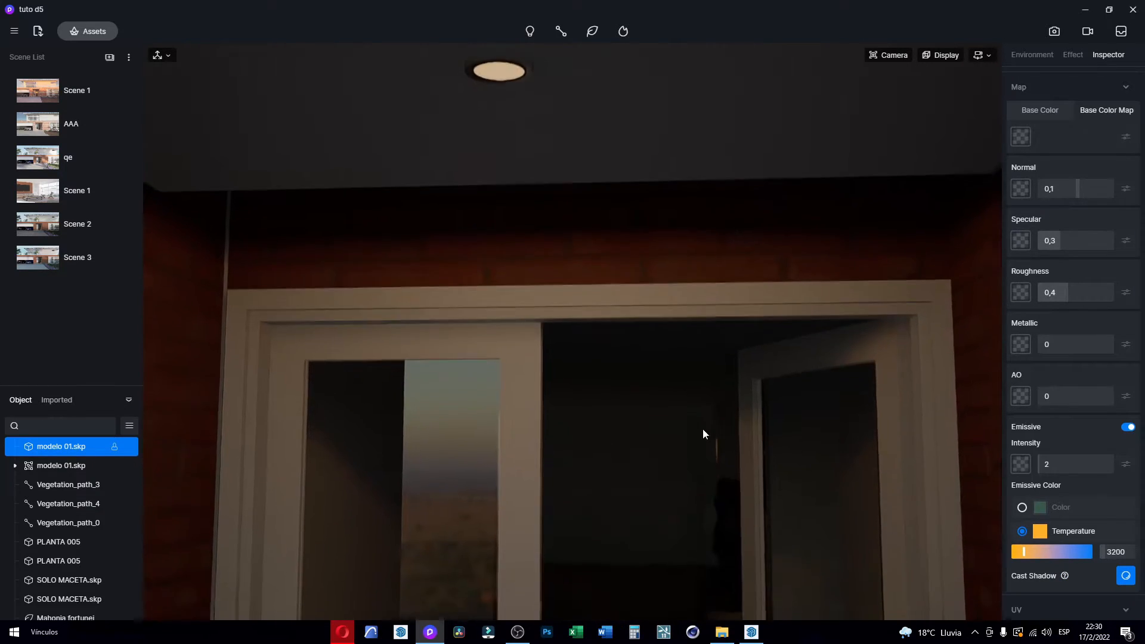
pyautogui.scroll(-4, 691, 406)
pyautogui.scroll(-6, 643, 346)
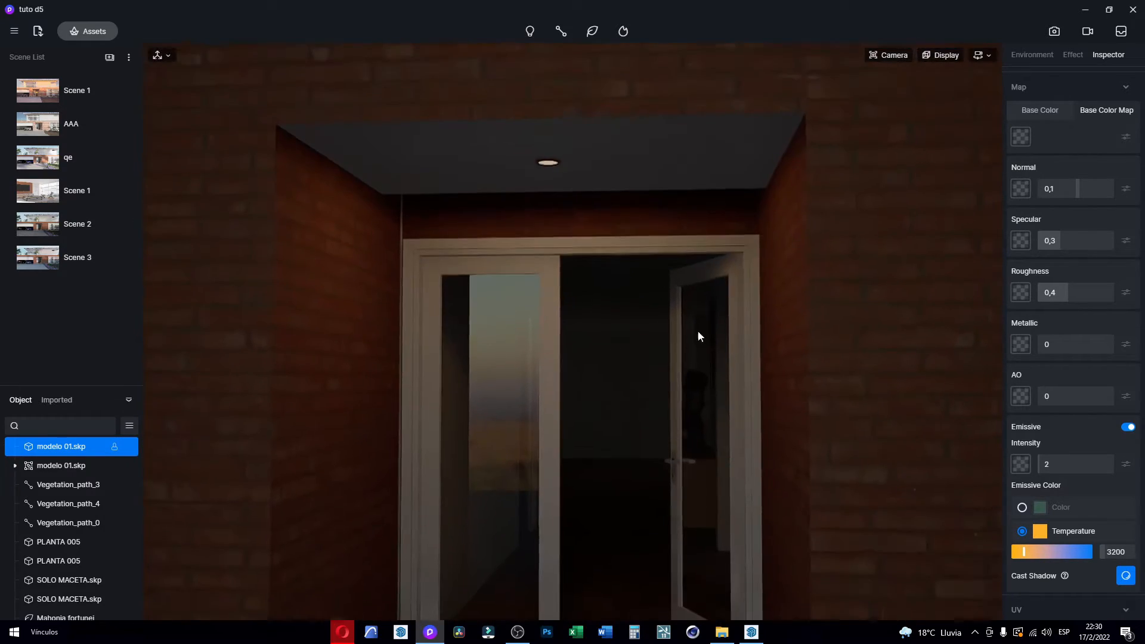
pyautogui.press('a')
pyautogui.press('w')
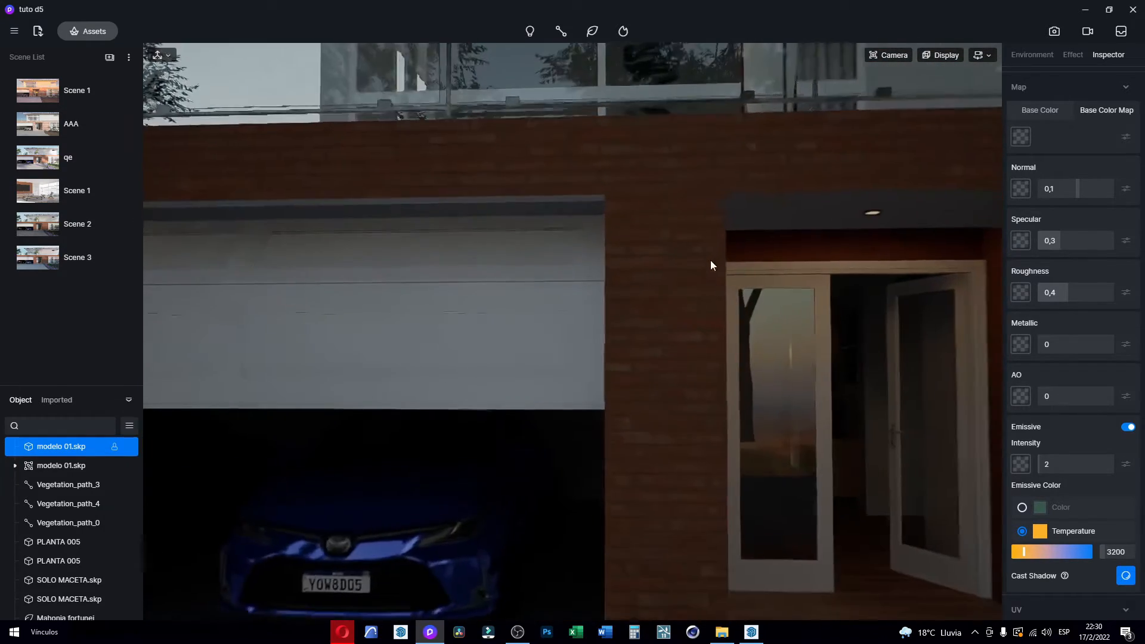
pyautogui.press('d')
pyautogui.scroll(8, 660, 228)
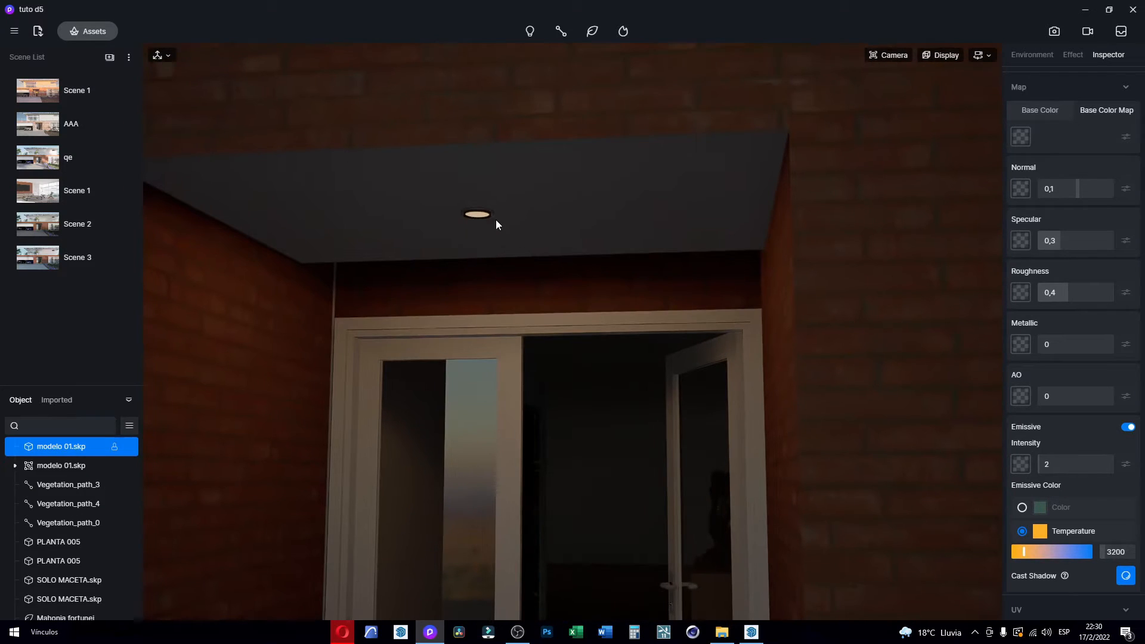
pyautogui.press('q')
pyautogui.press('a')
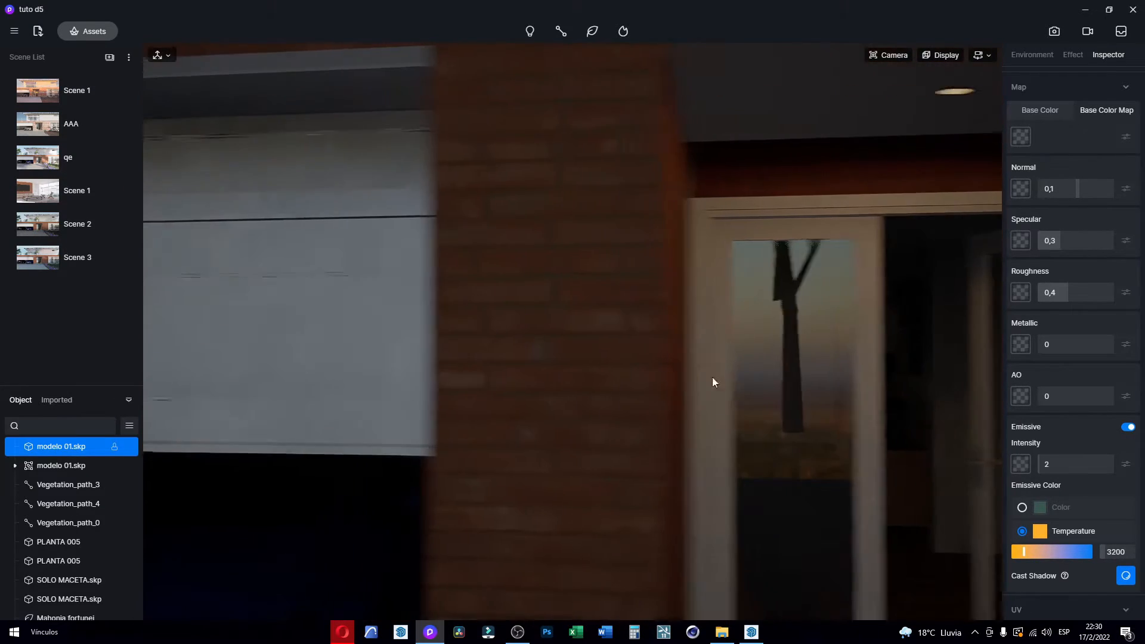
pyautogui.press('s')
pyautogui.press('a')
pyautogui.press('d')
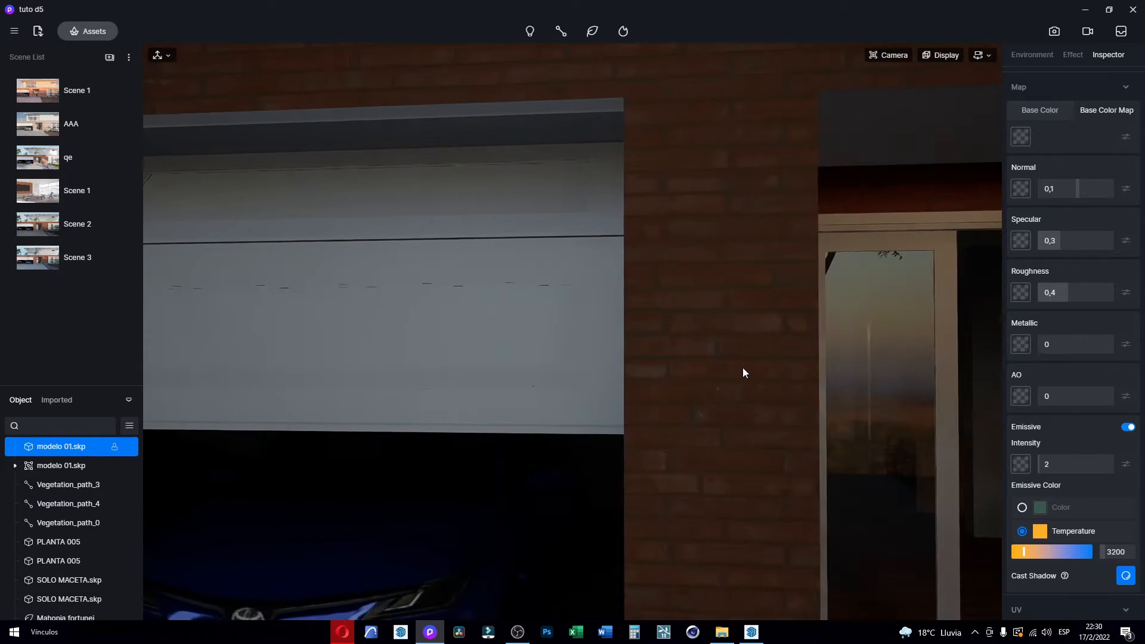
pyautogui.moveTo(749, 388); pyautogui.dragTo(752, 423, button='right')
pyautogui.press('d')
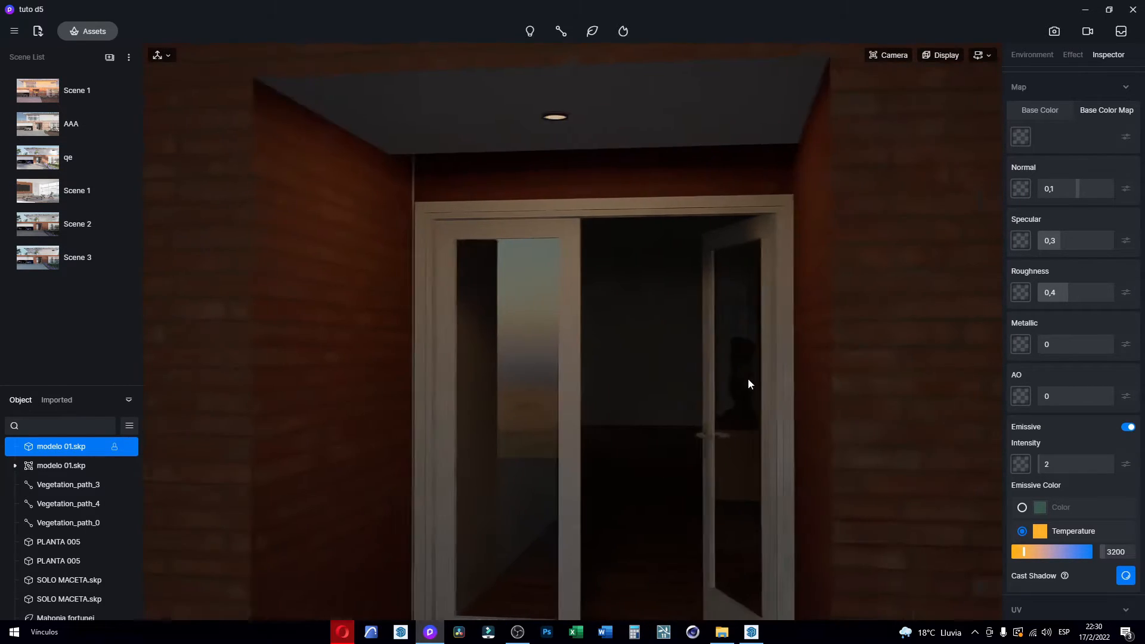
pyautogui.press('s')
pyautogui.moveTo(732, 374); pyautogui.dragTo(767, 310, button='right')
pyautogui.press('s')
pyautogui.press('a')
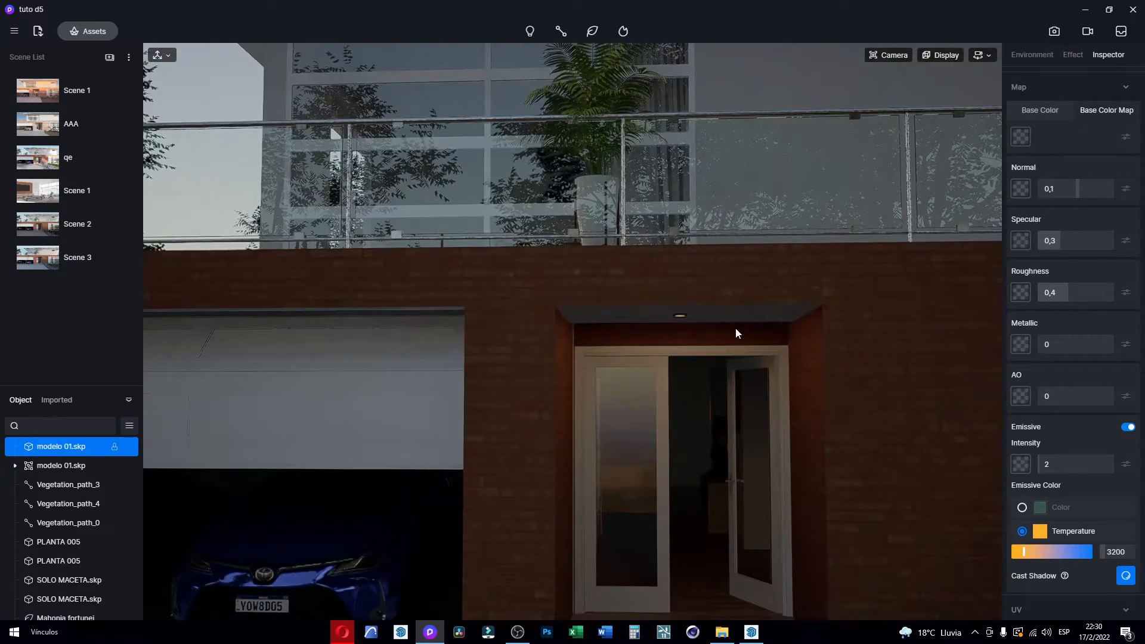
pyautogui.moveTo(720, 371)
pyautogui.mouseDown(button='right')
pyautogui.moveTo(717, 322)
pyautogui.moveTo(664, 310)
pyautogui.moveTo(711, 388)
pyautogui.moveTo(621, 400)
pyautogui.moveTo(624, 421)
pyautogui.mouseUp(button='right')
pyautogui.press('w')
pyautogui.press('d')
pyautogui.press('q')
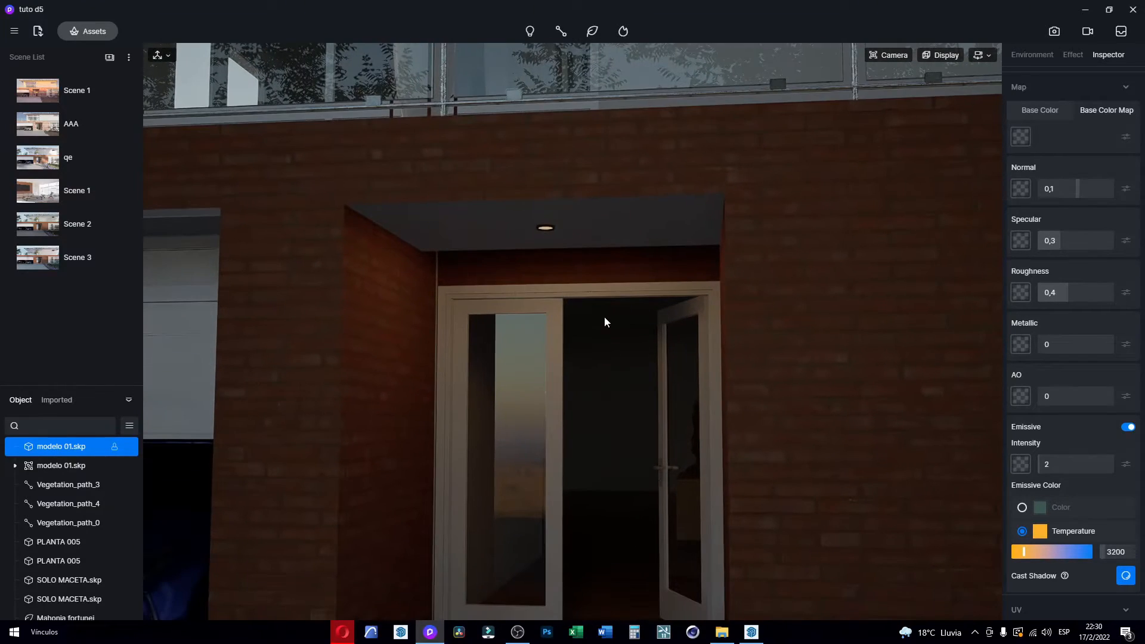
# Step: Replace the lavender model in Vegetation_path_3 beside the paved path with the Boxwood asset
pyautogui.moveTo(604, 316)
pyautogui.mouseDown(button='right')
pyautogui.moveTo(618, 509)
pyautogui.moveTo(632, 527)
pyautogui.mouseUp(button='right')
pyautogui.moveTo(570, 457); pyautogui.dragTo(742, 503, button='right')
pyautogui.press('s')
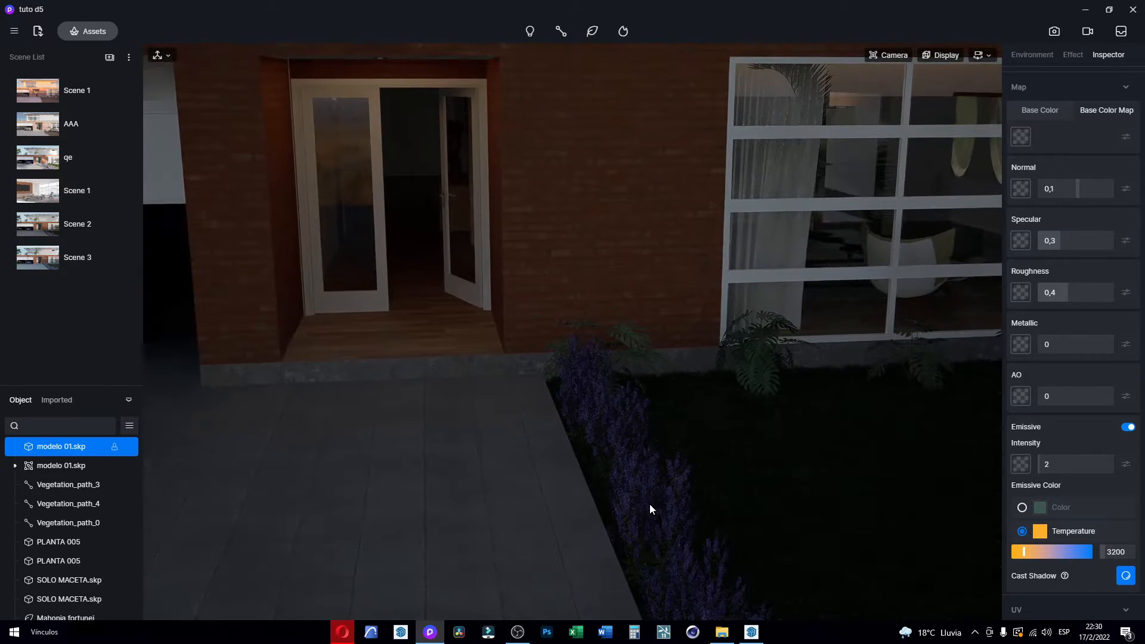
pyautogui.click(66, 484)
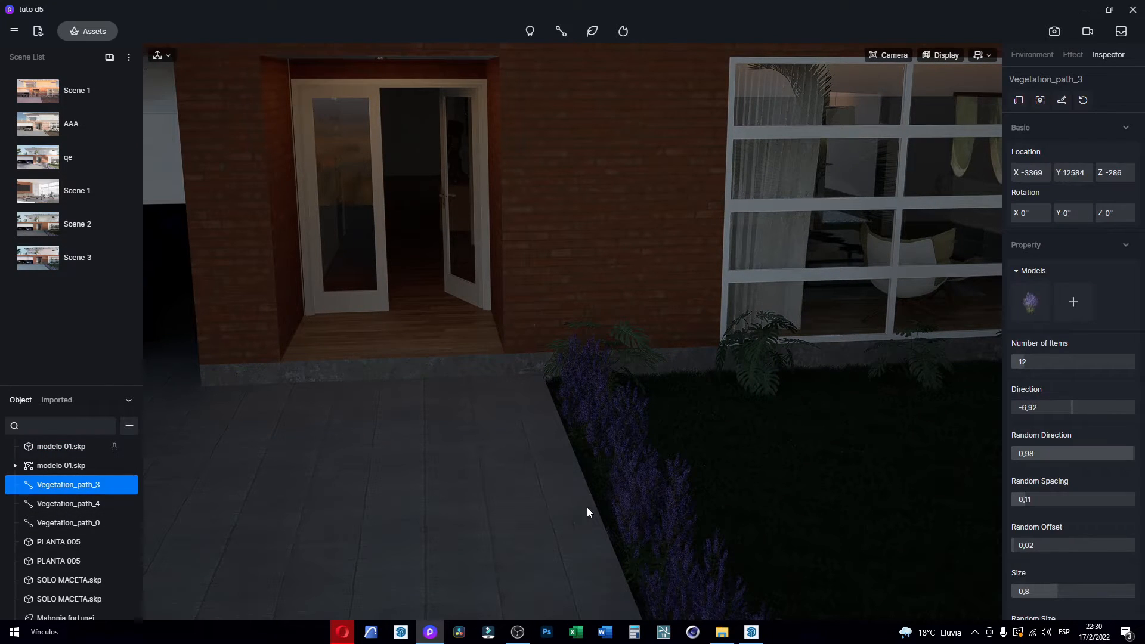
pyautogui.click(646, 517)
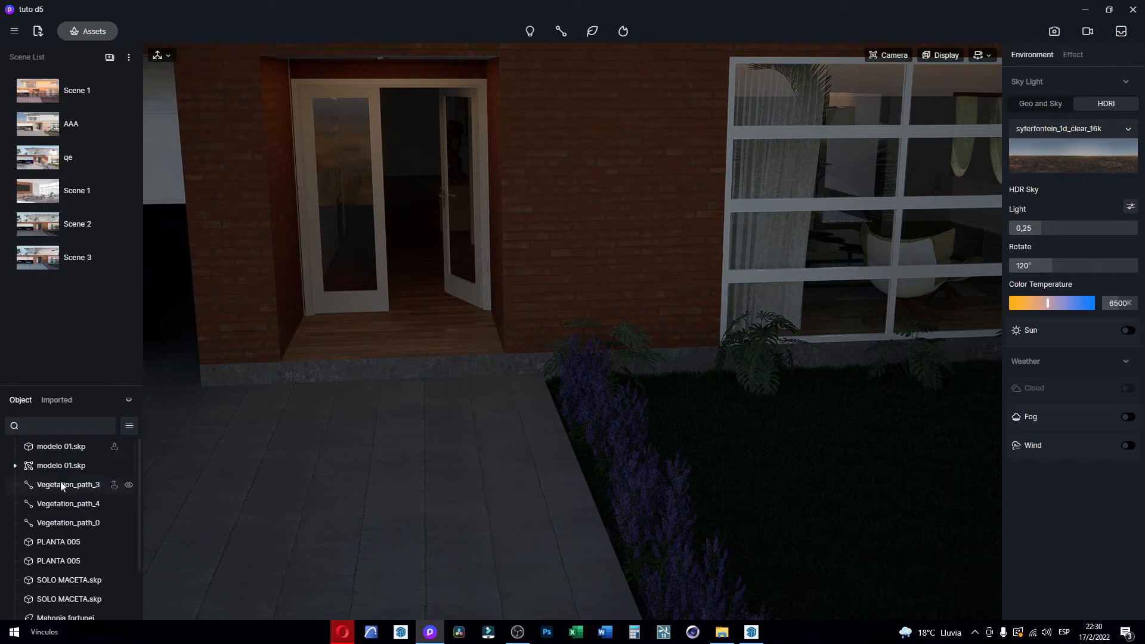
pyautogui.click(88, 484)
pyautogui.moveTo(603, 431); pyautogui.dragTo(593, 459, button='right')
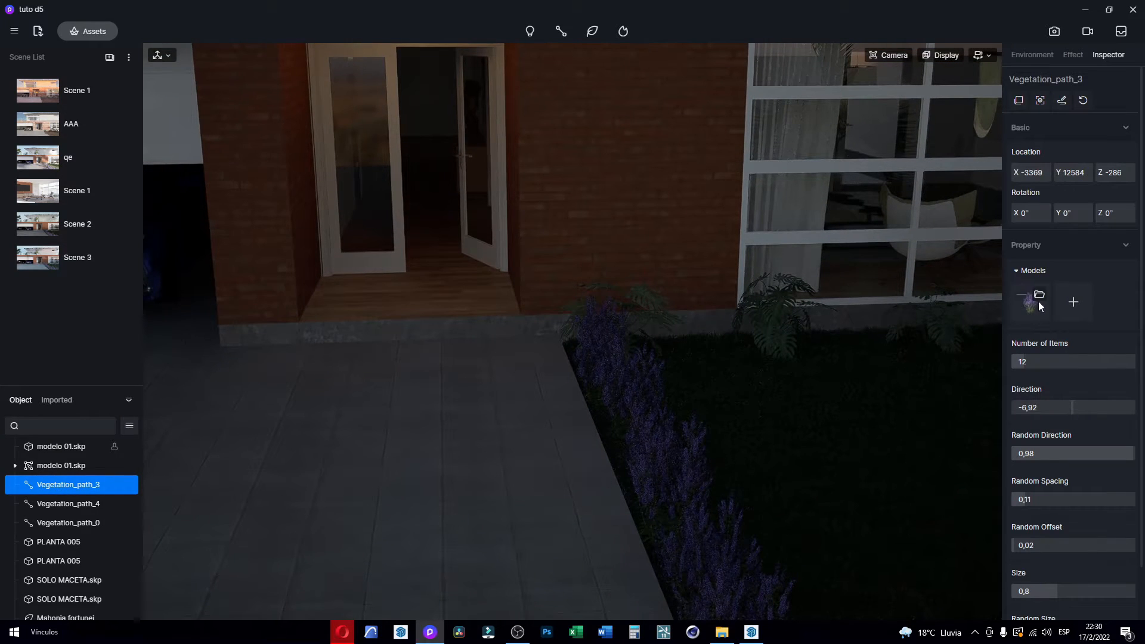
pyautogui.click(1067, 302)
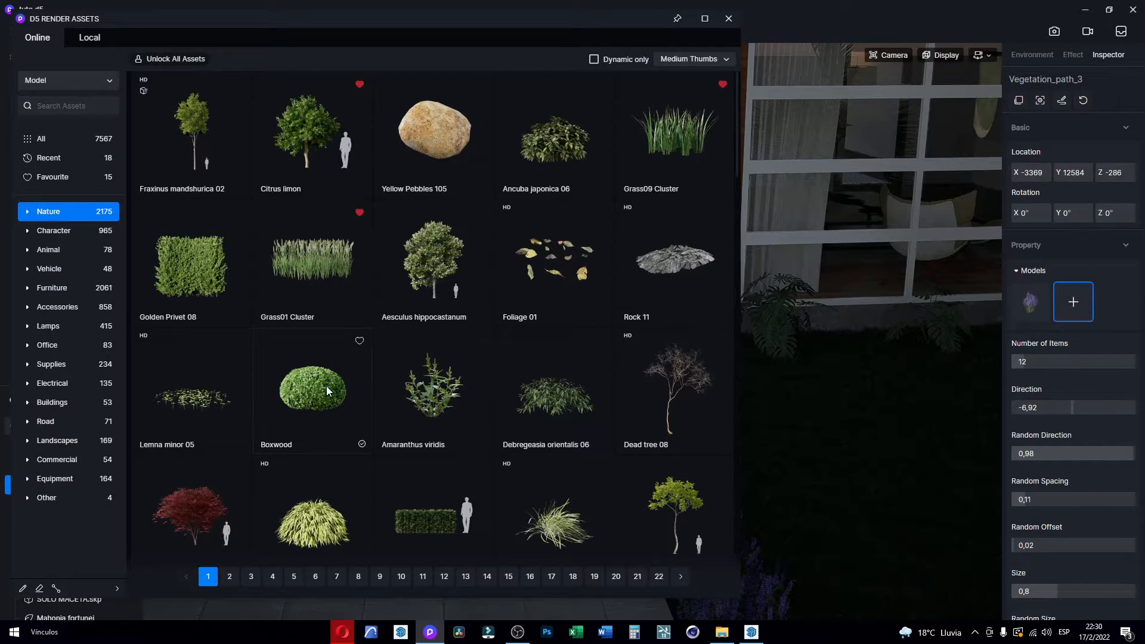
pyautogui.click(345, 393)
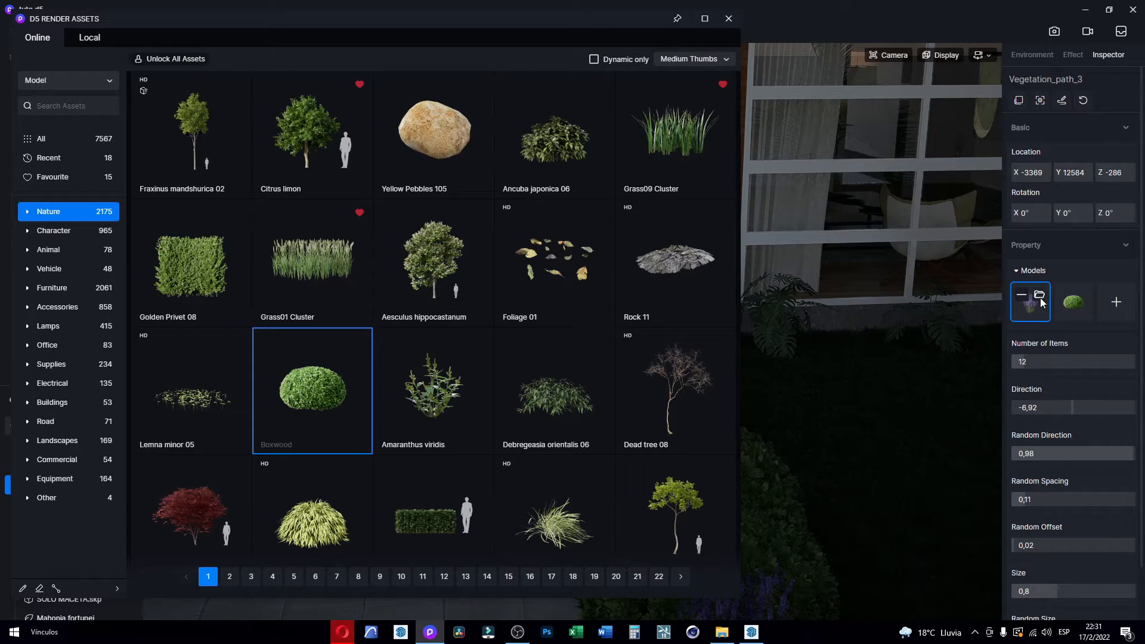
pyautogui.click(1022, 294)
pyautogui.click(719, 20)
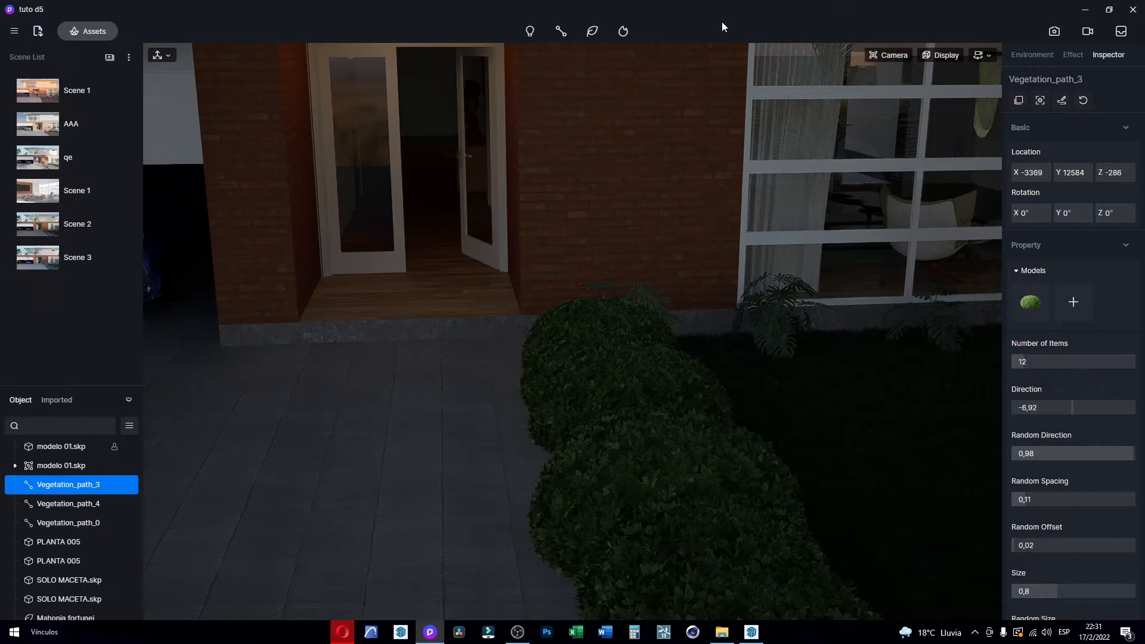
# Step: Set the boxwood row's number of items to 5 and its size to 0,48
pyautogui.scroll(-2, 606, 325)
pyautogui.moveTo(605, 324); pyautogui.dragTo(815, 489, button='right')
pyautogui.scroll(-3, 556, 357)
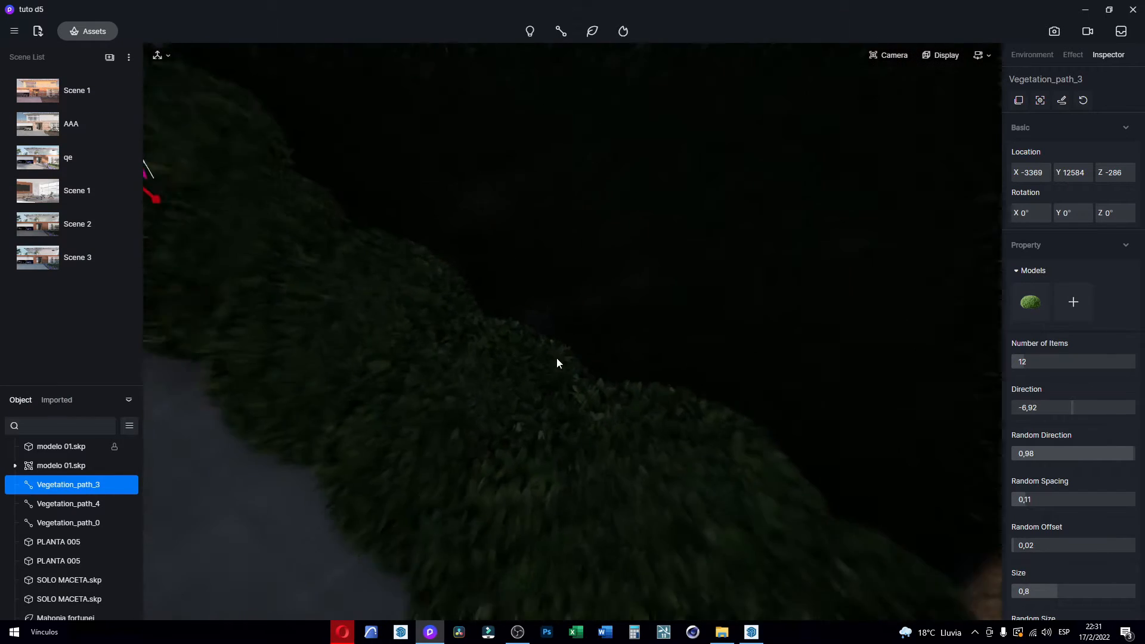
pyautogui.moveTo(625, 393); pyautogui.dragTo(509, 324, button='right')
pyautogui.scroll(-3, 449, 313)
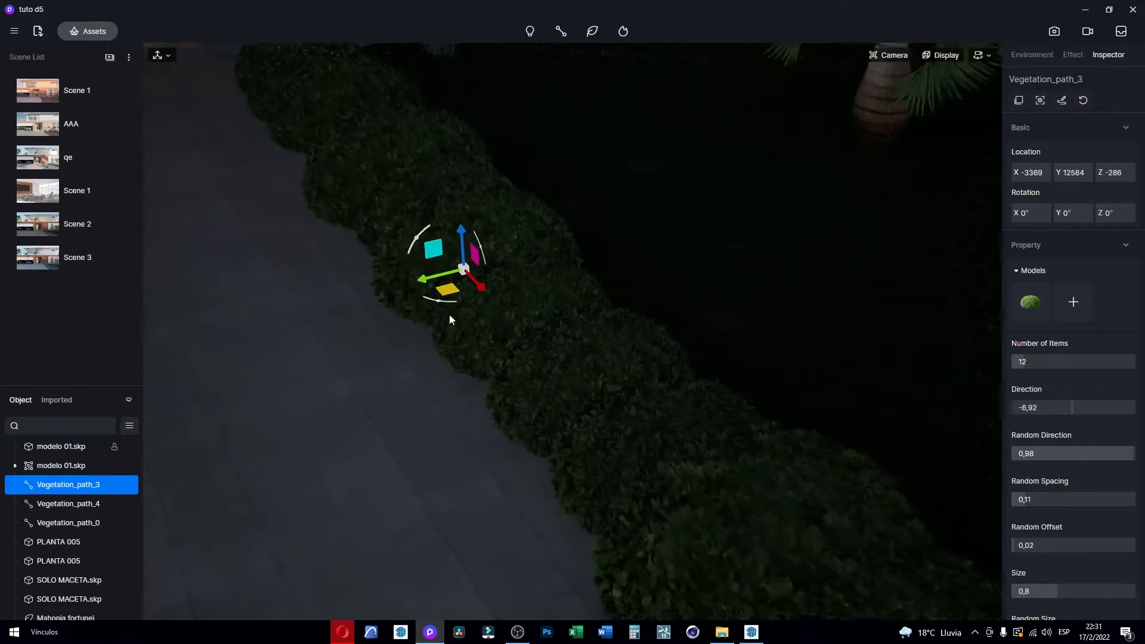
pyautogui.scroll(-3, 434, 341)
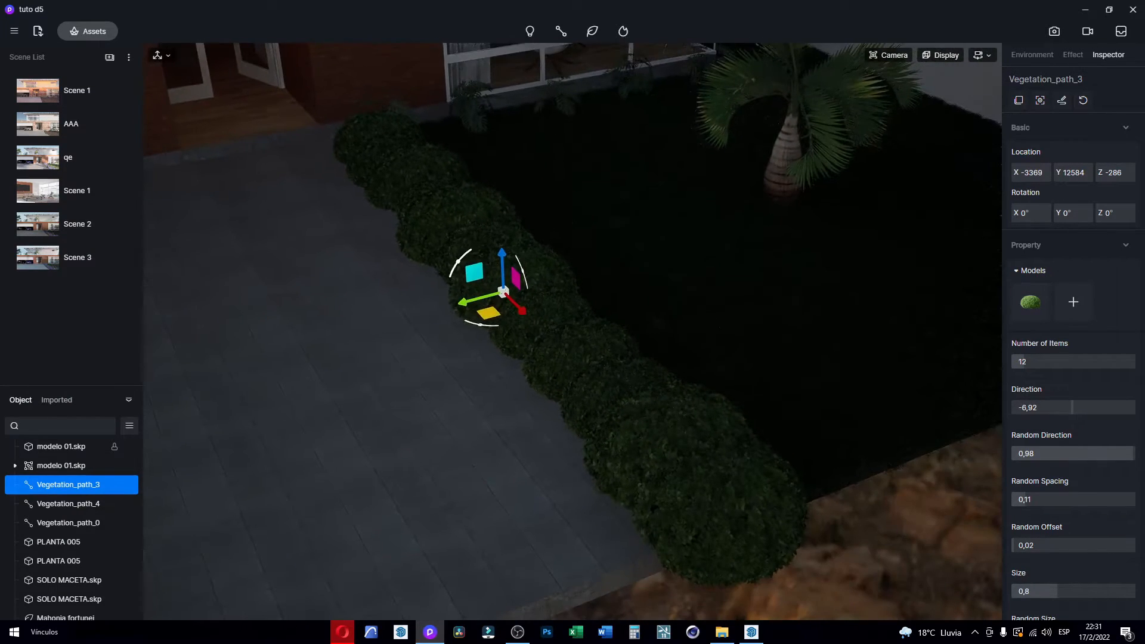
pyautogui.moveTo(1035, 361); pyautogui.dragTo(1023, 363)
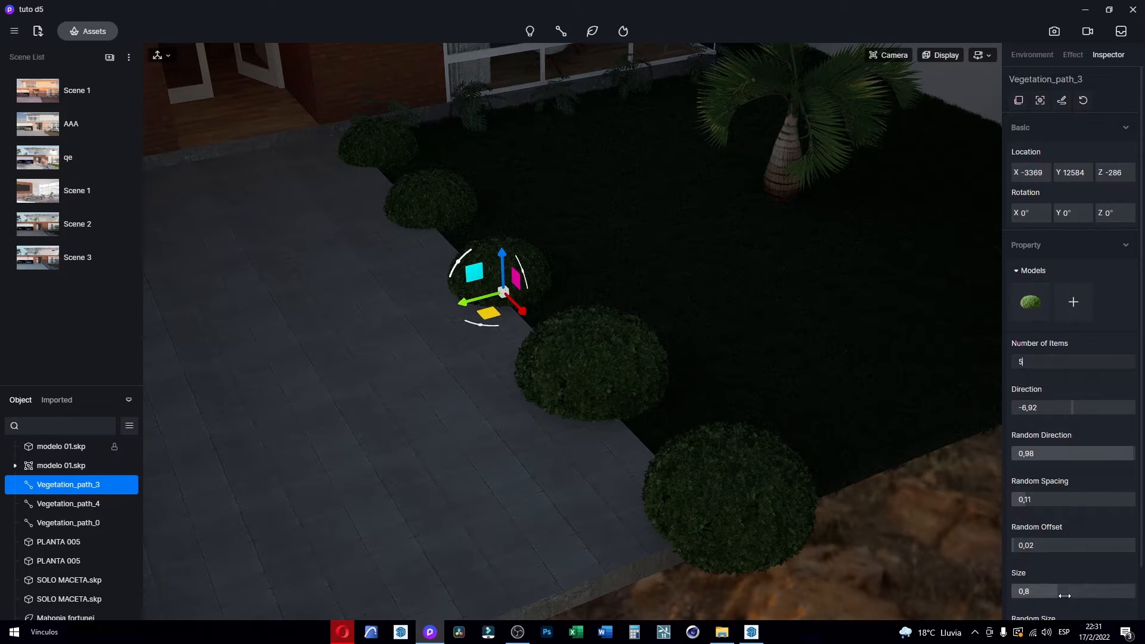
pyautogui.moveTo(1056, 595); pyautogui.dragTo(1034, 594)
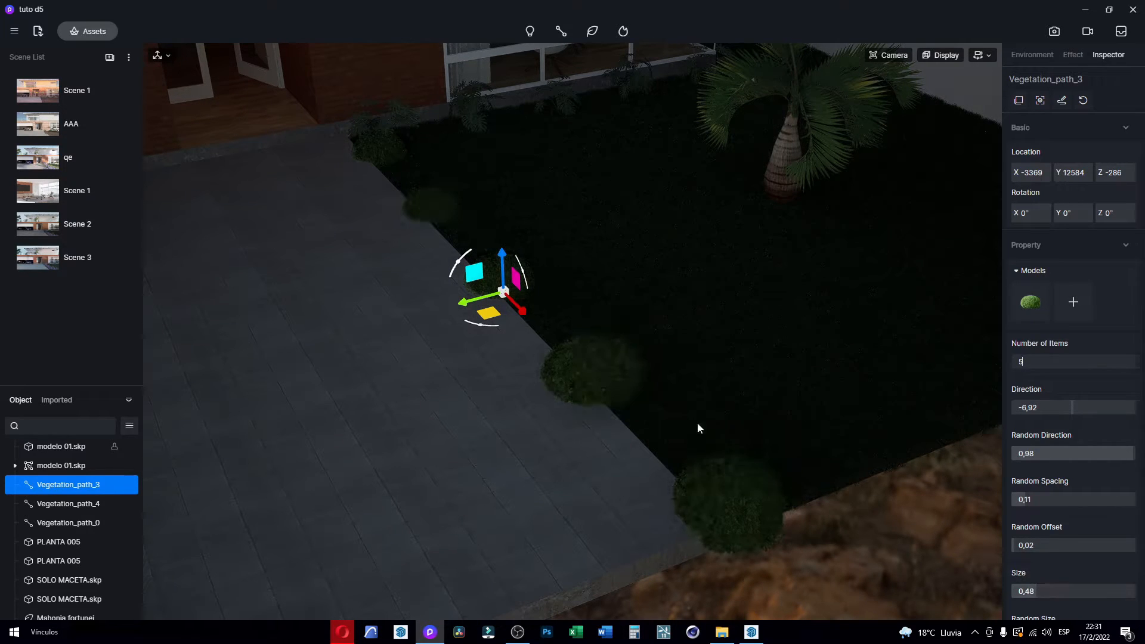
# Step: Move the boxwood row toward the lawn to Y 12763 and set its random offset to 0
pyautogui.moveTo(475, 301); pyautogui.dragTo(491, 300)
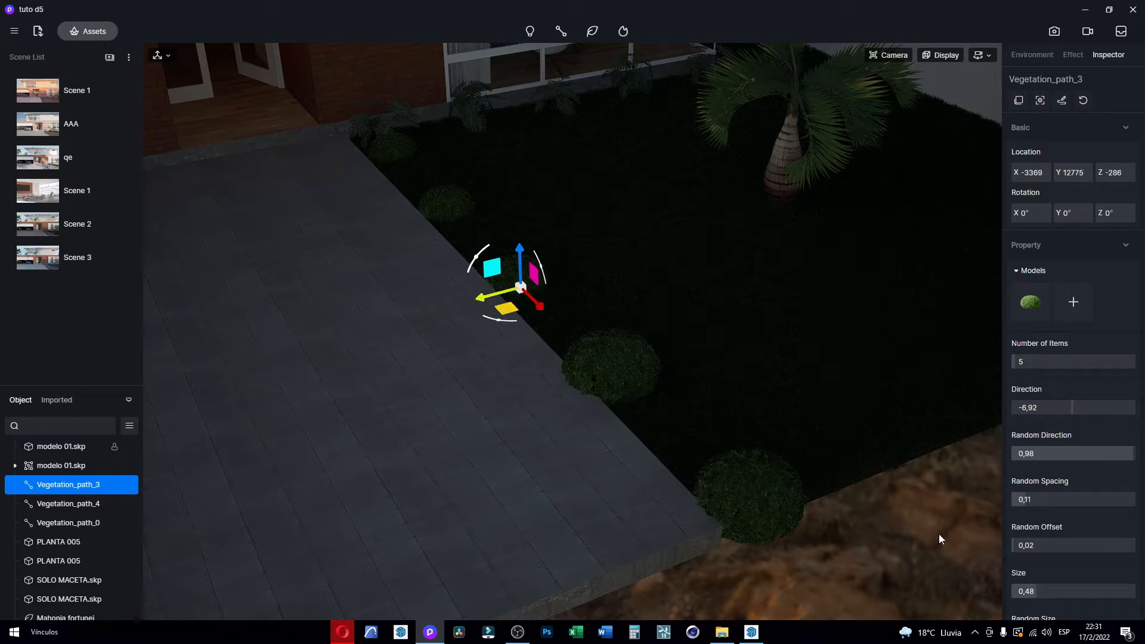
pyautogui.scroll(-1, 1024, 515)
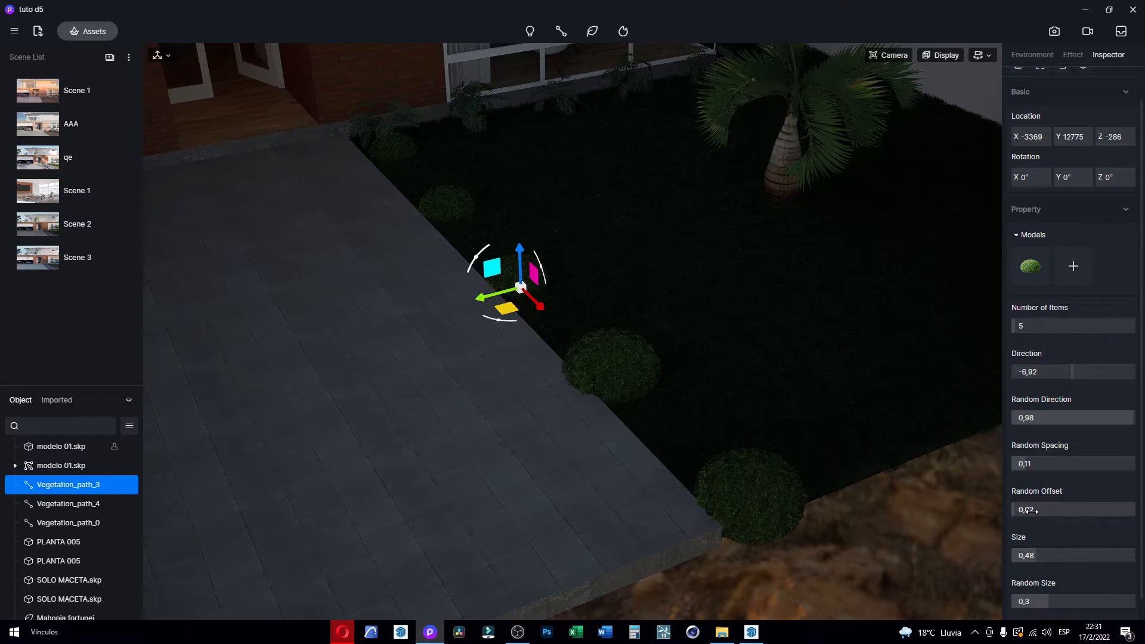
pyautogui.click(1028, 510)
pyautogui.press('Return')
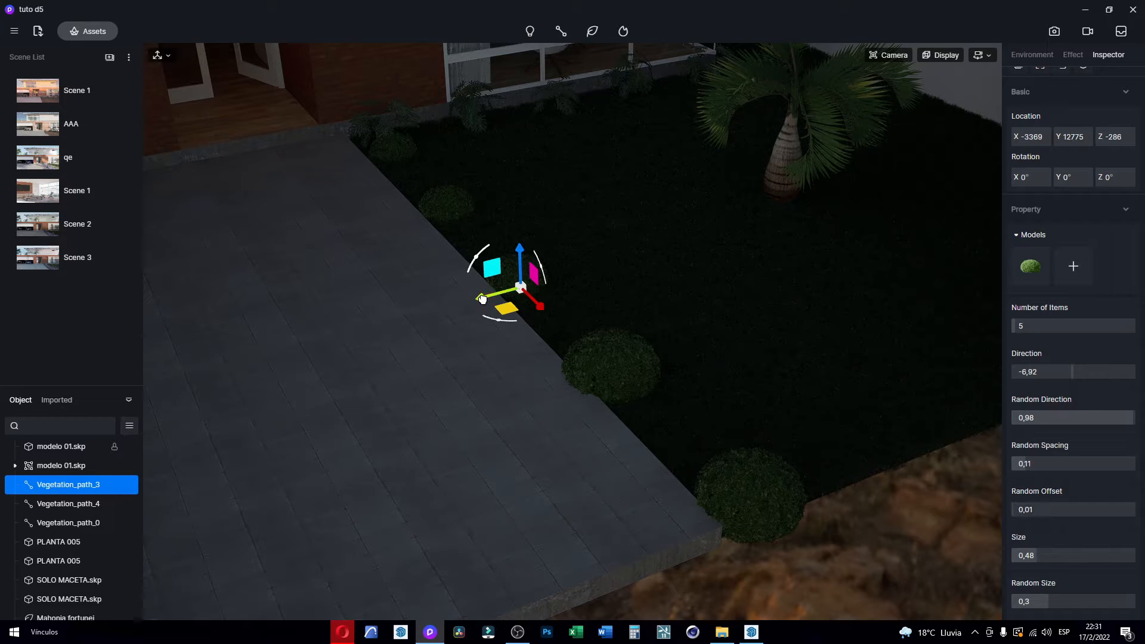
pyautogui.moveTo(483, 298); pyautogui.dragTo(480, 299)
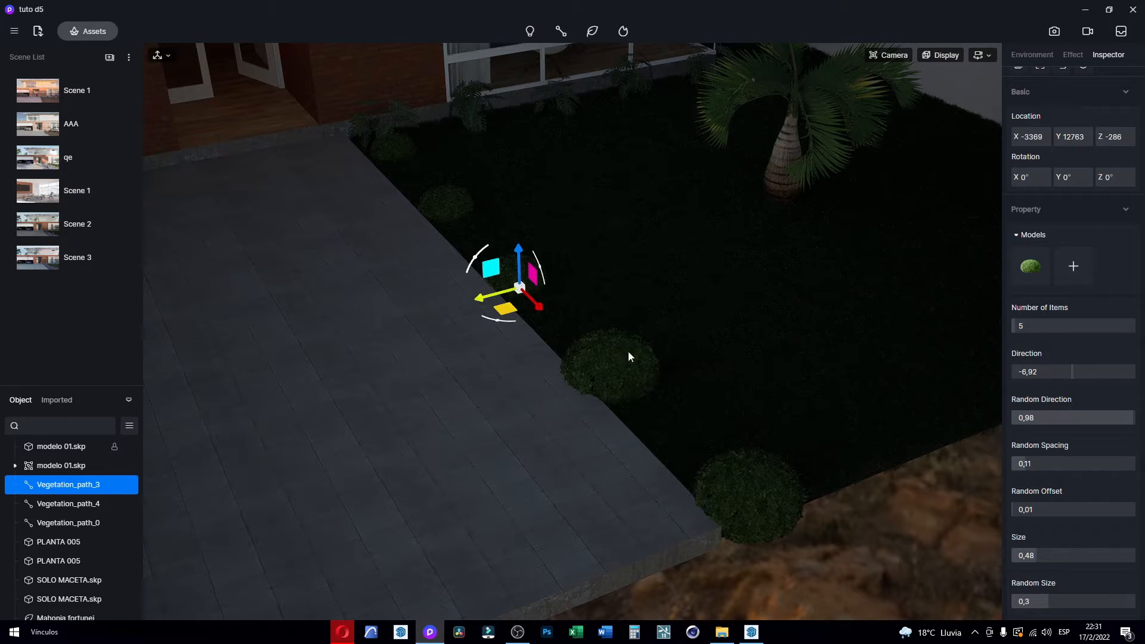
pyautogui.doubleClick(1035, 510)
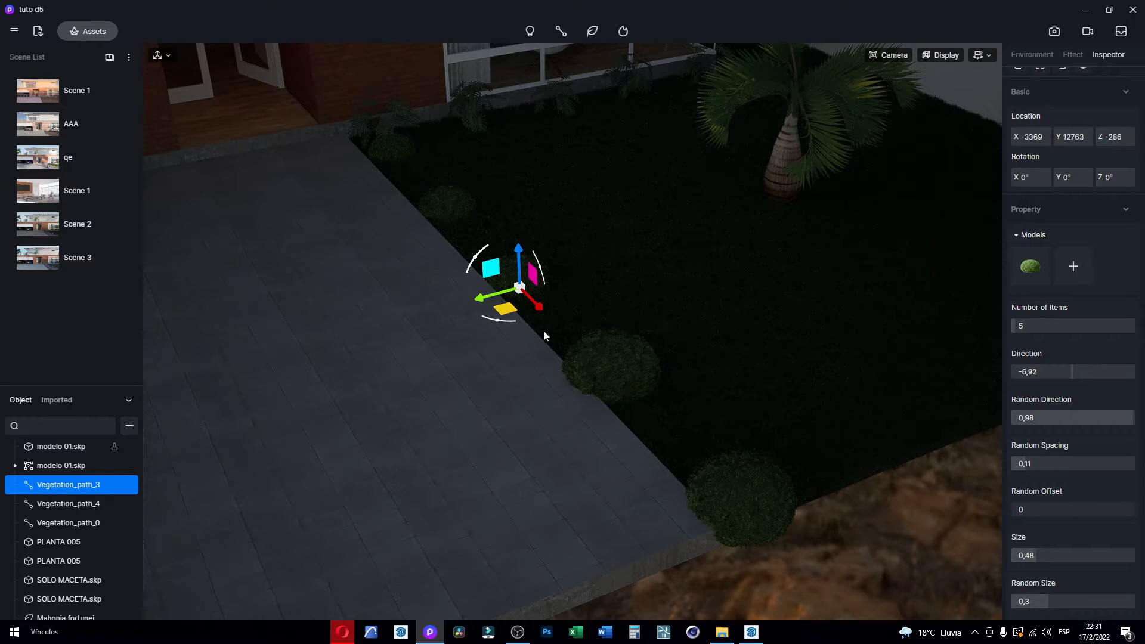
# Step: Shift the boxwood row farther along the Y axis to 12827 and set its random offset to 0,01
pyautogui.moveTo(500, 320); pyautogui.dragTo(500, 323)
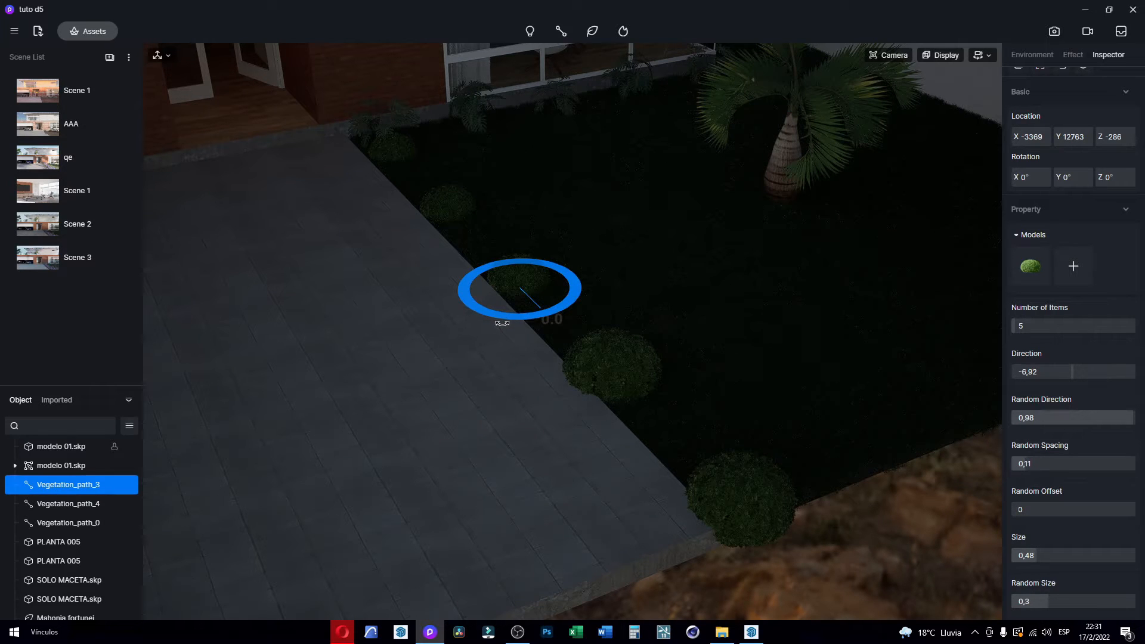
pyautogui.moveTo(507, 321); pyautogui.dragTo(486, 296)
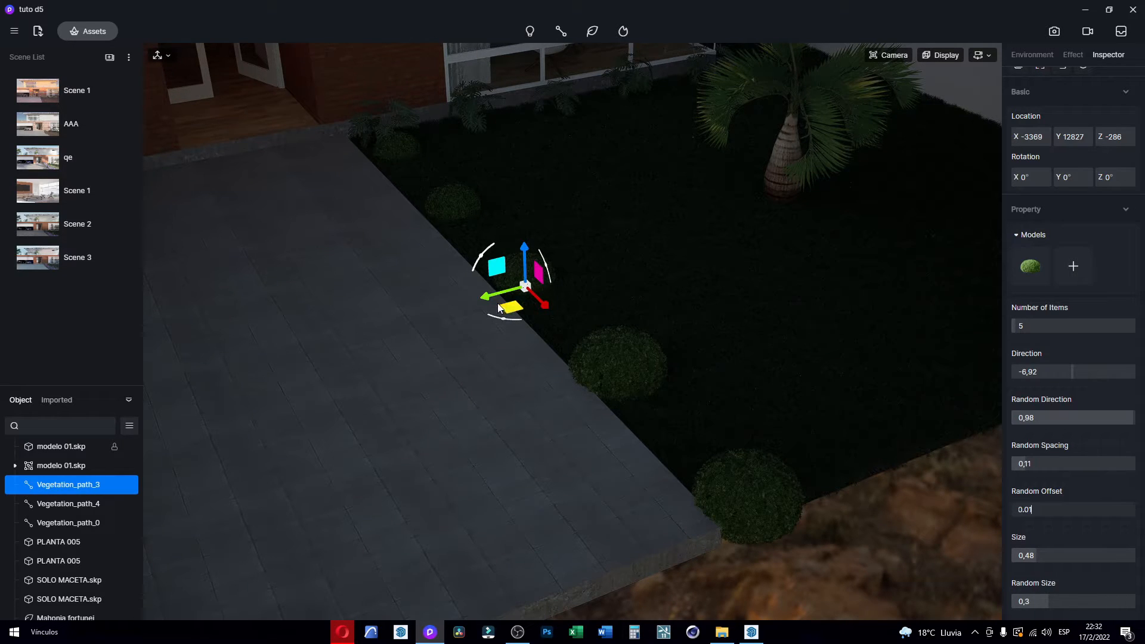
pyautogui.scroll(5, 671, 381)
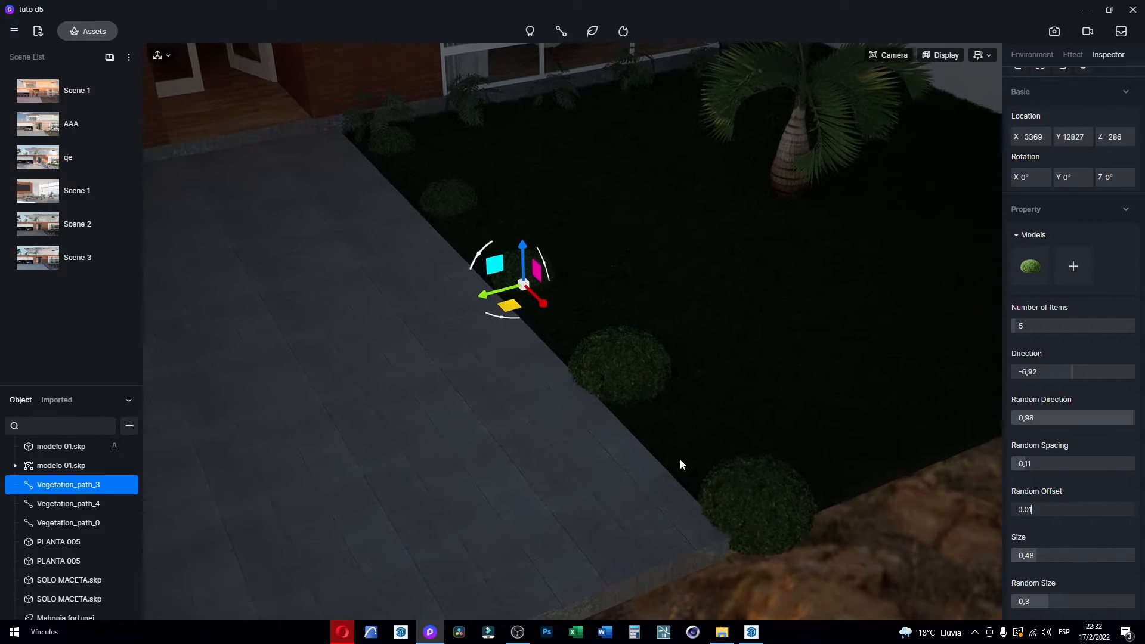
pyautogui.press('Return')
pyautogui.moveTo(663, 440); pyautogui.dragTo(277, 217, button='right')
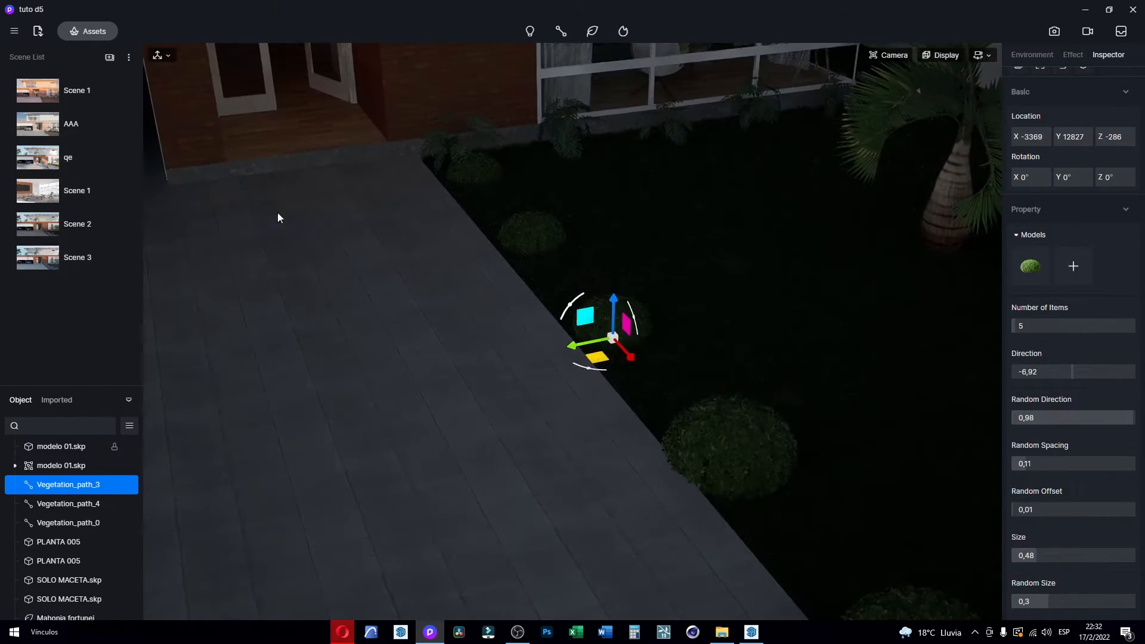
# Step: Return to the Scene 3 view and raise the boxwood row to Z -206
pyautogui.click(84, 263)
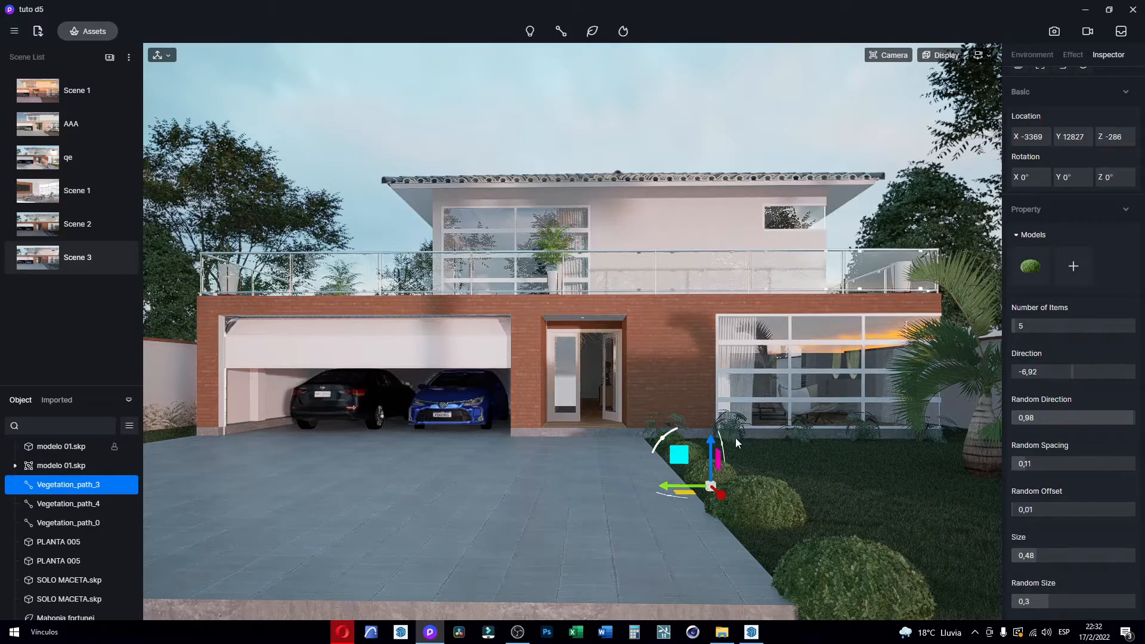
pyautogui.scroll(6, 642, 373)
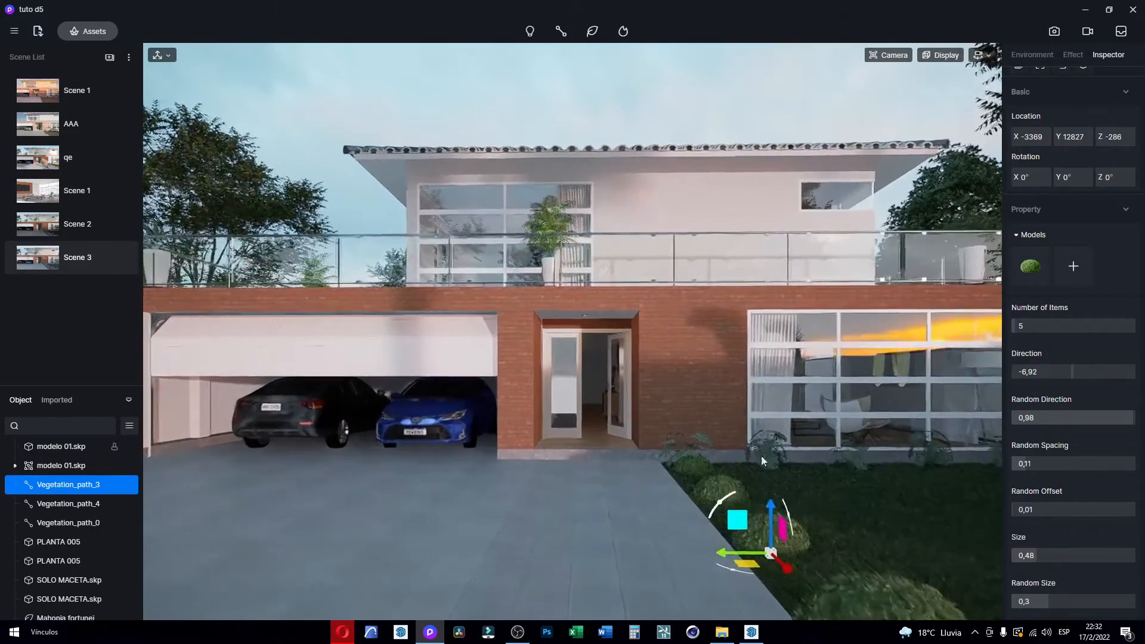
pyautogui.moveTo(761, 455); pyautogui.dragTo(755, 623, button='right')
pyautogui.scroll(-5, 726, 463)
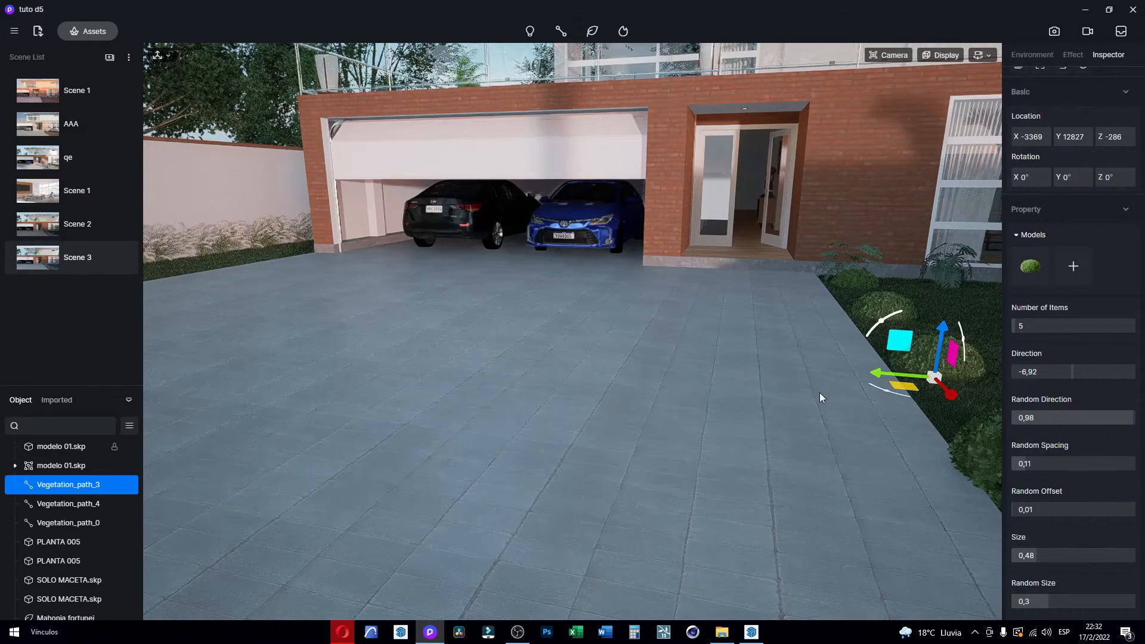
pyautogui.press('d')
pyautogui.scroll(4, 802, 372)
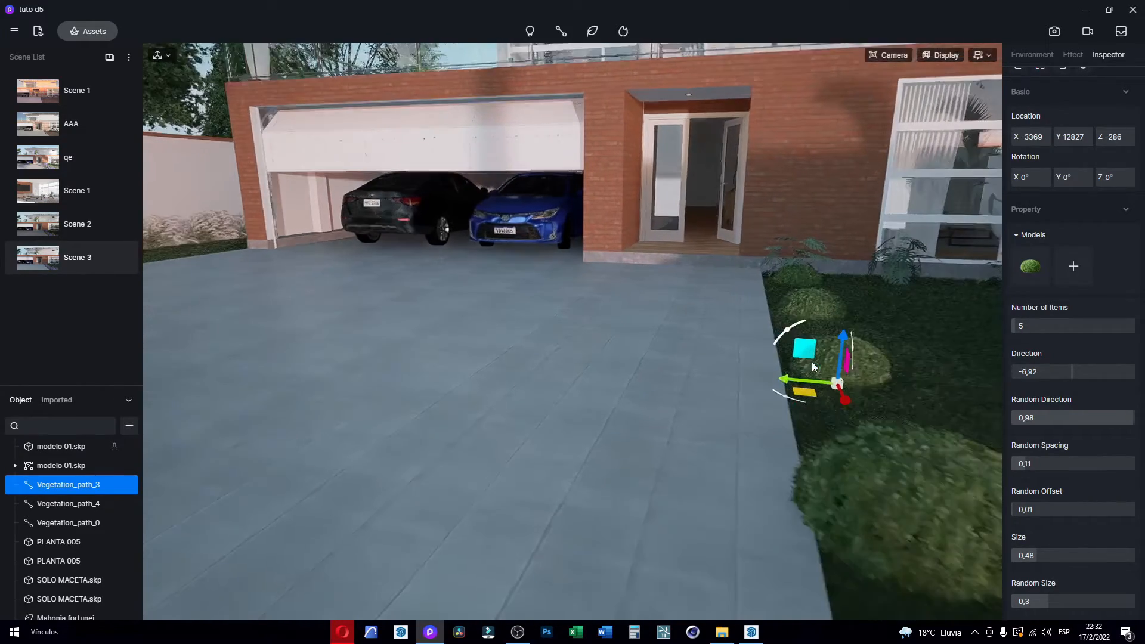
pyautogui.moveTo(912, 365); pyautogui.dragTo(906, 353)
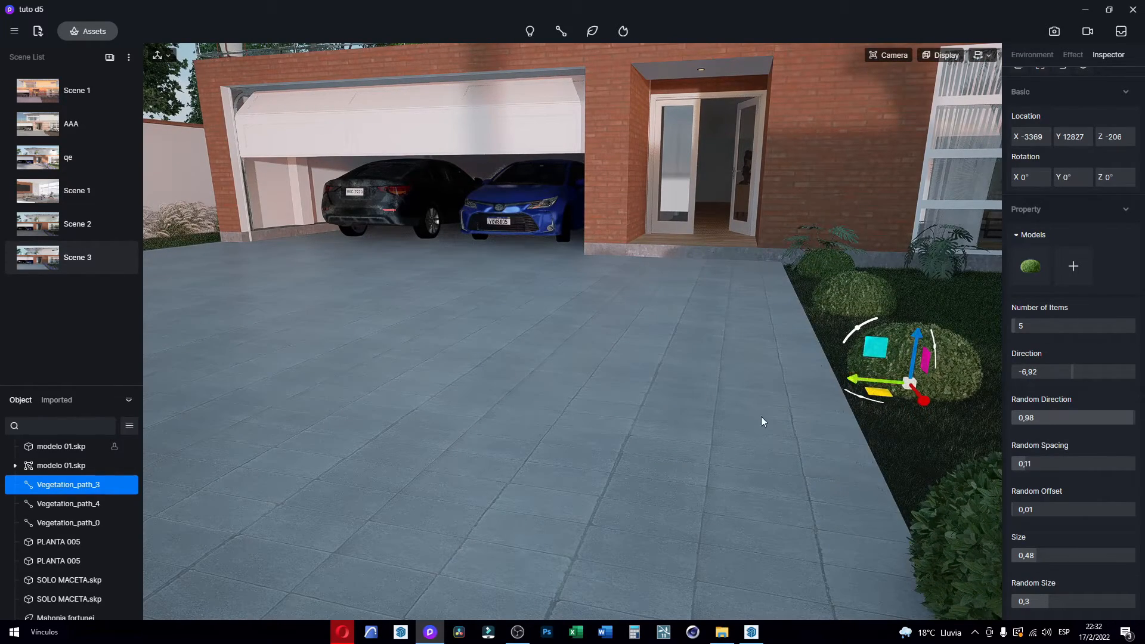
pyautogui.scroll(3, 946, 478)
pyautogui.scroll(2, 910, 482)
pyautogui.moveTo(871, 442); pyautogui.dragTo(861, 424, button='middle')
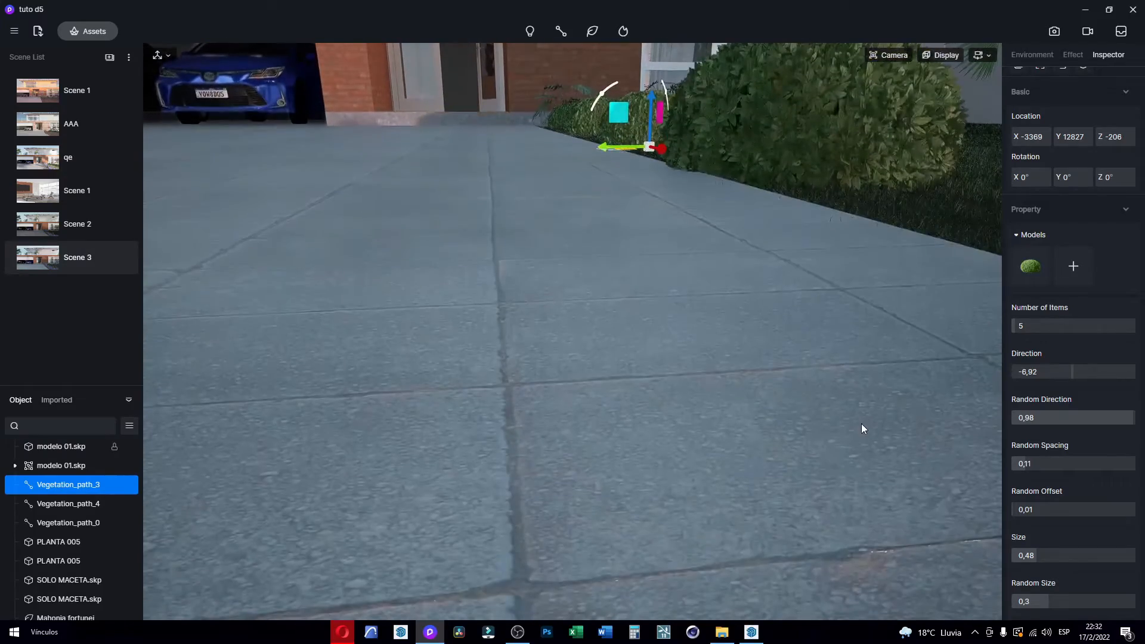
pyautogui.moveTo(856, 420); pyautogui.dragTo(570, 309, button='right')
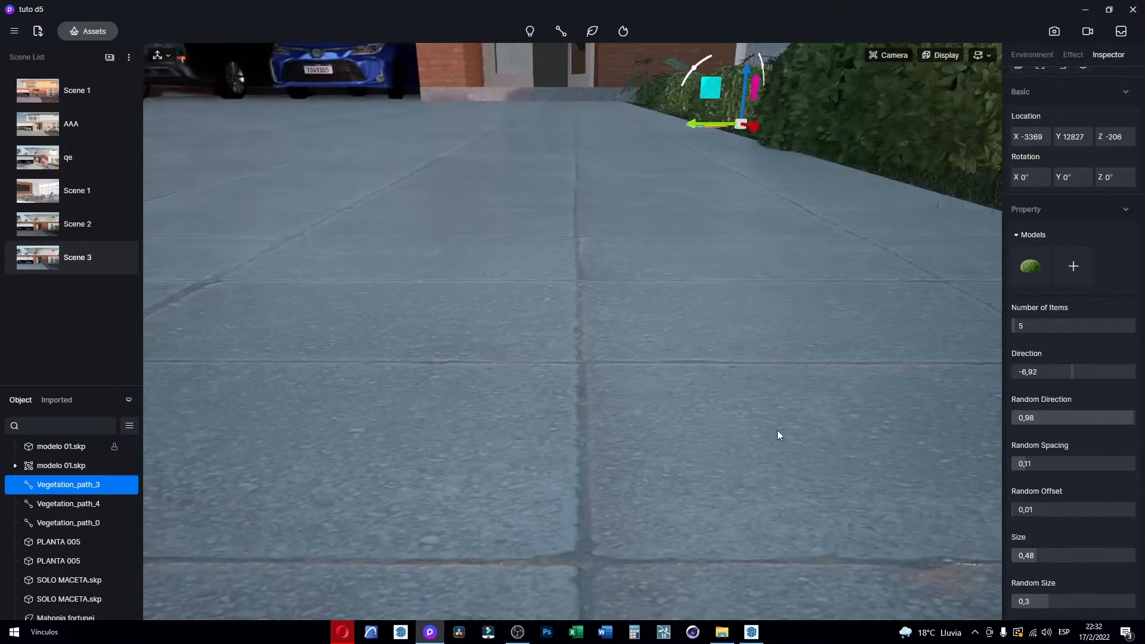
pyautogui.scroll(-5, 778, 430)
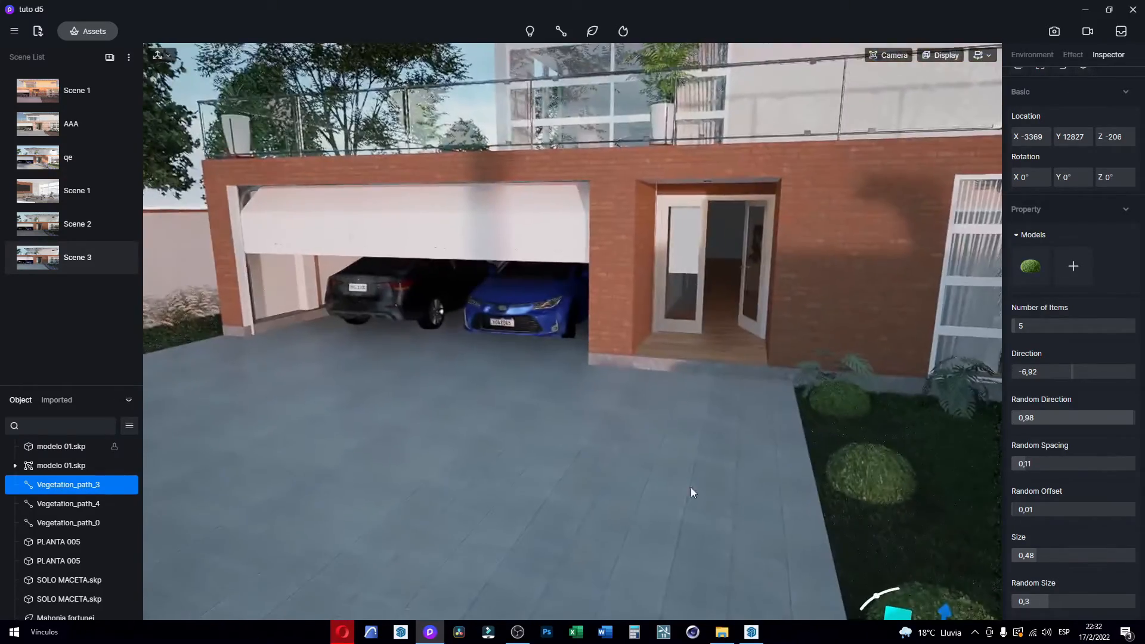
# Step: Place the Father daughter 02 character asset on the paving in front of the entrance, at about X -550, Y 10970
pyautogui.click(82, 34)
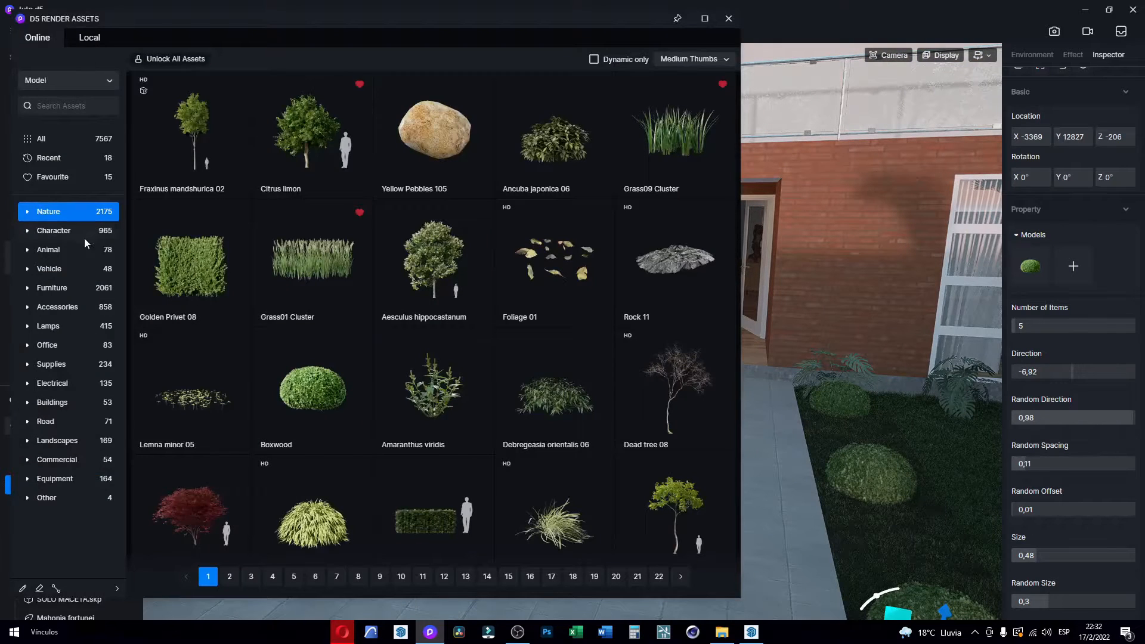
pyautogui.click(51, 234)
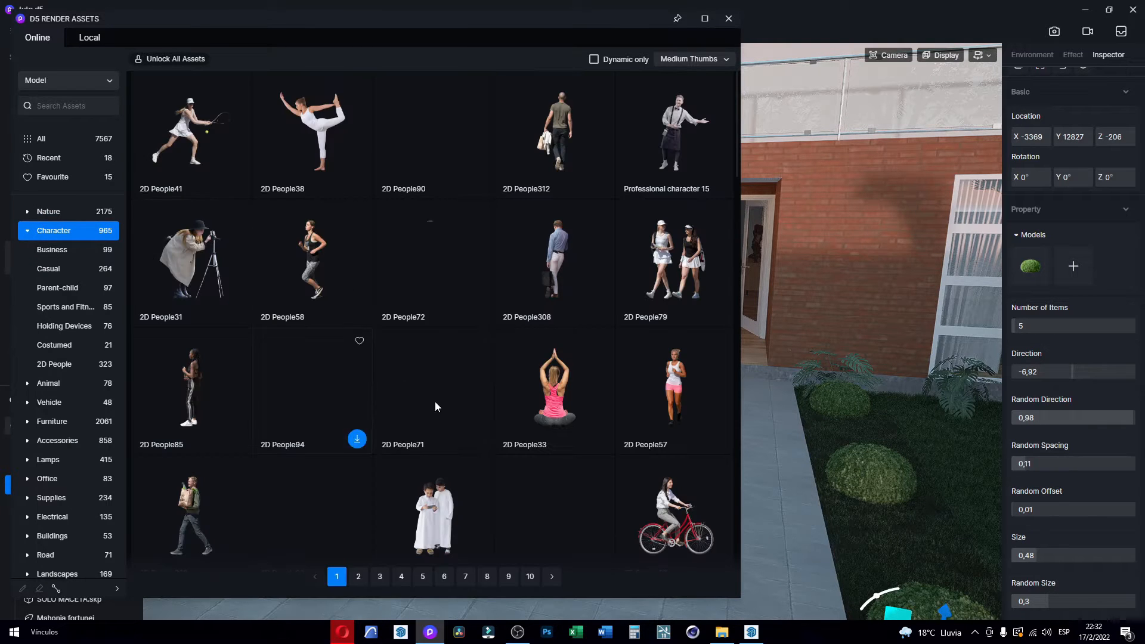
pyautogui.scroll(-5, 474, 413)
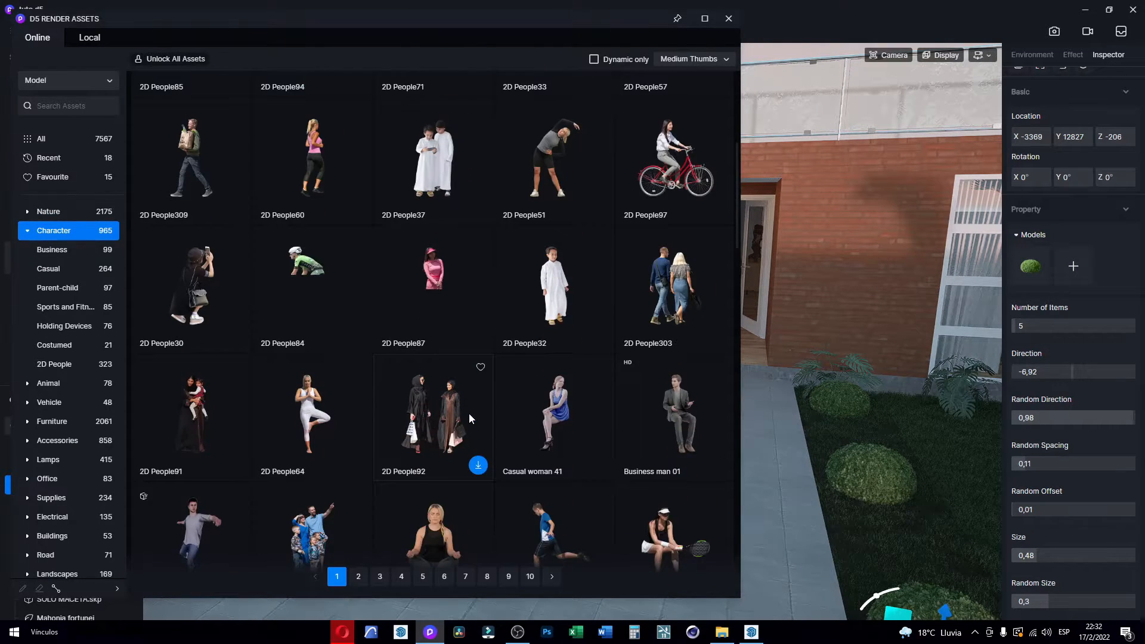
pyautogui.scroll(-10, 448, 413)
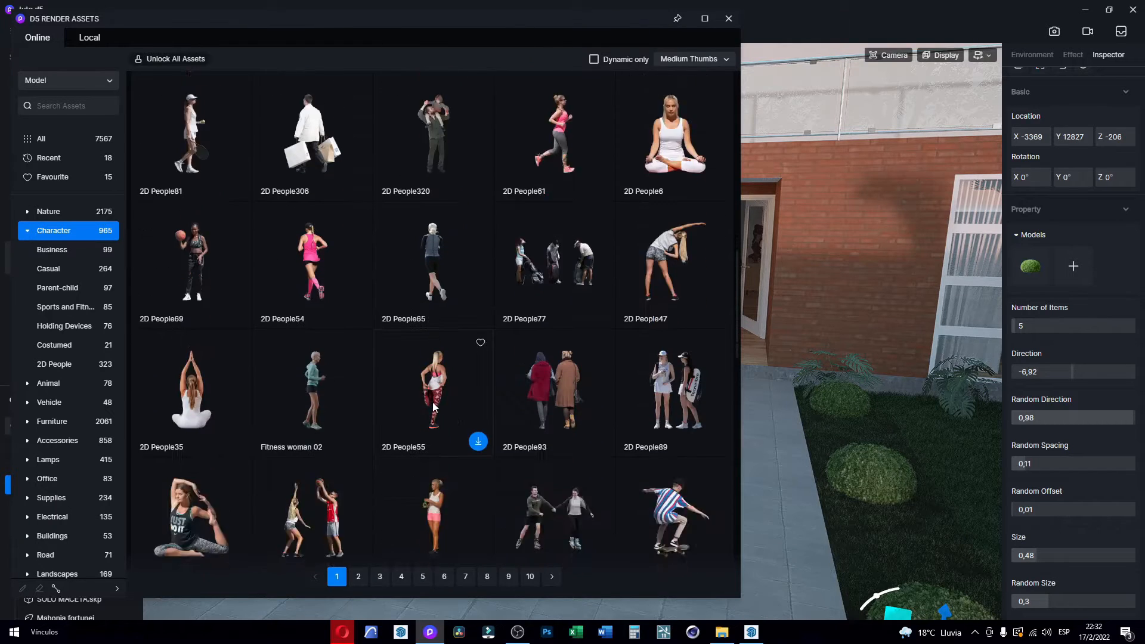
pyautogui.scroll(-3, 432, 402)
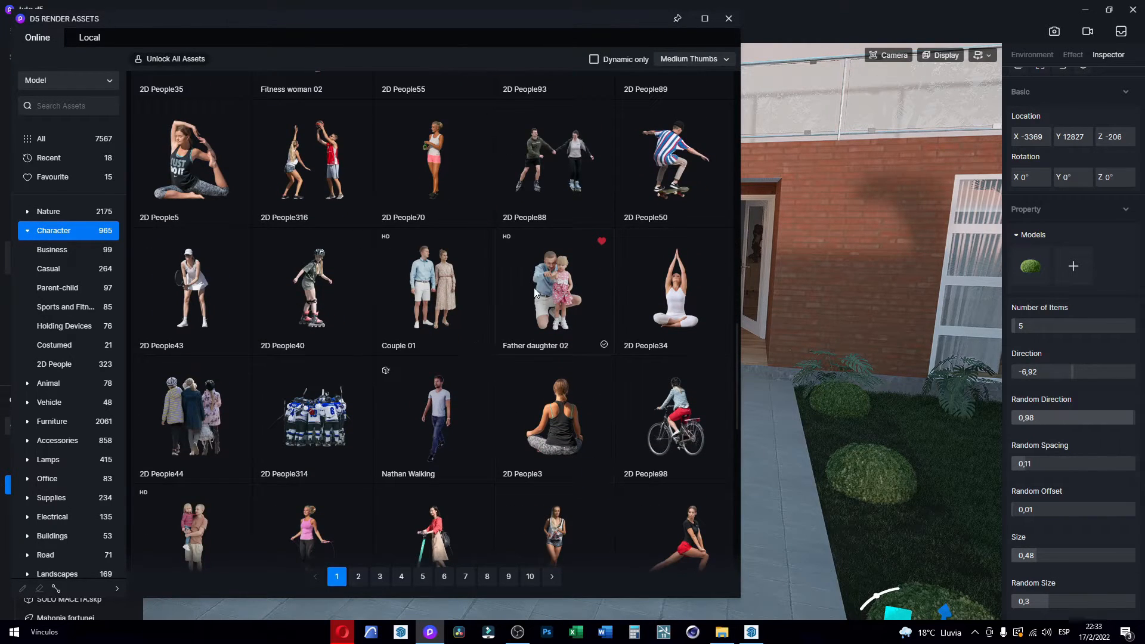
pyautogui.click(549, 292)
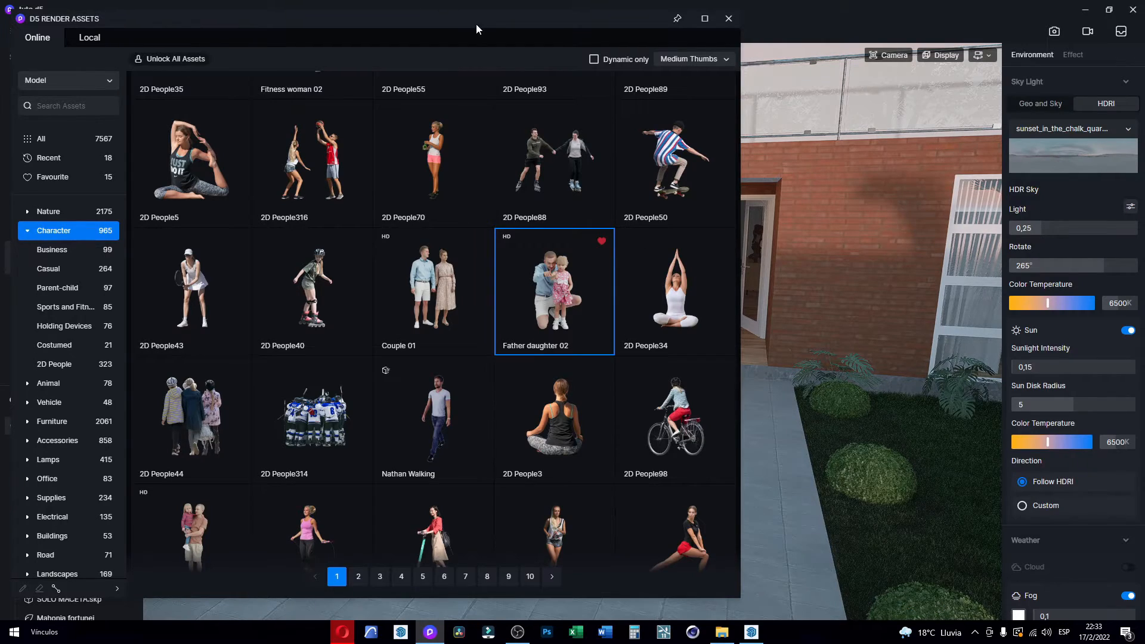
pyautogui.moveTo(477, 23); pyautogui.dragTo(210, 481)
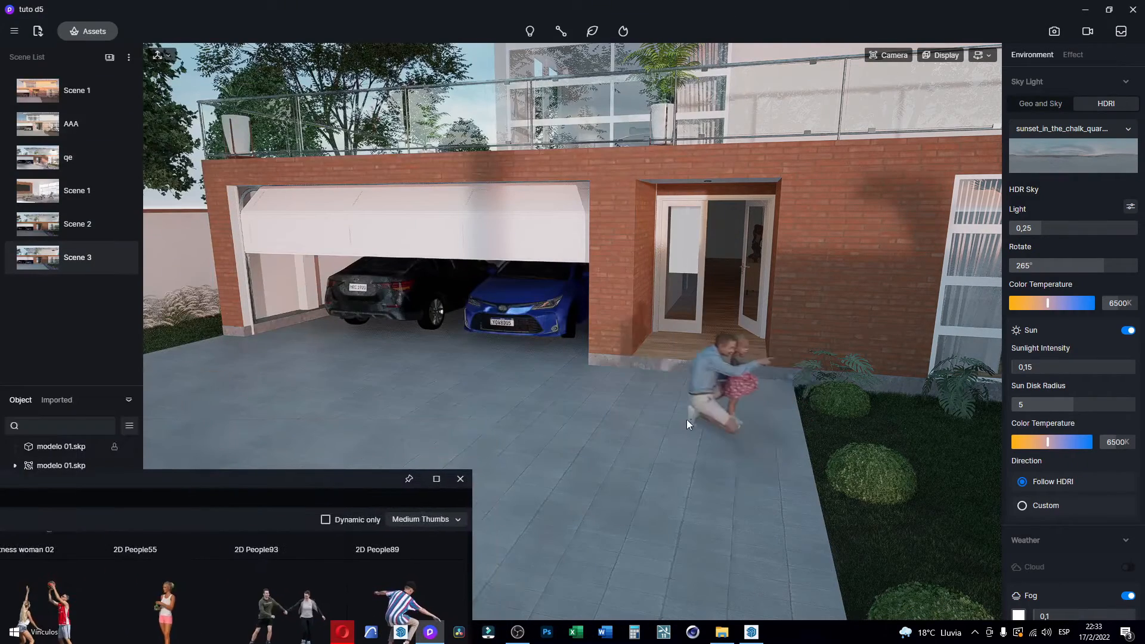
pyautogui.click(653, 417)
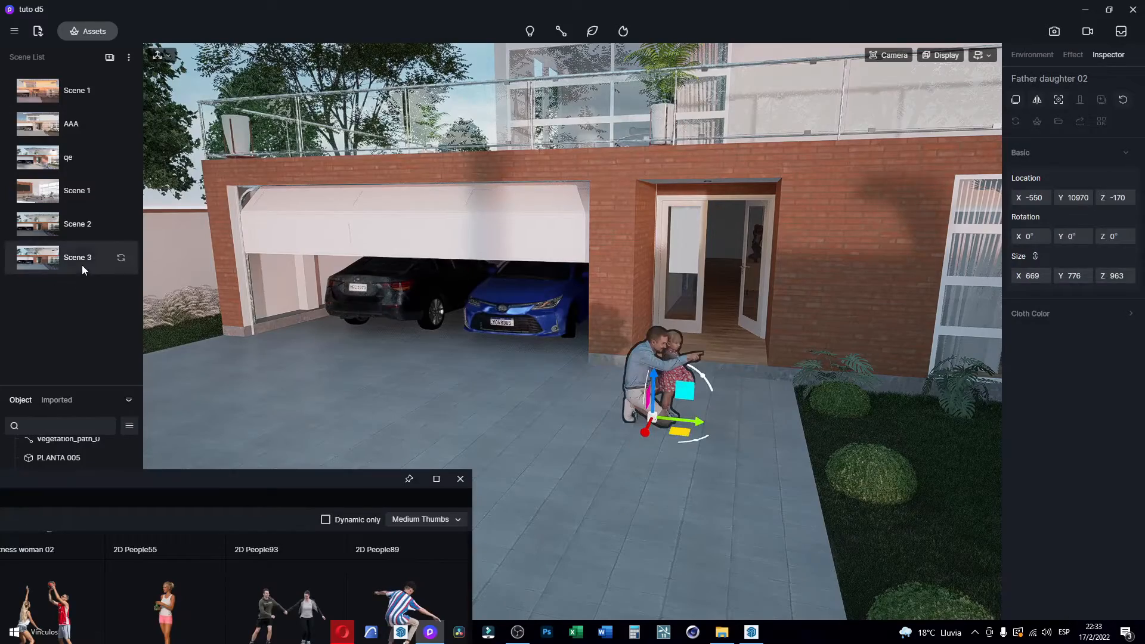
# Step: Rotate the Father daughter 02 figures to 68° about Z, judging their pose from the Scene 3 view, and close the asset library
pyautogui.moveTo(702, 442); pyautogui.dragTo(576, 429)
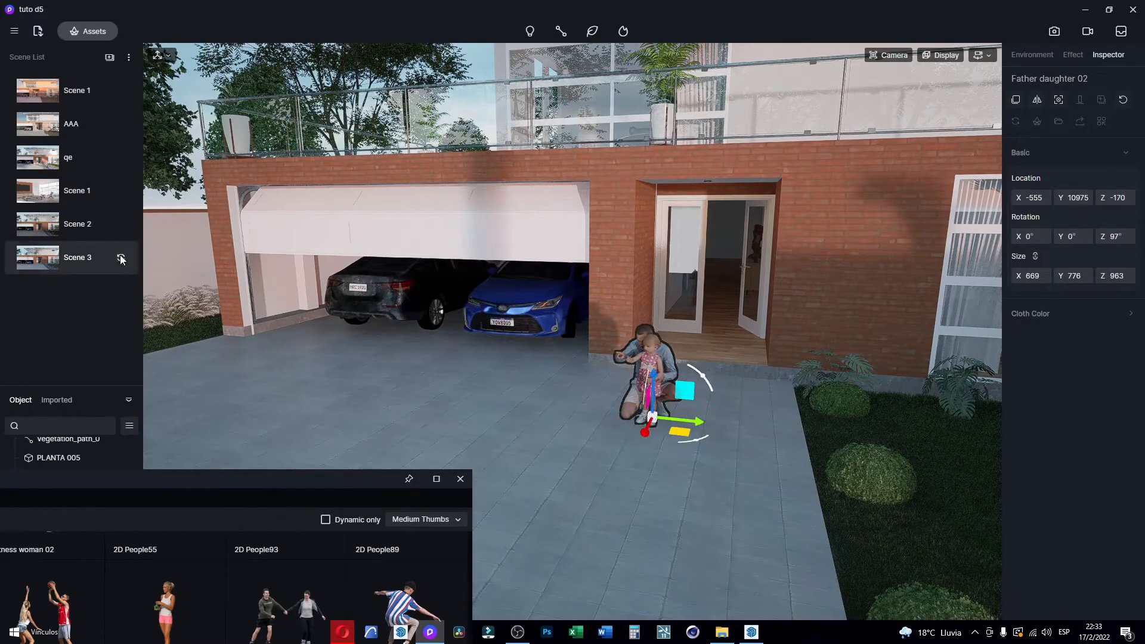
pyautogui.click(119, 256)
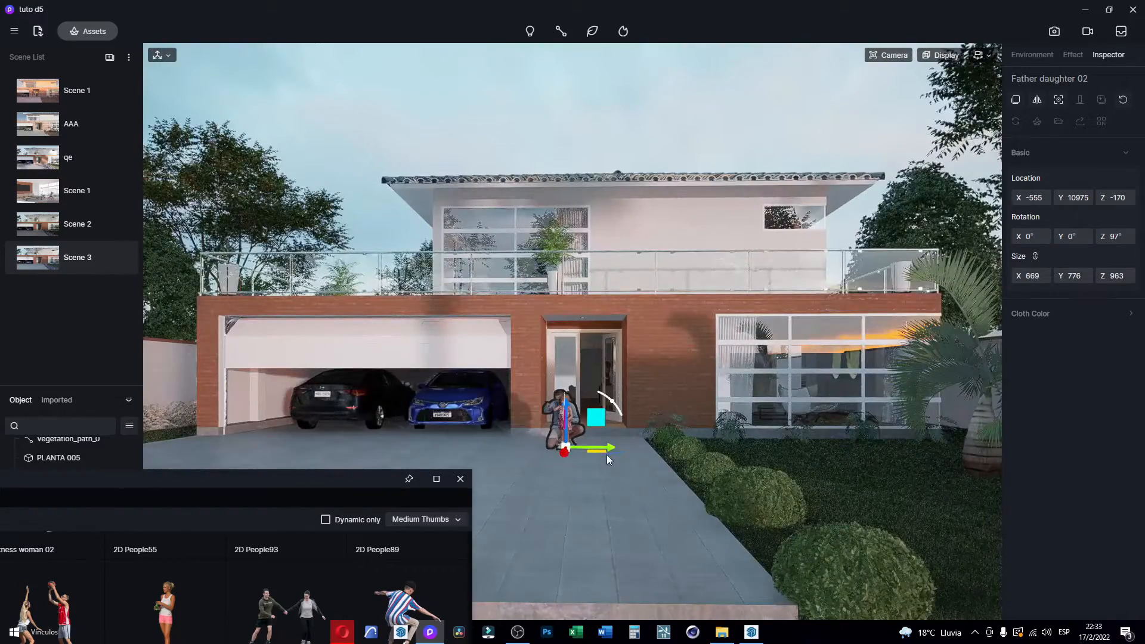
pyautogui.moveTo(607, 454); pyautogui.dragTo(616, 453)
pyautogui.moveTo(620, 452); pyautogui.dragTo(619, 452)
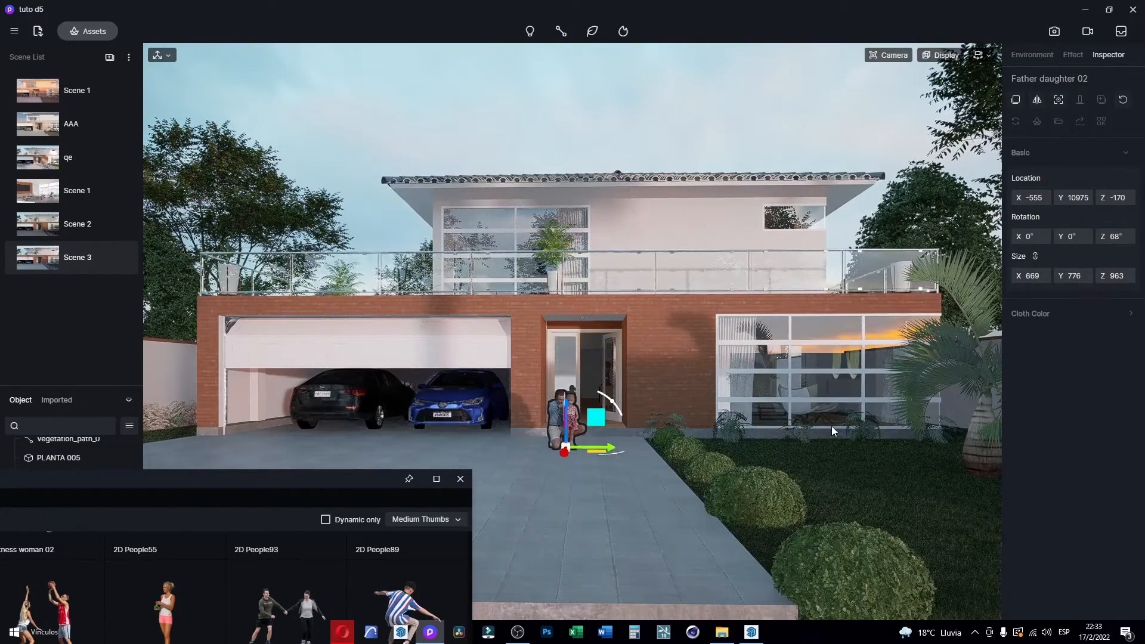
pyautogui.click(460, 480)
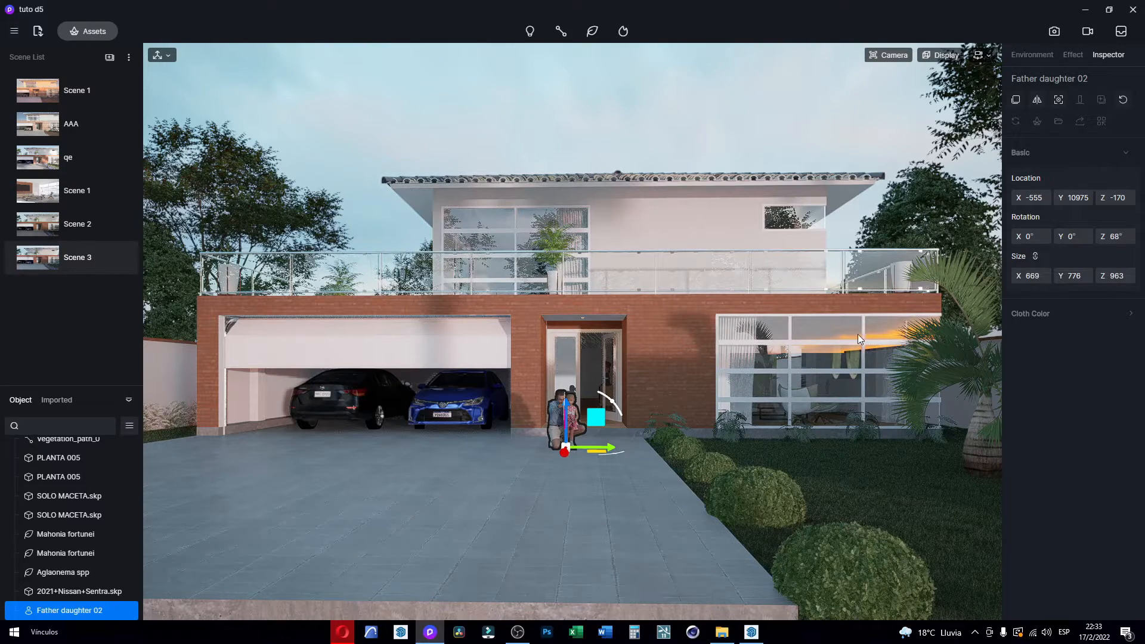
# Step: Turn off the environment fog to examine the ground and horizon beside the driveway
pyautogui.moveTo(789, 400); pyautogui.dragTo(317, 363, button='right')
pyautogui.moveTo(475, 364); pyautogui.dragTo(346, 279, button='right')
pyautogui.moveTo(710, 383); pyautogui.dragTo(782, 312, button='right')
pyautogui.click(1028, 52)
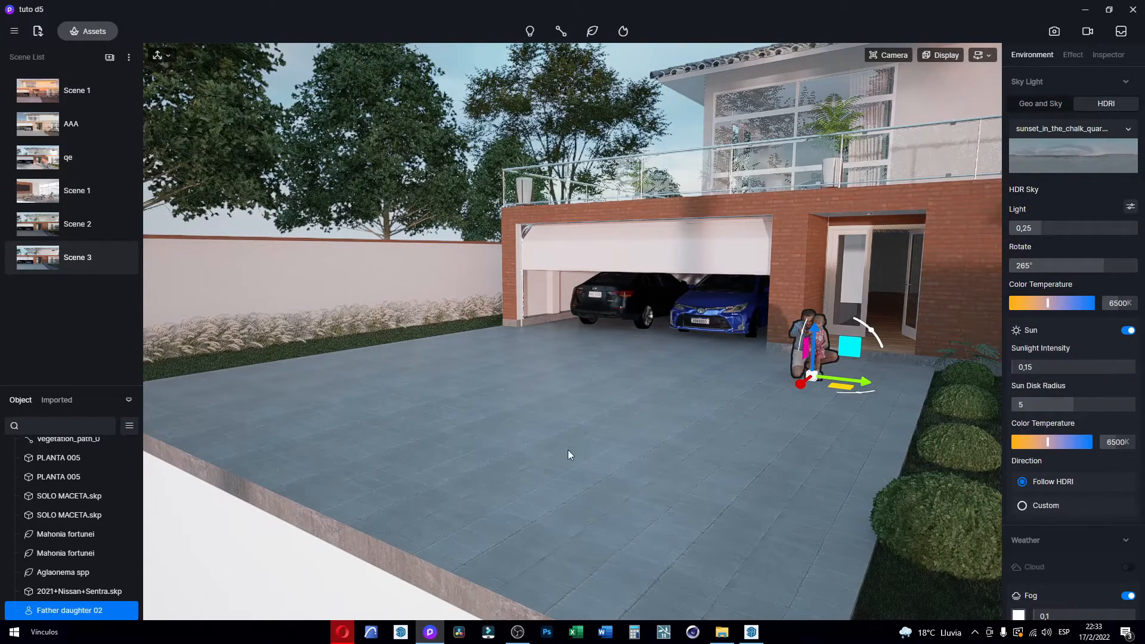
pyautogui.moveTo(567, 449); pyautogui.dragTo(329, 298, button='right')
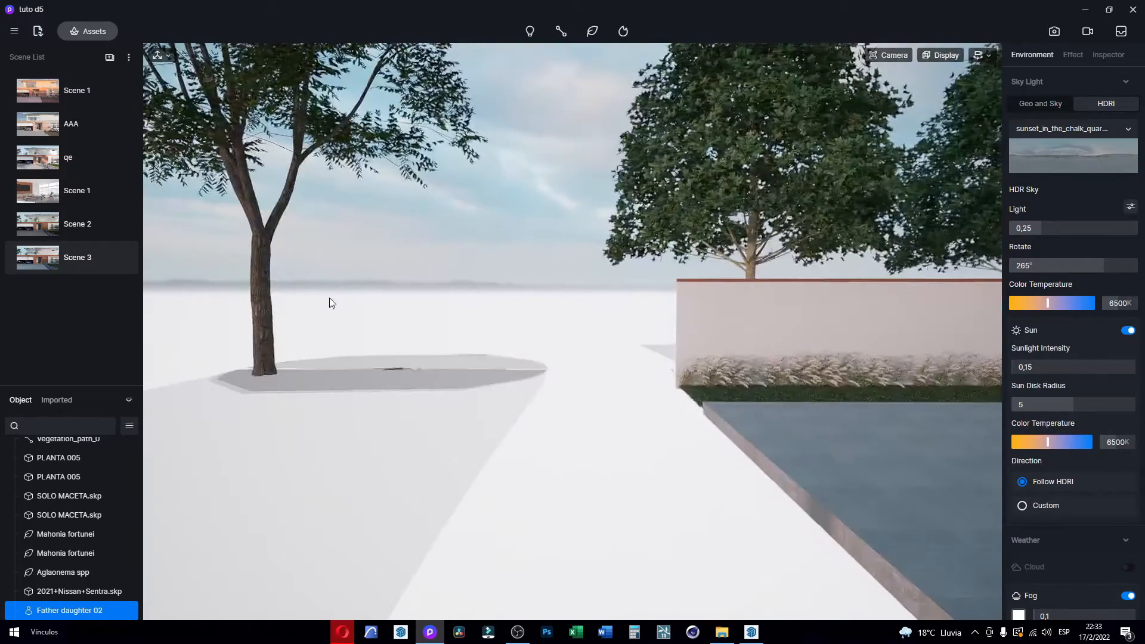
pyautogui.click(1128, 596)
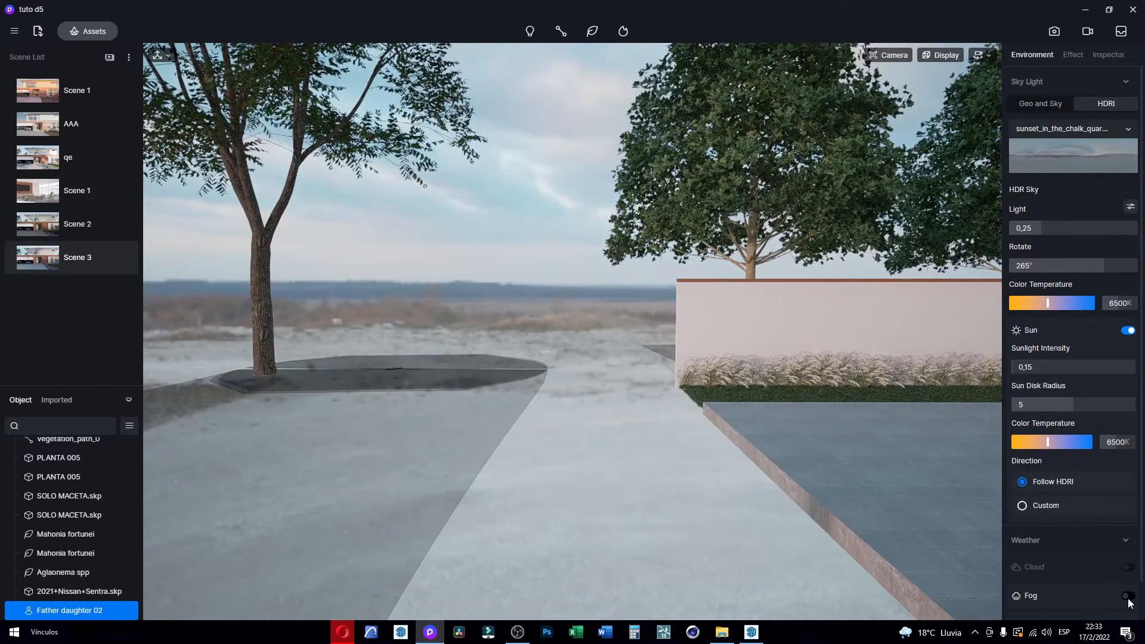
# Step: Restore Scene 3 and disable the fog within that scene
pyautogui.moveTo(589, 491); pyautogui.dragTo(114, 380, button='right')
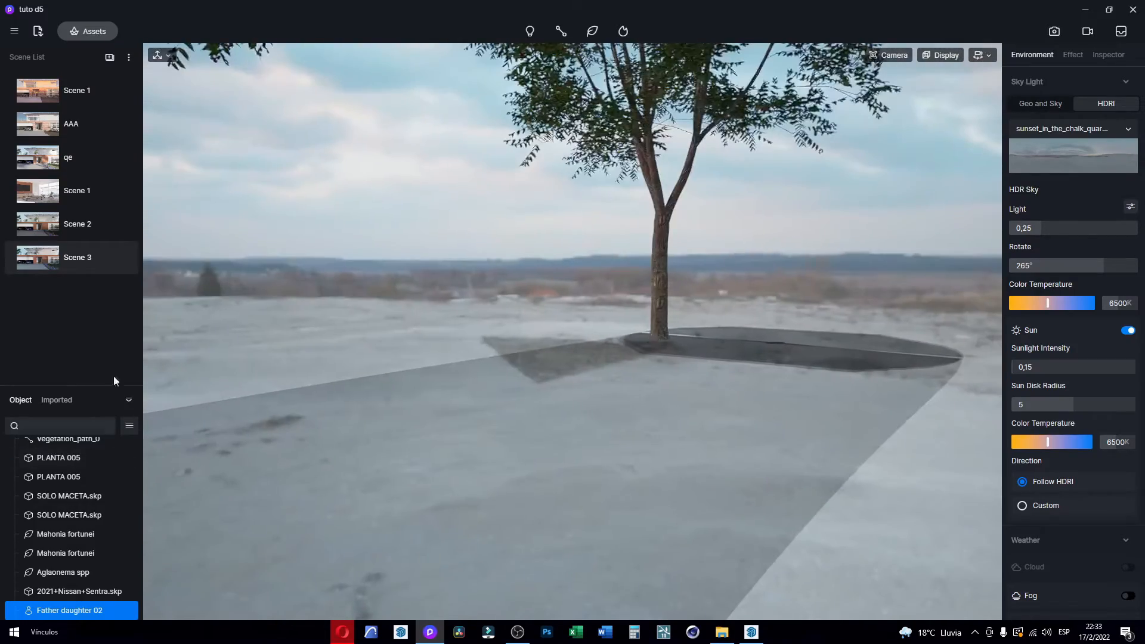
pyautogui.moveTo(412, 296)
pyautogui.mouseDown(button='right')
pyautogui.moveTo(646, 389)
pyautogui.moveTo(919, 441)
pyautogui.mouseUp(button='right')
pyautogui.moveTo(391, 480); pyautogui.dragTo(895, 474, button='right')
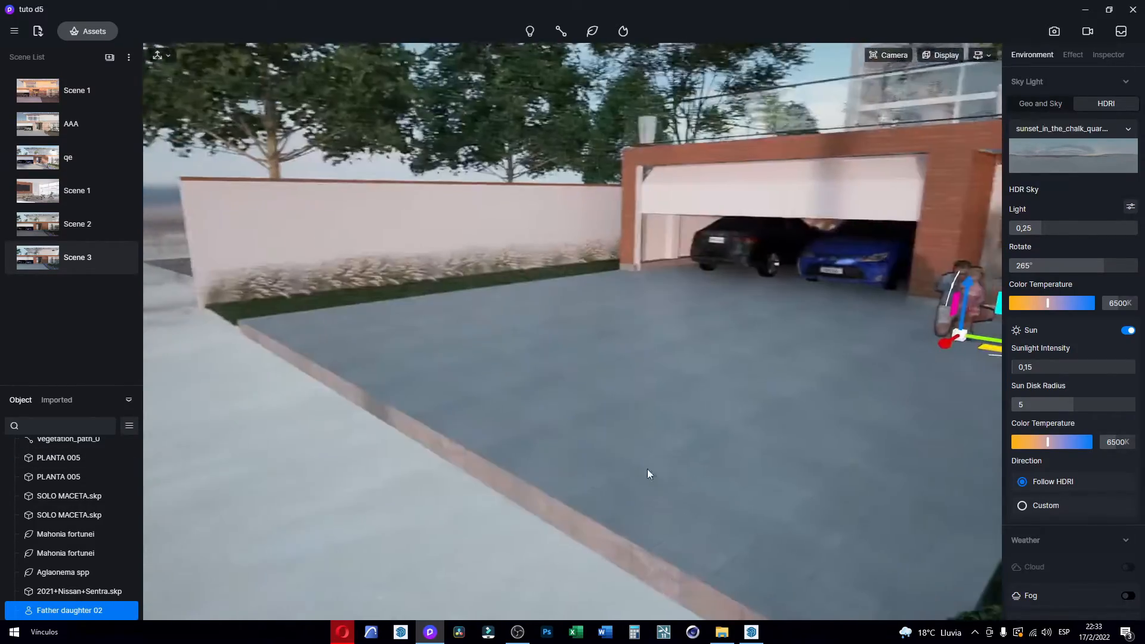
pyautogui.moveTo(649, 473); pyautogui.dragTo(1103, 474, button='right')
pyautogui.press('a')
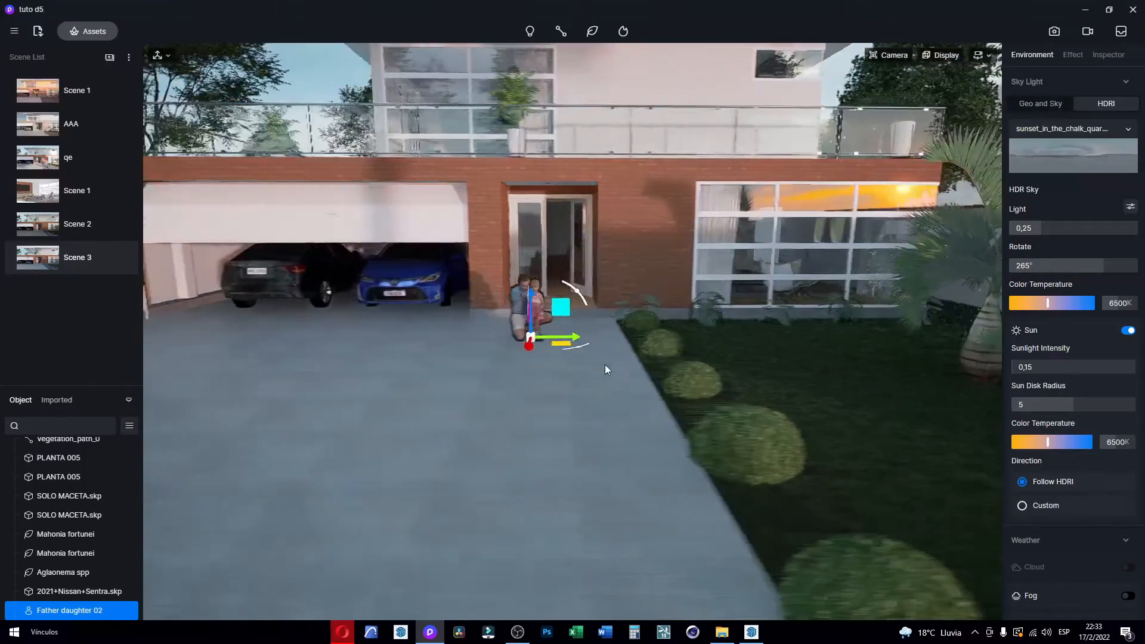
pyautogui.moveTo(729, 507); pyautogui.dragTo(735, 432, button='right')
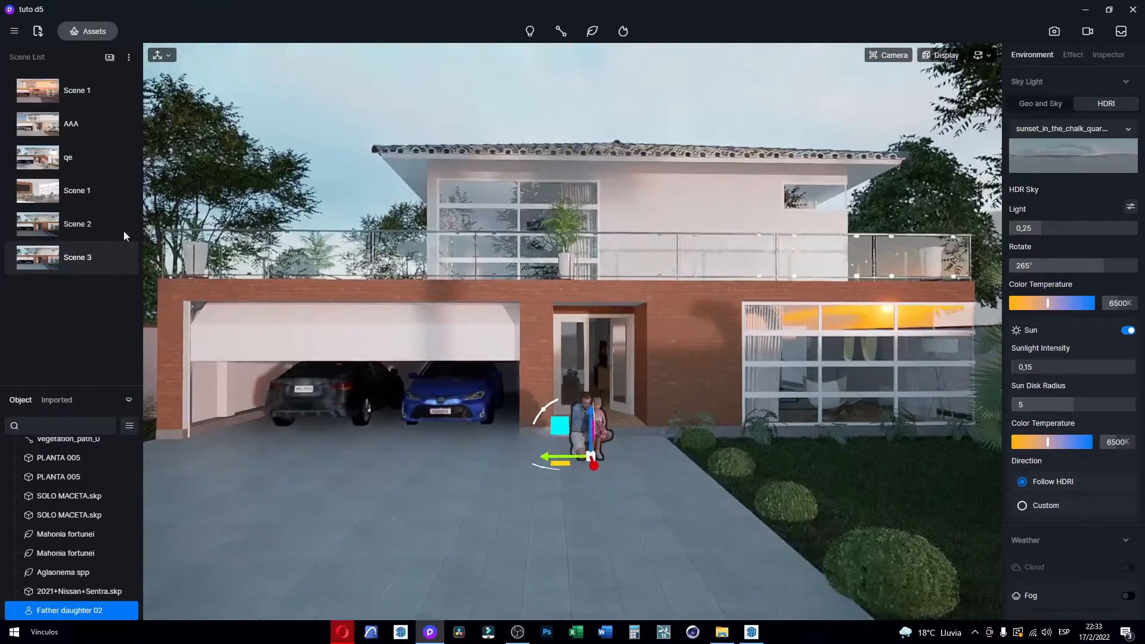
pyautogui.click(71, 258)
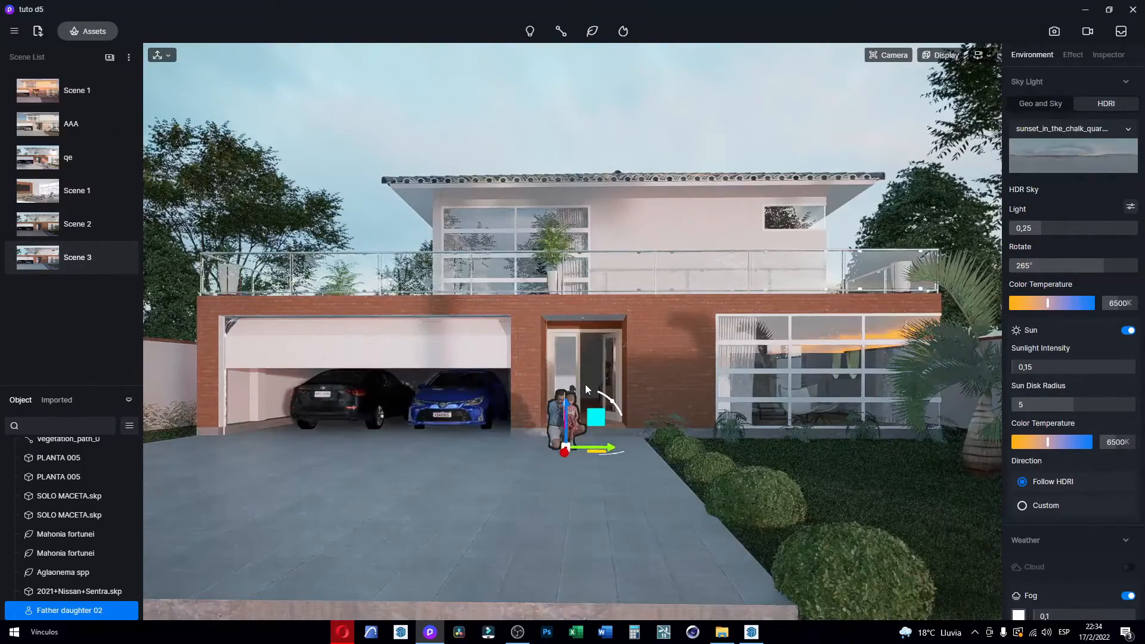
pyautogui.click(1127, 596)
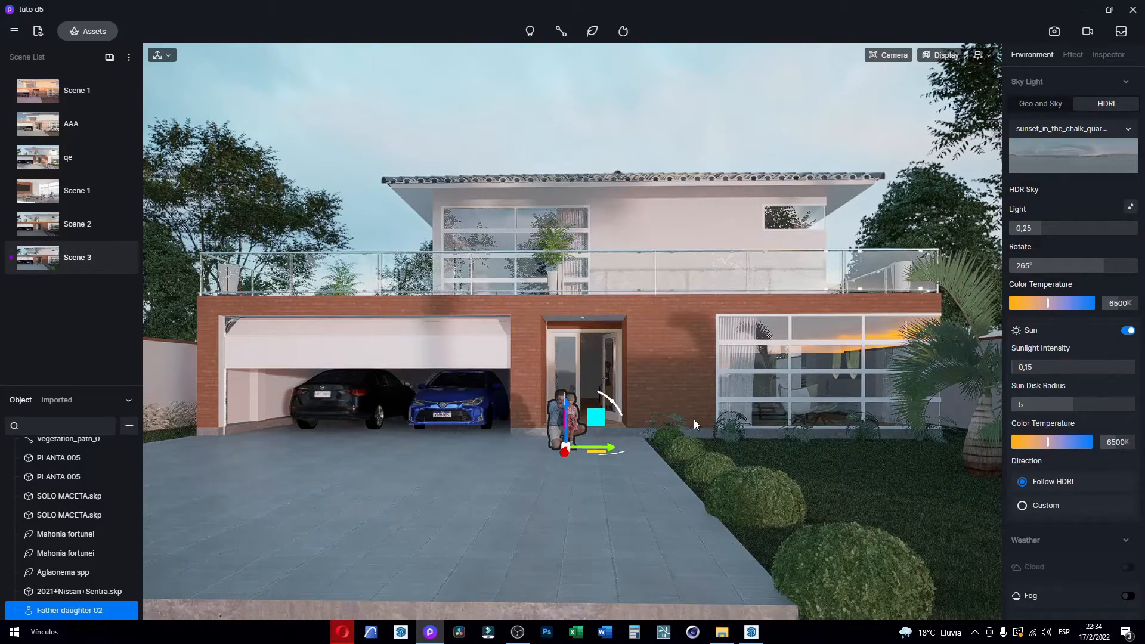
# Step: Replace the brick facade's base color map with Bricks20_COL_VAR1_3K, and judge the facade from the Scene 3 view
pyautogui.scroll(3, 686, 358)
pyautogui.scroll(5, 724, 414)
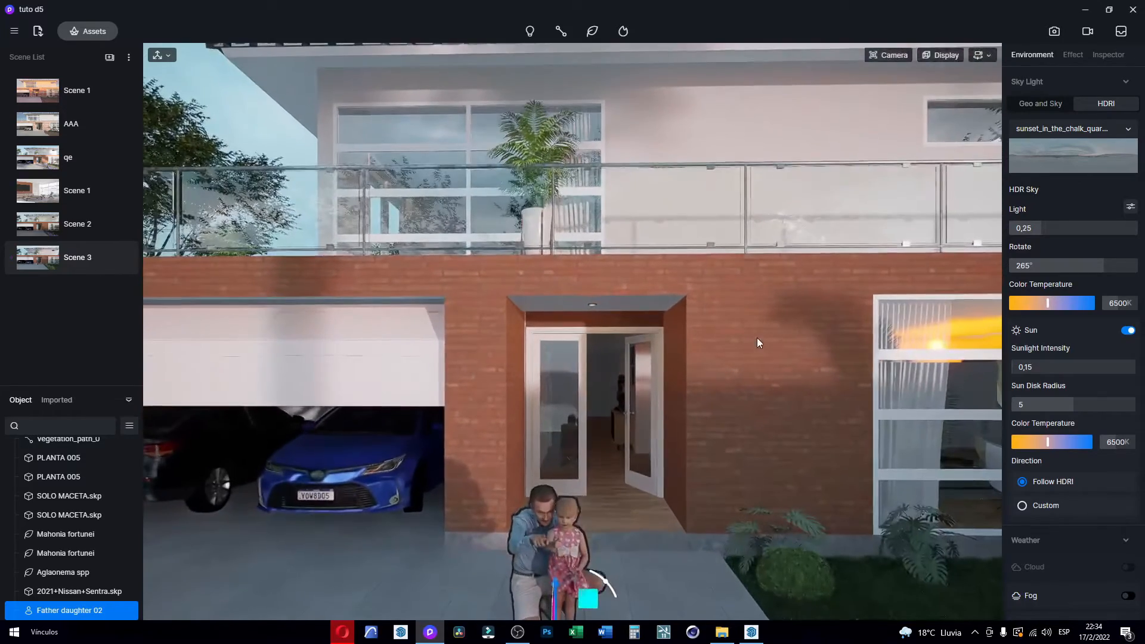
pyautogui.click(757, 337)
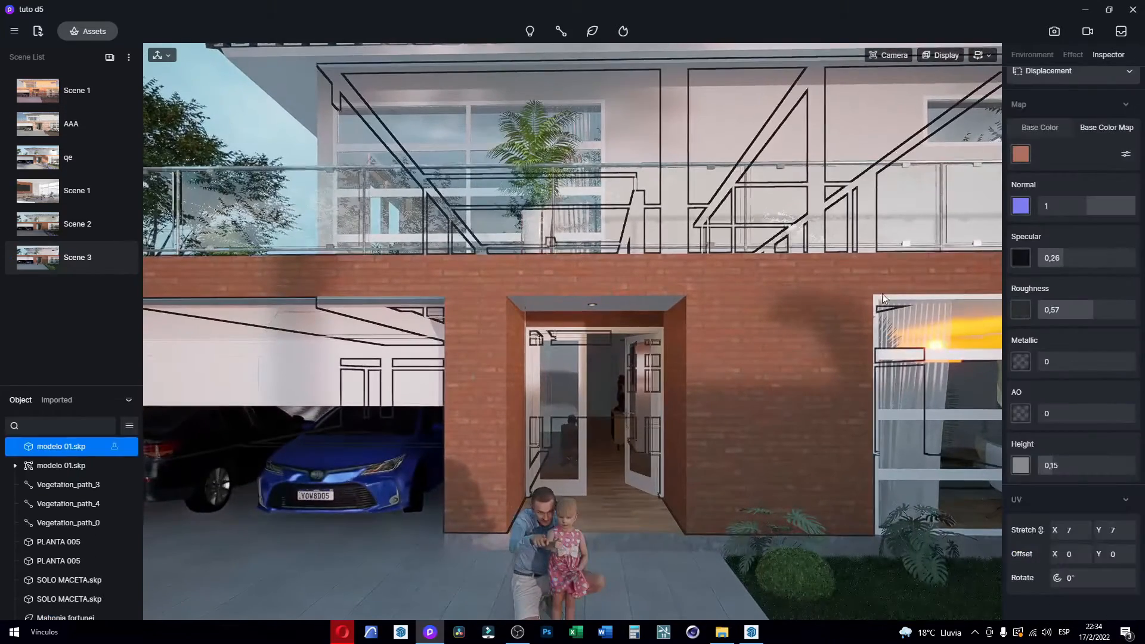
pyautogui.click(1023, 154)
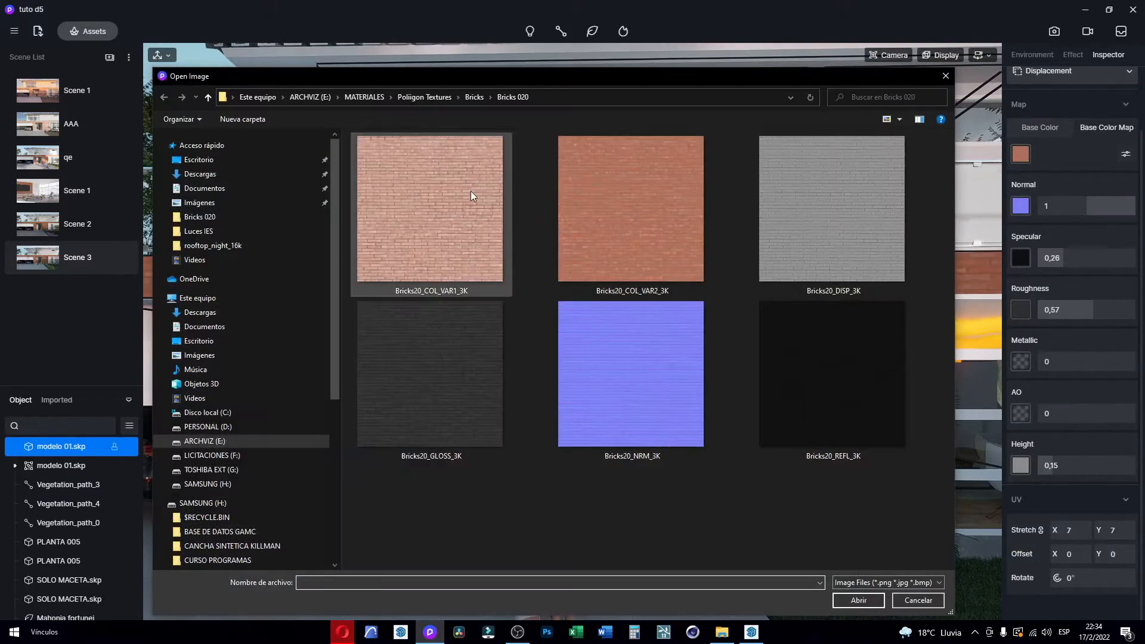
pyautogui.click(403, 239)
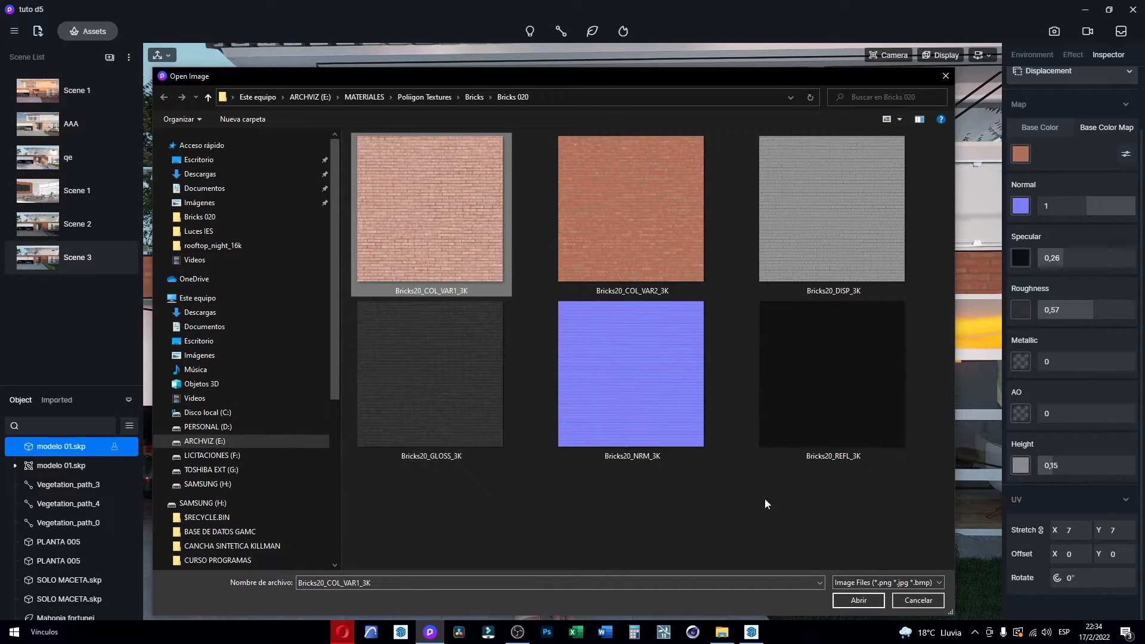
pyautogui.click(859, 600)
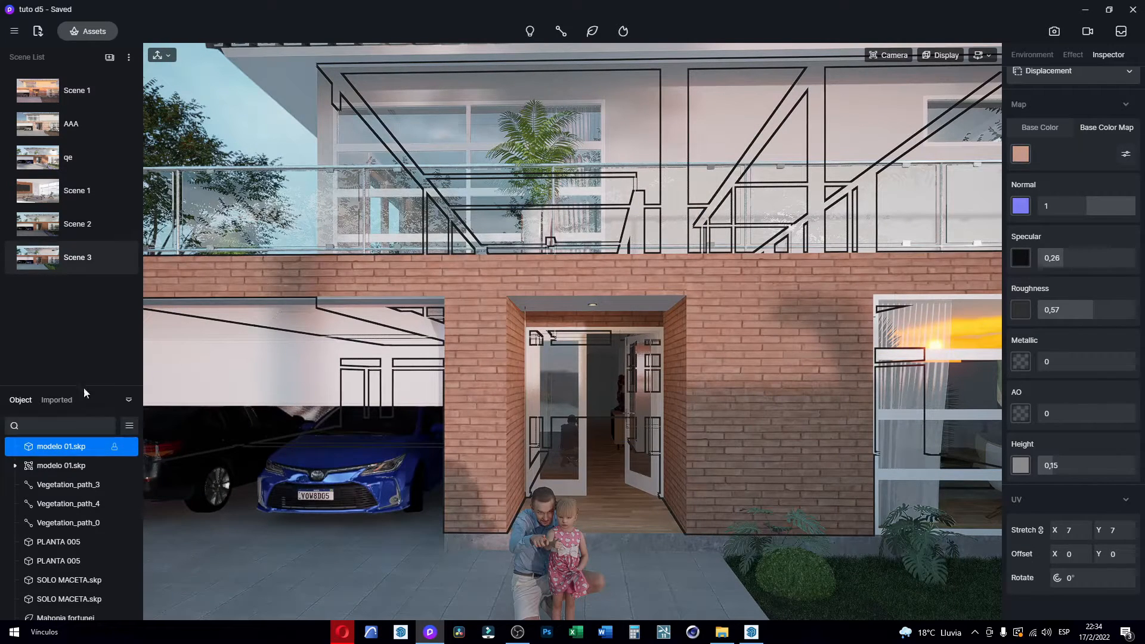
pyautogui.click(91, 256)
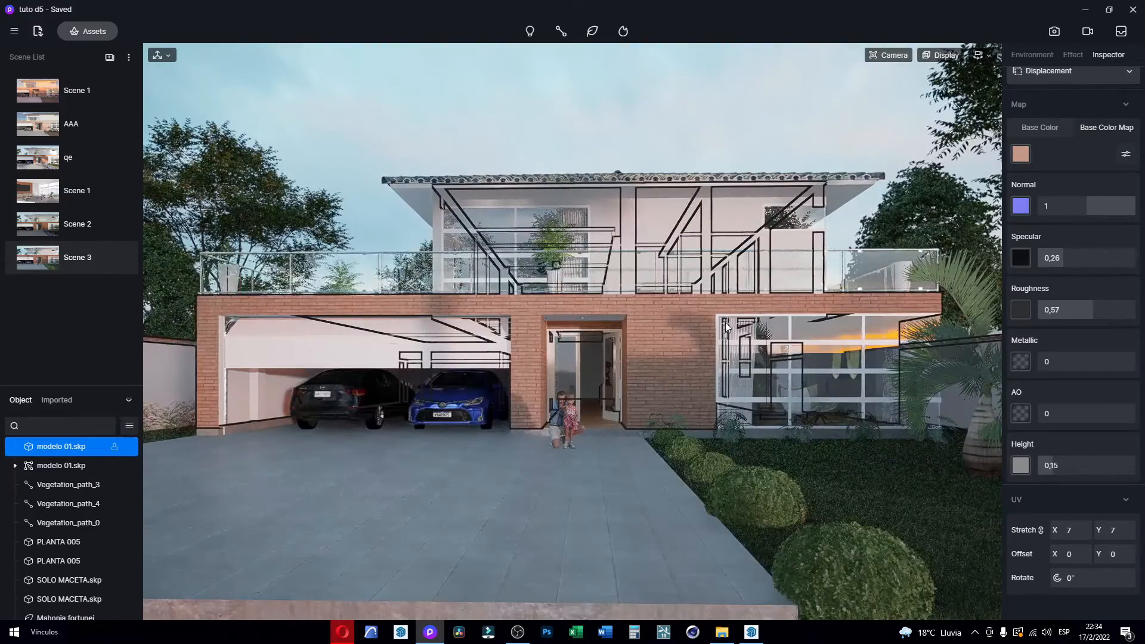
pyautogui.click(781, 102)
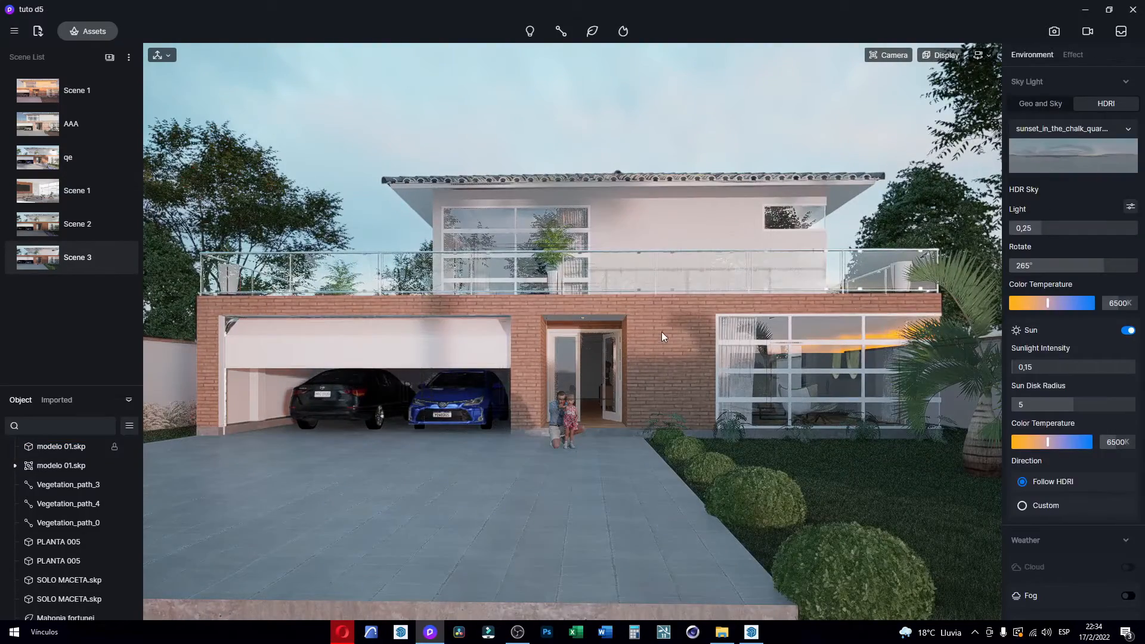
# Step: Place a point light inside the living-room floor lamp's shade, at about X 1568, Y 17943, Z 1547
pyautogui.scroll(-3, 639, 338)
pyautogui.scroll(5, 661, 373)
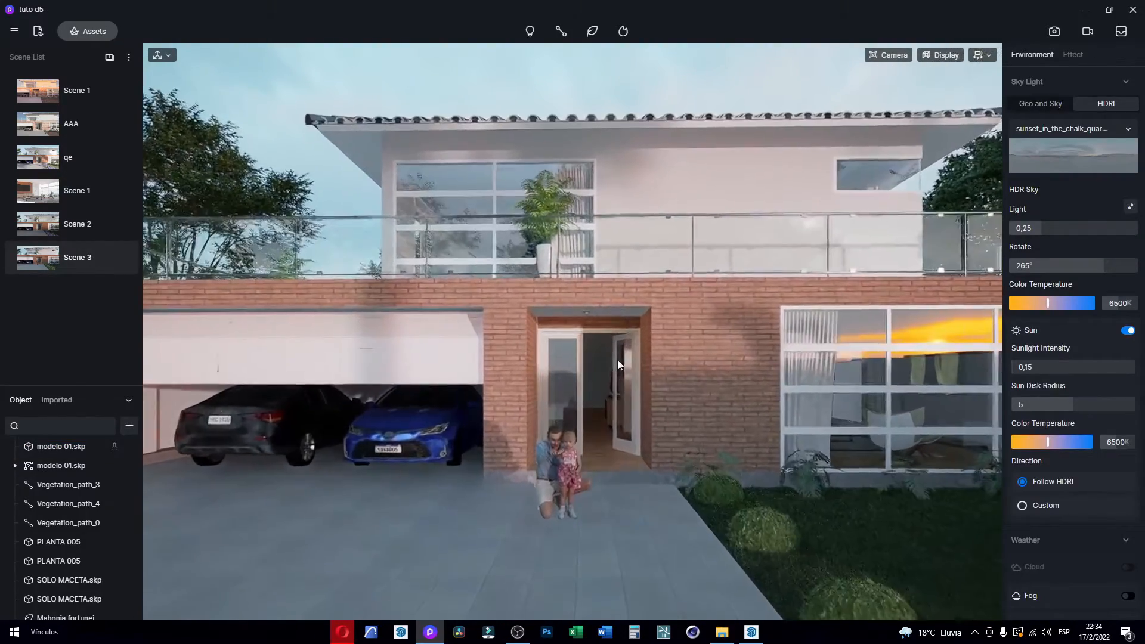
pyautogui.moveTo(705, 379); pyautogui.dragTo(569, 78, button='right')
pyautogui.click(530, 34)
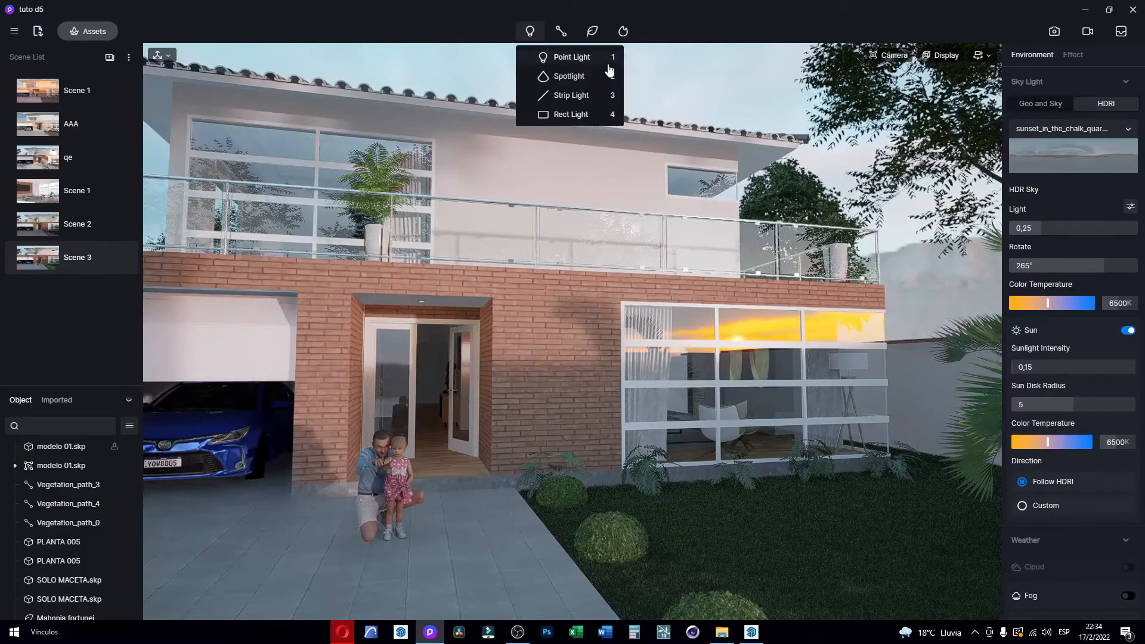
pyautogui.click(567, 62)
pyautogui.scroll(4, 876, 419)
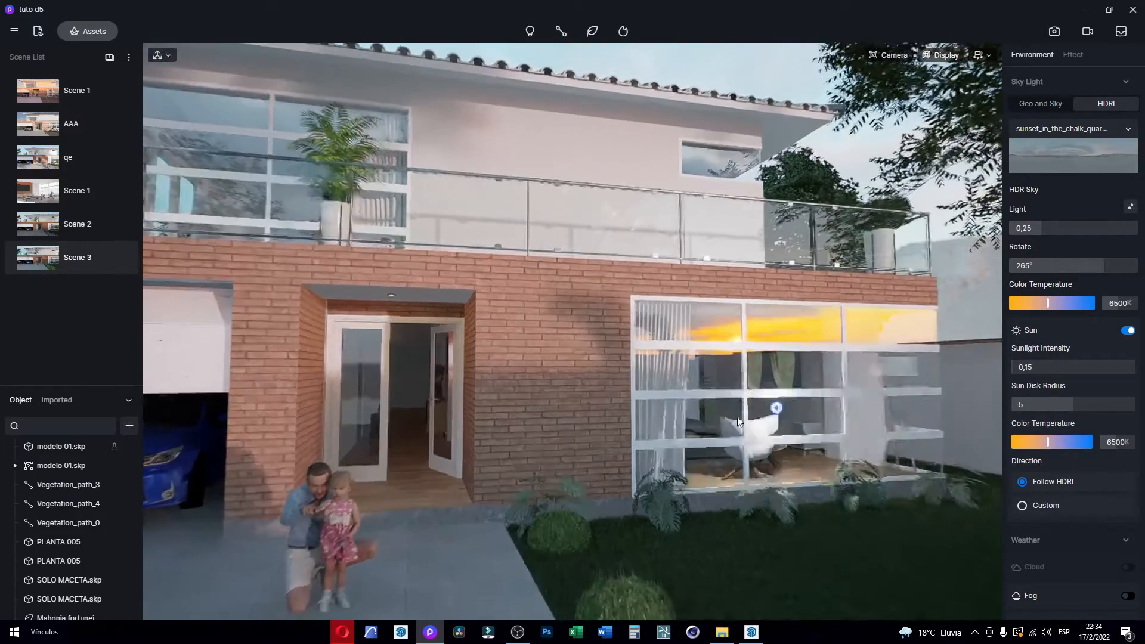
pyautogui.moveTo(739, 422); pyautogui.dragTo(894, 432, button='right')
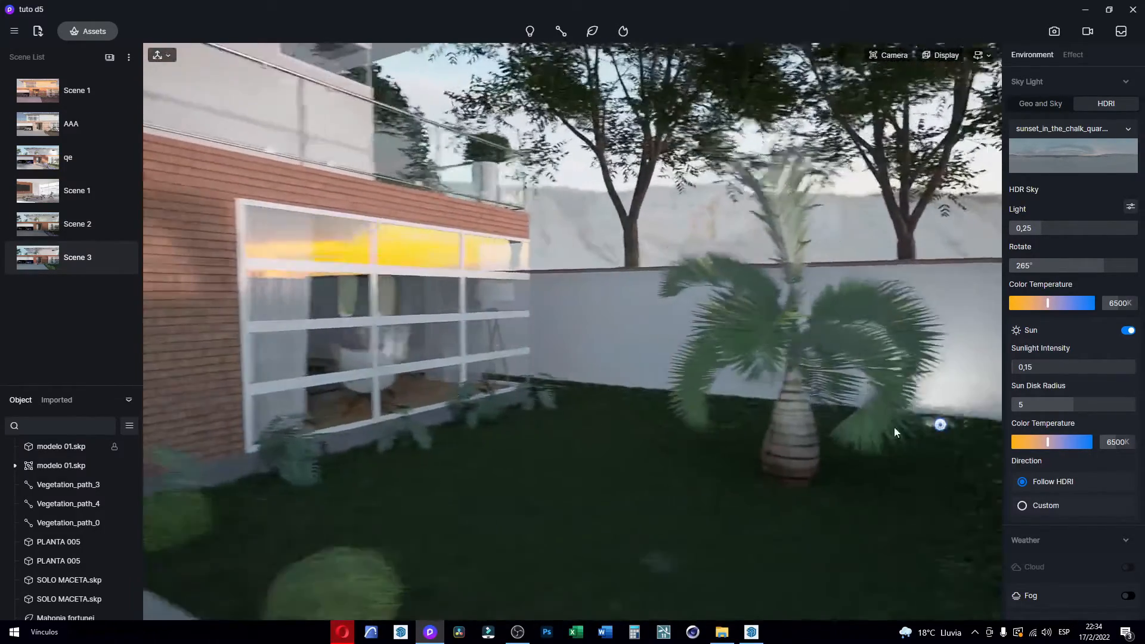
pyautogui.scroll(6, 759, 411)
pyautogui.moveTo(760, 411); pyautogui.dragTo(892, 413, button='right')
pyautogui.scroll(4, 756, 414)
pyautogui.scroll(2, 875, 394)
pyautogui.scroll(2, 956, 396)
pyautogui.scroll(3, 856, 402)
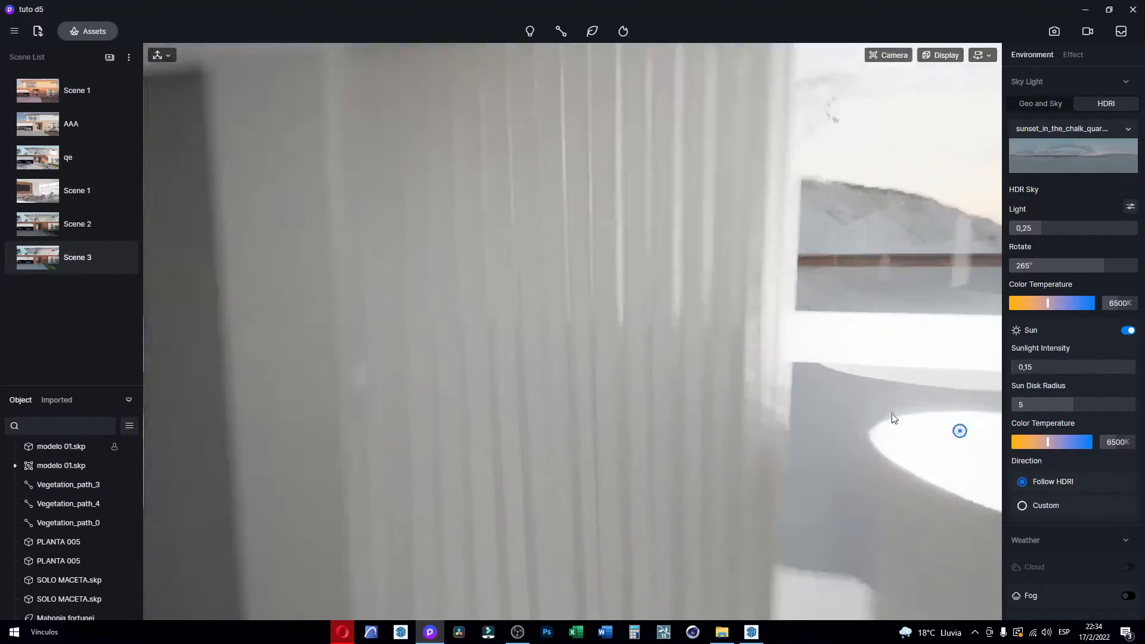
pyautogui.scroll(-4, 892, 417)
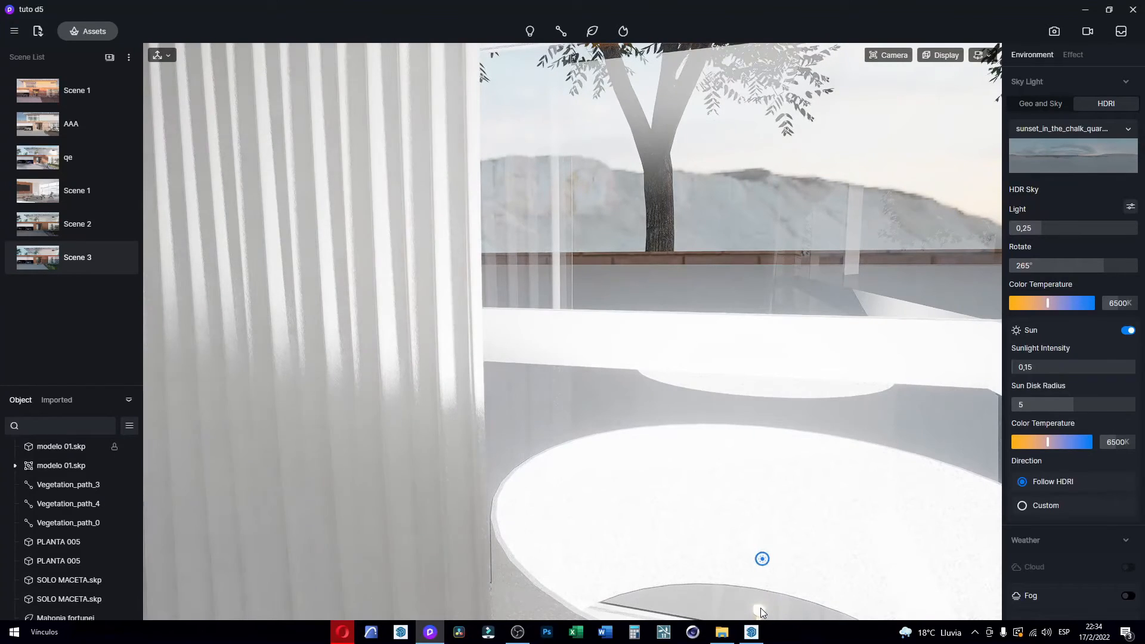
pyautogui.click(762, 558)
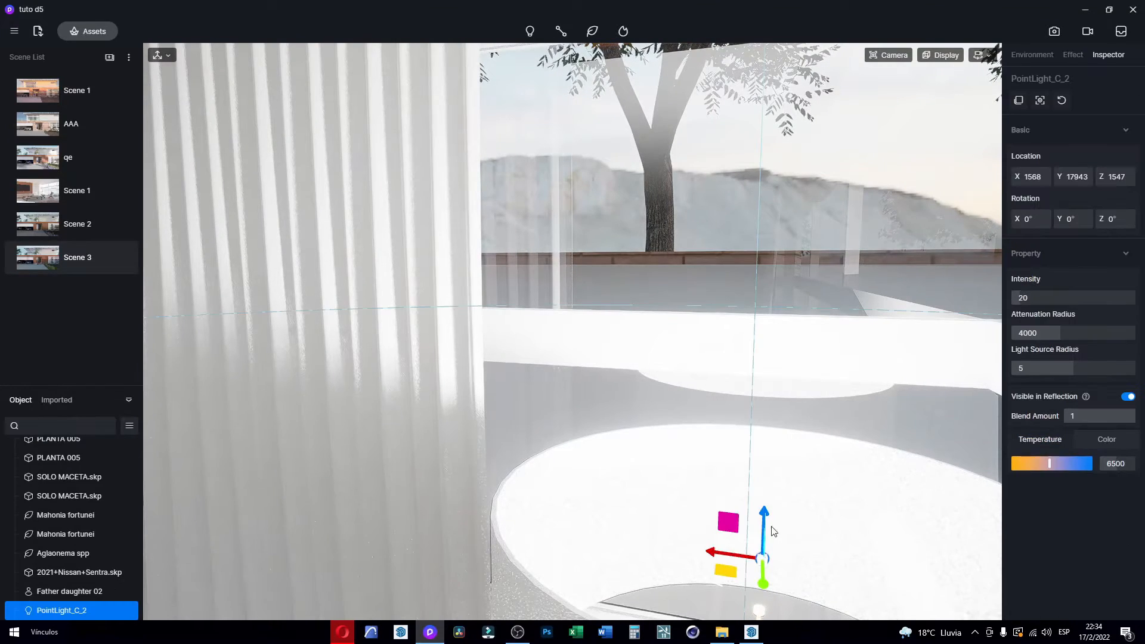
# Step: Inspect the lampshade's cloth material settings around the new light, and reselect the point light inside the shade
pyautogui.moveTo(771, 527); pyautogui.dragTo(824, 519, button='right')
pyautogui.scroll(-3, 763, 459)
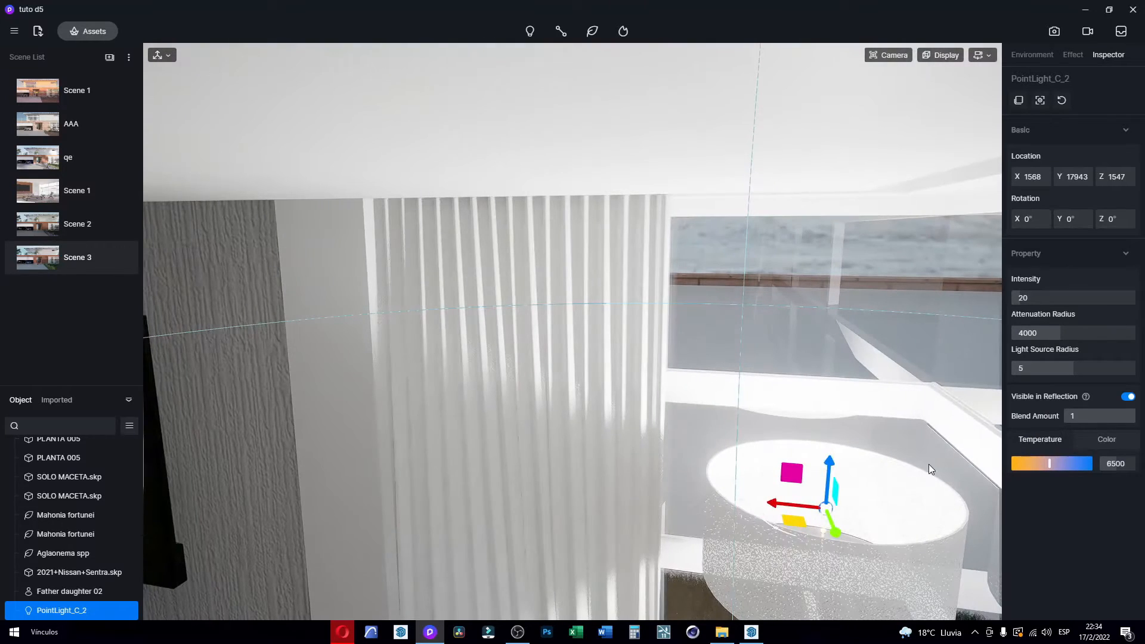
pyautogui.moveTo(693, 566); pyautogui.dragTo(809, 636, button='right')
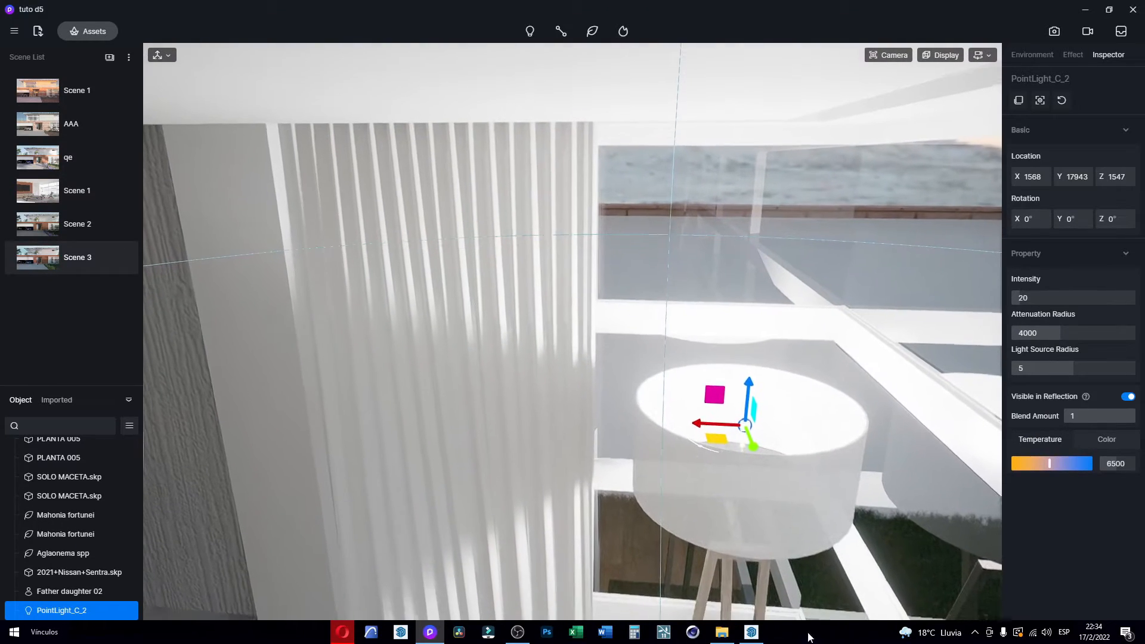
pyautogui.click(806, 475)
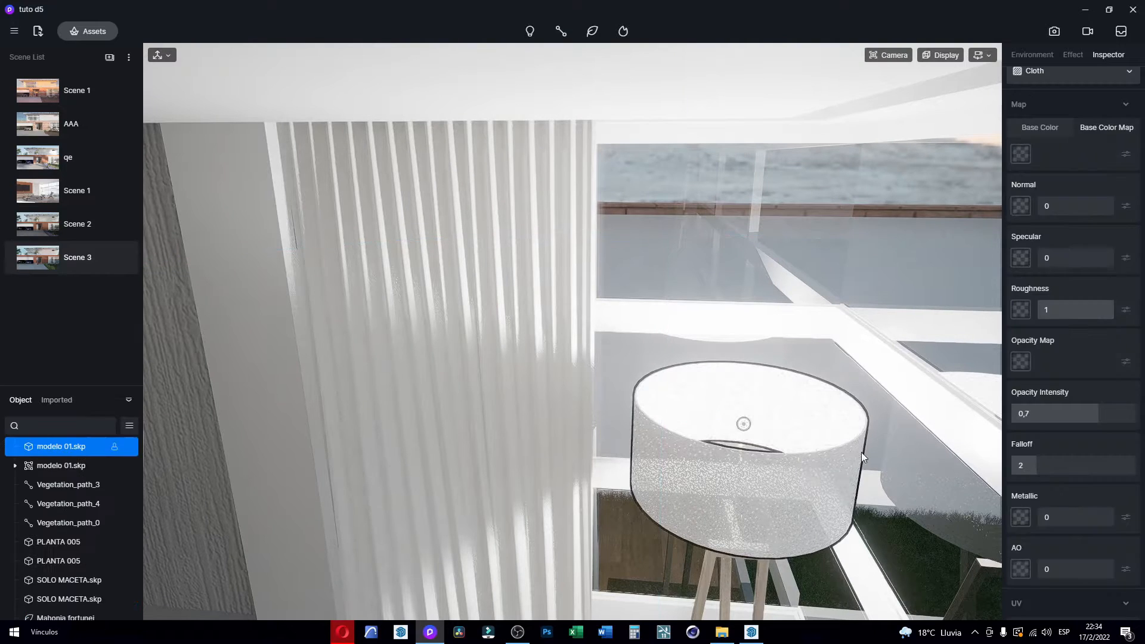
pyautogui.scroll(2, 1040, 116)
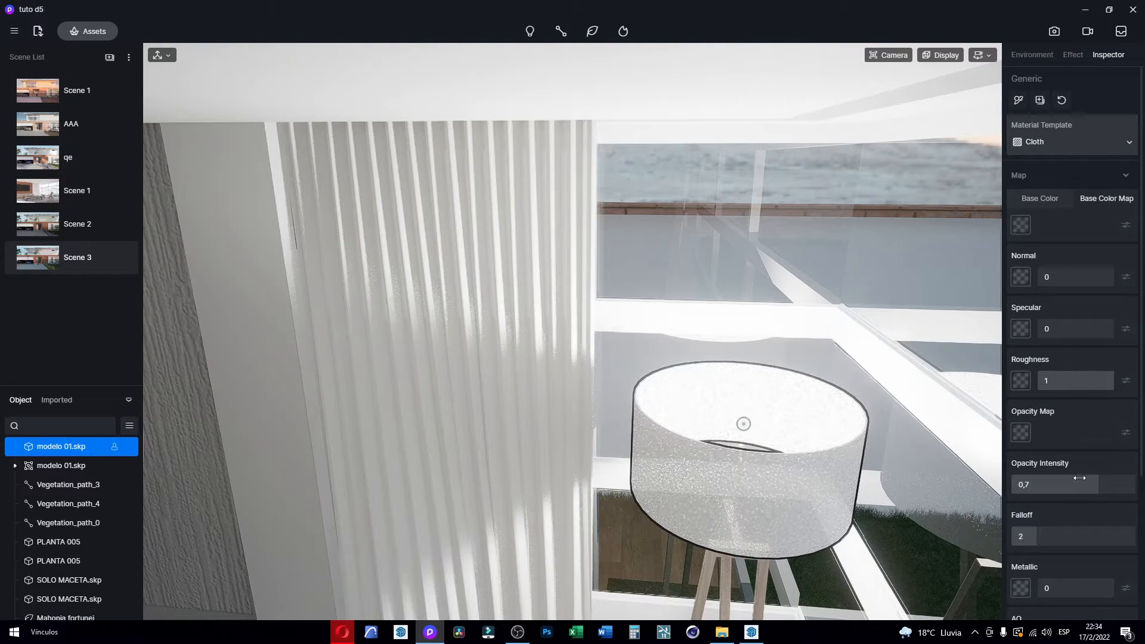
pyautogui.moveTo(657, 471); pyautogui.dragTo(694, 489, button='right')
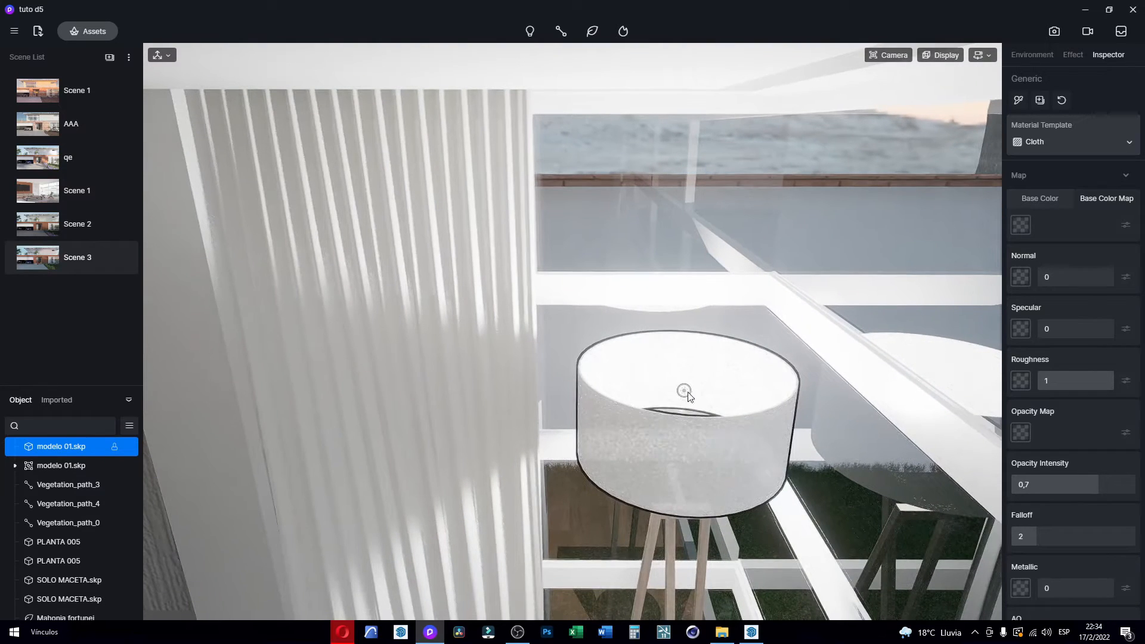
pyautogui.click(687, 392)
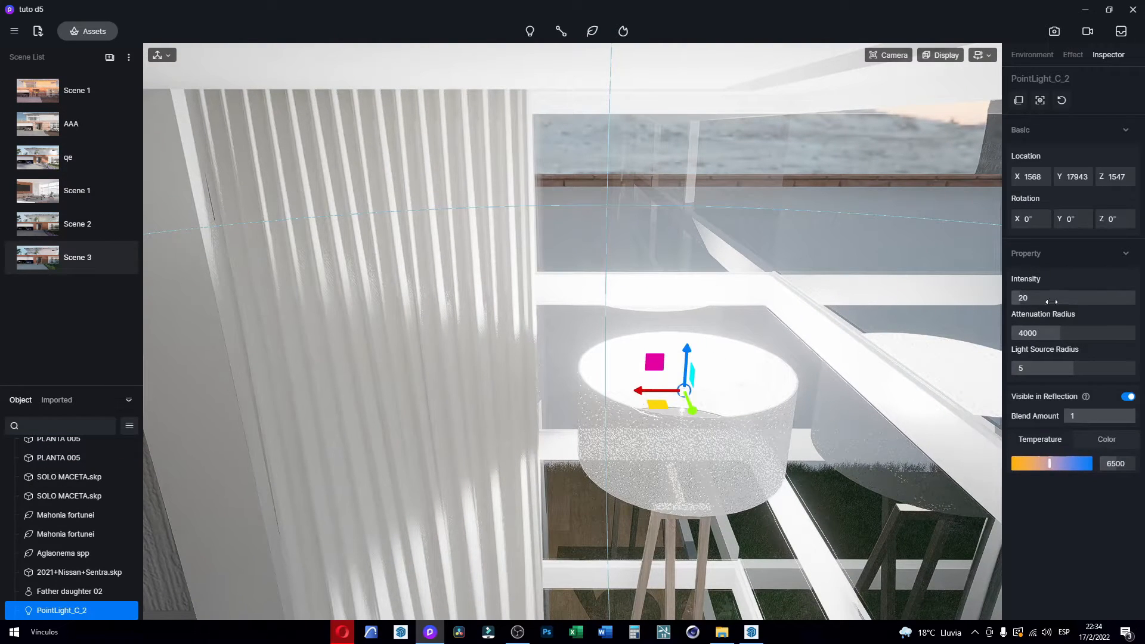
# Step: Examine the floor lamp's light inside the living room and from the garden through the corner window
pyautogui.moveTo(690, 474); pyautogui.dragTo(681, 507, button='right')
pyautogui.scroll(-3, 681, 507)
pyautogui.moveTo(678, 507); pyautogui.dragTo(600, 435, button='middle')
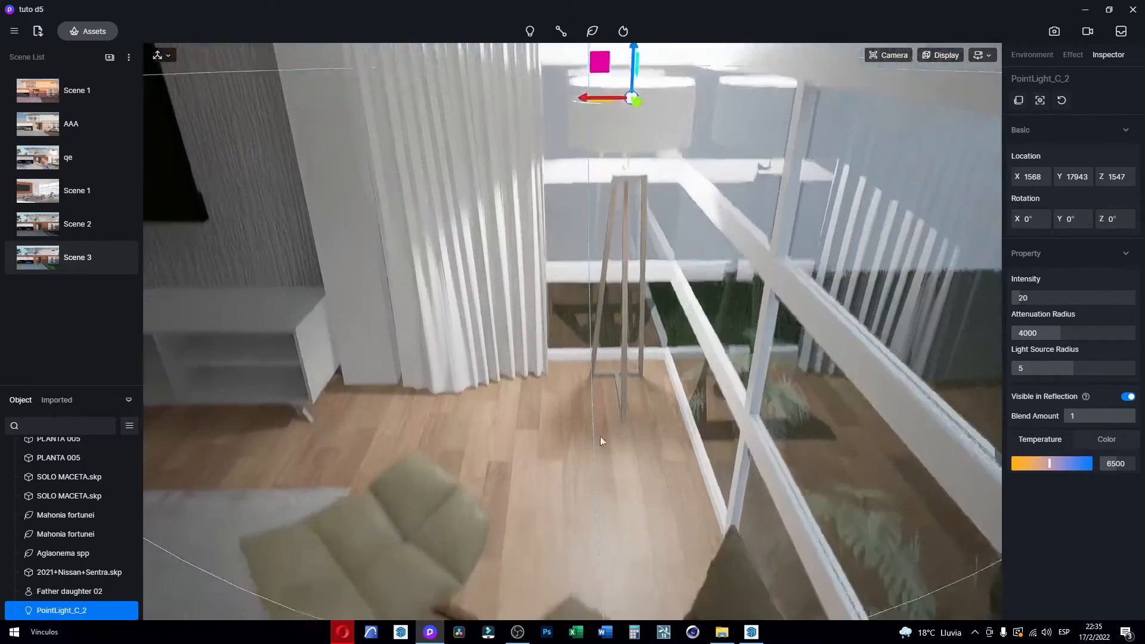
pyautogui.moveTo(600, 435); pyautogui.dragTo(488, 349, button='right')
pyautogui.press('d')
pyautogui.press('s')
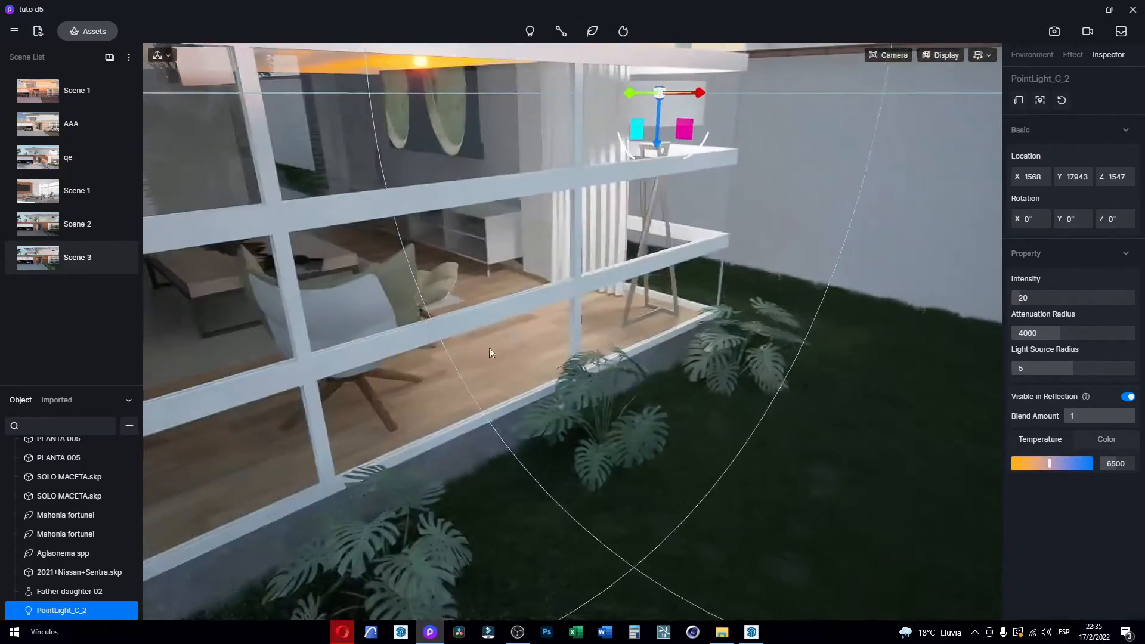
pyautogui.scroll(2, 635, 334)
pyautogui.moveTo(727, 408); pyautogui.dragTo(829, 534, button='right')
pyautogui.press('d')
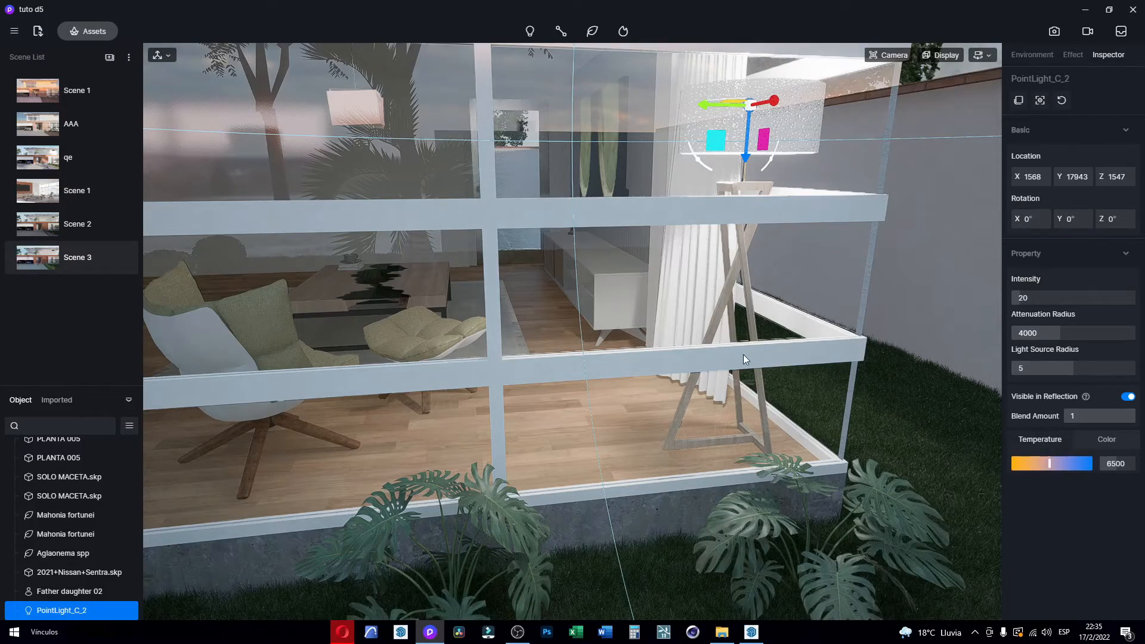
pyautogui.scroll(-6, 745, 360)
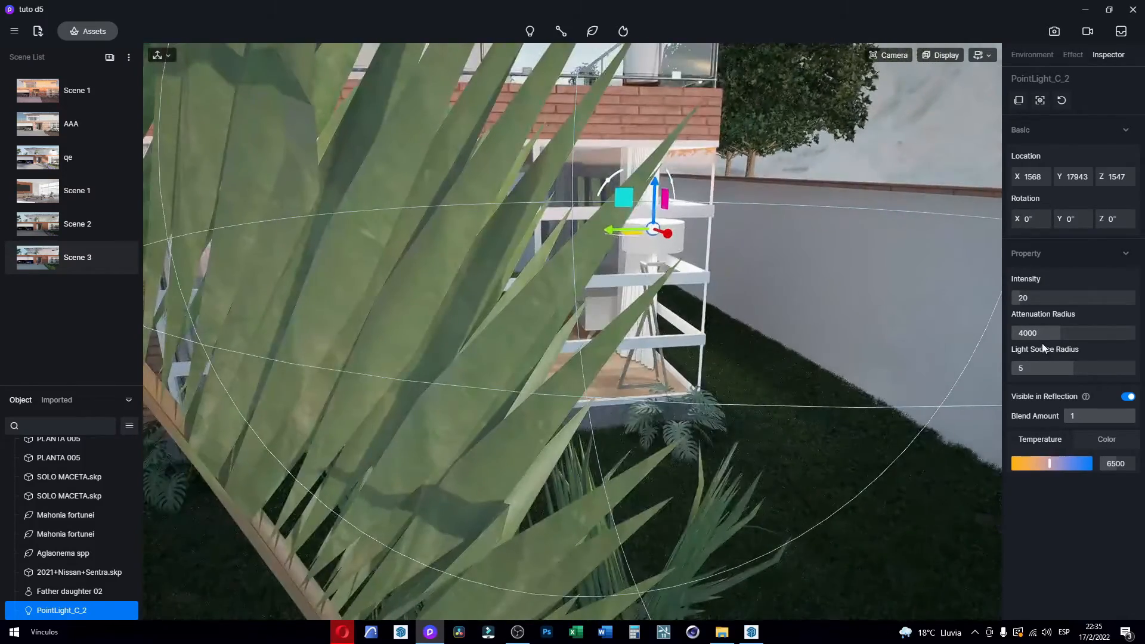
pyautogui.press('d')
pyautogui.moveTo(984, 359); pyautogui.dragTo(661, 410, button='right')
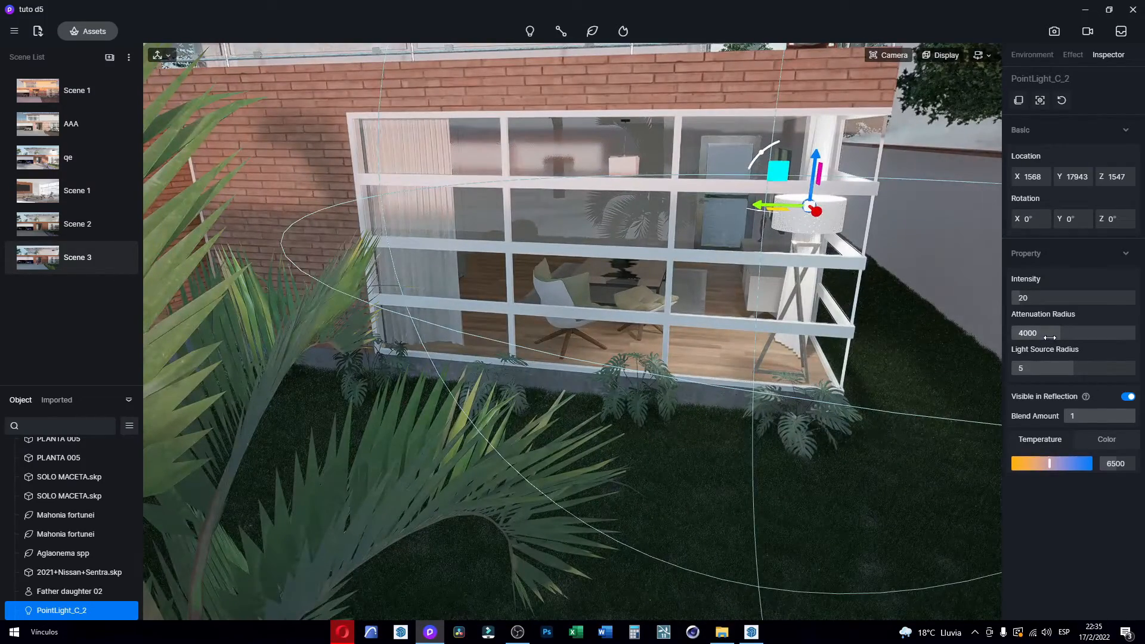
# Step: Try an attenuation radius of 891 on the floor lamp's point light, and restore it to 4000
pyautogui.moveTo(1049, 337); pyautogui.dragTo(1021, 336)
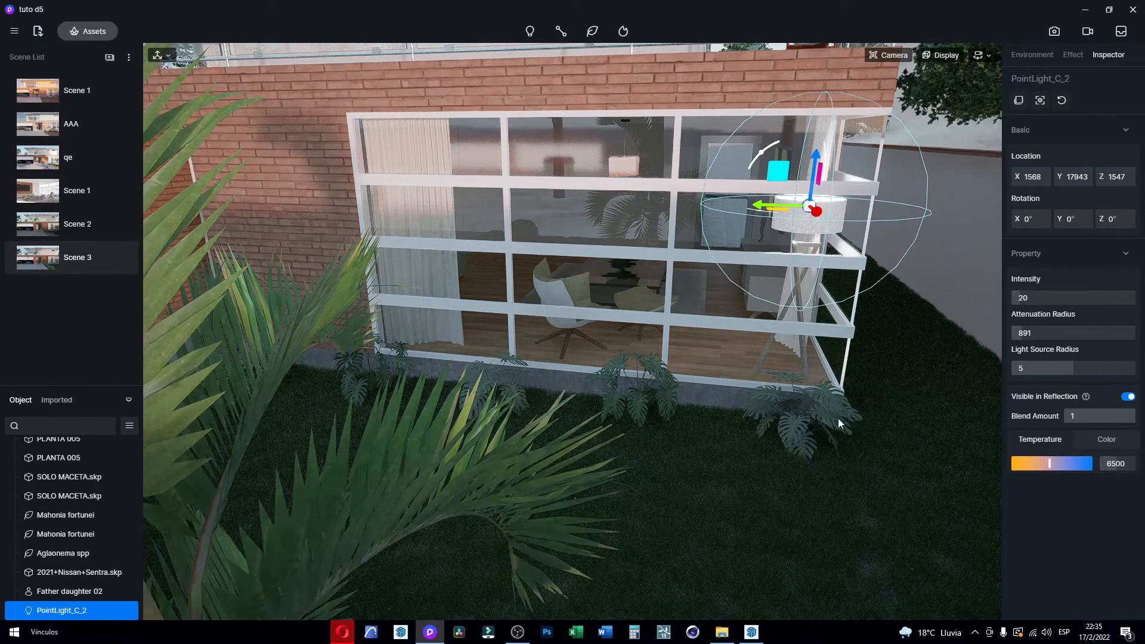
pyautogui.click(1024, 333)
pyautogui.write('4000')
pyautogui.press('Return')
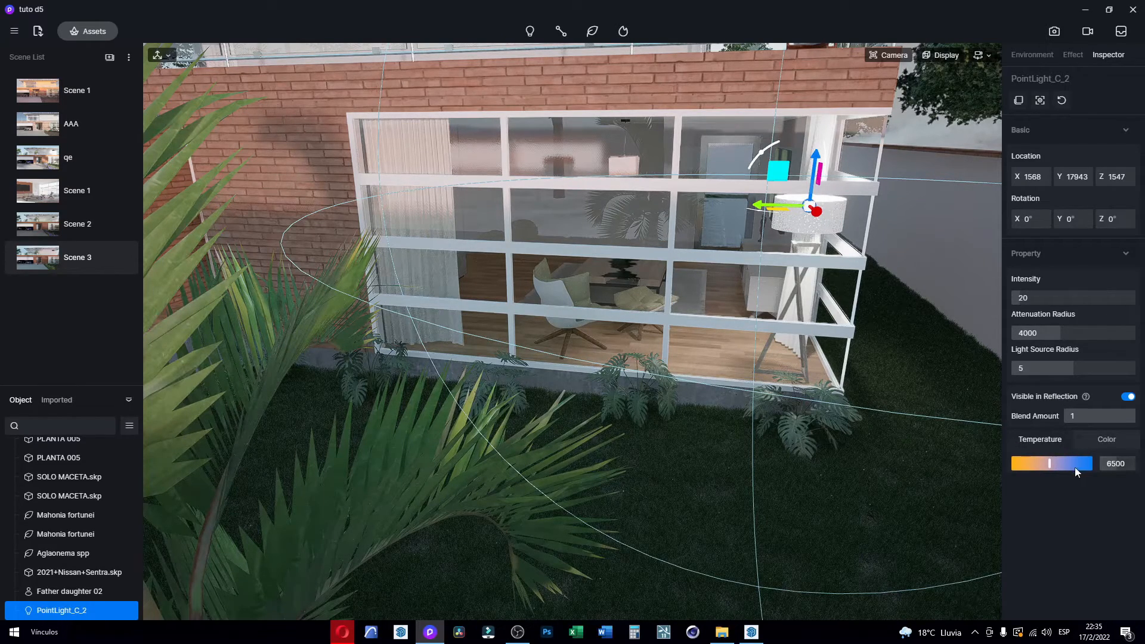
# Step: Warm the floor lamp's point light to a color temperature of 3000
pyautogui.moveTo(1049, 464); pyautogui.dragTo(1036, 463)
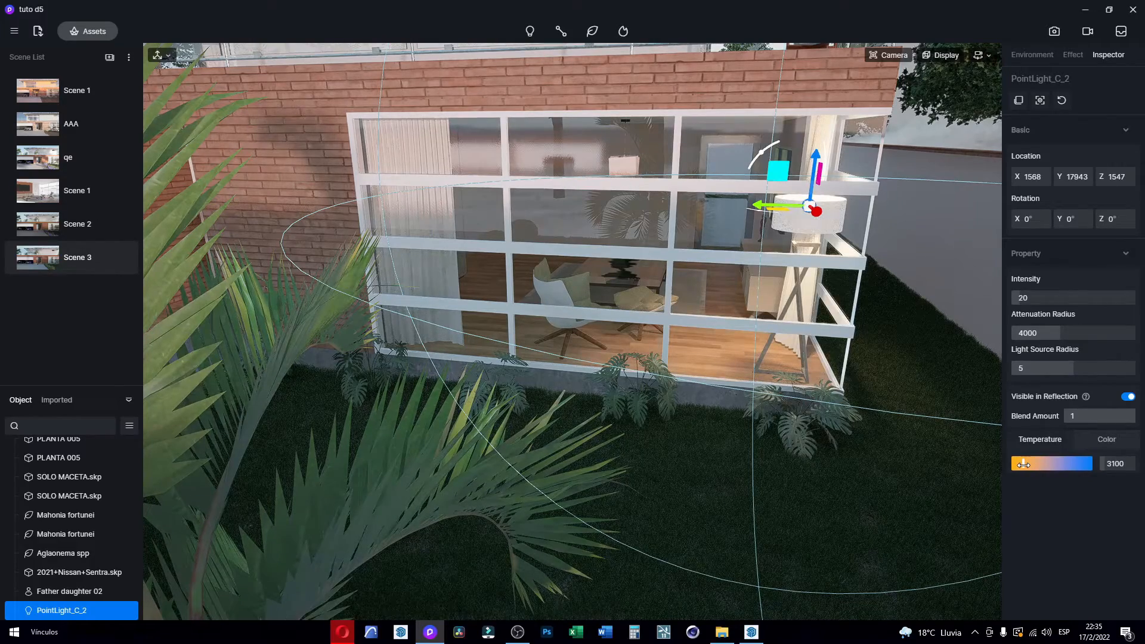
pyautogui.moveTo(1024, 463); pyautogui.dragTo(1023, 464)
pyautogui.click(1122, 465)
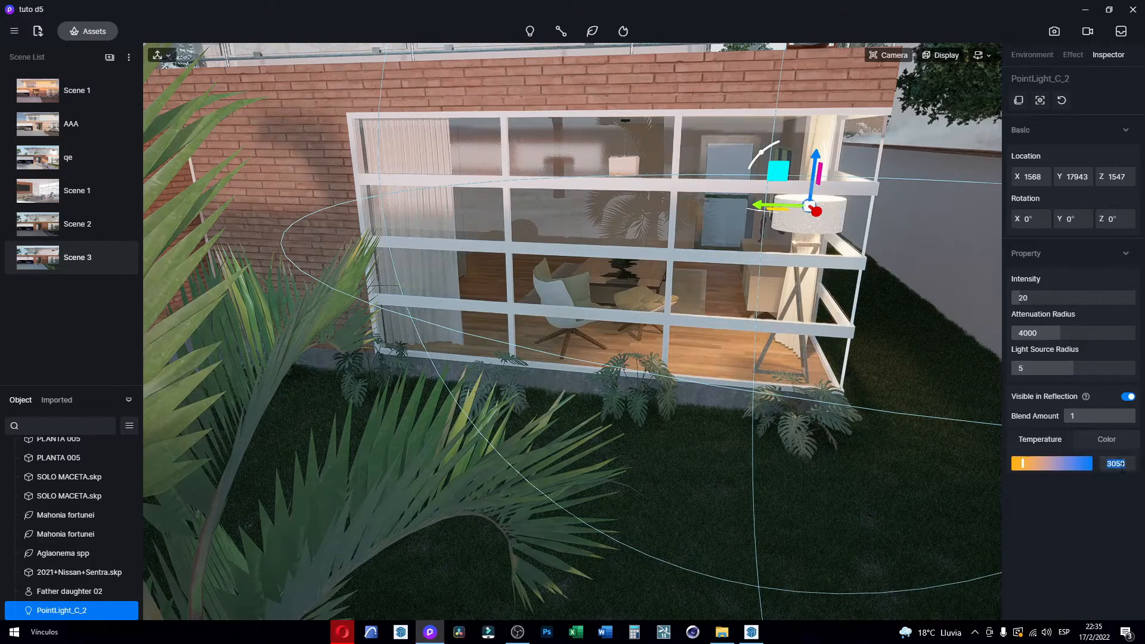
pyautogui.write('300')
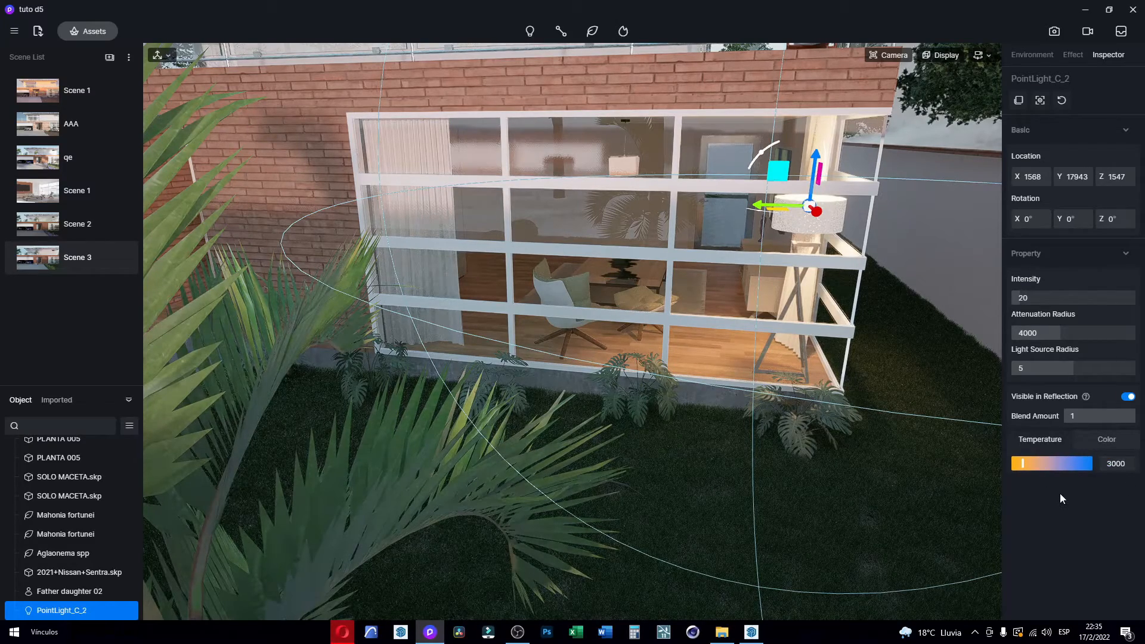
# Step: Place a spotlight at the recessed ceiling fixture above the entrance doors
pyautogui.scroll(-5, 783, 436)
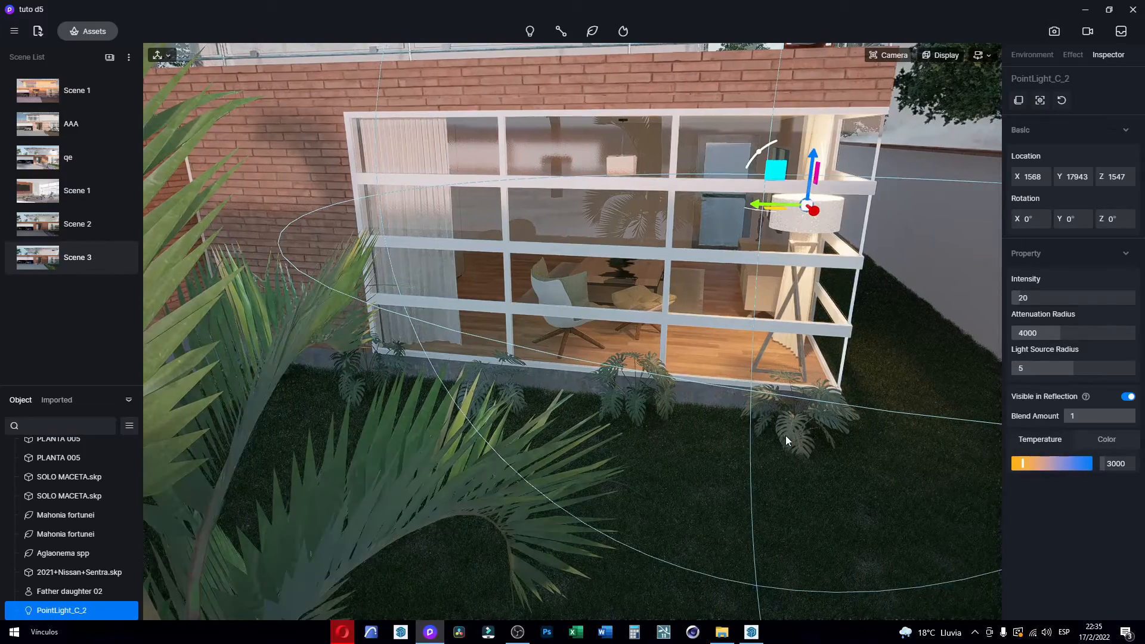
pyautogui.press('a')
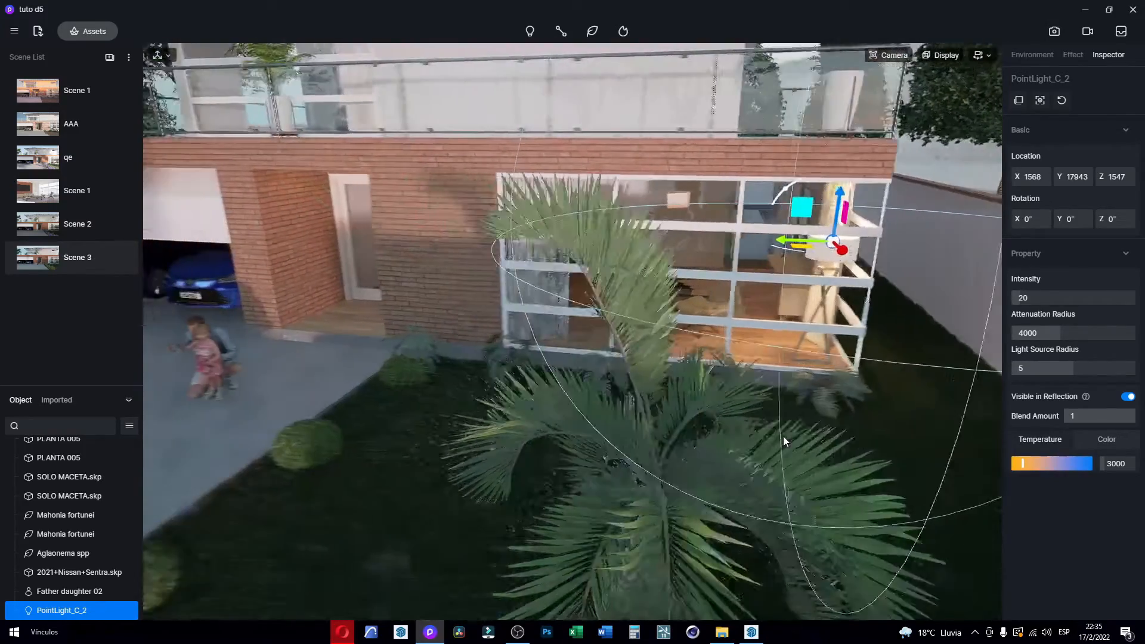
pyautogui.moveTo(563, 370); pyautogui.dragTo(424, 313, button='right')
pyautogui.scroll(6, 471, 271)
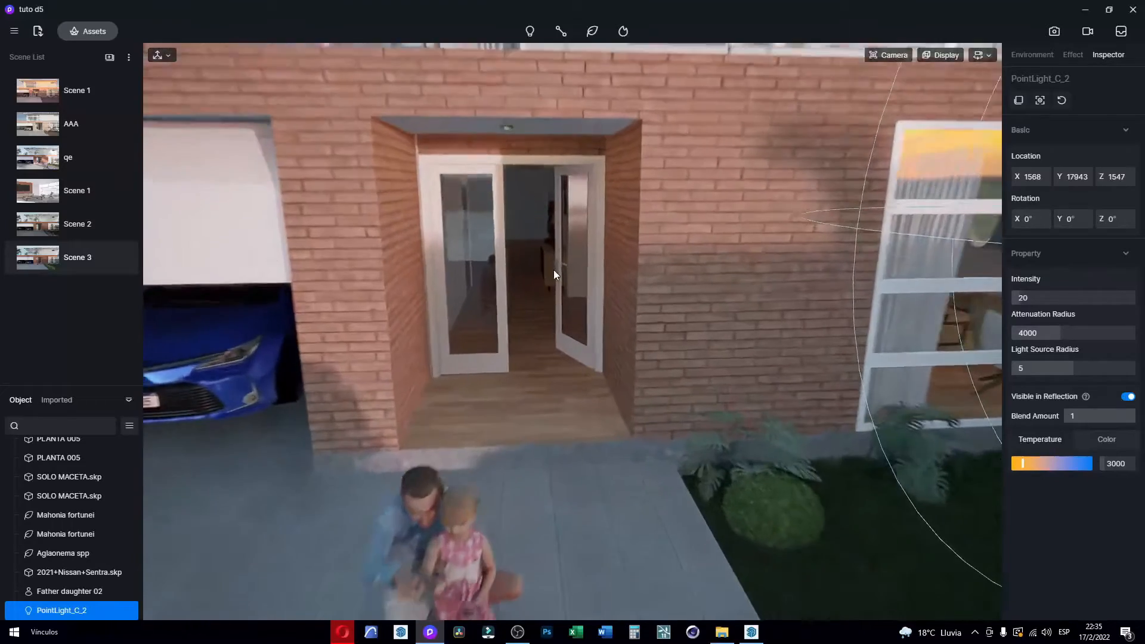
pyautogui.scroll(3, 554, 272)
pyautogui.moveTo(549, 266); pyautogui.dragTo(545, 141, button='right')
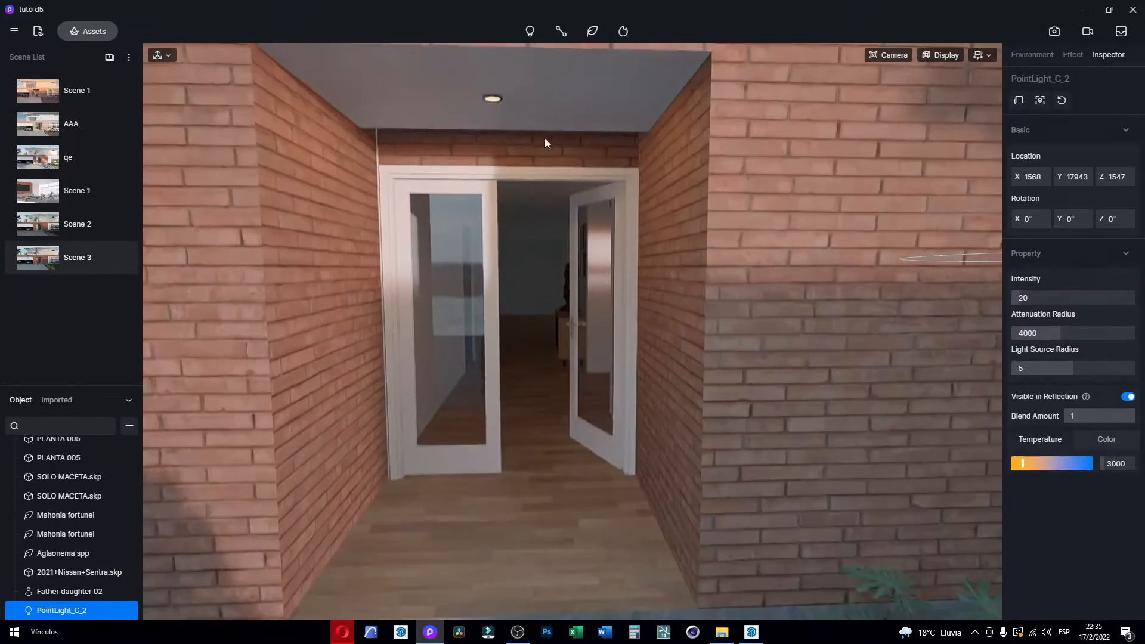
pyautogui.moveTo(529, 35)
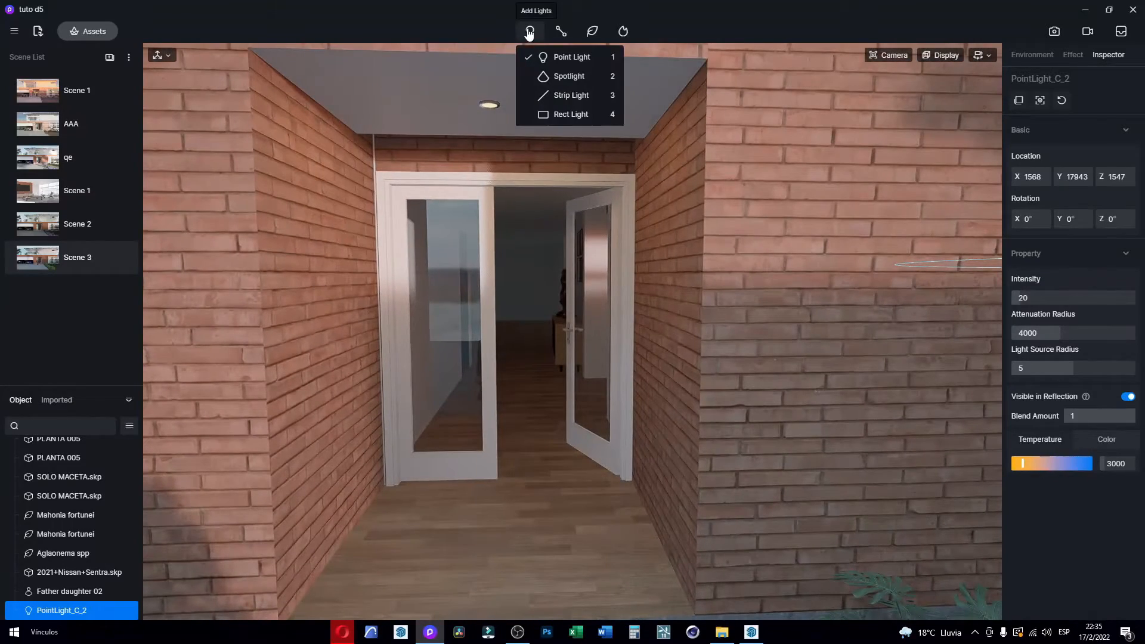
pyautogui.click(567, 77)
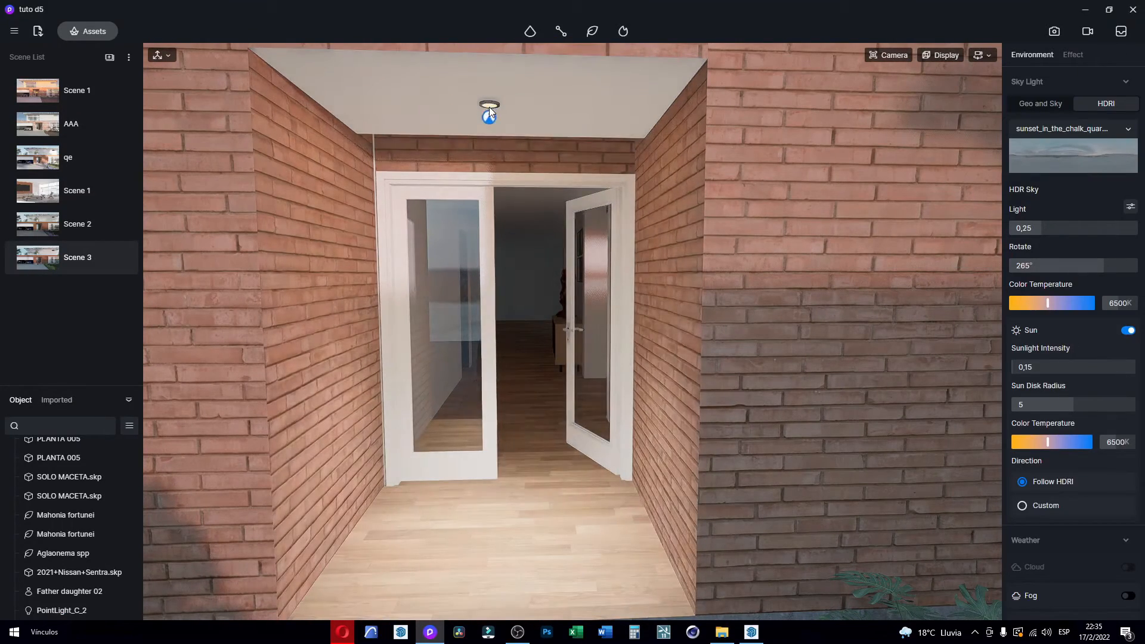
pyautogui.scroll(3, 484, 131)
pyautogui.moveTo(486, 175); pyautogui.dragTo(659, 459, button='right')
pyautogui.click(477, 99)
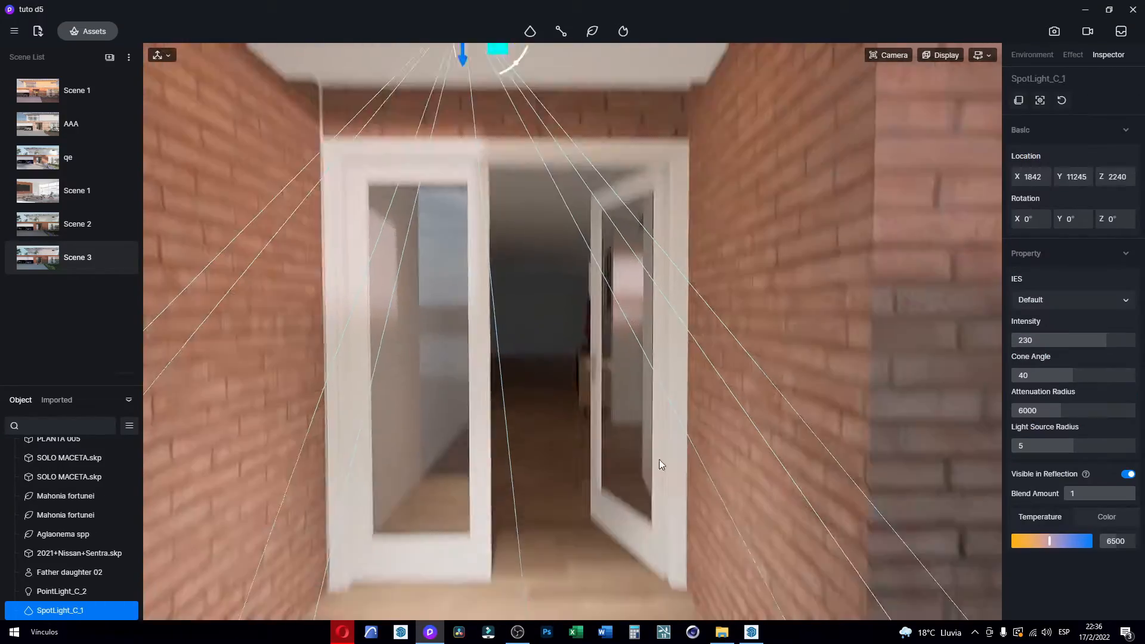
# Step: Examine the new spotlight's effect on the entrance from the front, from the side and from the garden
pyautogui.scroll(-3, 631, 393)
pyautogui.scroll(-6, 686, 391)
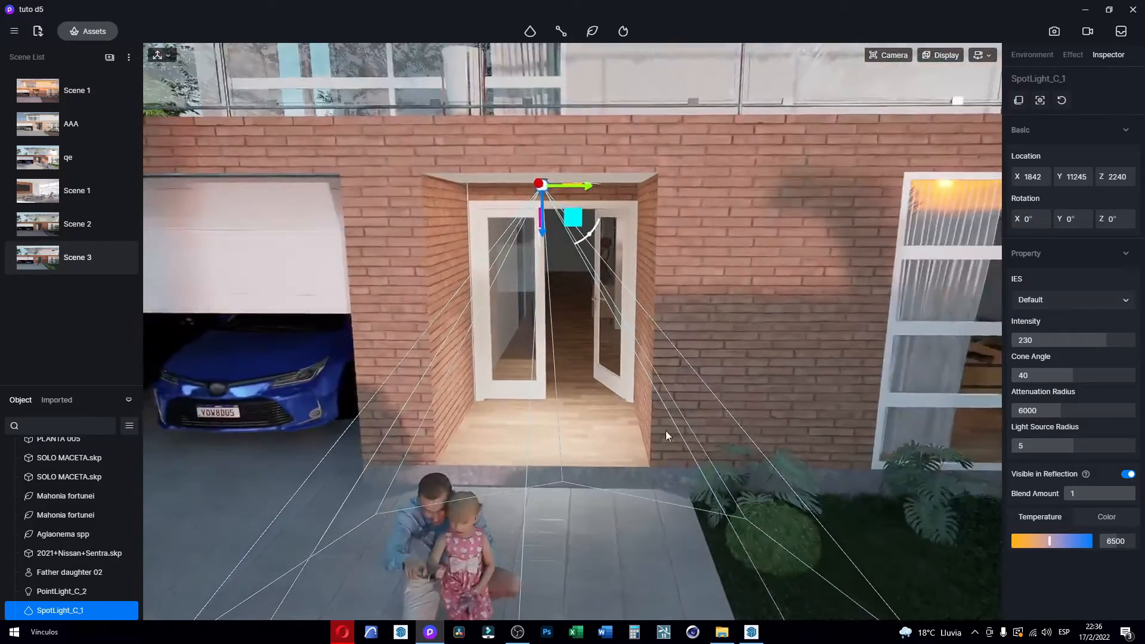
pyautogui.moveTo(665, 431); pyautogui.dragTo(437, 411, button='right')
pyautogui.press('d')
pyautogui.moveTo(738, 471); pyautogui.dragTo(316, 575, button='right')
pyautogui.press('d')
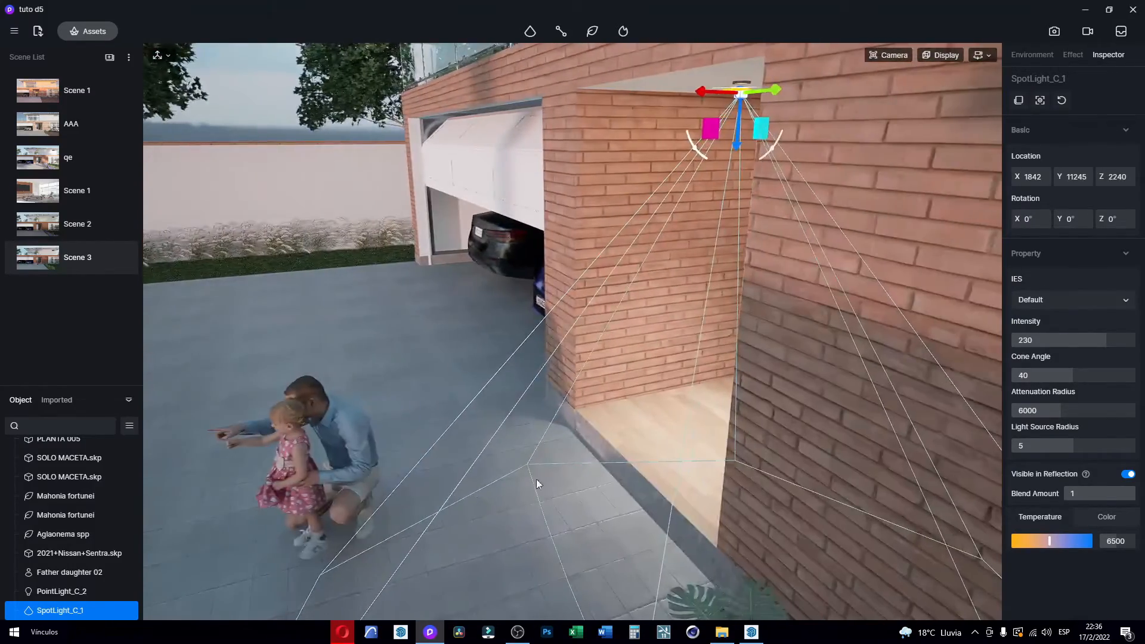
pyautogui.press('a')
pyautogui.moveTo(535, 478); pyautogui.dragTo(848, 506, button='right')
pyautogui.moveTo(652, 502); pyautogui.dragTo(781, 480, button='right')
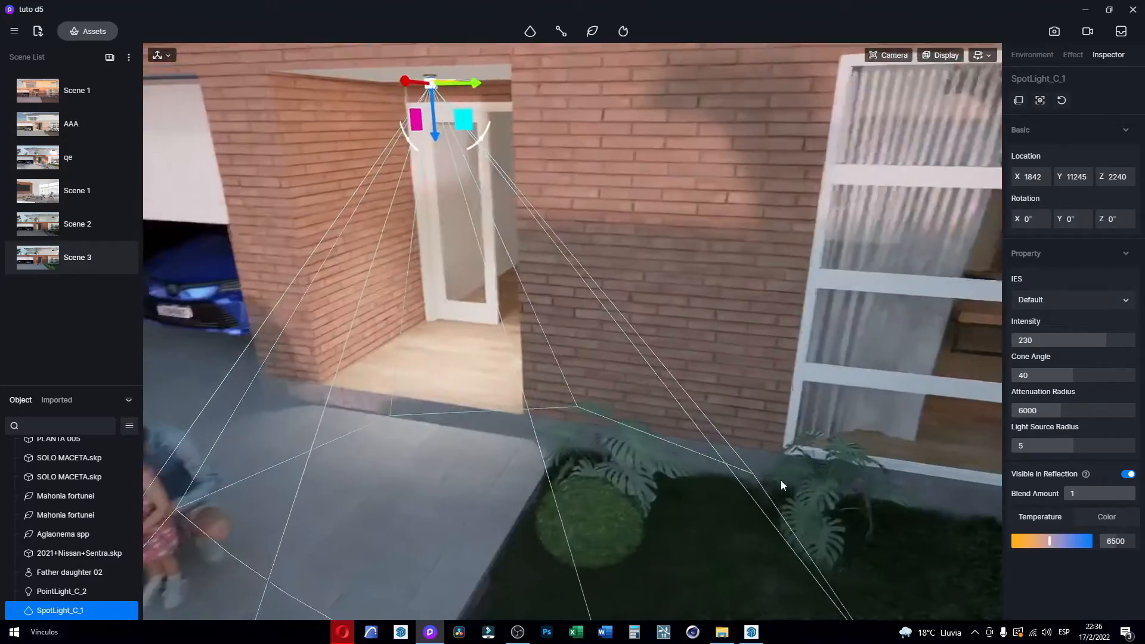
pyautogui.press('a')
# Step: Try a cone angle of 39.7 and a different attenuation radius on the entrance spotlight, and undo both changes
pyautogui.moveTo(1068, 375)
pyautogui.mouseDown()
pyautogui.moveTo(1030, 377)
pyautogui.moveTo(1071, 380)
pyautogui.mouseUp()
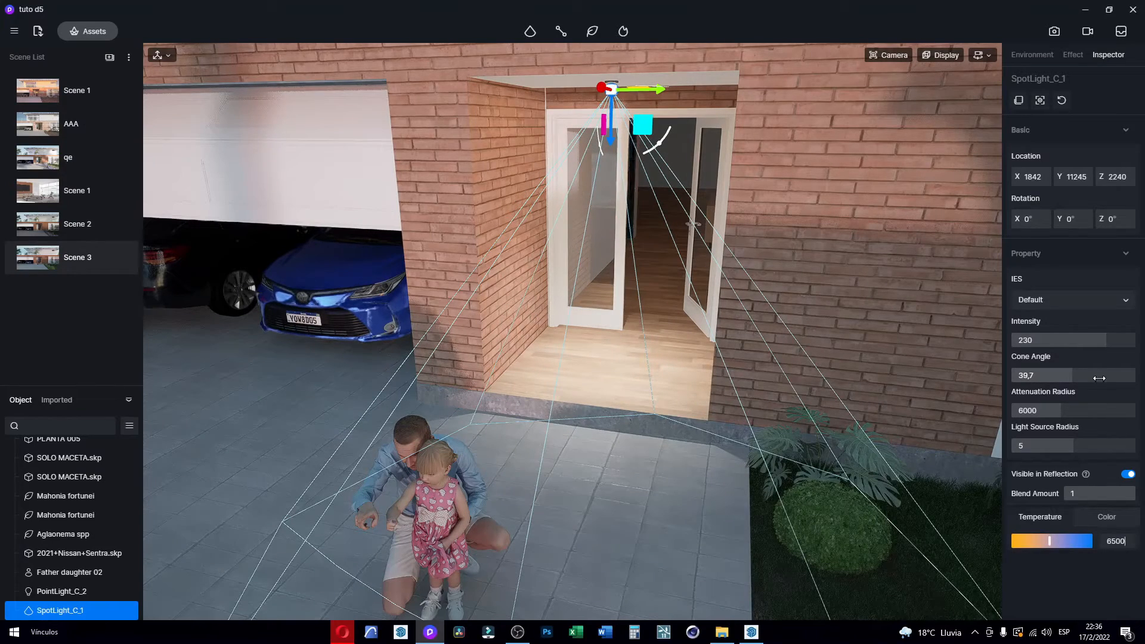
pyautogui.hotkey('ctrl', 'z')
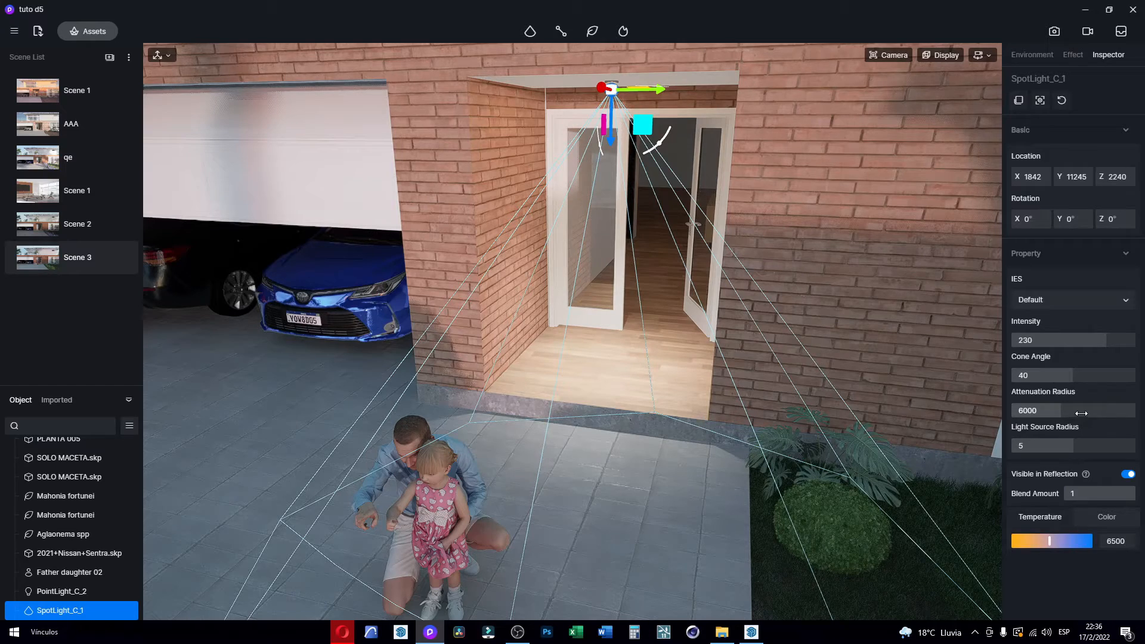
pyautogui.moveTo(1102, 418); pyautogui.dragTo(1067, 414)
pyautogui.hotkey('ctrl', 'z')
# Step: Set the entrance spotlight's intensity to 100 and its color temperature to 3500
pyautogui.moveTo(1103, 337); pyautogui.dragTo(1054, 340)
pyautogui.doubleClick(1042, 341)
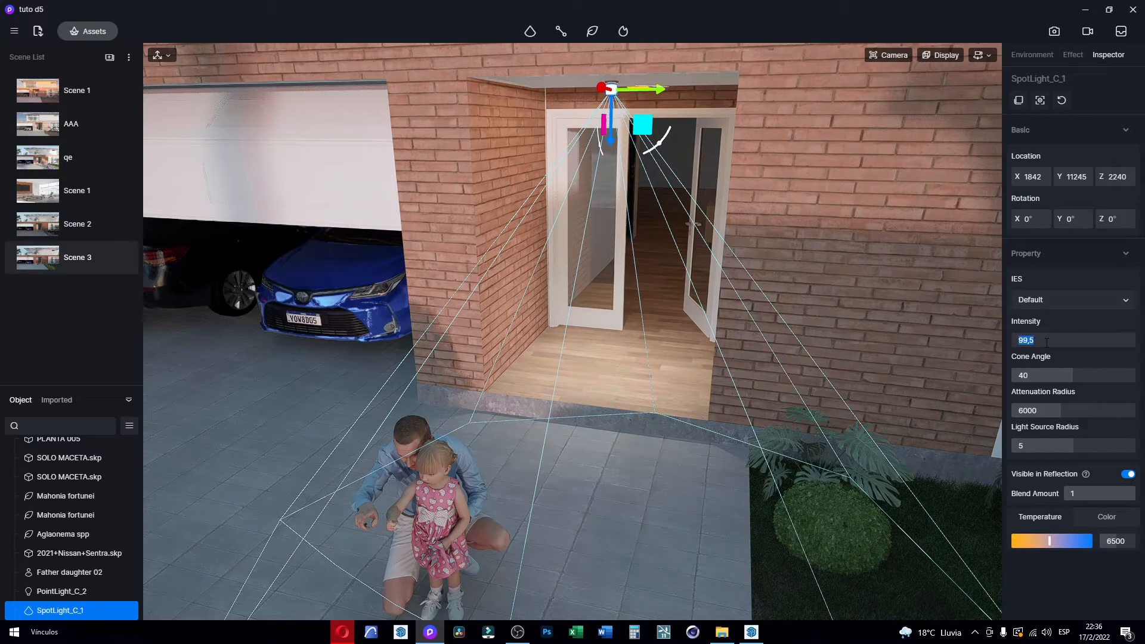
pyautogui.moveTo(664, 316); pyautogui.dragTo(767, 227, button='right')
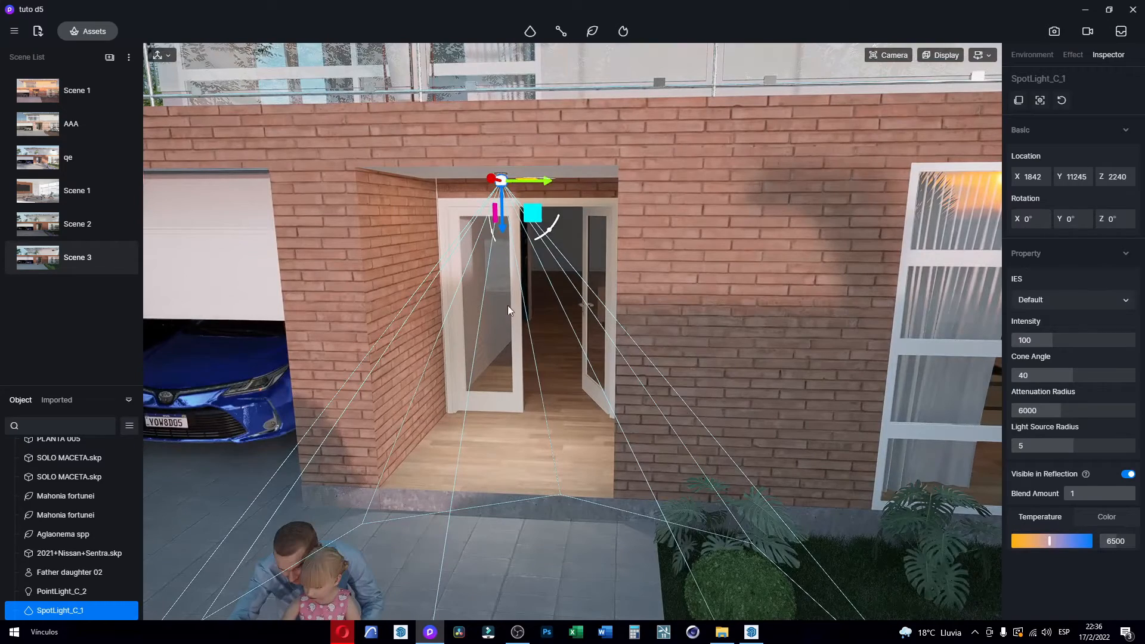
pyautogui.moveTo(727, 413); pyautogui.dragTo(763, 375, button='right')
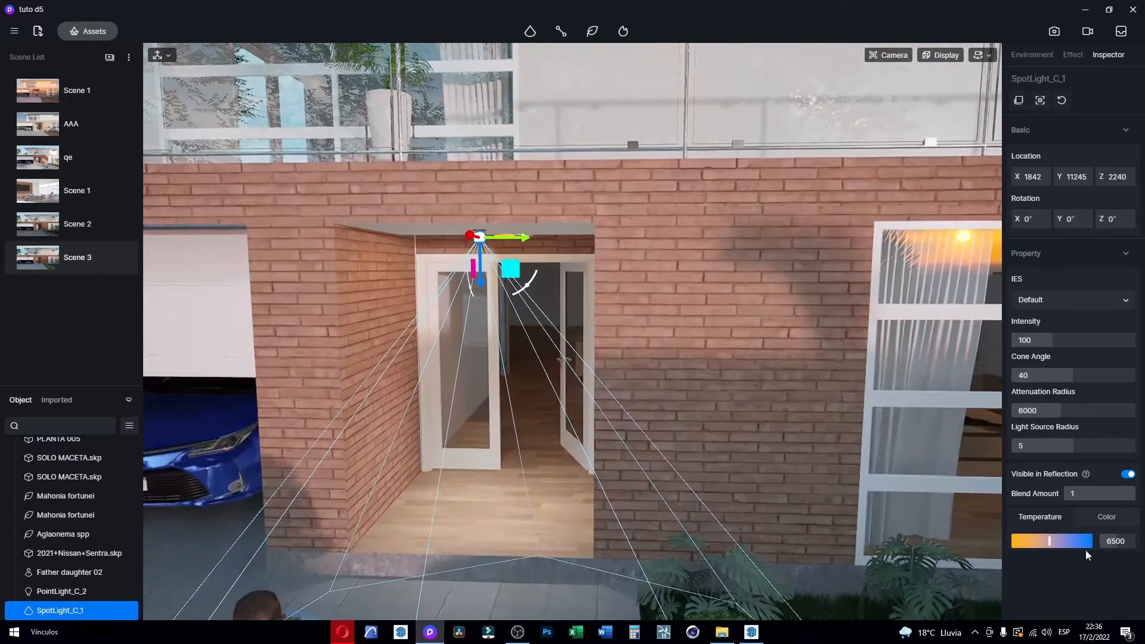
pyautogui.click(1117, 542)
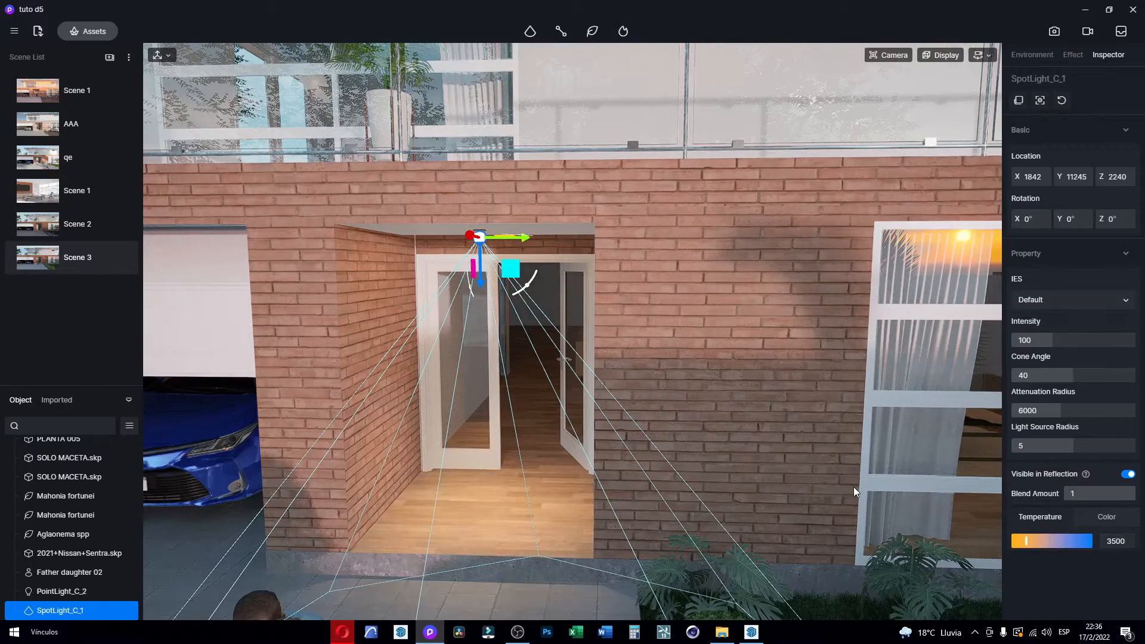
# Step: Examine the warmed entrance light from the front of the house, the garage side and close up at the doorway
pyautogui.moveTo(825, 484); pyautogui.dragTo(820, 409, button='right')
pyautogui.scroll(-8, 821, 409)
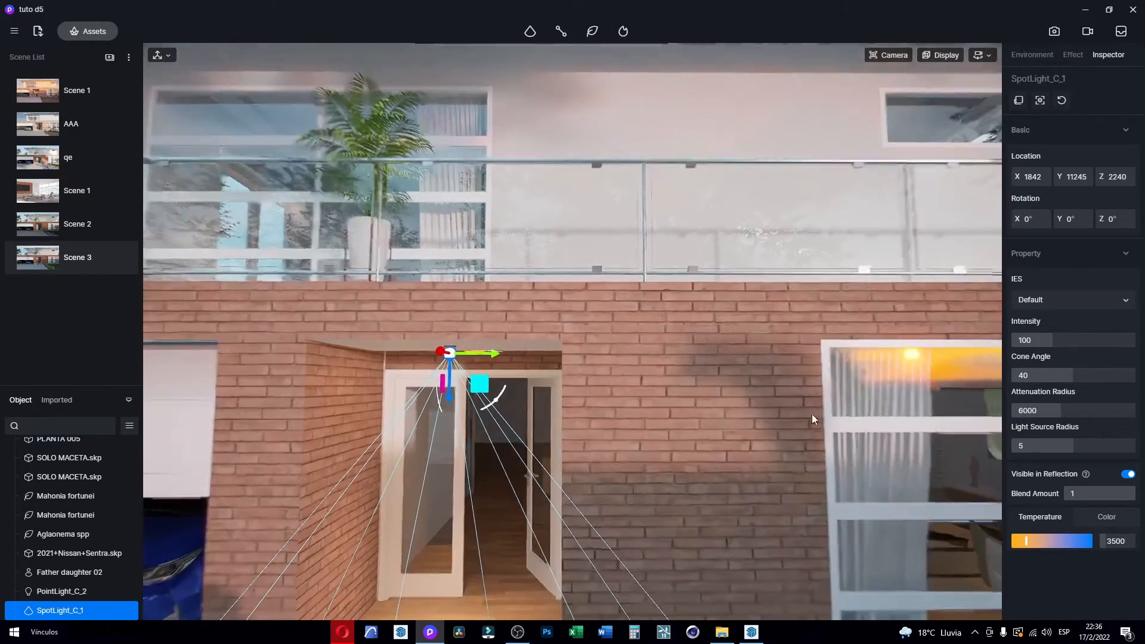
pyautogui.press('a')
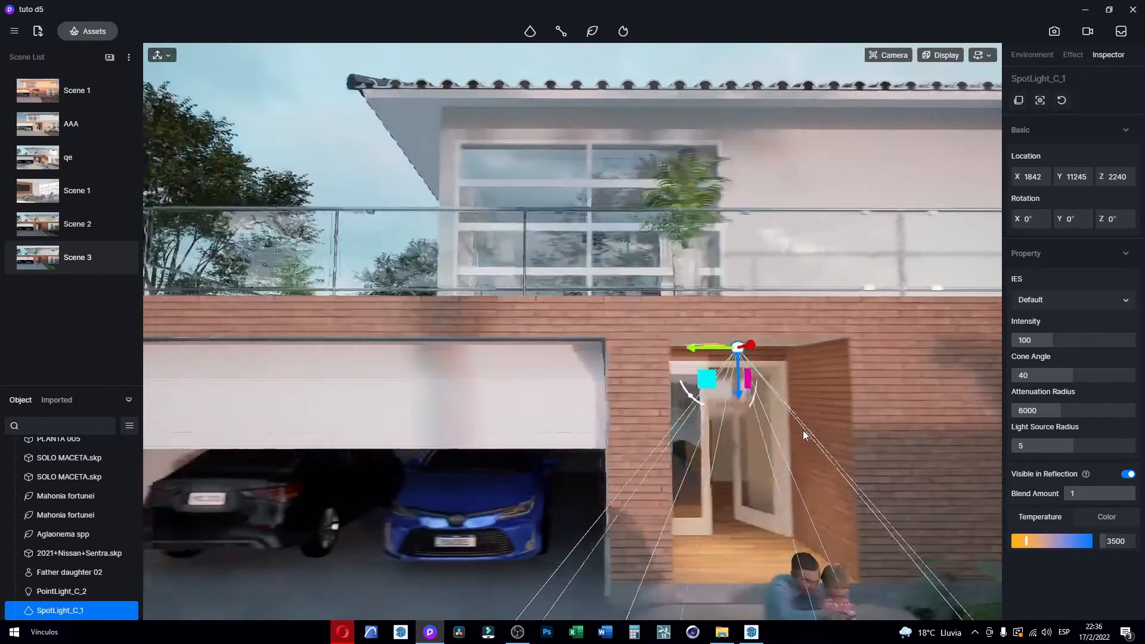
pyautogui.moveTo(800, 430); pyautogui.dragTo(709, 496, button='right')
pyautogui.press('d')
pyautogui.press('d')
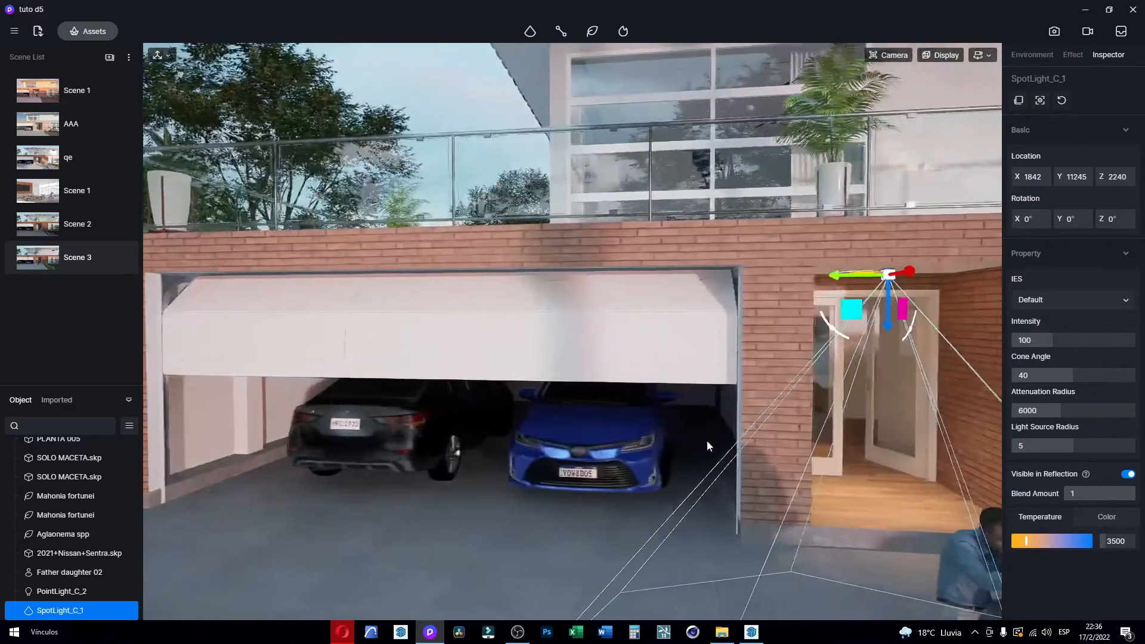
pyautogui.press('w')
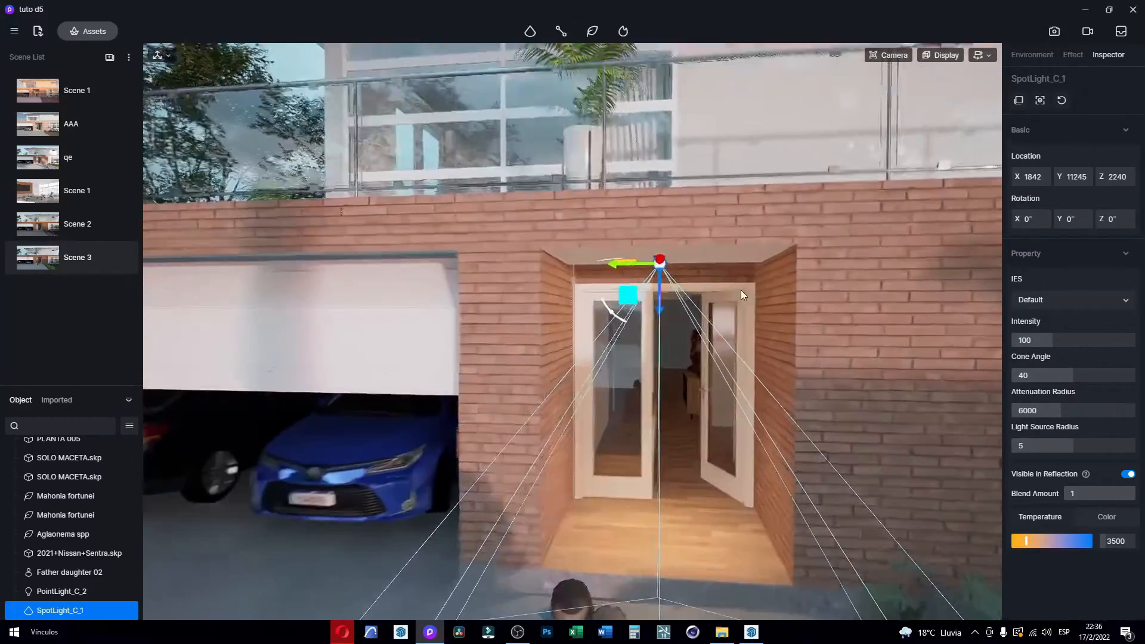
pyautogui.press('d')
pyautogui.press('w')
pyautogui.press('w')
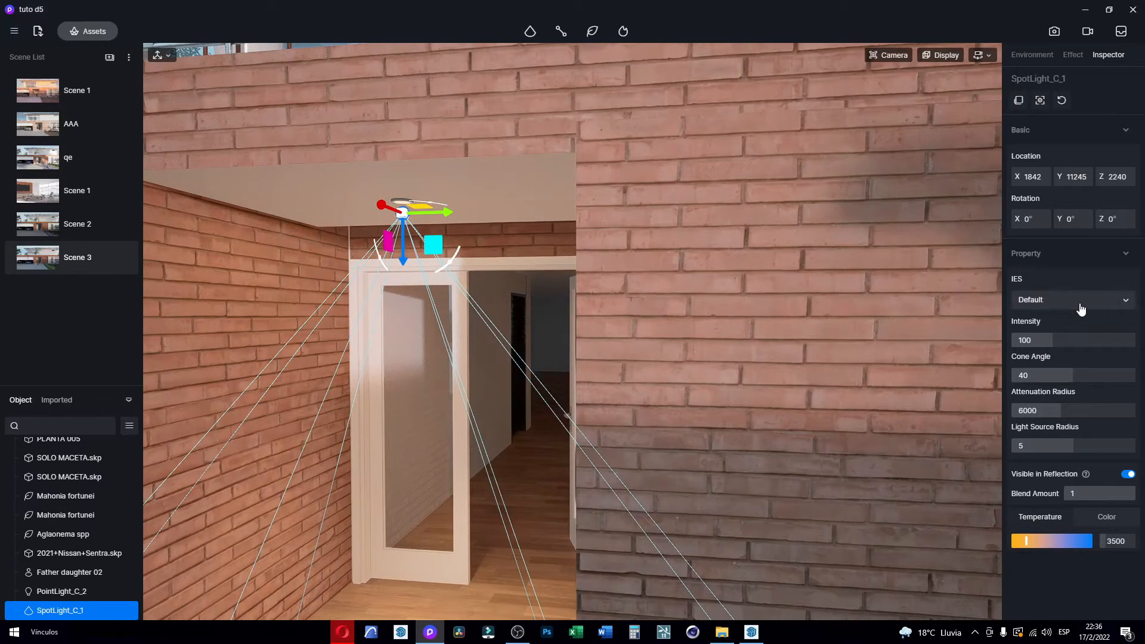
# Step: Try the IES 03 profile on the entrance spotlight, and replace it with the custom file 14.IES from the Luces IES folder
pyautogui.click(1046, 301)
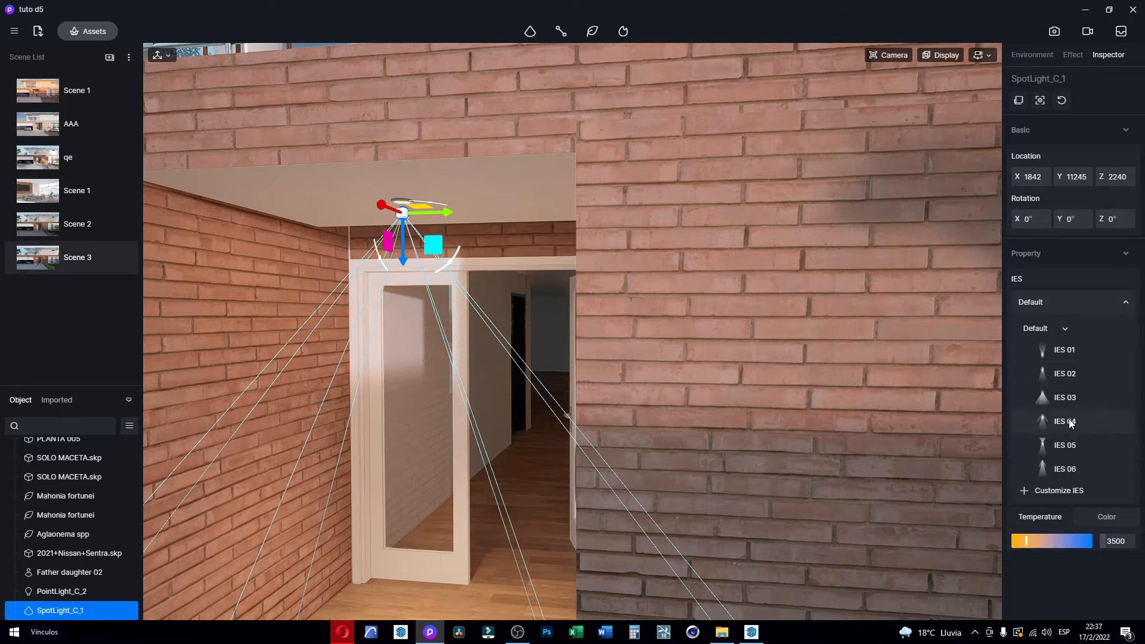
pyautogui.click(1063, 396)
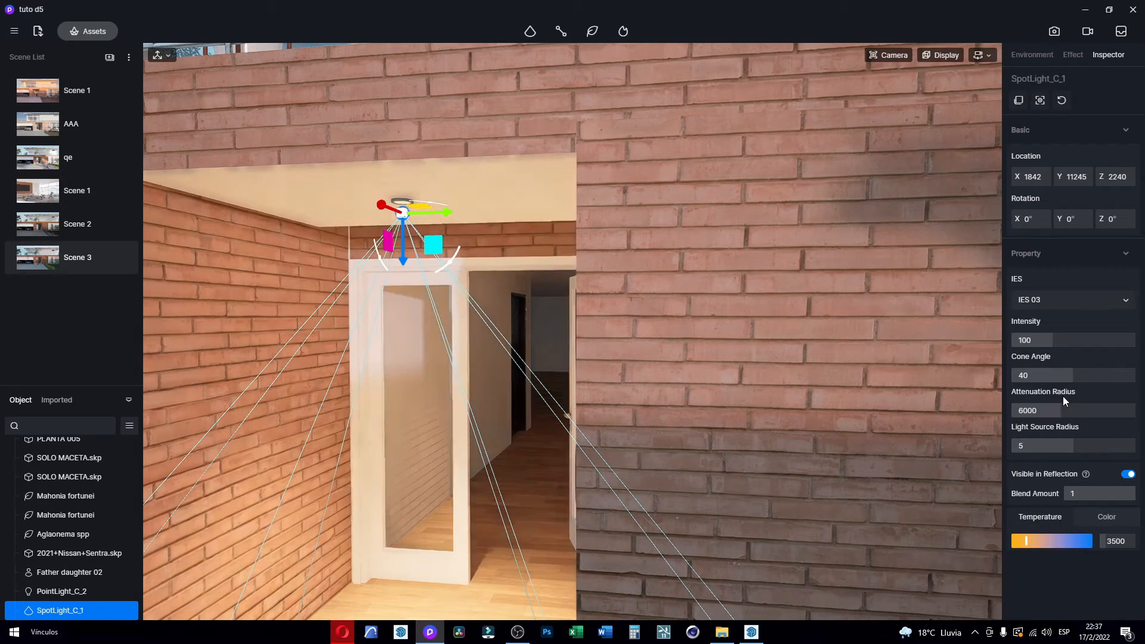
pyautogui.click(1071, 308)
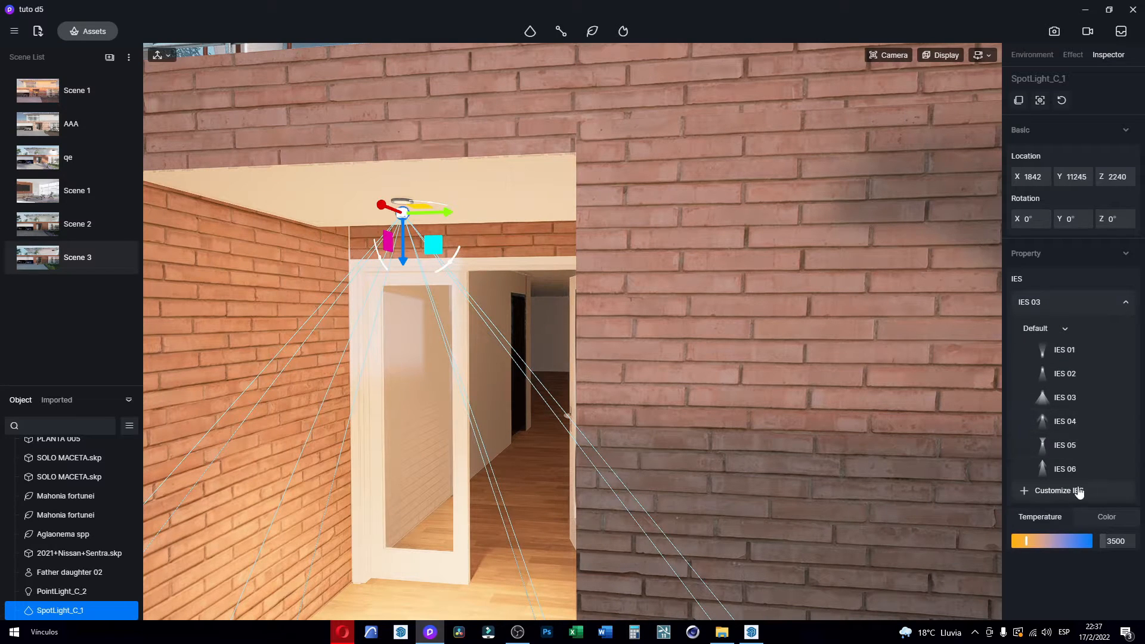
pyautogui.click(1051, 332)
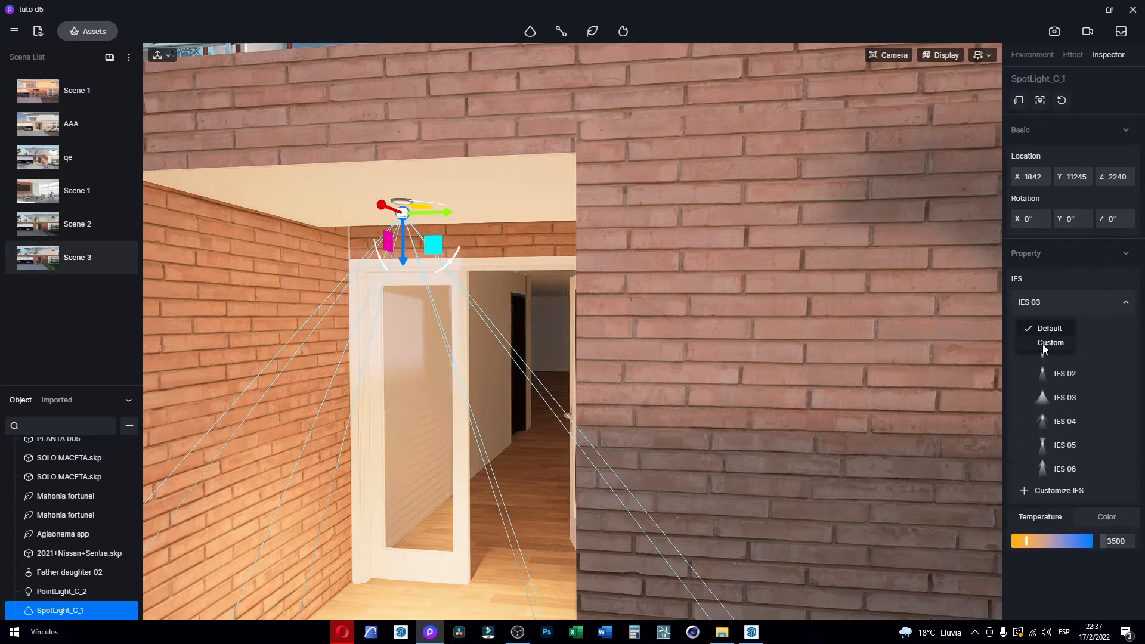
pyautogui.click(1049, 344)
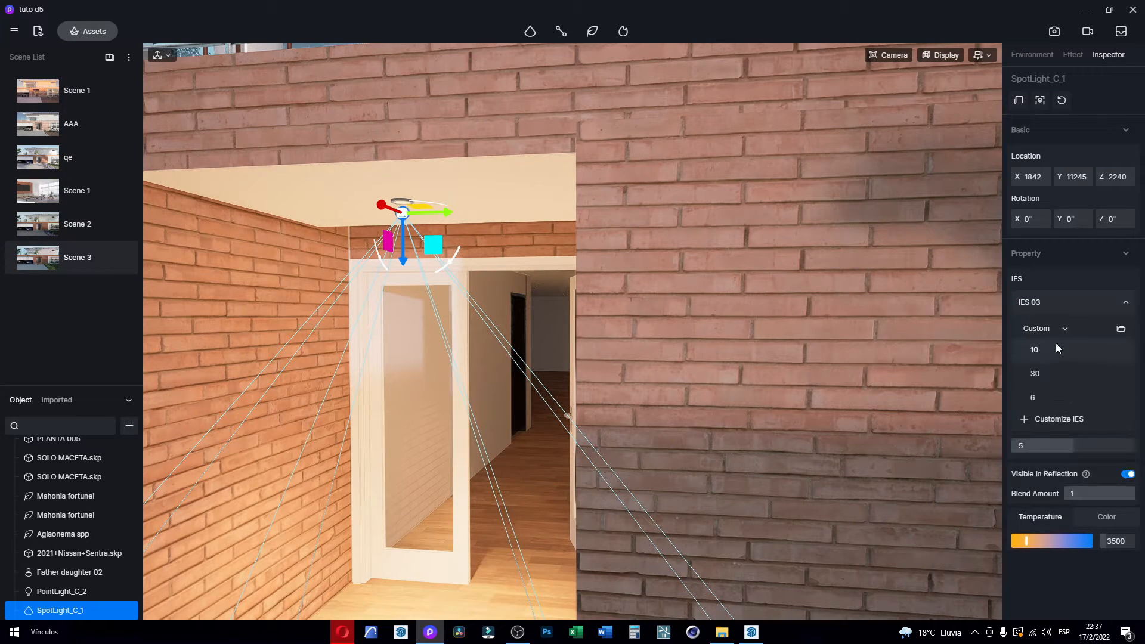
pyautogui.click(1065, 419)
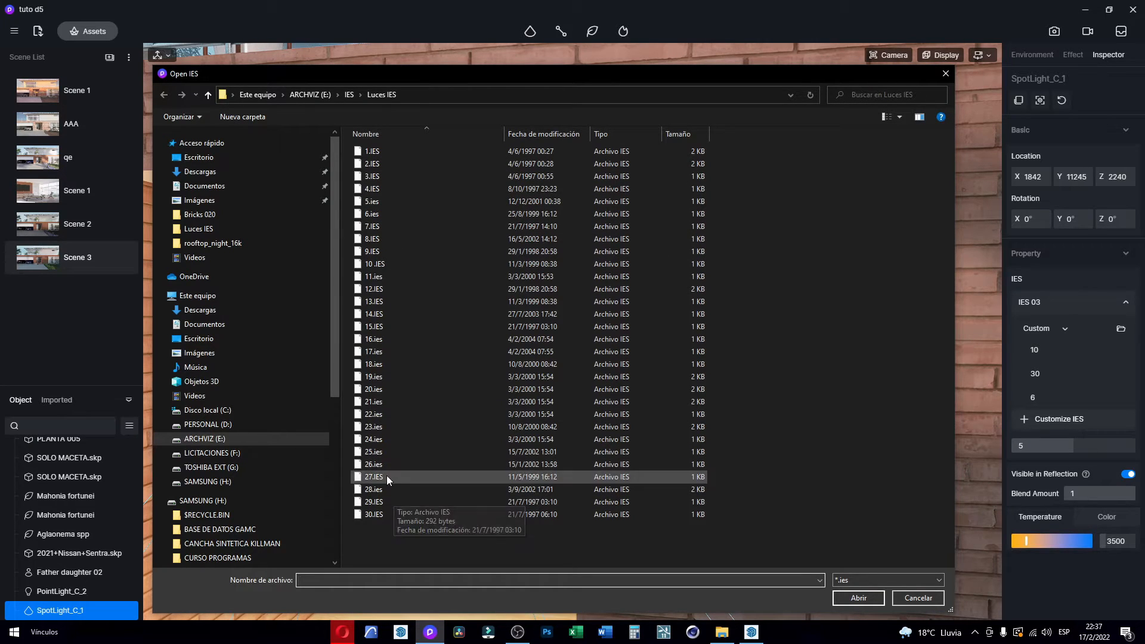
pyautogui.click(384, 314)
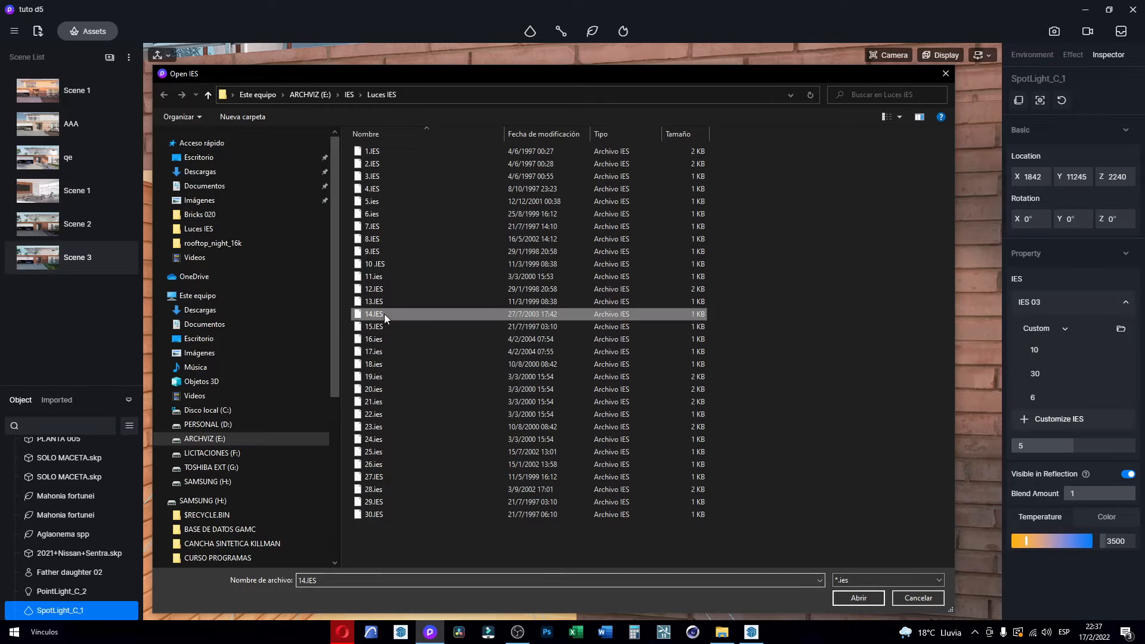
pyautogui.click(864, 601)
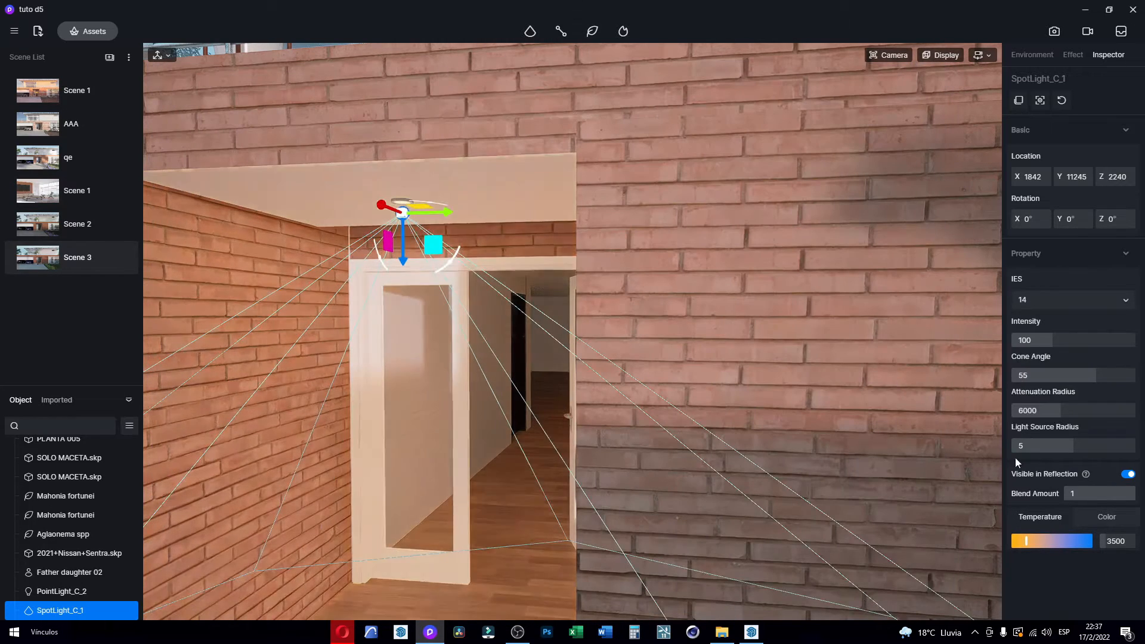
# Step: Try the custom IES profiles 10 and 6 on the entrance spotlight, and settle on profile 30
pyautogui.click(1057, 305)
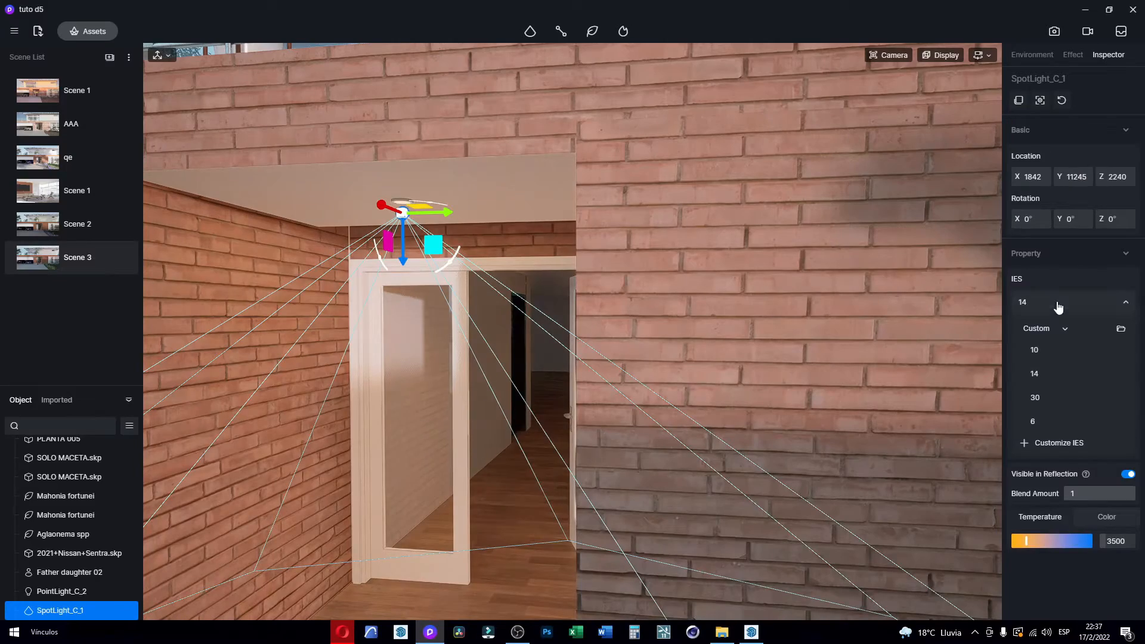
pyautogui.click(1045, 357)
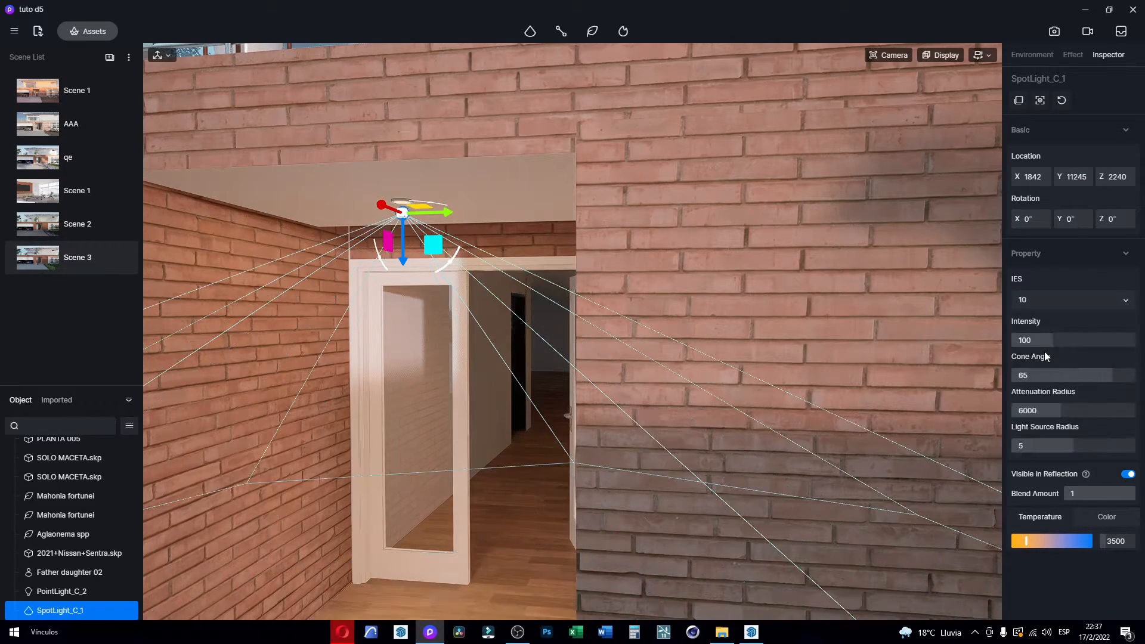
pyautogui.scroll(-6, 672, 349)
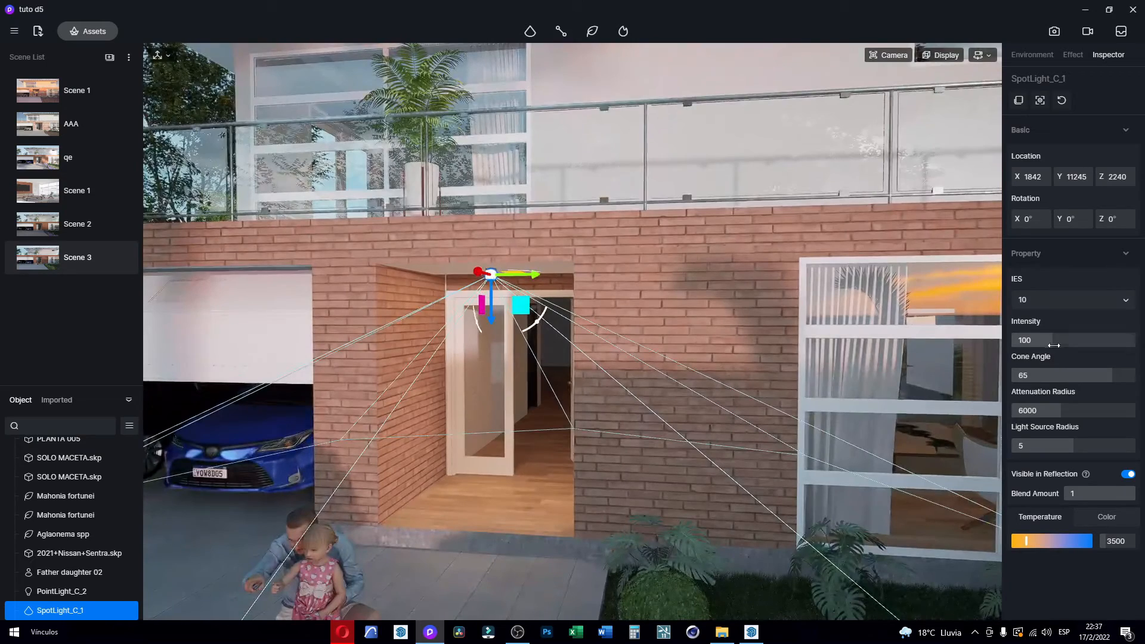
pyautogui.click(1047, 302)
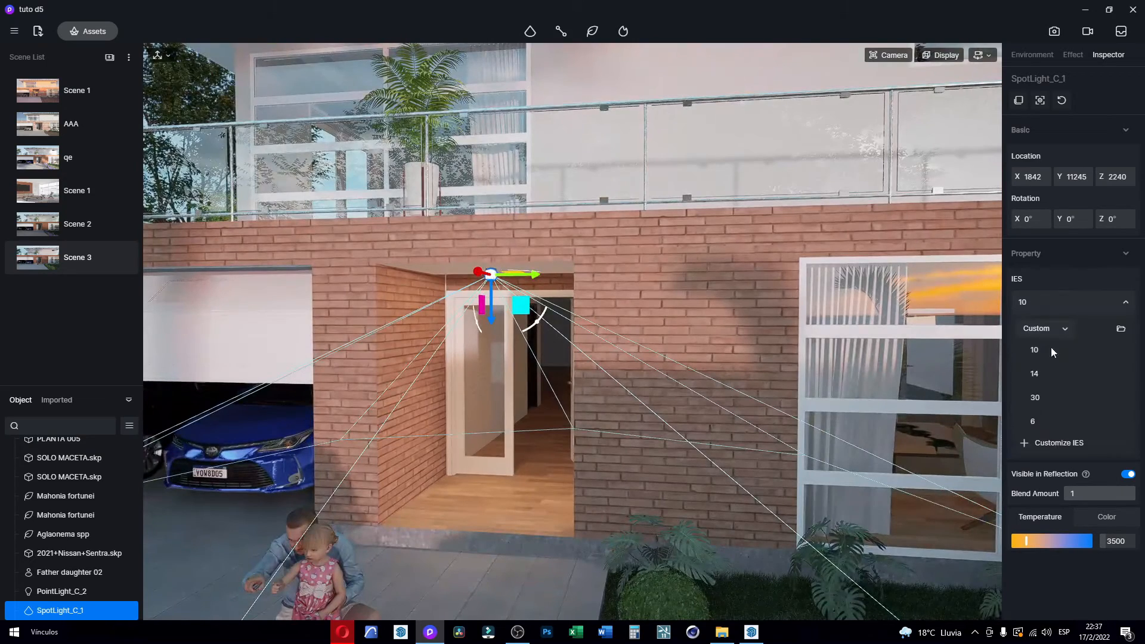
pyautogui.click(1032, 420)
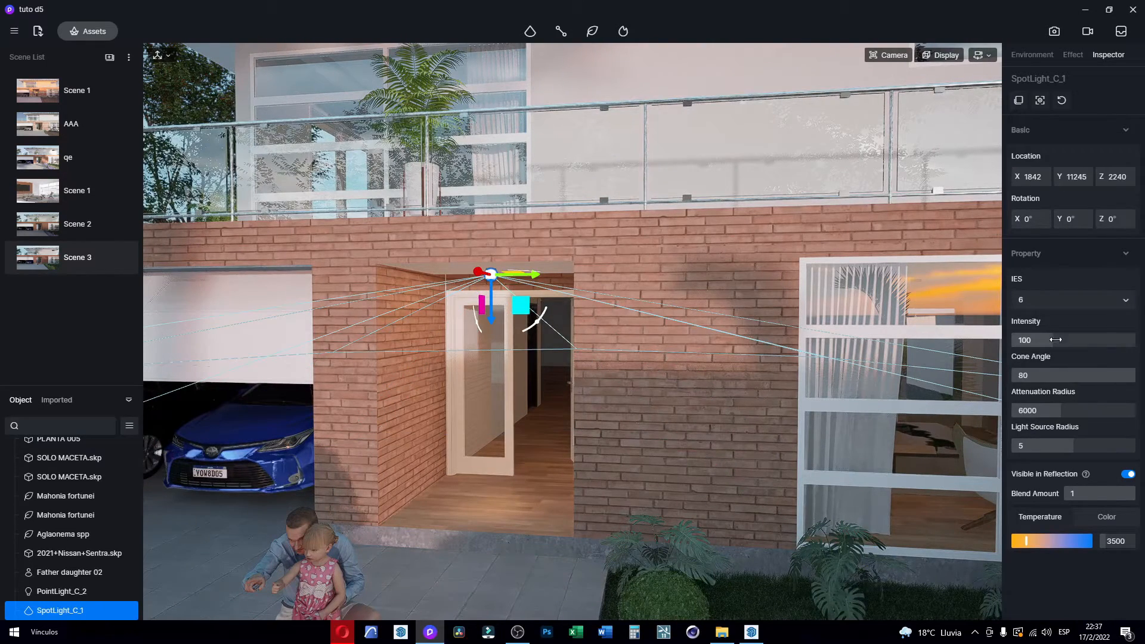
pyautogui.click(1038, 303)
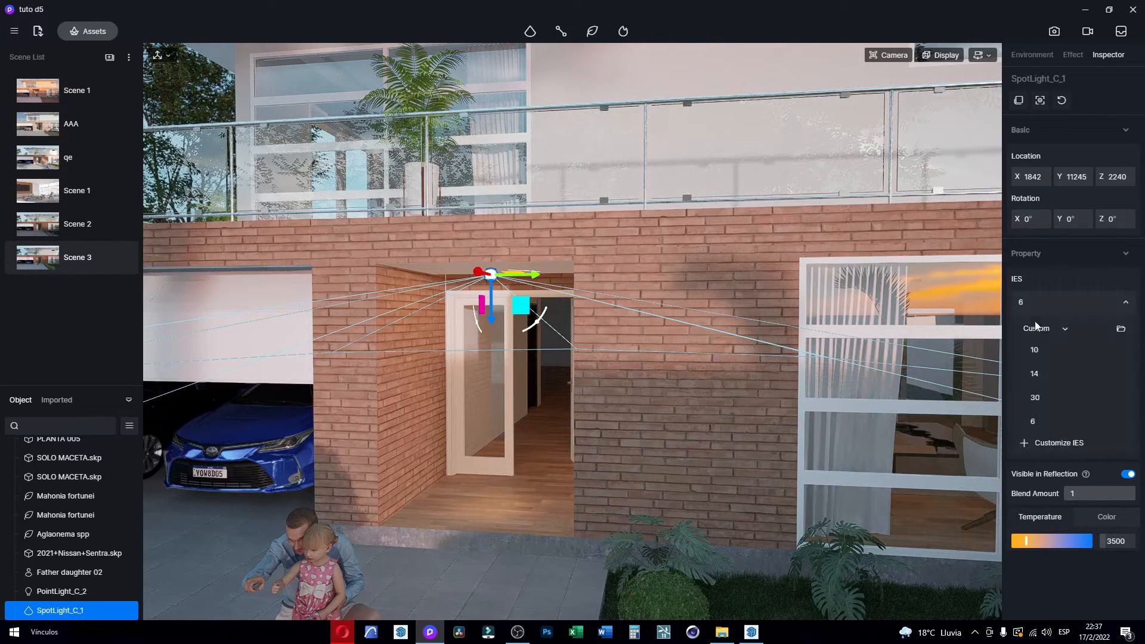
pyautogui.click(1044, 397)
pyautogui.press('a')
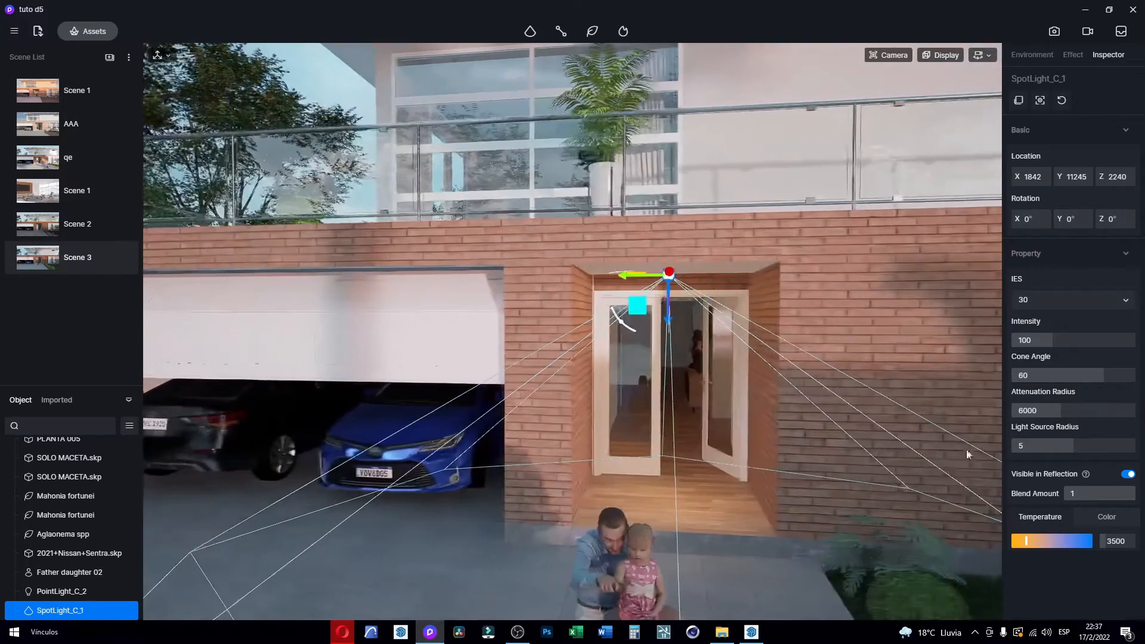
pyautogui.scroll(-3, 809, 480)
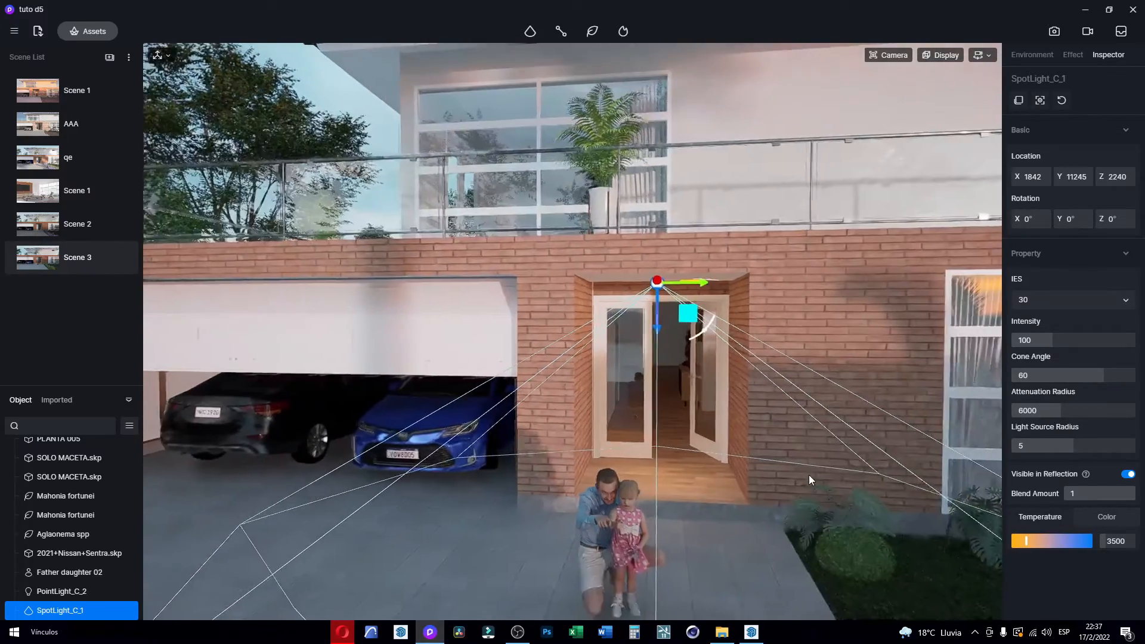
# Step: Place a rect light on the underside of the lintel above the garage door
pyautogui.press('a')
pyautogui.moveTo(821, 471); pyautogui.dragTo(750, 399, button='right')
pyautogui.press('s')
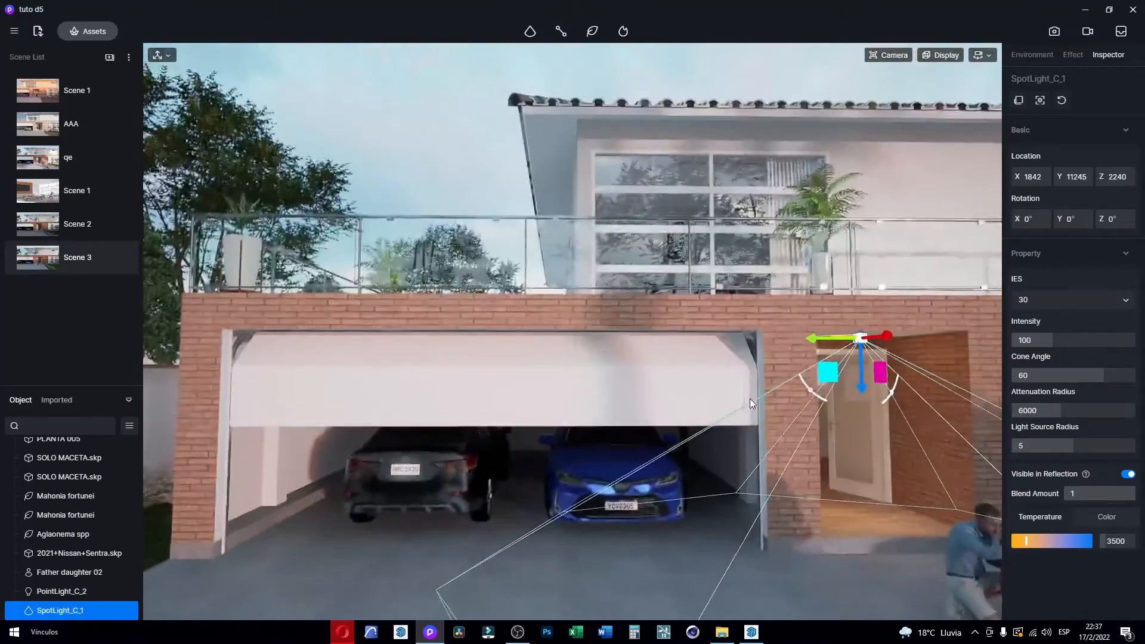
pyautogui.press('w')
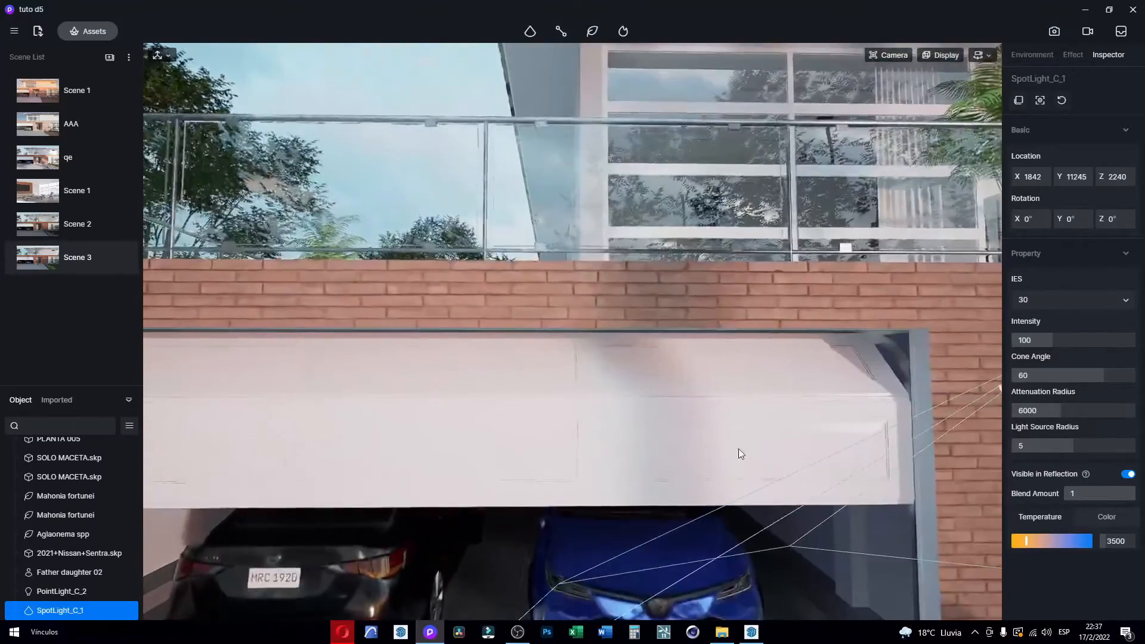
pyautogui.moveTo(738, 448); pyautogui.dragTo(631, 438, button='right')
pyautogui.click(523, 37)
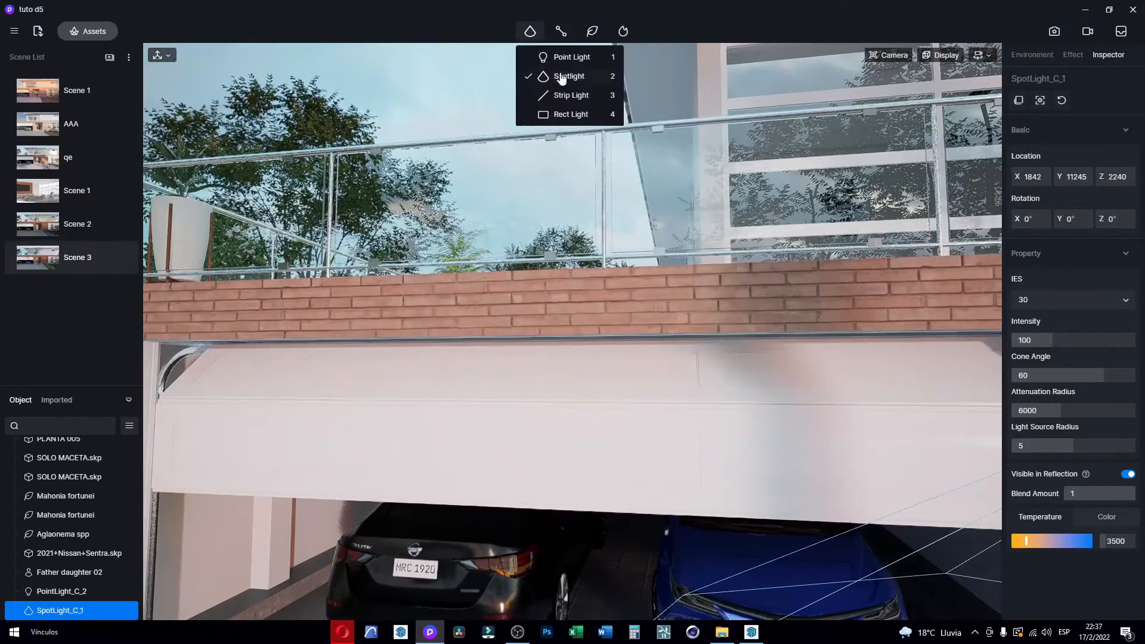
pyautogui.click(571, 114)
pyautogui.scroll(5, 692, 424)
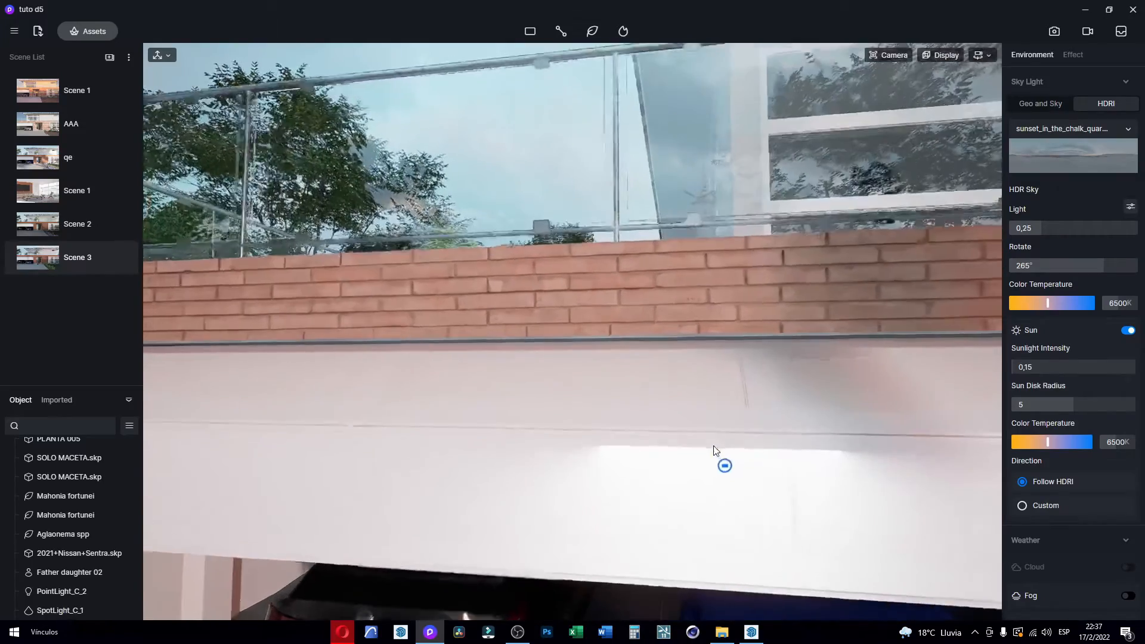
pyautogui.moveTo(714, 449)
pyautogui.mouseDown(button='right')
pyautogui.moveTo(577, 334)
pyautogui.moveTo(563, 340)
pyautogui.moveTo(570, 391)
pyautogui.moveTo(545, 408)
pyautogui.moveTo(741, 542)
pyautogui.moveTo(312, 468)
pyautogui.moveTo(459, 488)
pyautogui.mouseUp(button='right')
pyautogui.moveTo(459, 488); pyautogui.dragTo(433, 431, button='middle')
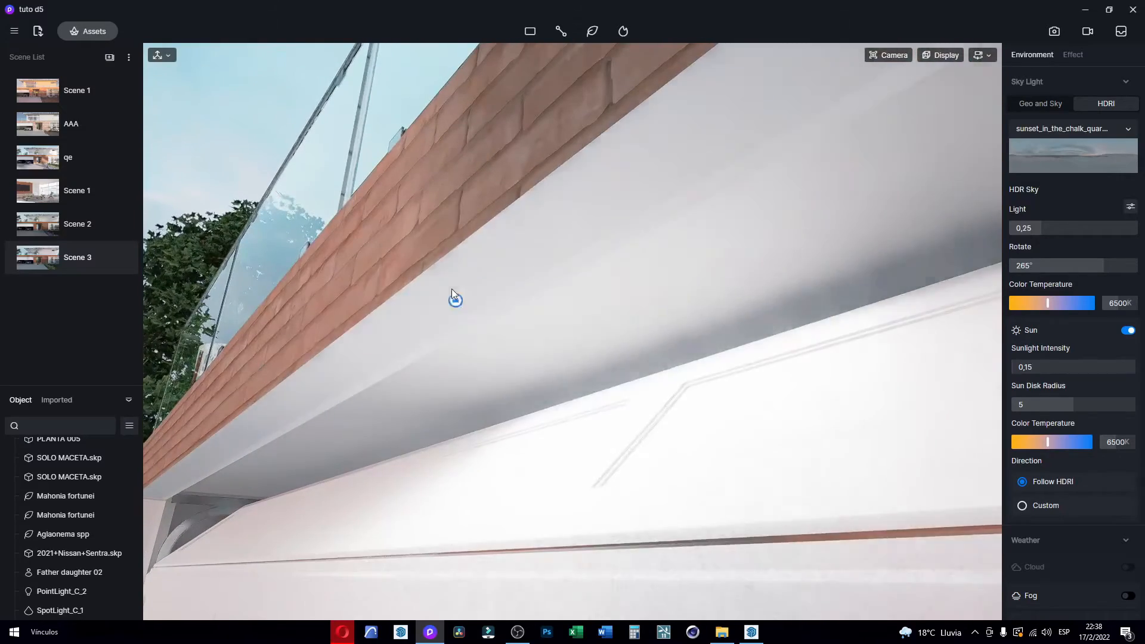
pyautogui.click(465, 301)
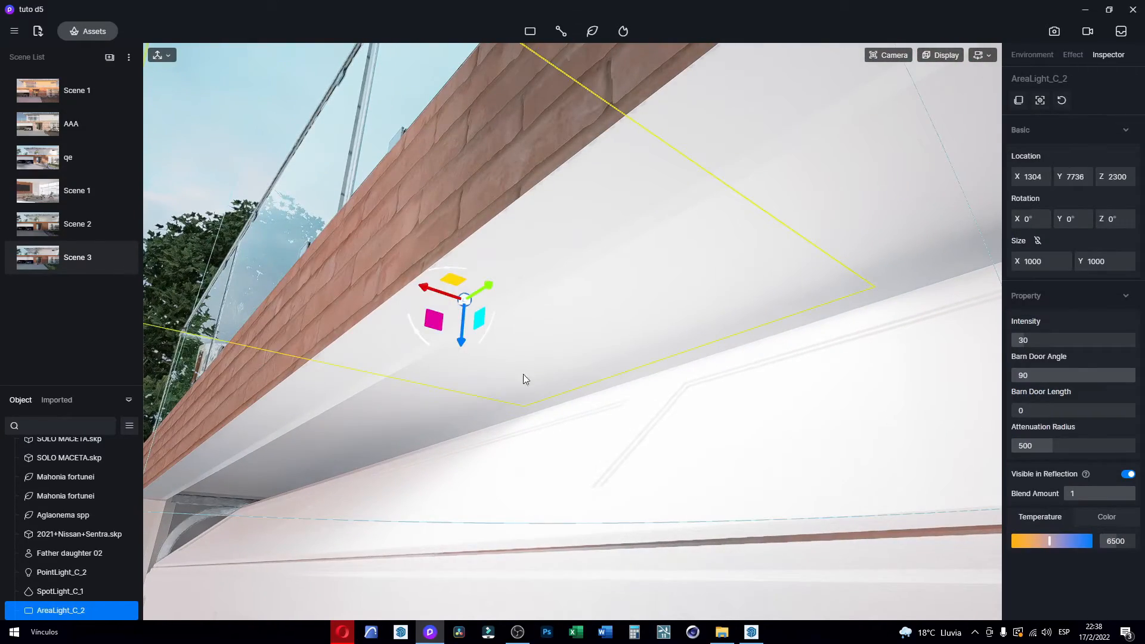
# Step: Resize the garage rect light to X 150 by Y 6000 and shift it inward under the lintel to location X 1412
pyautogui.moveTo(523, 374); pyautogui.dragTo(717, 454, button='right')
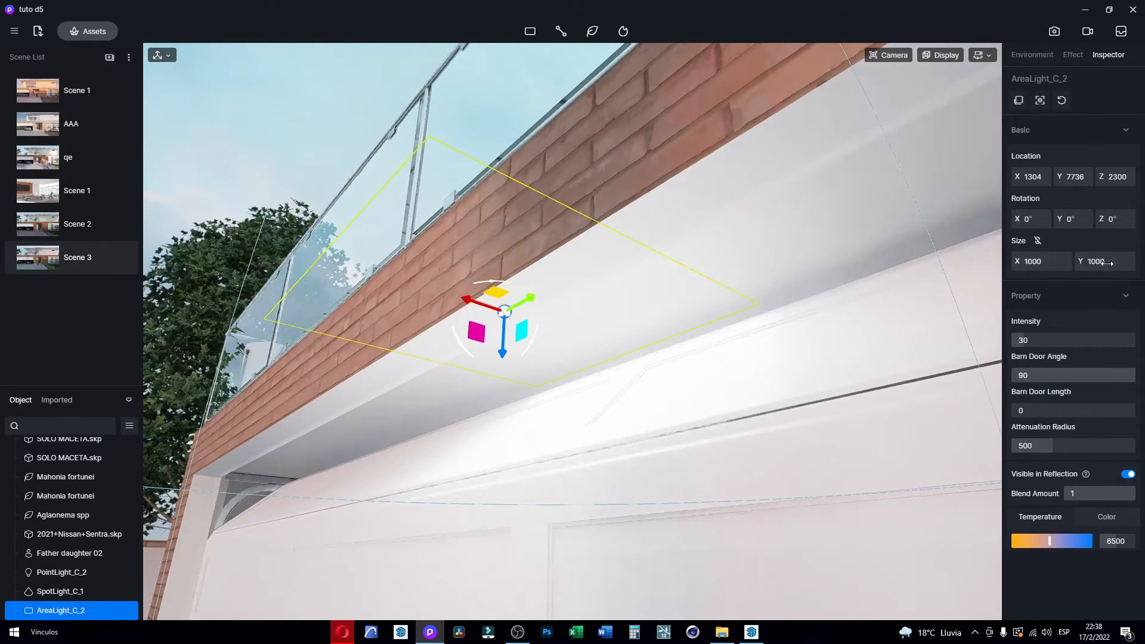
pyautogui.moveTo(1039, 263); pyautogui.dragTo(762, 280)
pyautogui.moveTo(487, 292); pyautogui.dragTo(138, 287)
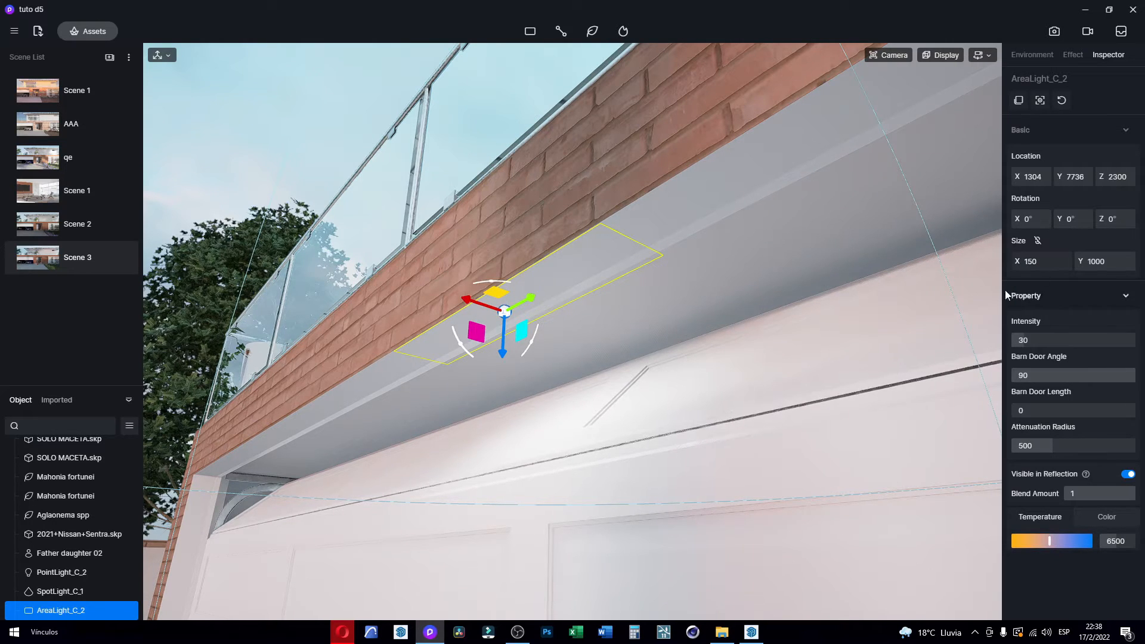
pyautogui.press('Return')
pyautogui.moveTo(474, 304); pyautogui.dragTo(505, 314)
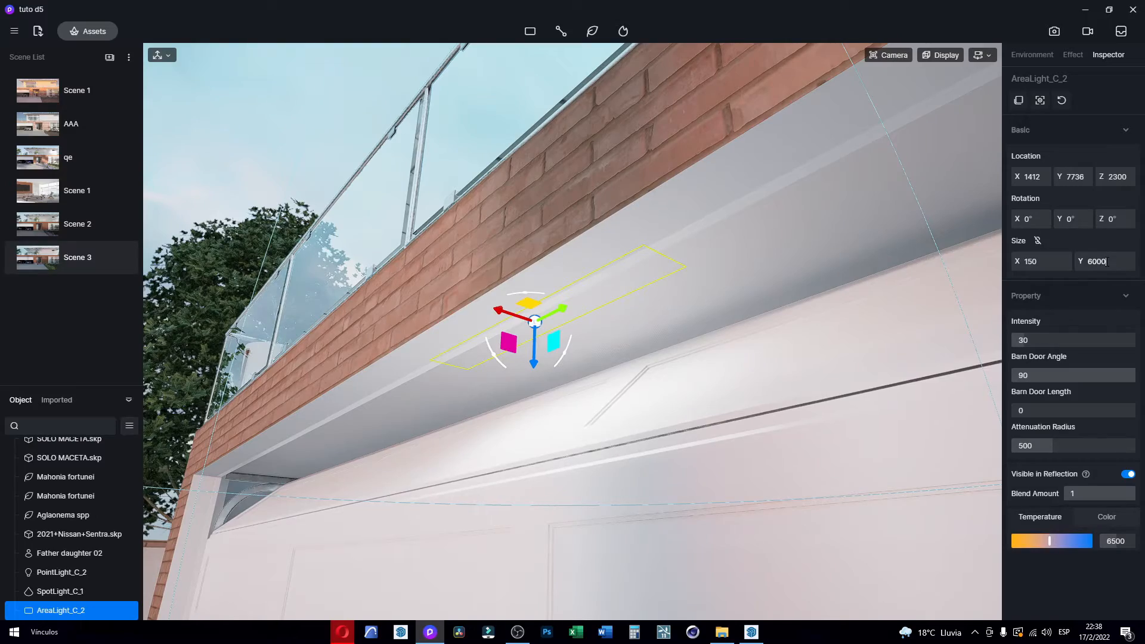
pyautogui.press('Return')
# Step: Slide the rect light along the garage opening to location Y 6813 so it spans the door's width
pyautogui.moveTo(749, 379); pyautogui.dragTo(886, 409, button='right')
pyautogui.scroll(-5, 881, 495)
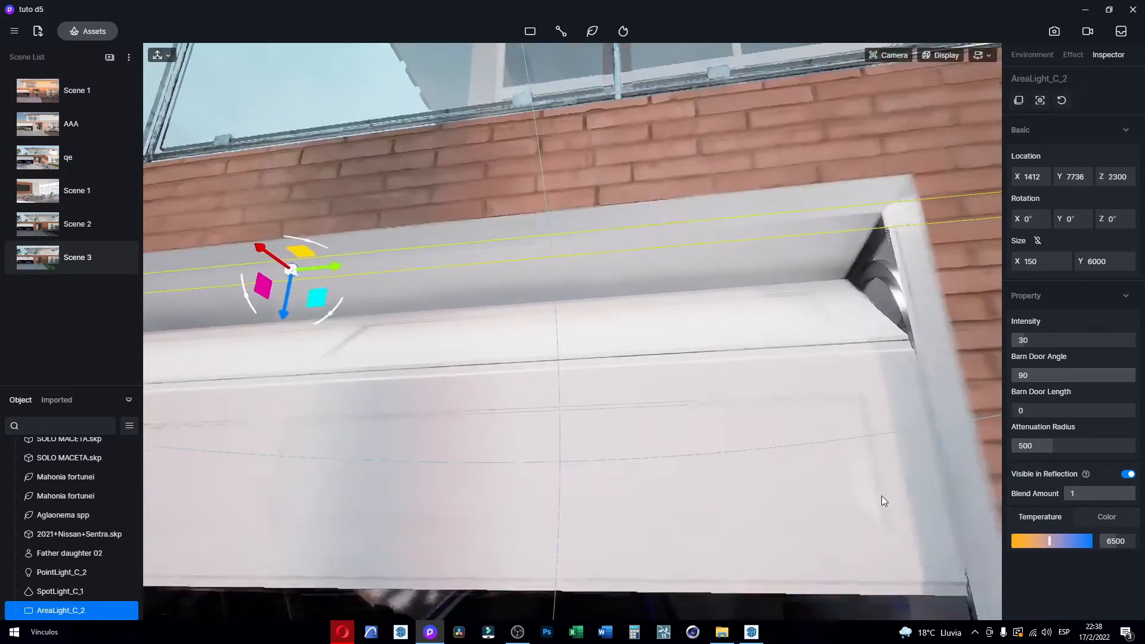
pyautogui.press('a')
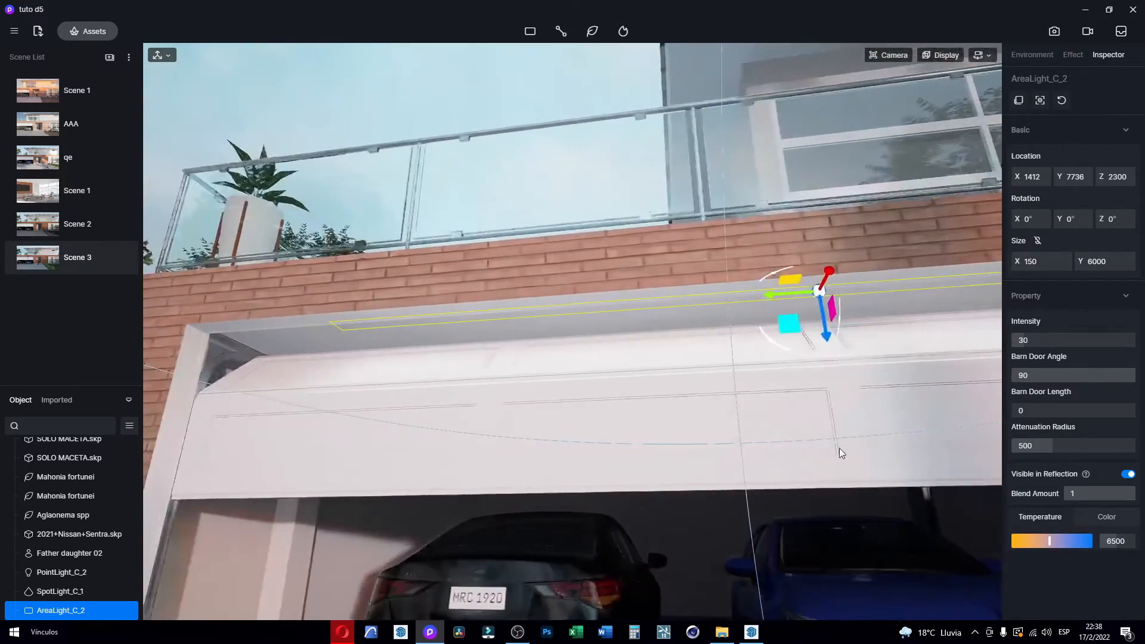
pyautogui.press('s')
pyautogui.moveTo(756, 298); pyautogui.dragTo(600, 321)
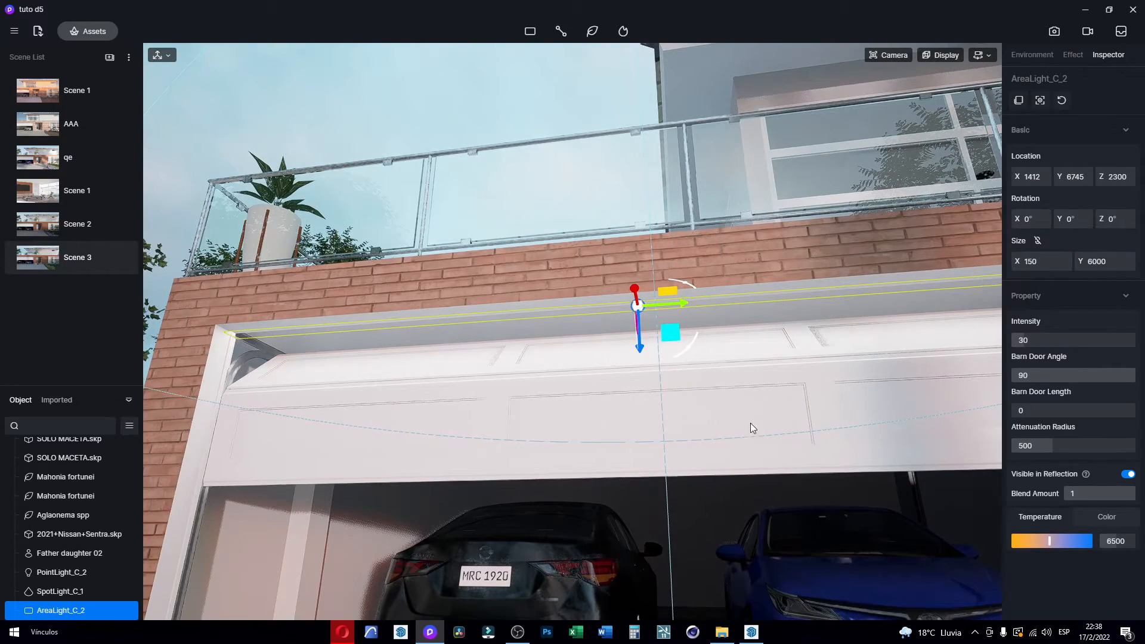
pyautogui.moveTo(750, 424); pyautogui.dragTo(859, 414, button='right')
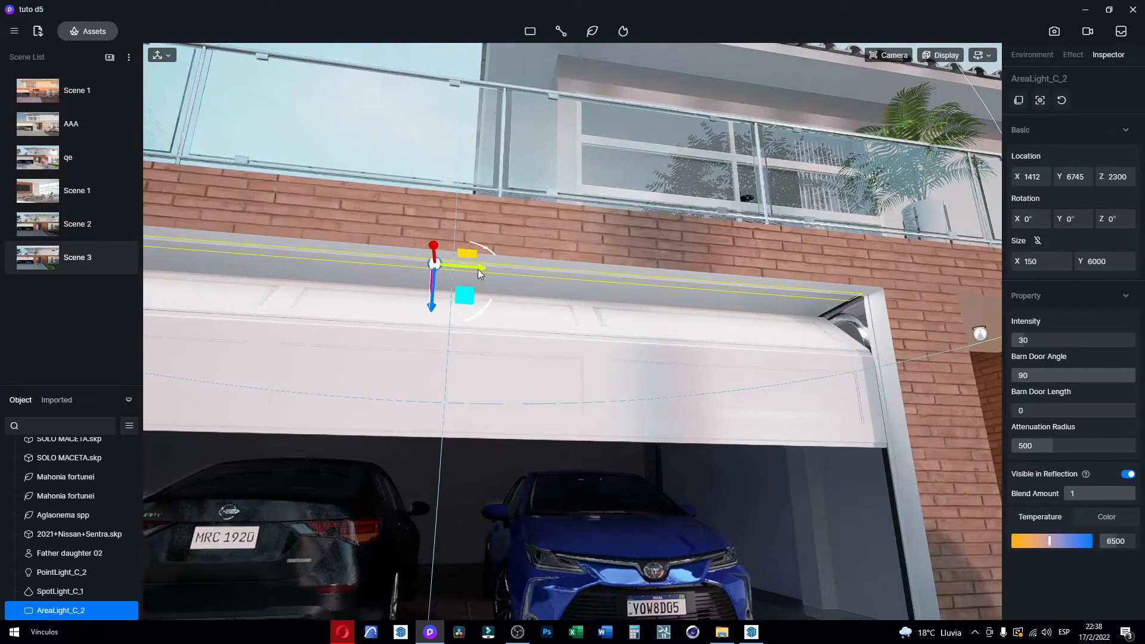
pyautogui.moveTo(478, 270); pyautogui.dragTo(485, 269)
# Step: Examine the garage light from the front and from the driveway, previewing a strip light above the door
pyautogui.moveTo(641, 296); pyautogui.dragTo(706, 430, button='right')
pyautogui.press('e')
pyautogui.press('d')
pyautogui.press('a')
pyautogui.press('d')
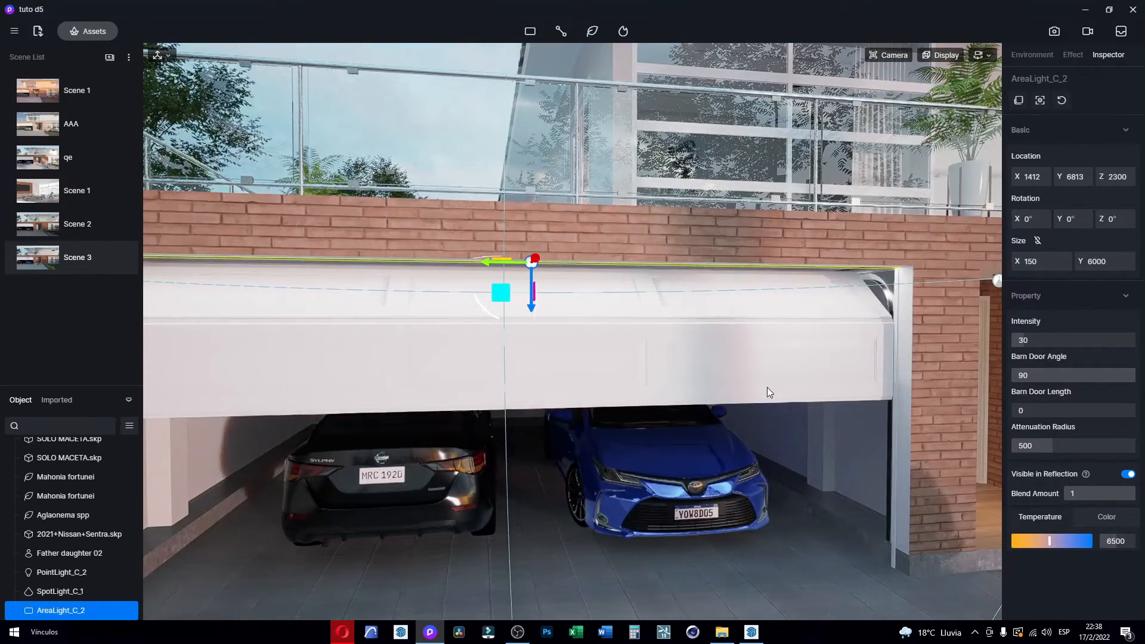
pyautogui.scroll(1, 752, 409)
pyautogui.moveTo(770, 406); pyautogui.dragTo(645, 380, button='right')
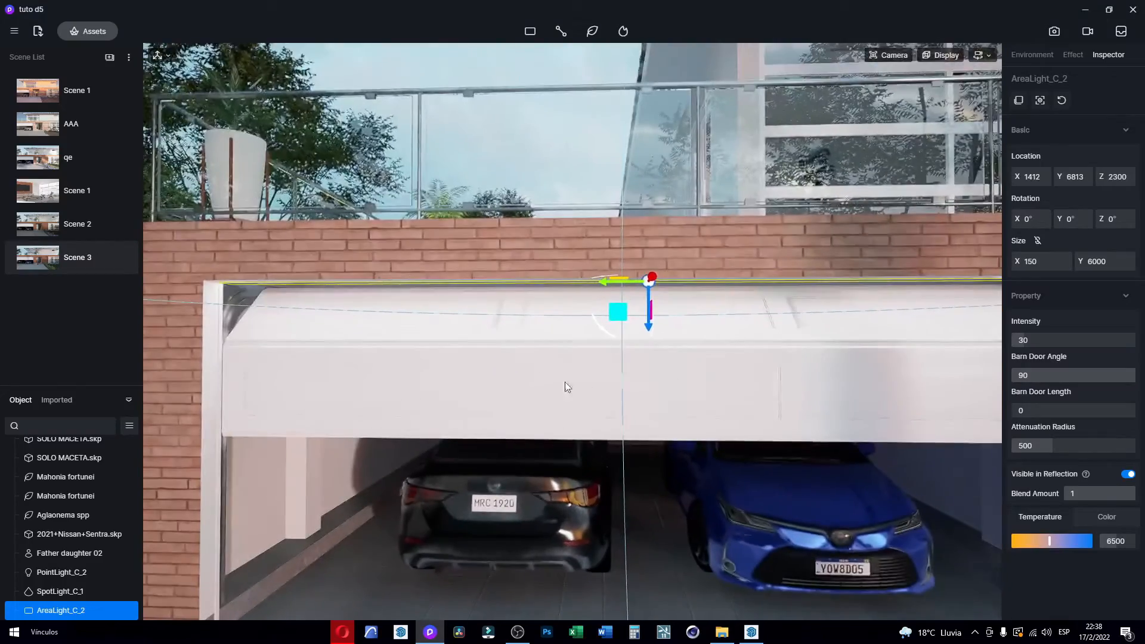
pyautogui.scroll(-3, 564, 383)
pyautogui.press('3')
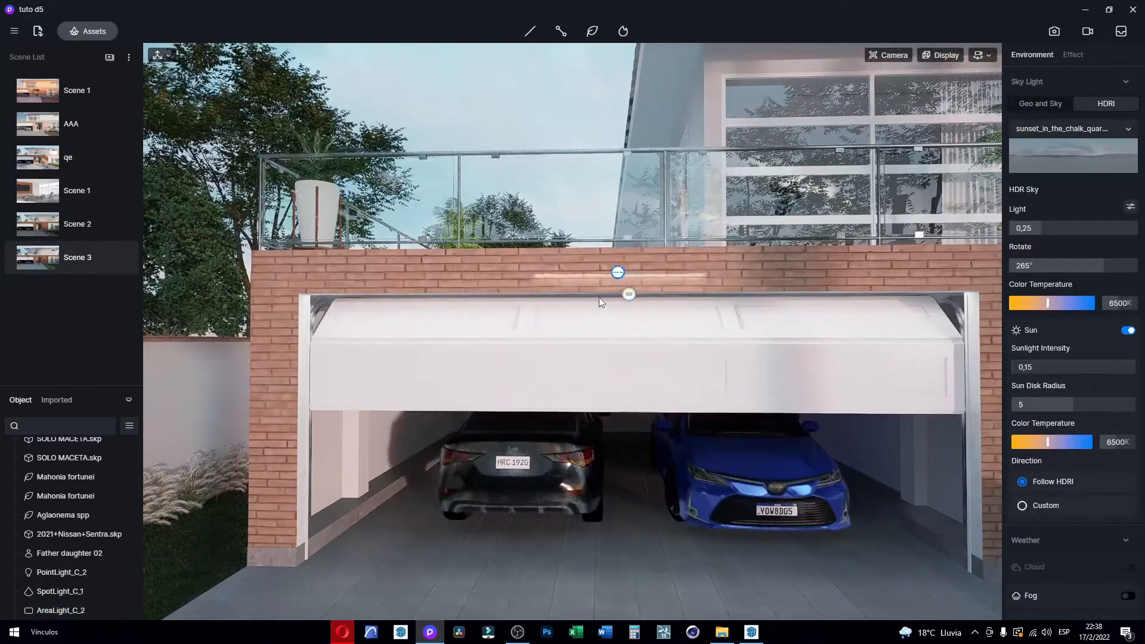
pyautogui.moveTo(715, 404); pyautogui.dragTo(705, 462, button='right')
pyautogui.scroll(-2, 630, 457)
pyautogui.moveTo(657, 404); pyautogui.dragTo(654, 421, button='right')
pyautogui.moveTo(655, 420); pyautogui.dragTo(667, 370, button='middle')
pyautogui.moveTo(666, 371); pyautogui.dragTo(670, 351, button='right')
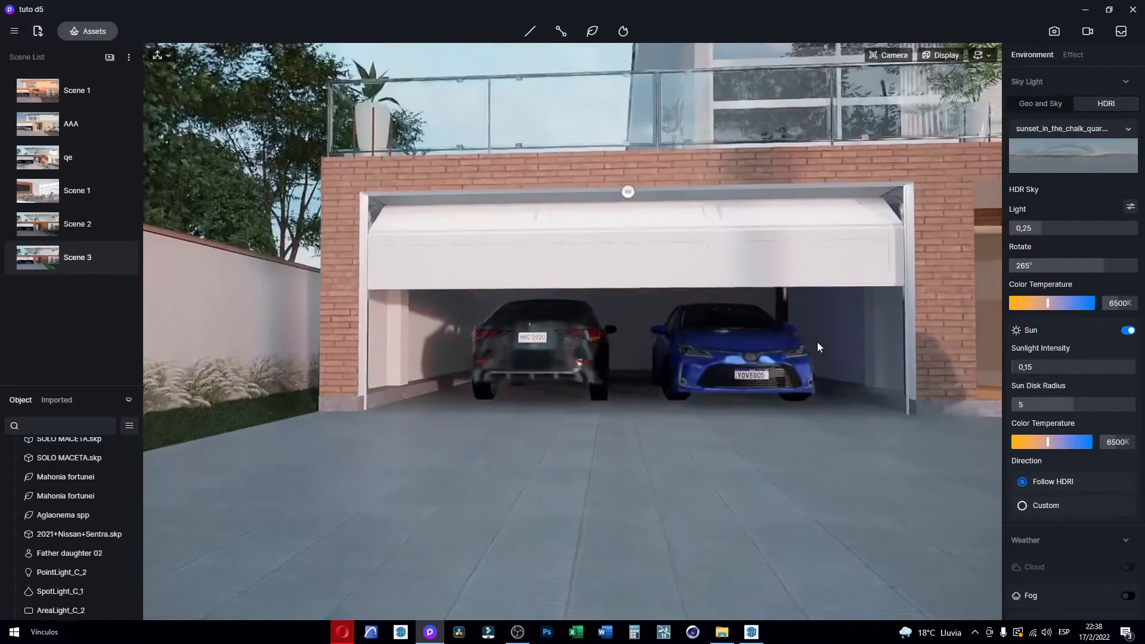
# Step: Set the sun's color temperature to 11300 K and inspect the garage door up close
pyautogui.moveTo(1051, 443); pyautogui.dragTo(1088, 443)
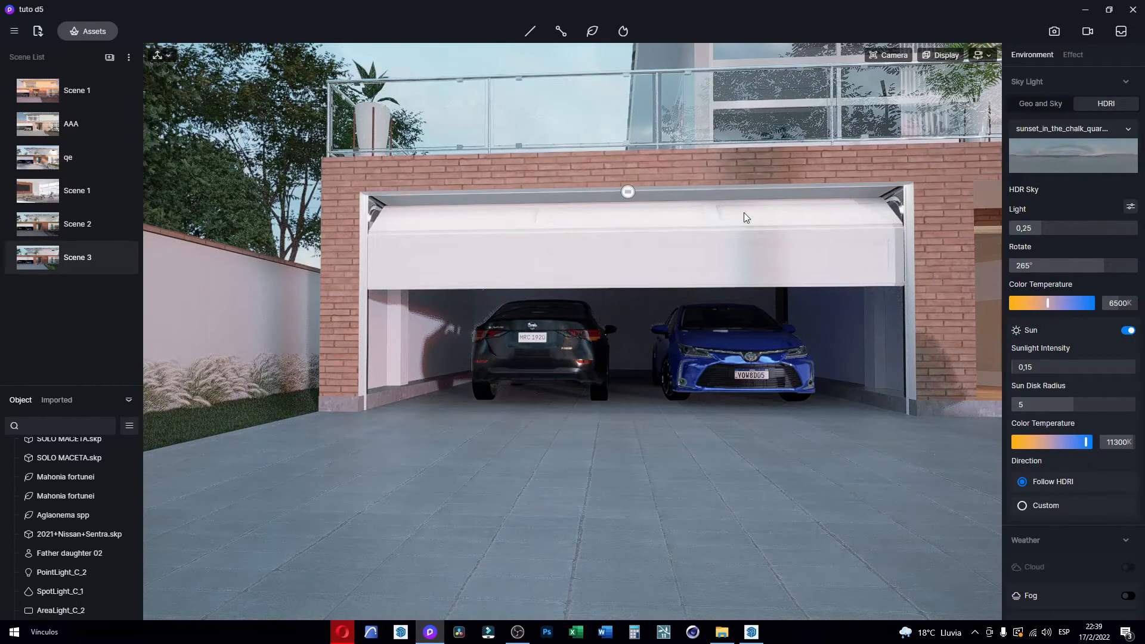
pyautogui.scroll(3, 747, 218)
pyautogui.moveTo(757, 249); pyautogui.dragTo(896, 340, button='right')
pyautogui.scroll(-1, 1085, 536)
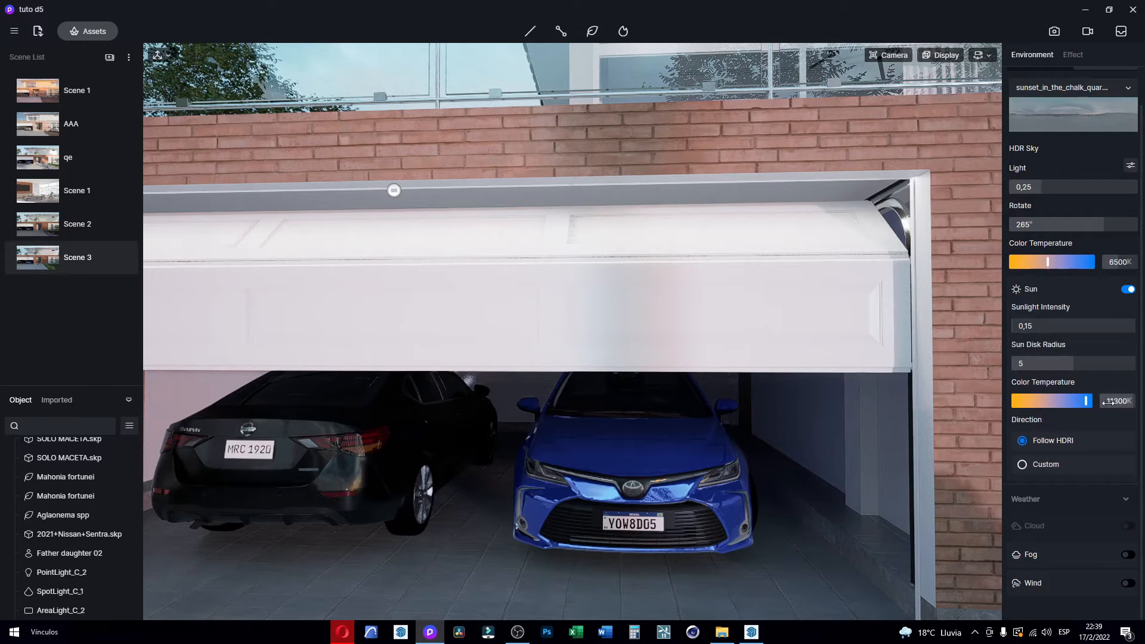
# Step: From the Scene 3 view, try a color temperature of 9350 on the garage rect light, and give it a blue color with HSV 228, 93, 100
pyautogui.click(394, 190)
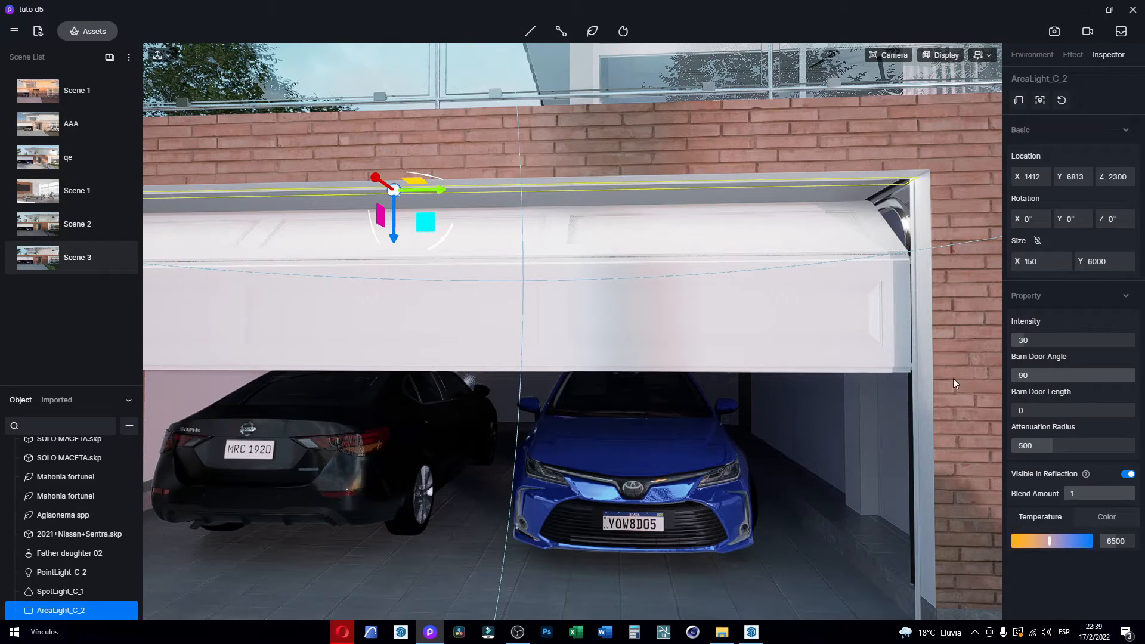
pyautogui.click(61, 257)
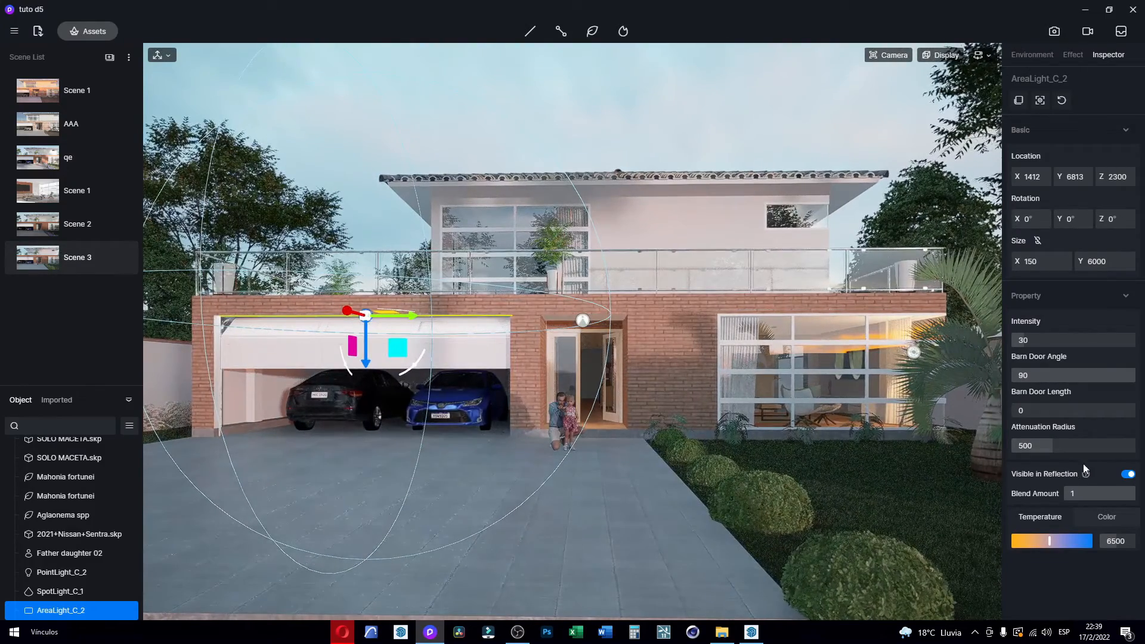
pyautogui.moveTo(1061, 542); pyautogui.dragTo(1071, 543)
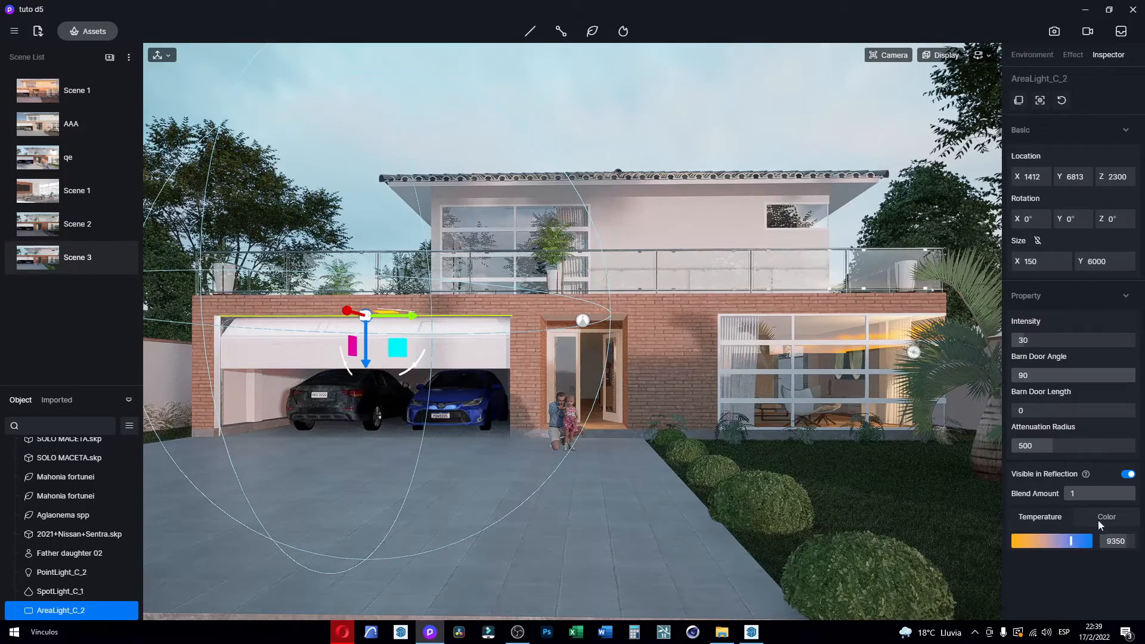
pyautogui.click(1106, 518)
pyautogui.click(1028, 541)
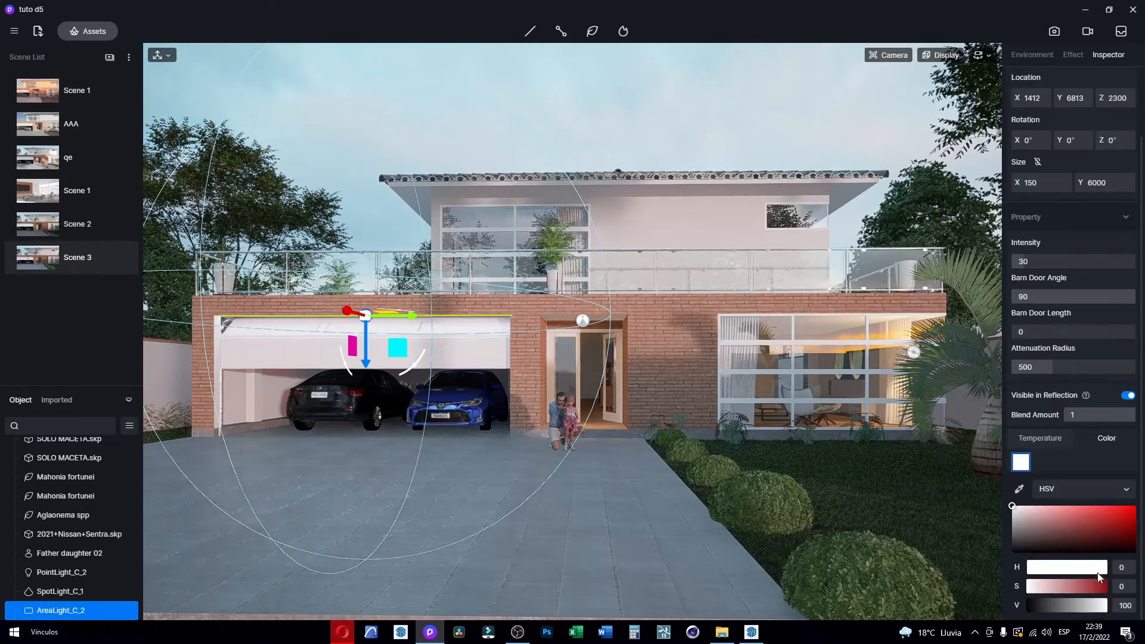
pyautogui.click(1096, 585)
pyautogui.click(1078, 566)
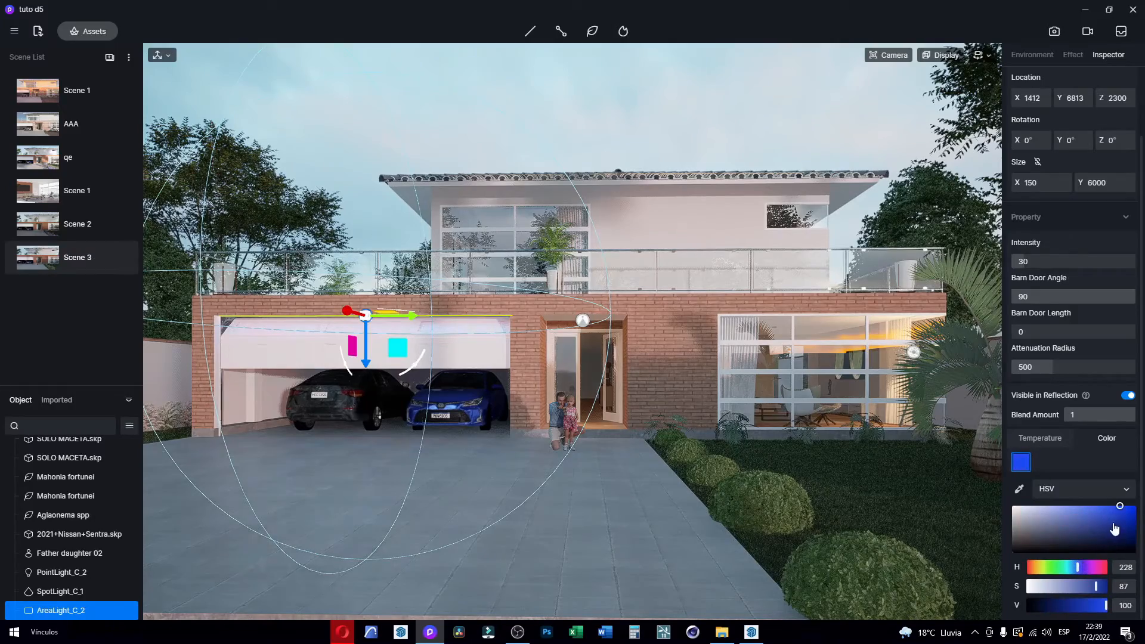
pyautogui.click(1127, 507)
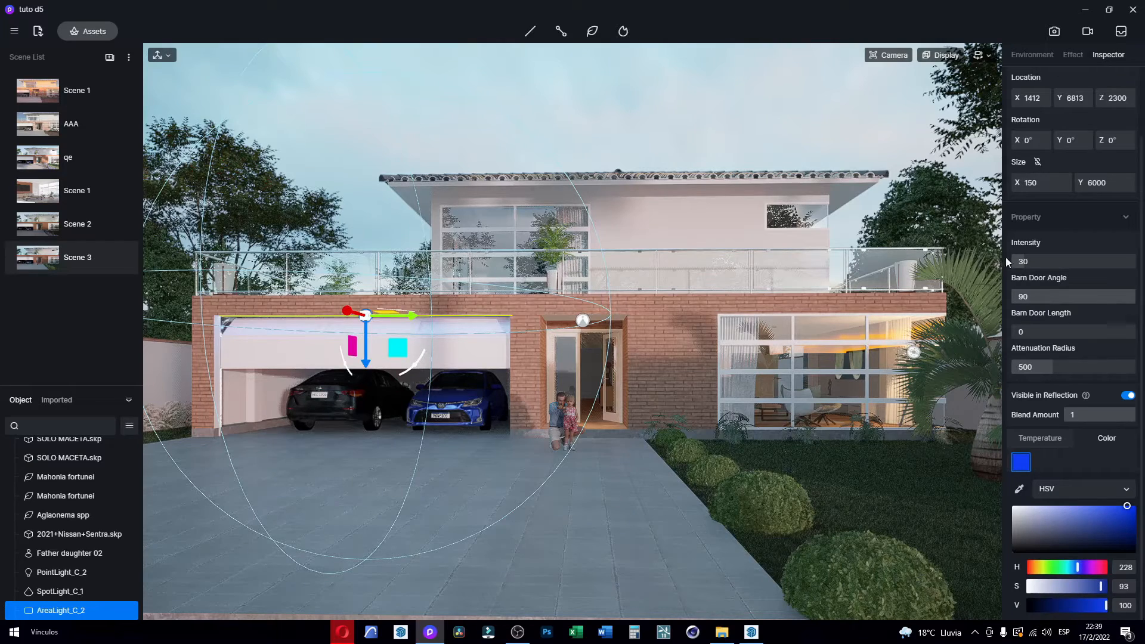
pyautogui.click(651, 527)
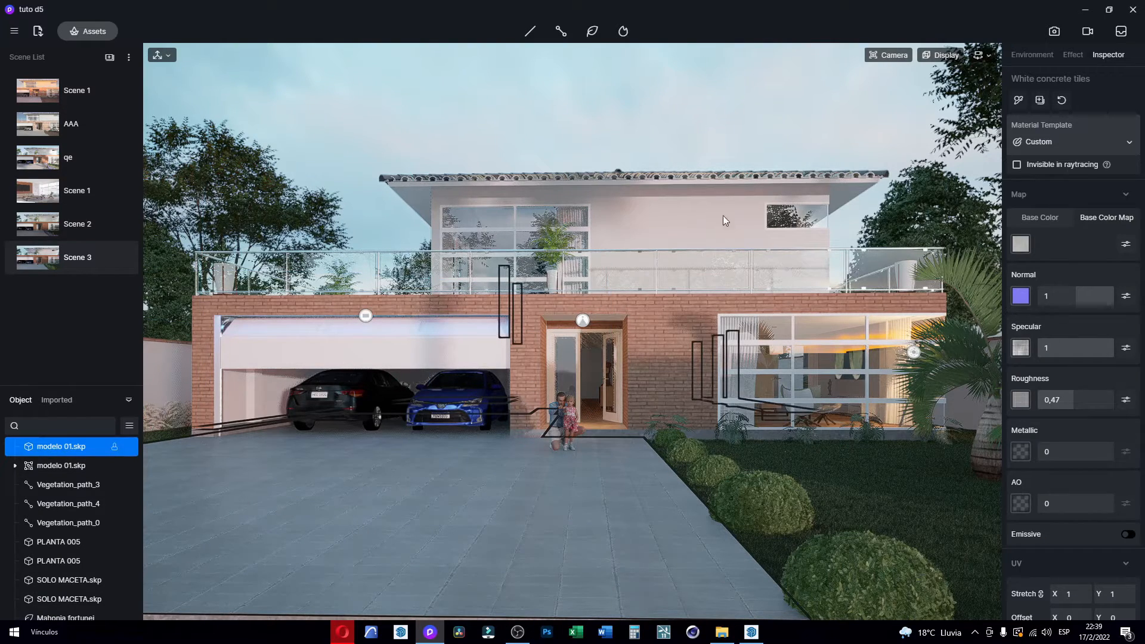
pyautogui.moveTo(697, 418); pyautogui.dragTo(573, 426, button='right')
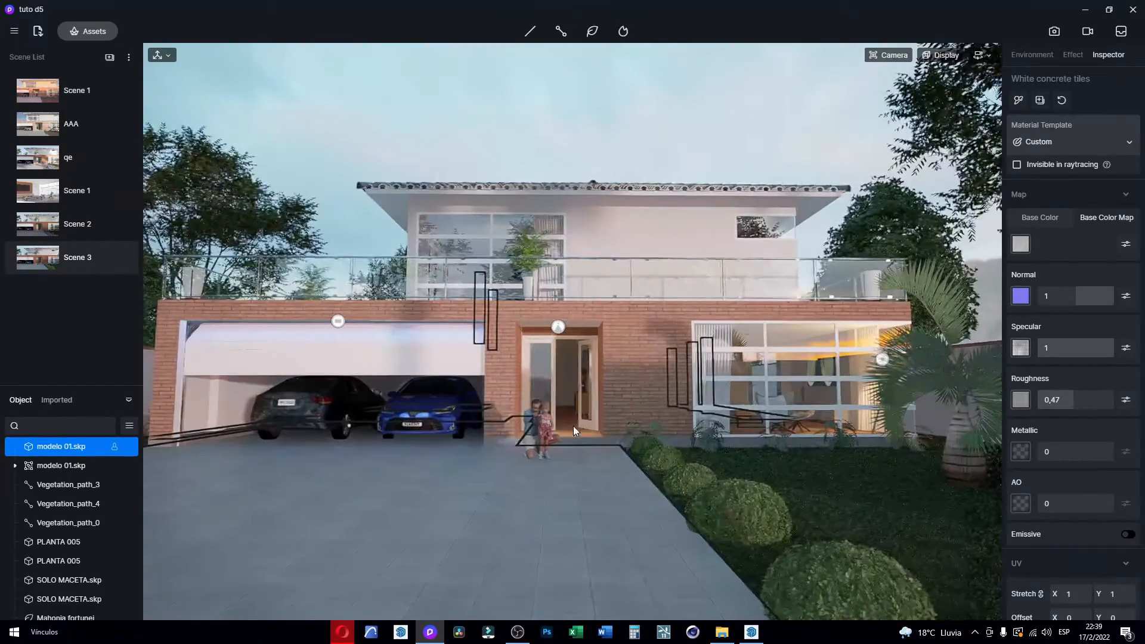
# Step: Duplicate the point light by the living-room window and place the copy on the ceiling inside the entrance at X 9510, Y 8303, Z 2345
pyautogui.scroll(-2, 592, 406)
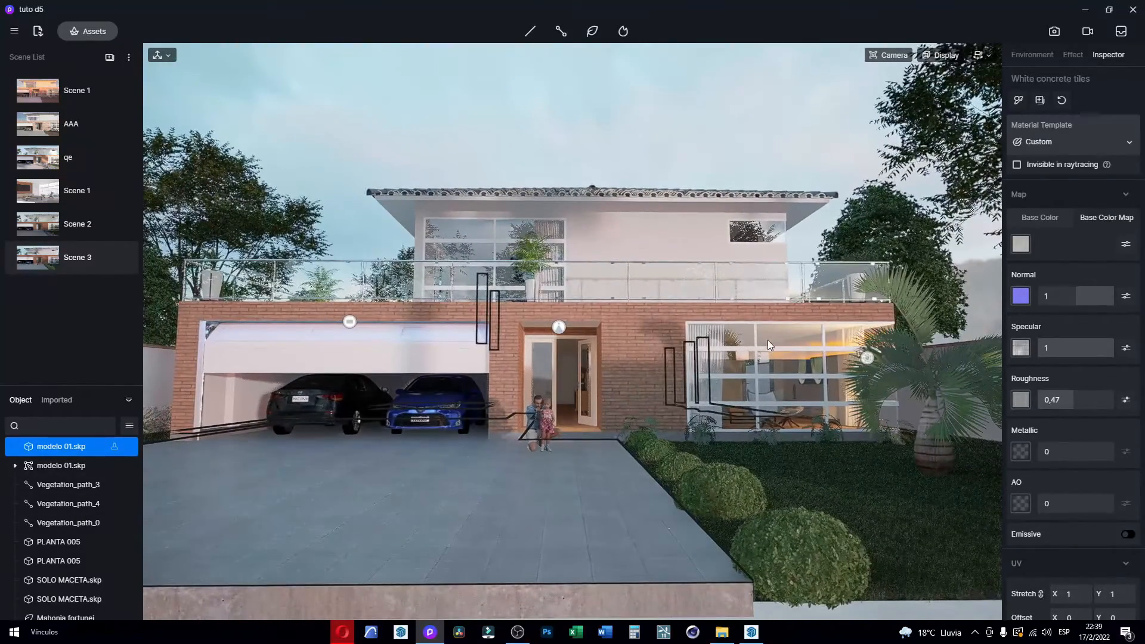
pyautogui.scroll(4, 722, 364)
pyautogui.moveTo(843, 355); pyautogui.dragTo(781, 378, button='right')
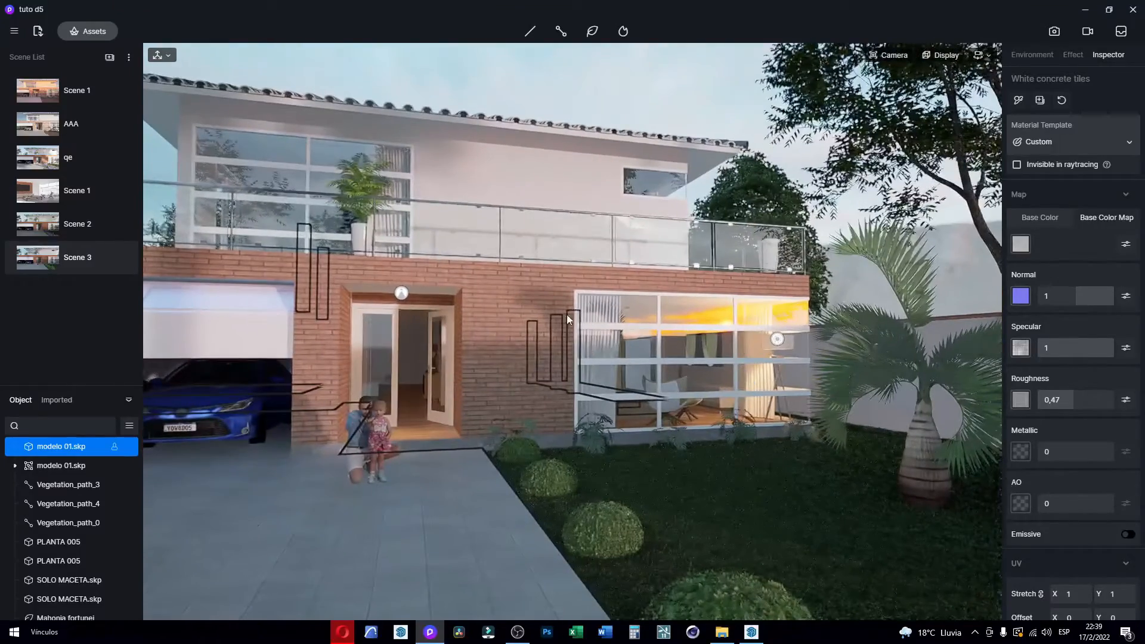
pyautogui.click(778, 339)
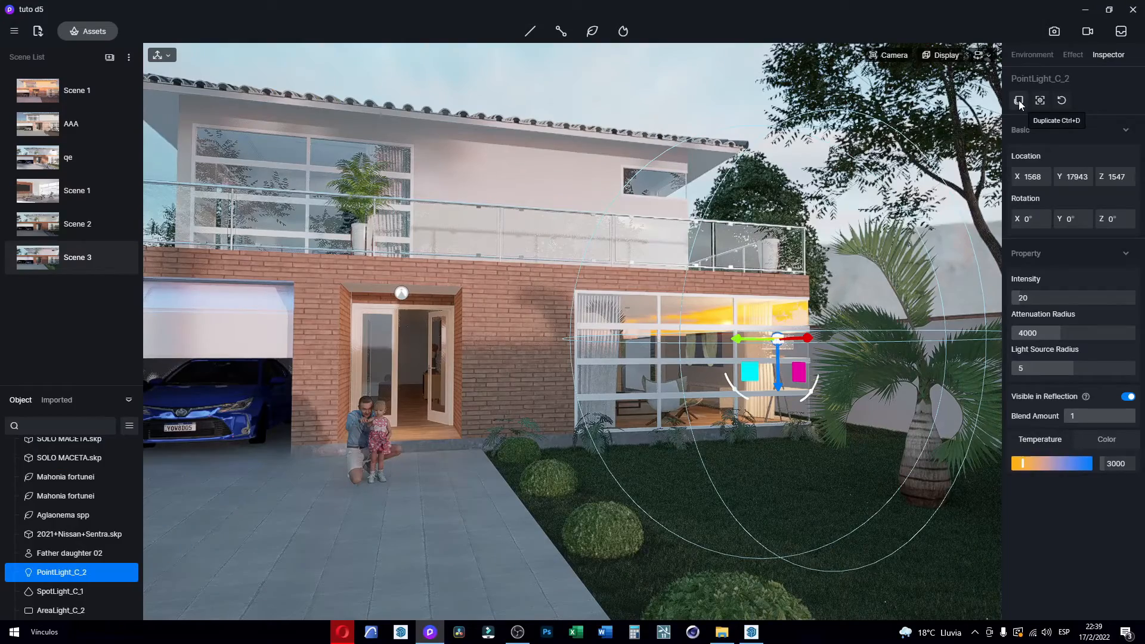
pyautogui.click(590, 395)
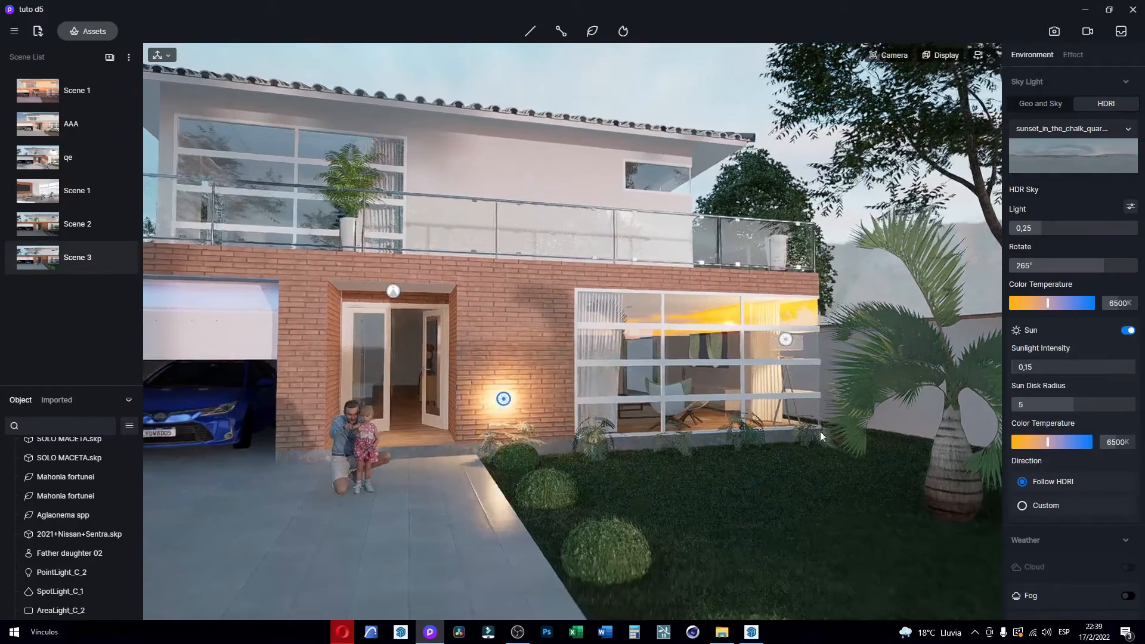
pyautogui.moveTo(503, 400); pyautogui.dragTo(758, 388, button='middle')
pyautogui.scroll(5, 763, 378)
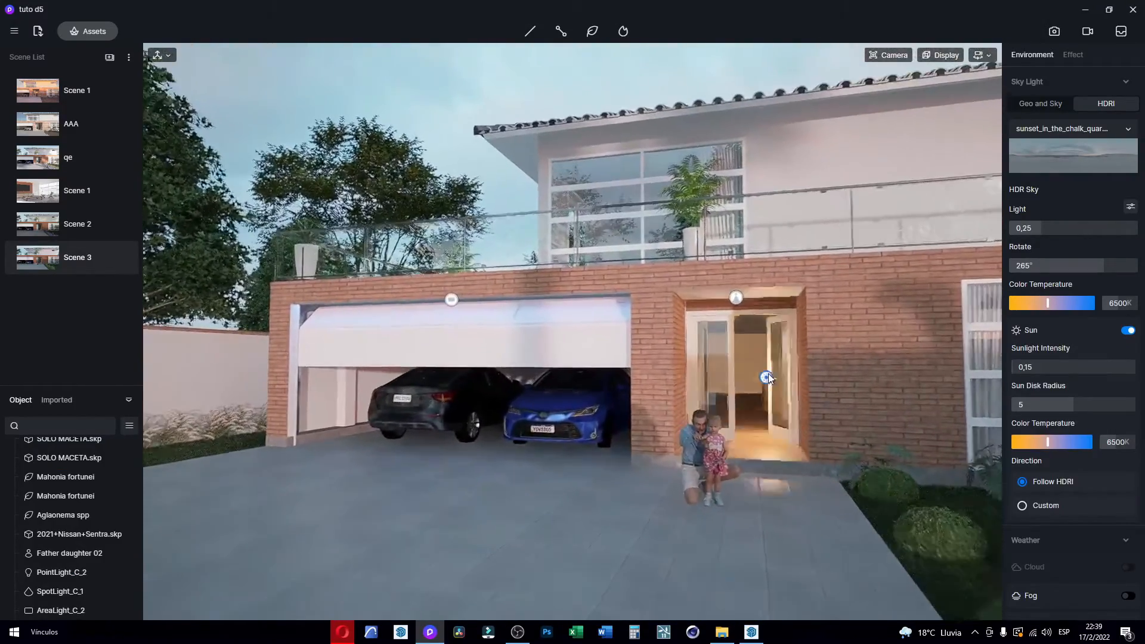
pyautogui.scroll(8, 769, 374)
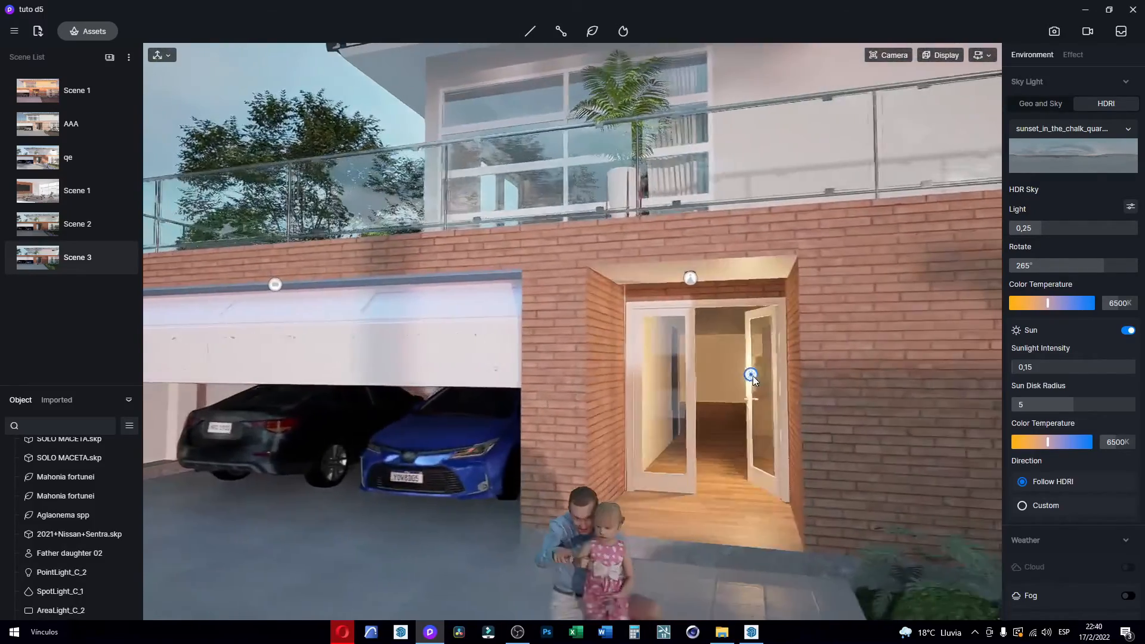
pyautogui.scroll(8, 747, 382)
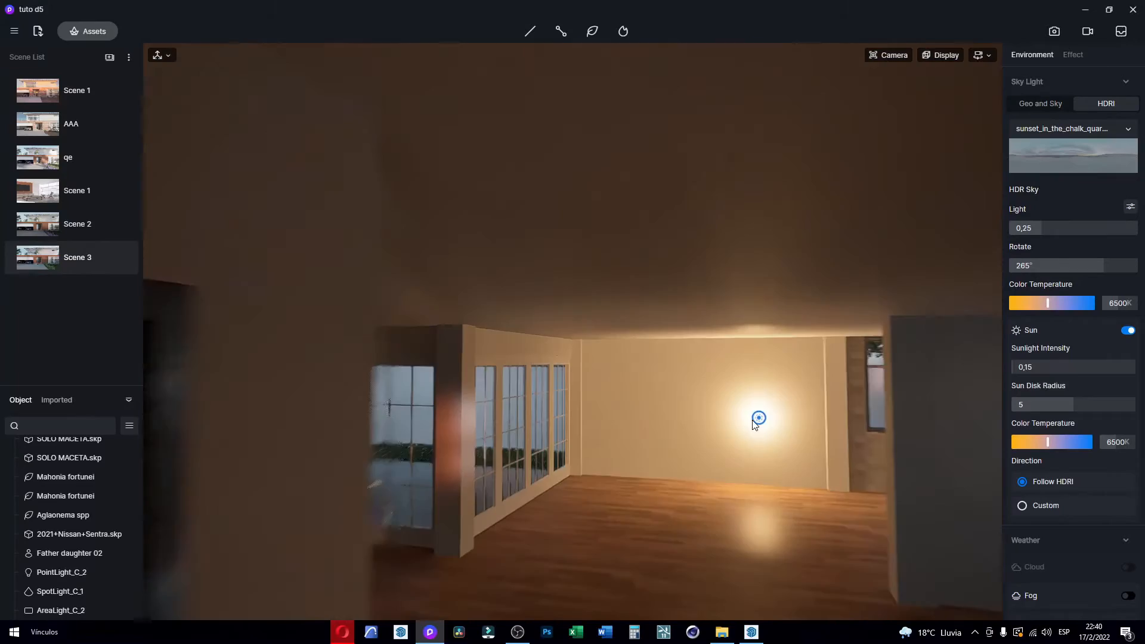
pyautogui.moveTo(754, 424); pyautogui.dragTo(465, 383, button='right')
pyautogui.click(484, 383)
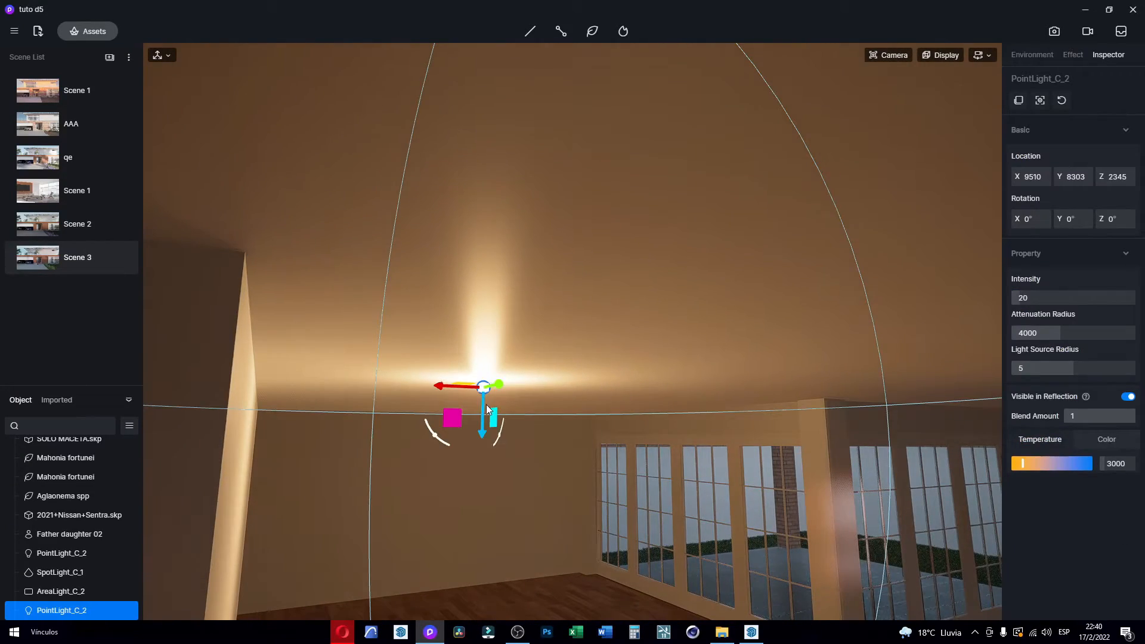
# Step: Lower the new interior point light to Z 1985, then check its effect inside the hallway and from the Scene 3 view
pyautogui.moveTo(485, 405); pyautogui.dragTo(490, 480)
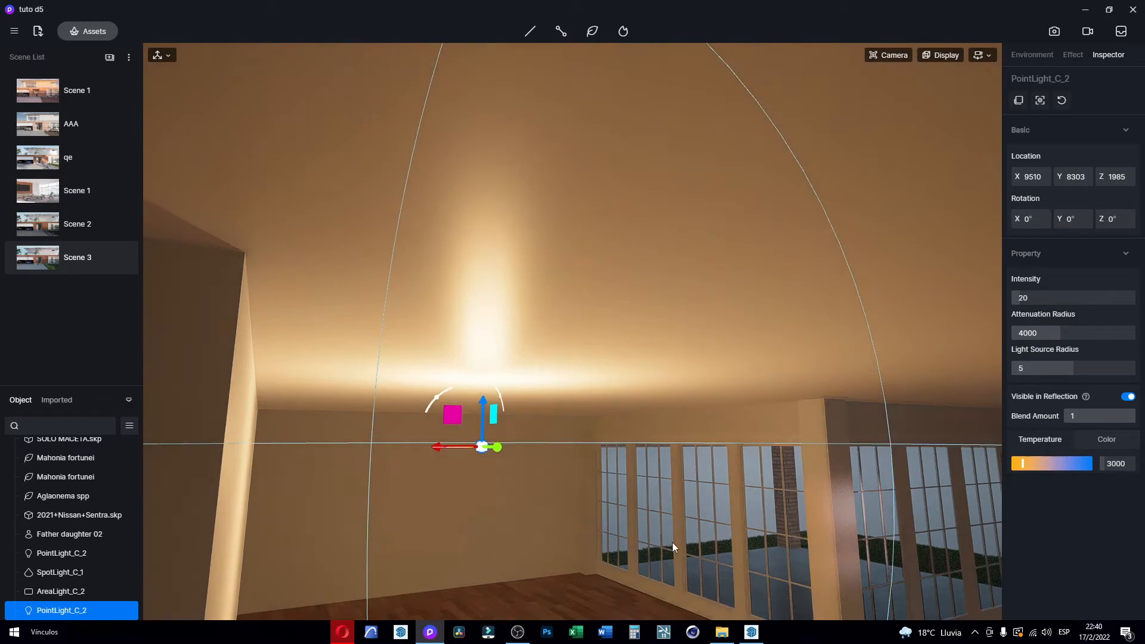
pyautogui.moveTo(672, 547); pyautogui.dragTo(515, 475, button='right')
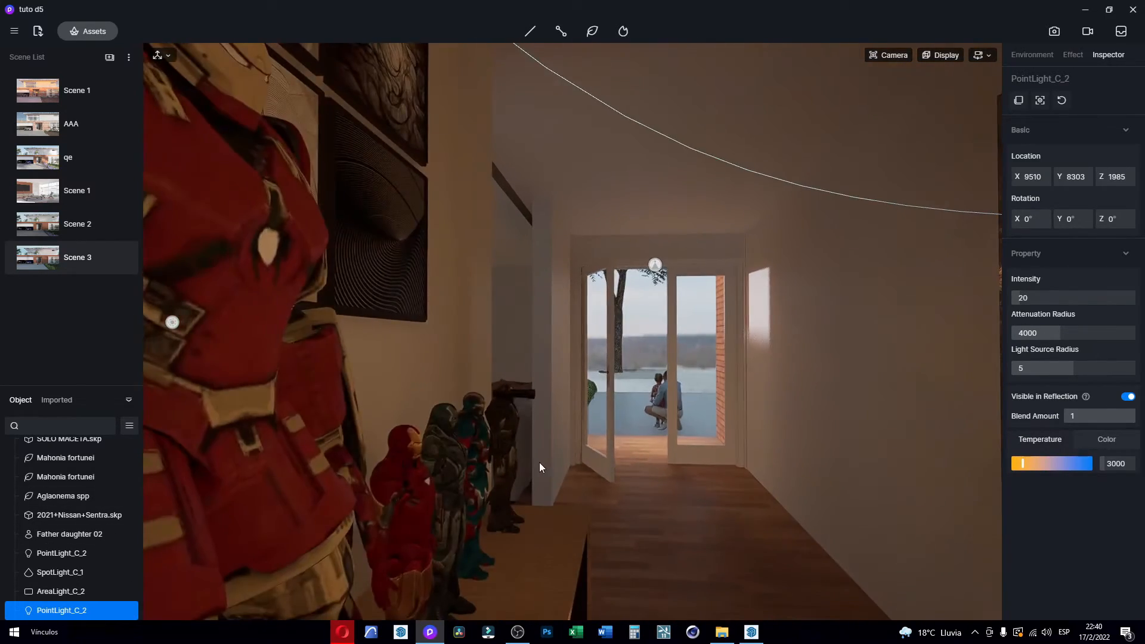
pyautogui.press('s')
pyautogui.moveTo(570, 508); pyautogui.dragTo(582, 474, button='right')
pyautogui.press('d')
pyautogui.press('s')
pyautogui.press('a')
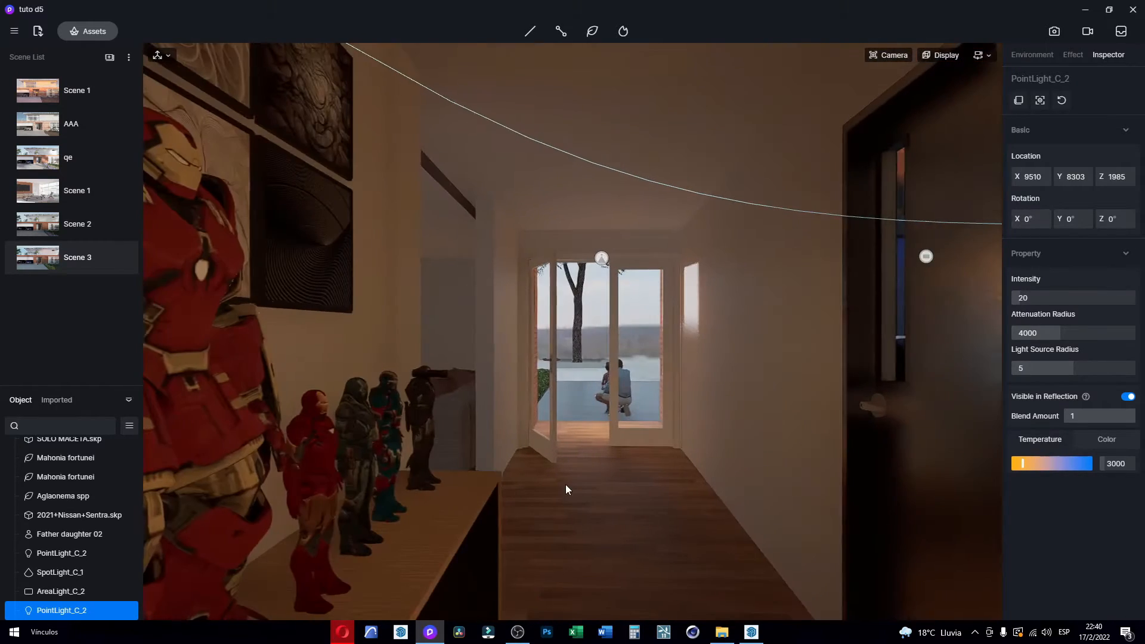
pyautogui.press('w')
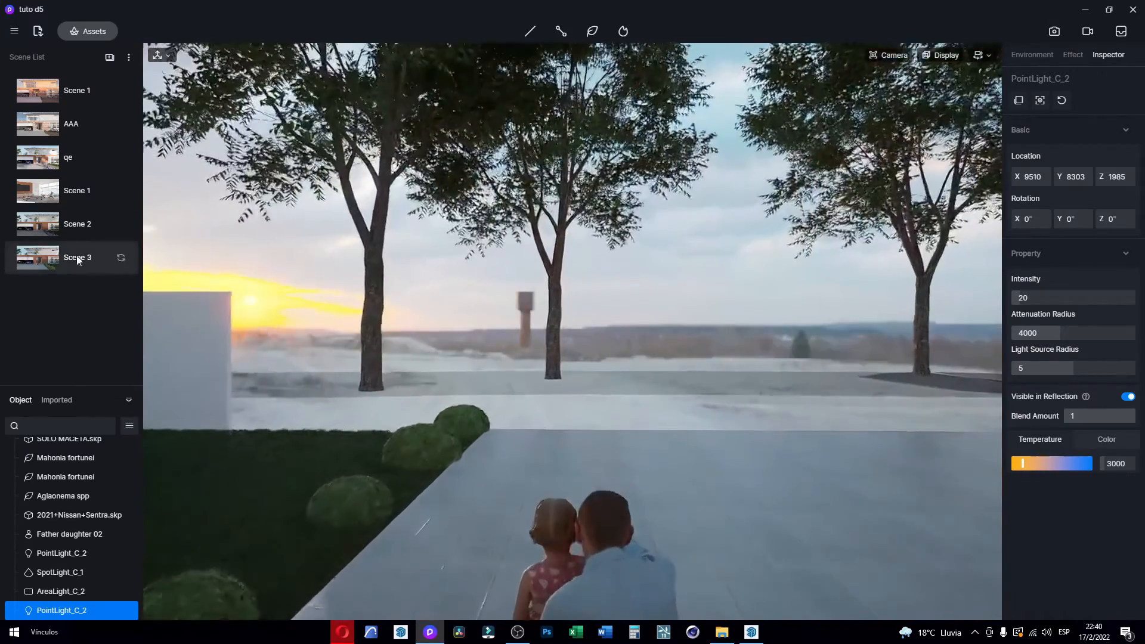
pyautogui.click(76, 257)
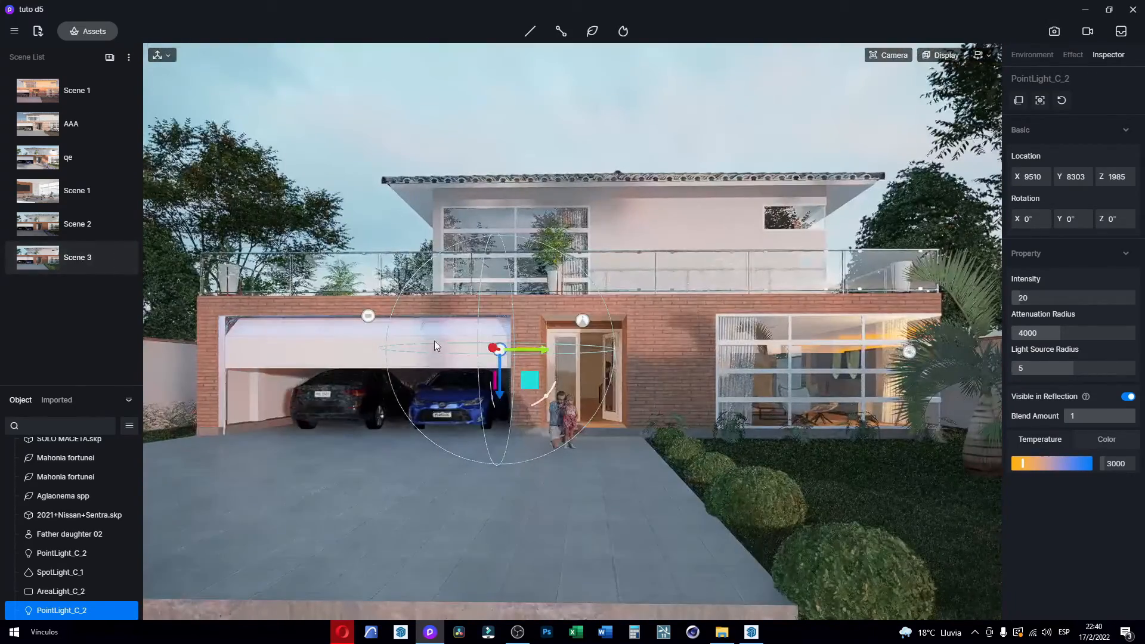
pyautogui.click(372, 108)
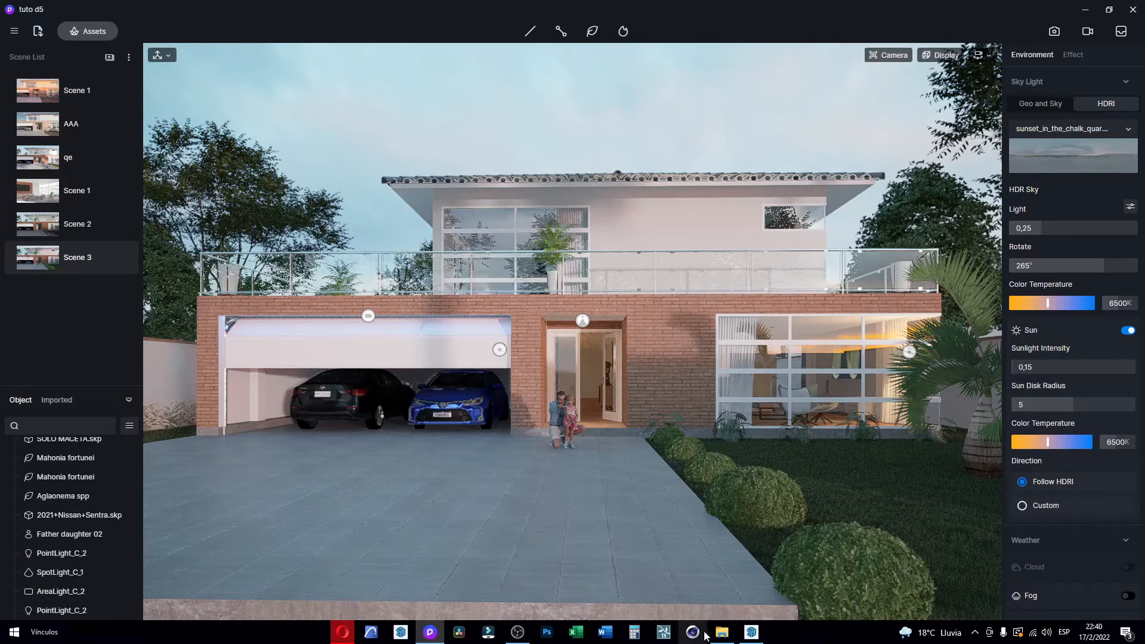
# Step: Switch to the web browser with the Poly Haven site and open its HDRI library
pyautogui.moveTo(710, 640)
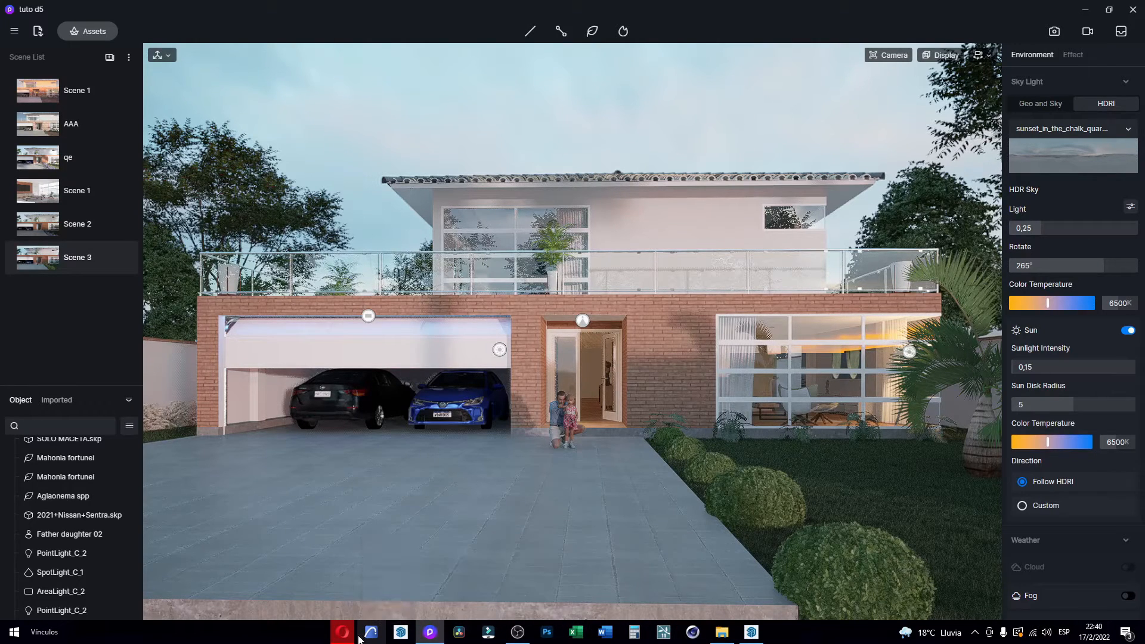
pyautogui.moveTo(346, 636)
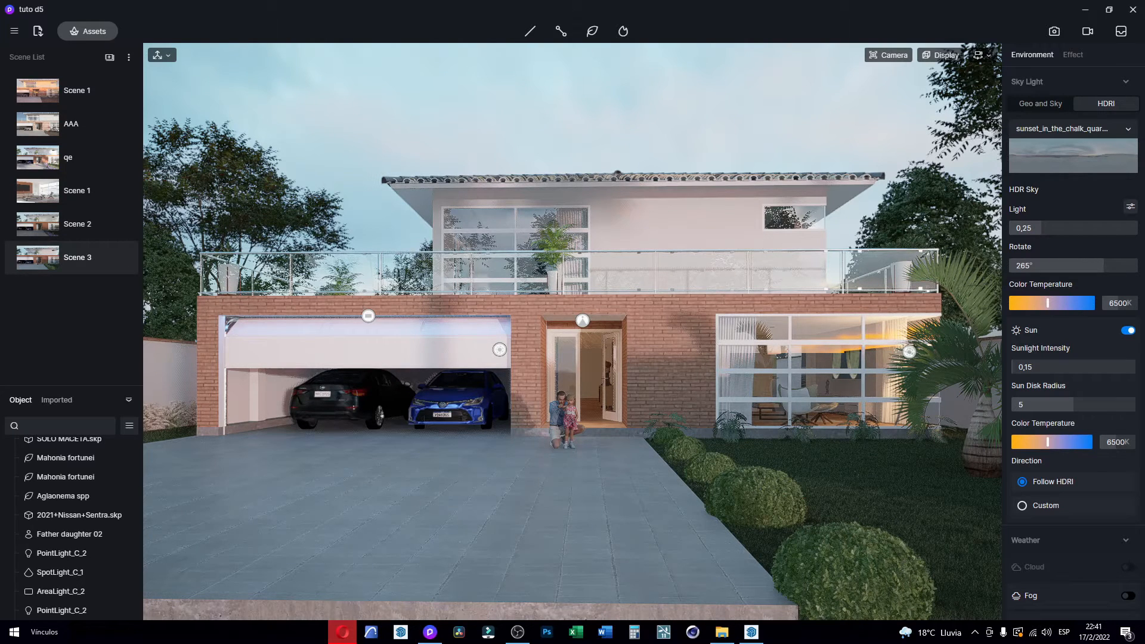
pyautogui.moveTo(1144, 358); pyautogui.dragTo(337, 190)
pyautogui.click(961, 90)
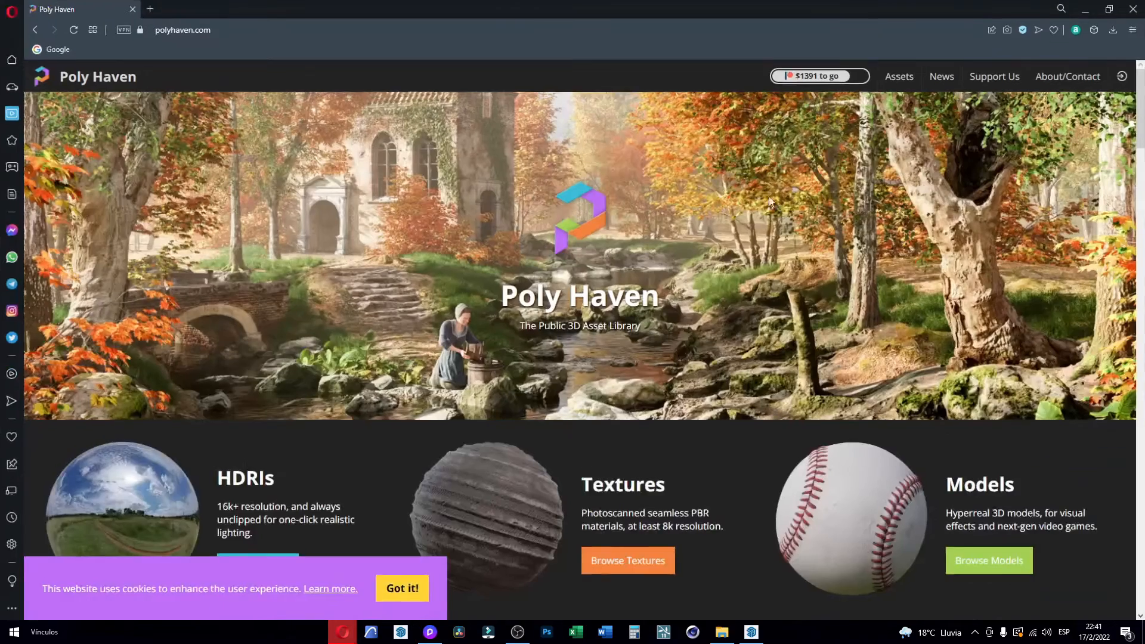
pyautogui.scroll(-2, 404, 290)
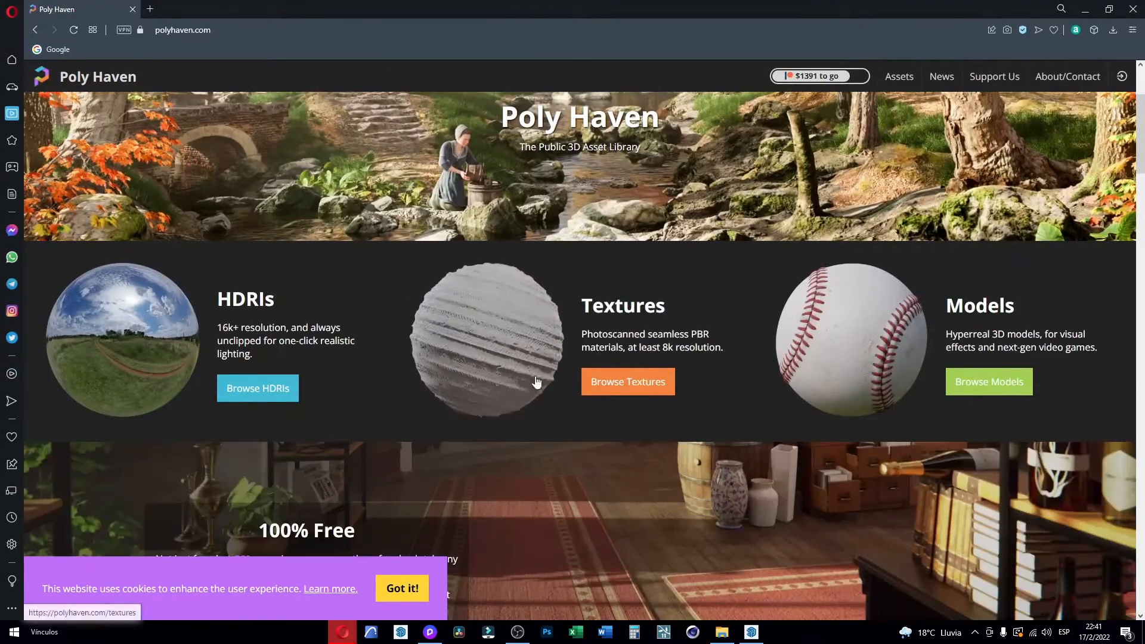
pyautogui.scroll(-1, 183, 324)
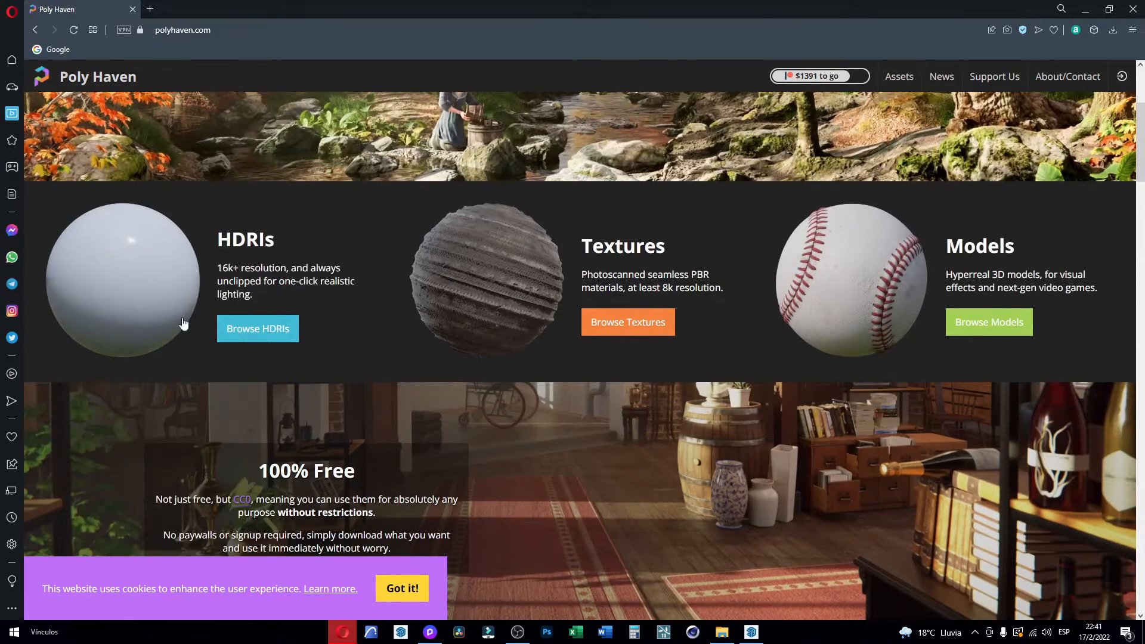
pyautogui.click(256, 327)
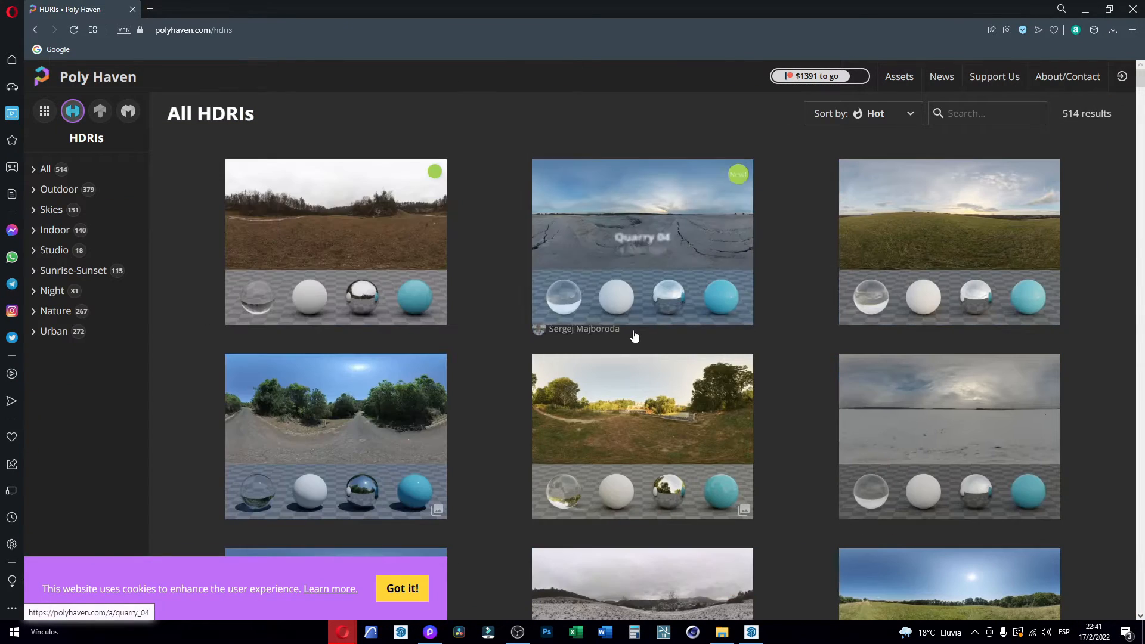
# Step: Go through the Outdoor HDRI subcategories Overcast and Clear, and filter the library to Outdoor > Night
pyautogui.click(34, 194)
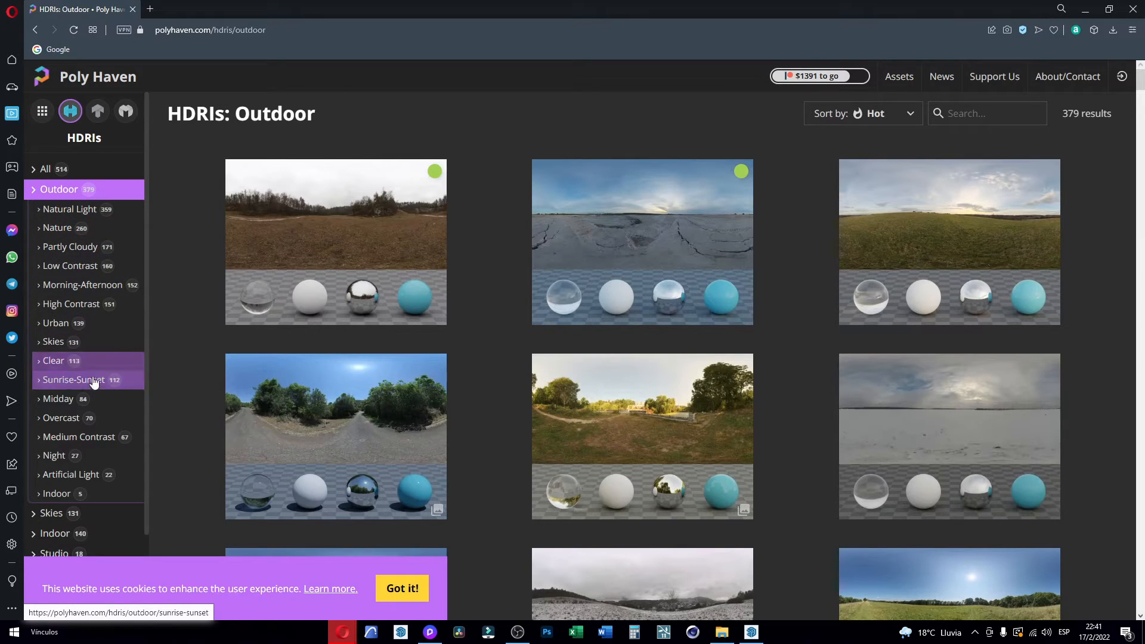
pyautogui.click(61, 419)
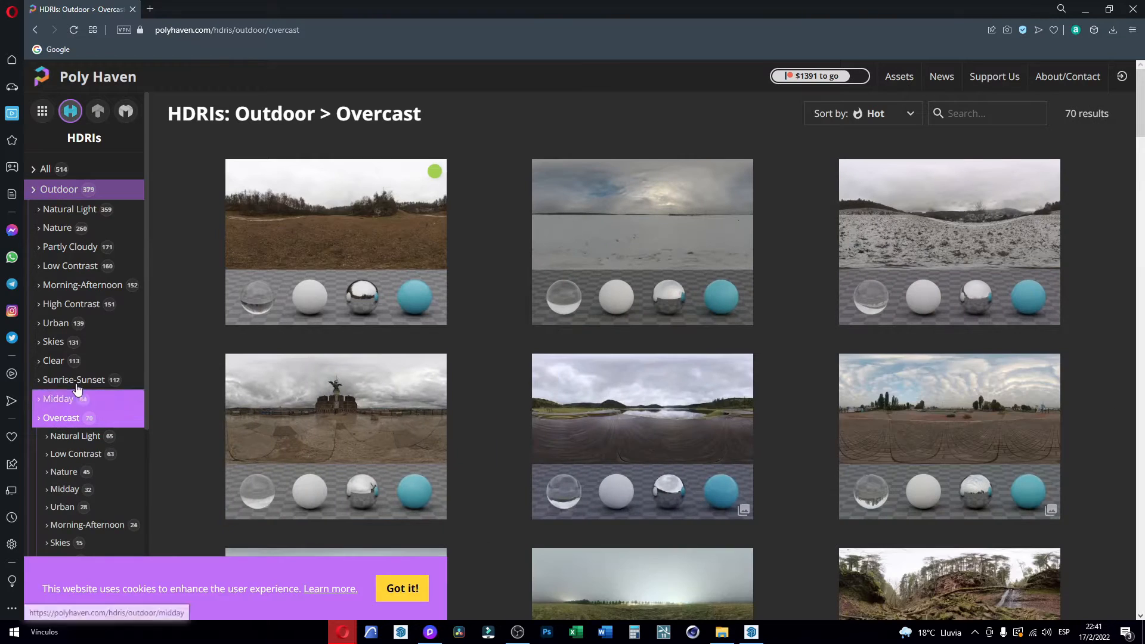
pyautogui.scroll(-1, 71, 388)
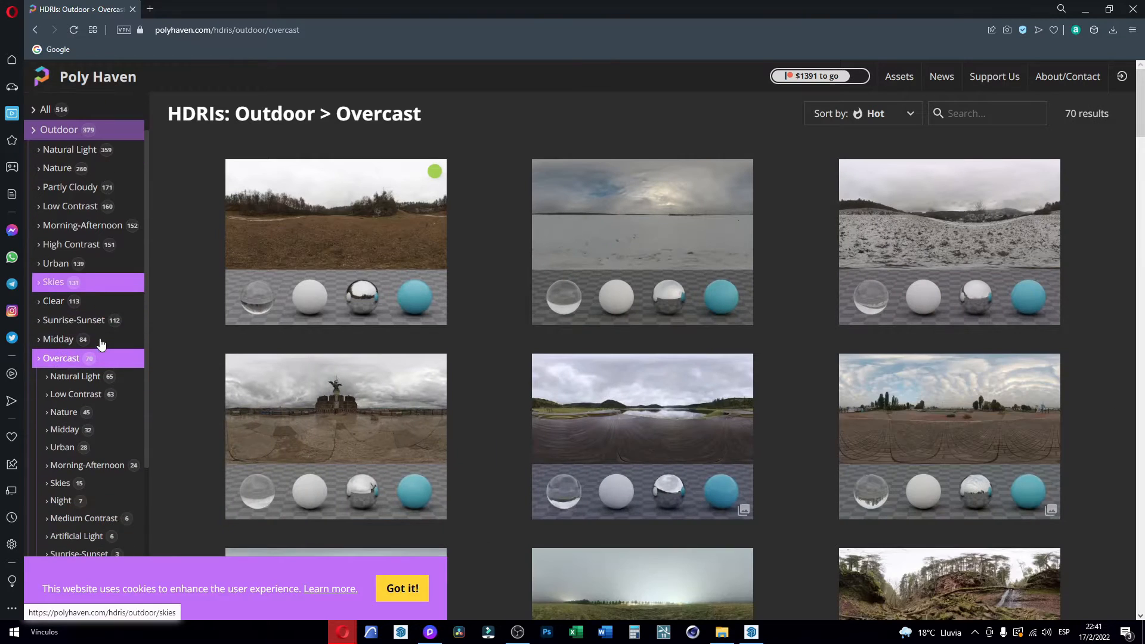
pyautogui.click(81, 299)
pyautogui.scroll(-3, 90, 333)
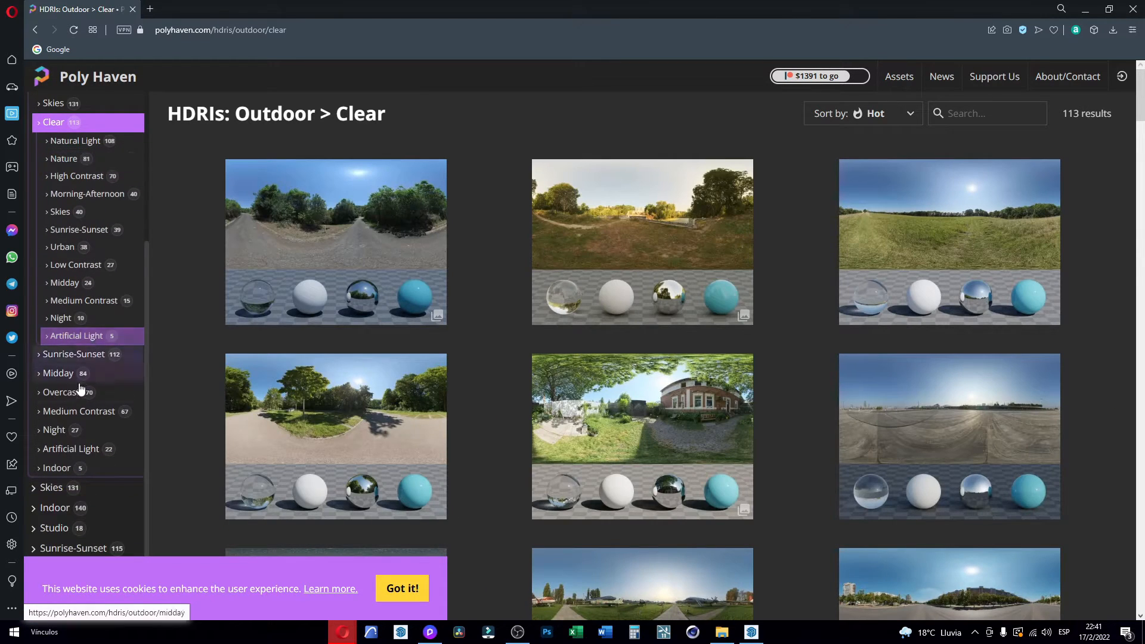
pyautogui.click(55, 429)
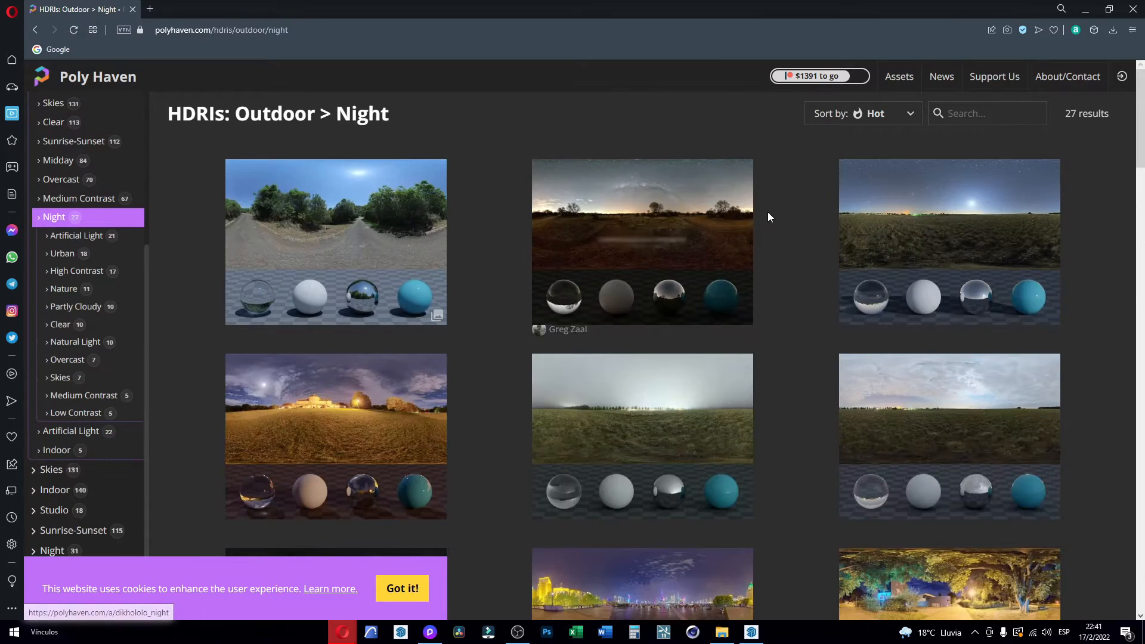
# Step: Look through the outdoor night HDRIs for a suitable sky for the house scene
pyautogui.scroll(-6, 800, 245)
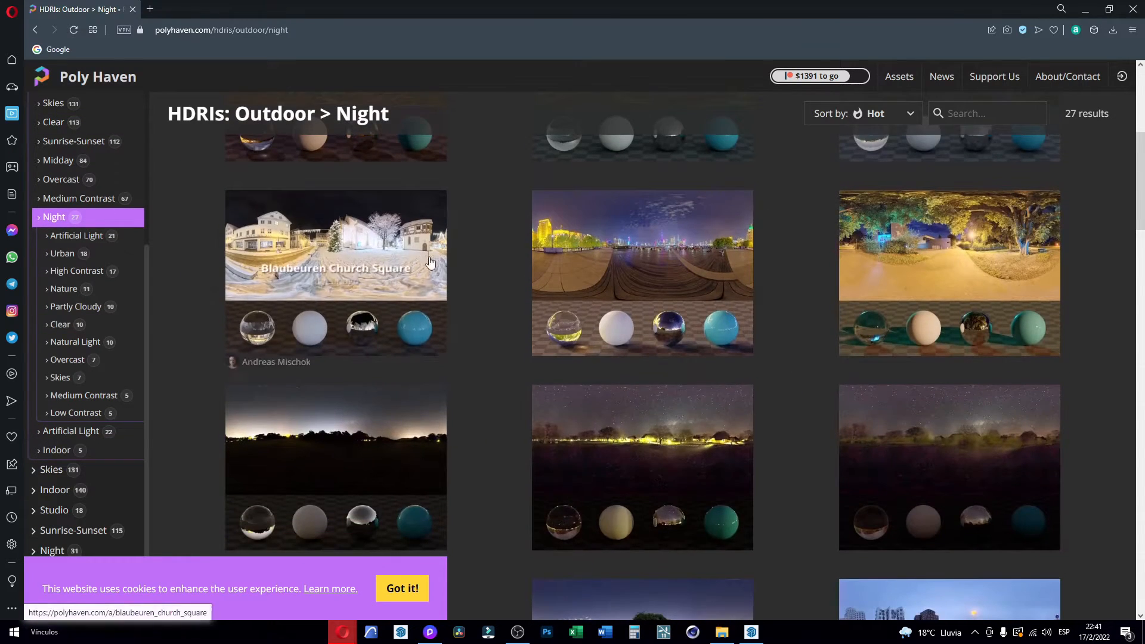
pyautogui.scroll(-3, 771, 385)
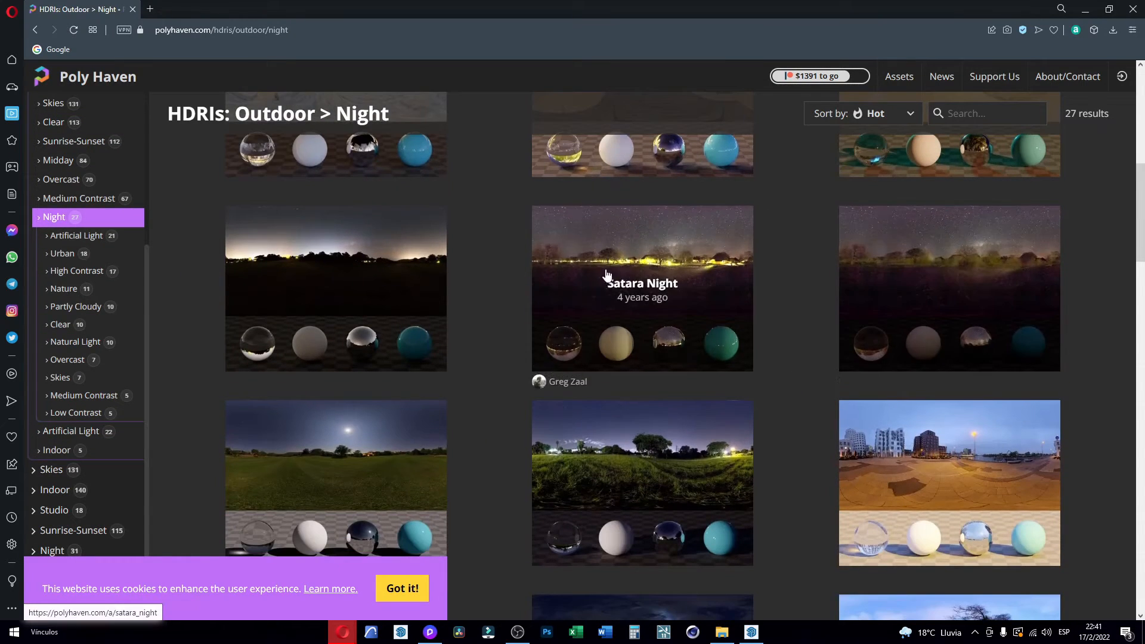
pyautogui.scroll(-3, 716, 286)
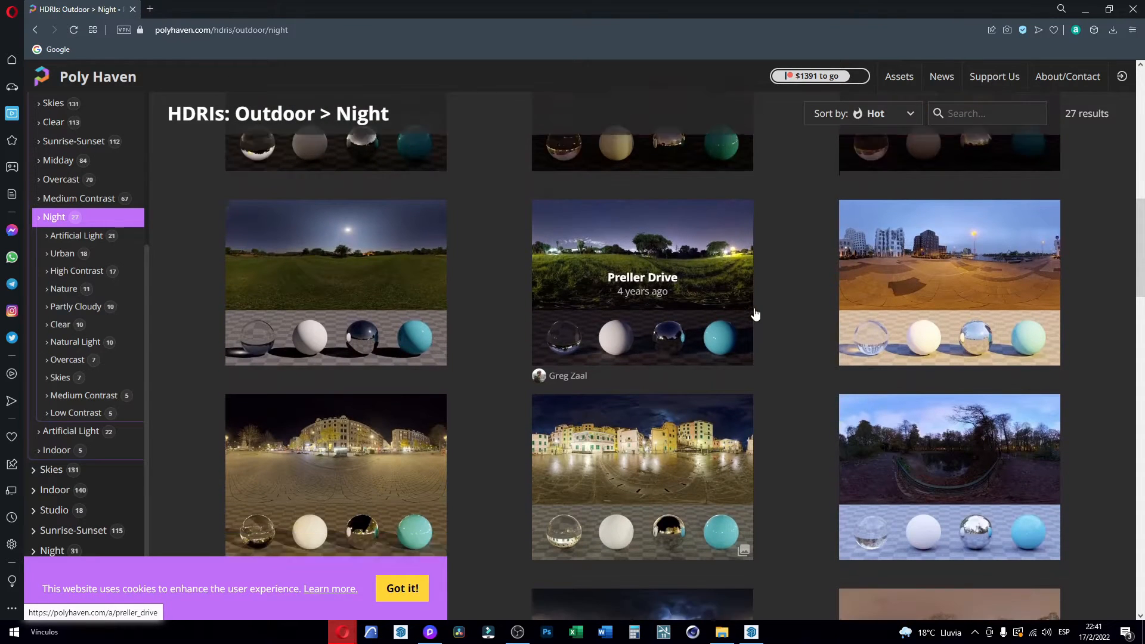
pyautogui.scroll(-3, 835, 317)
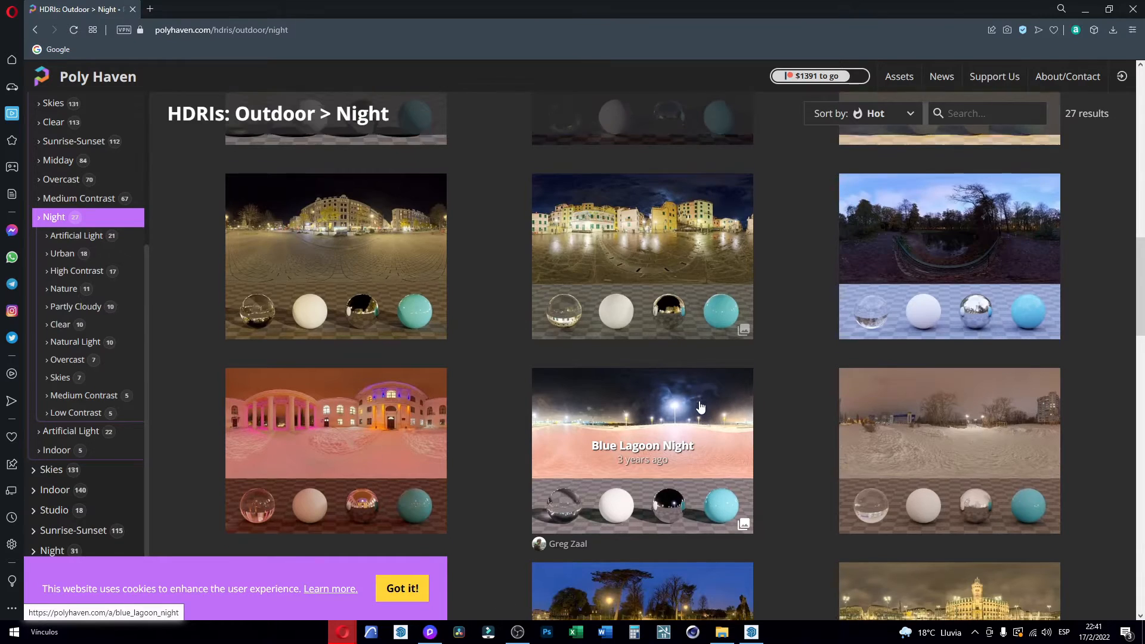
pyautogui.scroll(-3, 704, 405)
pyautogui.scroll(-3, 716, 415)
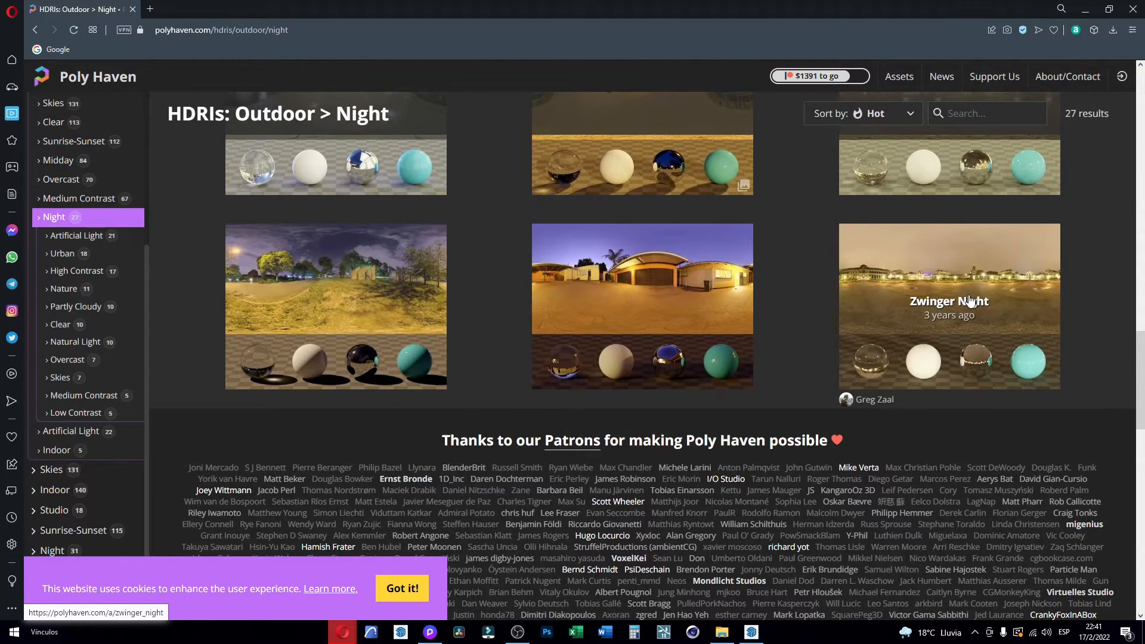
pyautogui.scroll(4, 748, 328)
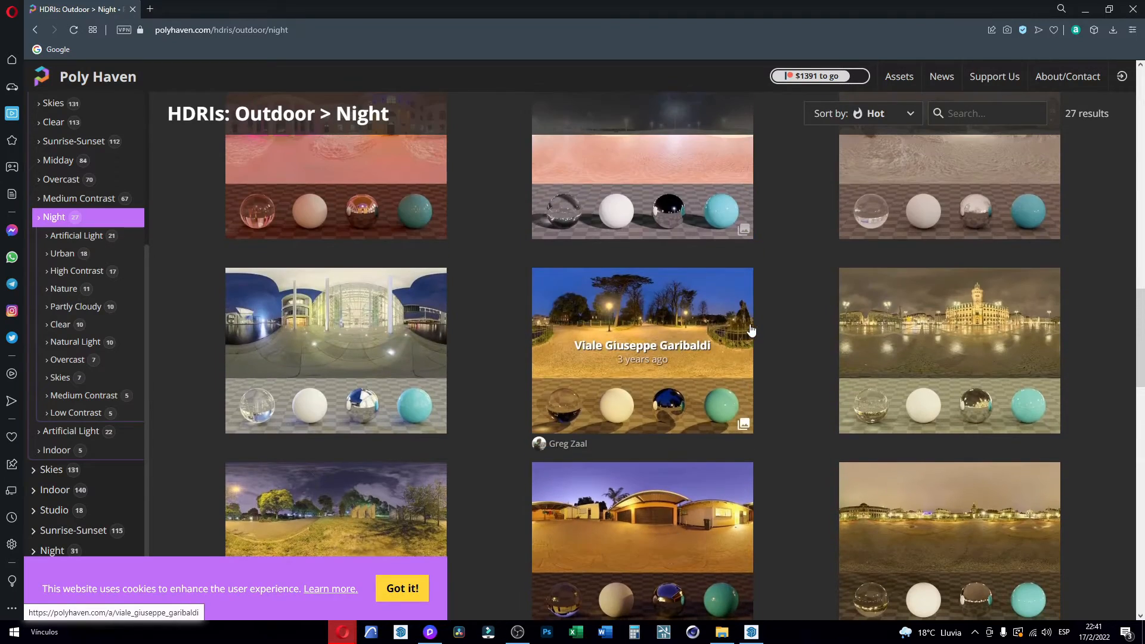
pyautogui.scroll(5, 751, 330)
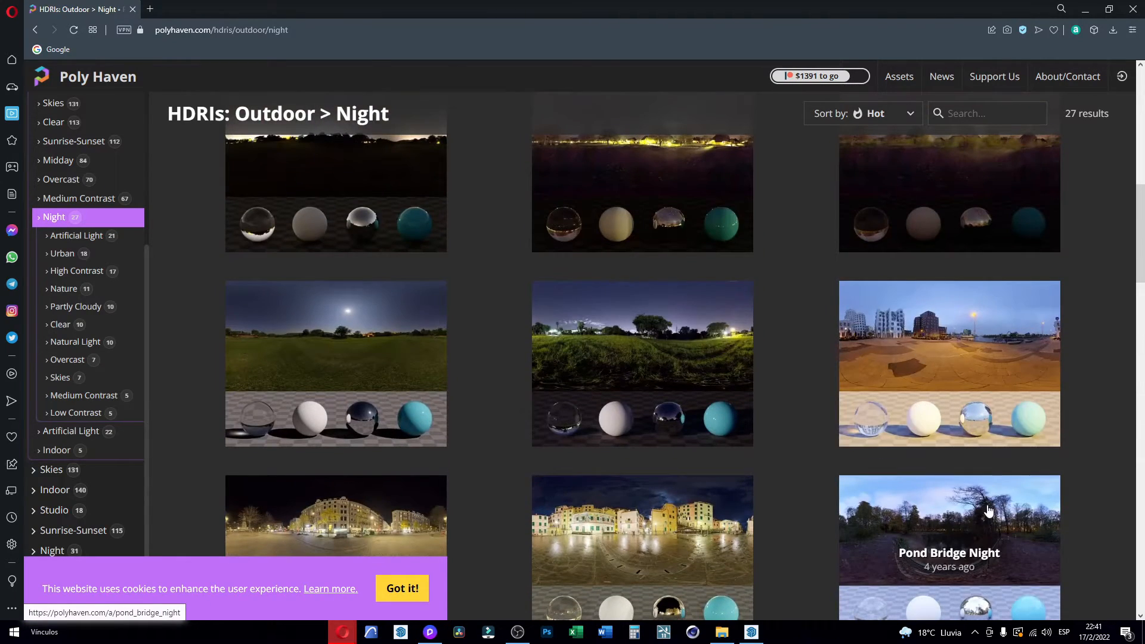
pyautogui.scroll(10, 756, 316)
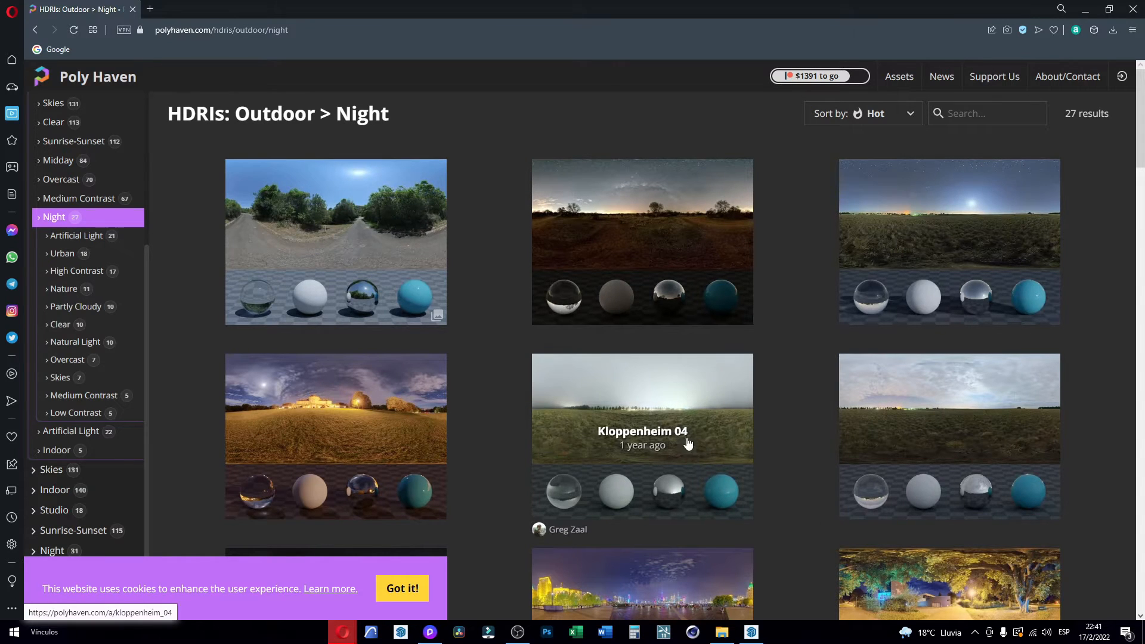
# Step: Check the download resolutions offered for the Kloppenheim 04 HDRI, and return to D5 Render
pyautogui.click(650, 397)
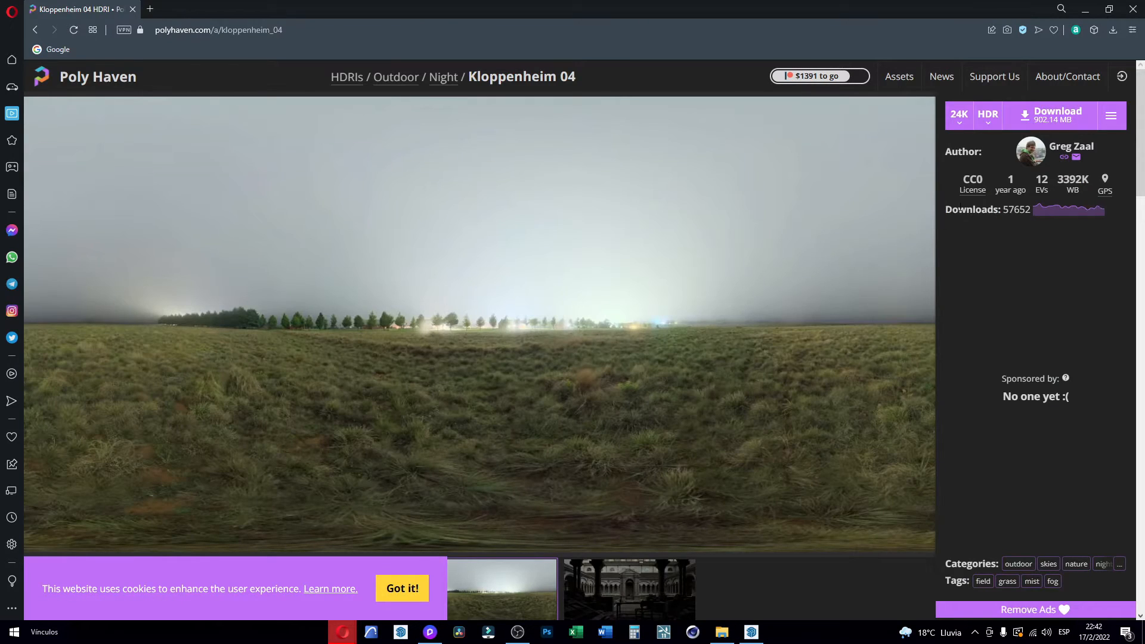
pyautogui.click(960, 117)
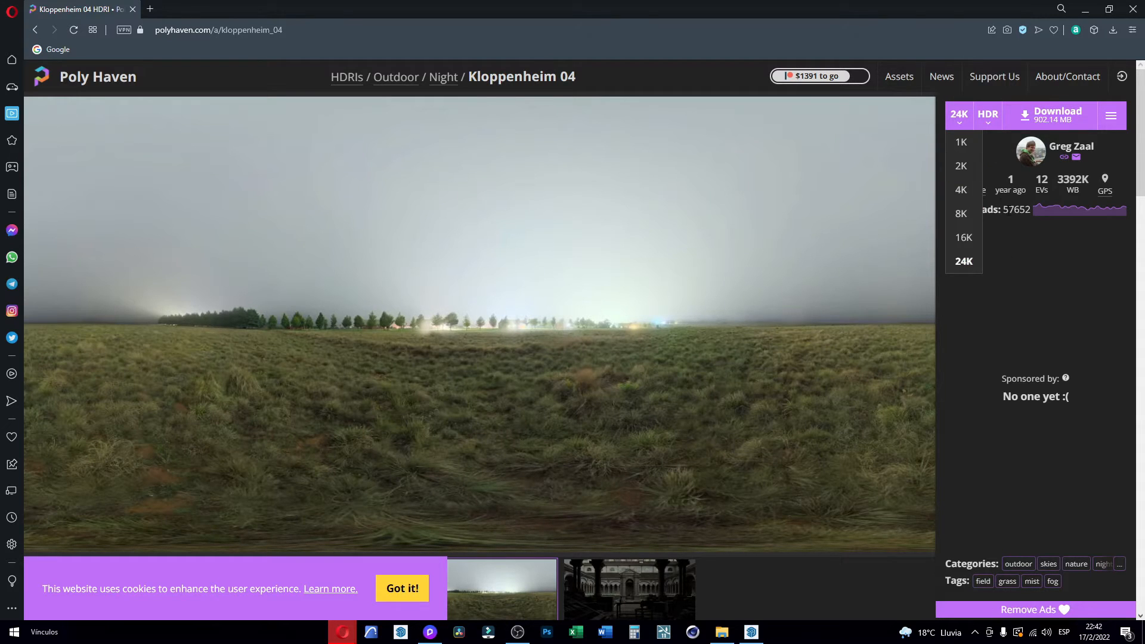
pyautogui.click(1065, 288)
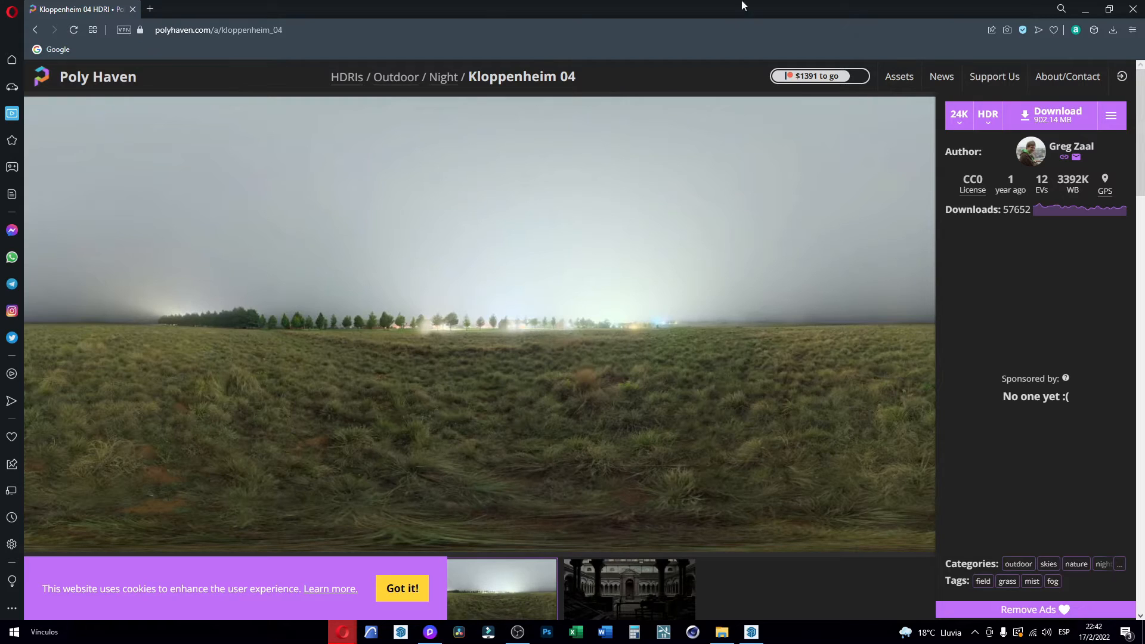
pyautogui.click(1086, 11)
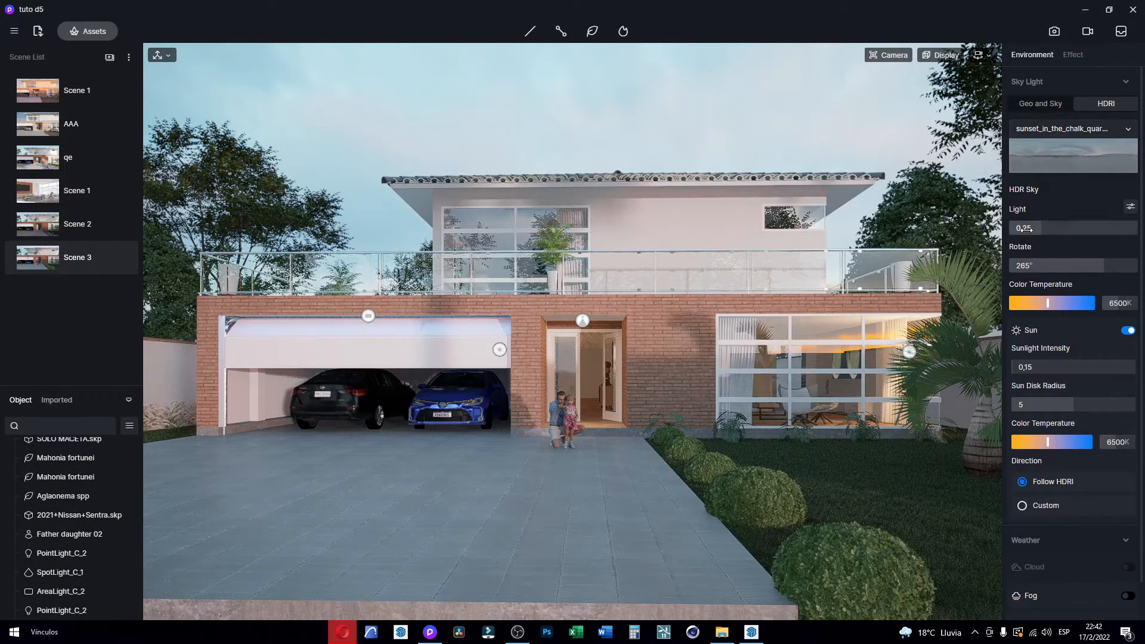
# Step: Try the custom HDRI vignaioli_night_16k as the sky, and replace it with syferfontein_1d_clear_16k
pyautogui.click(1136, 135)
pyautogui.scroll(-1, 1065, 367)
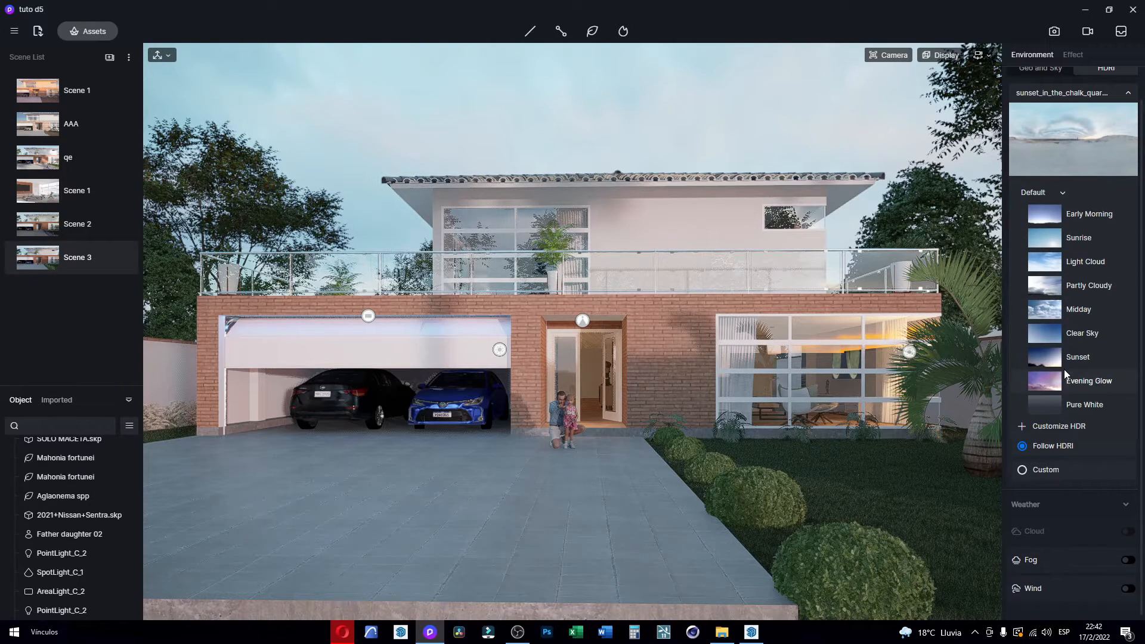
pyautogui.scroll(1, 1072, 360)
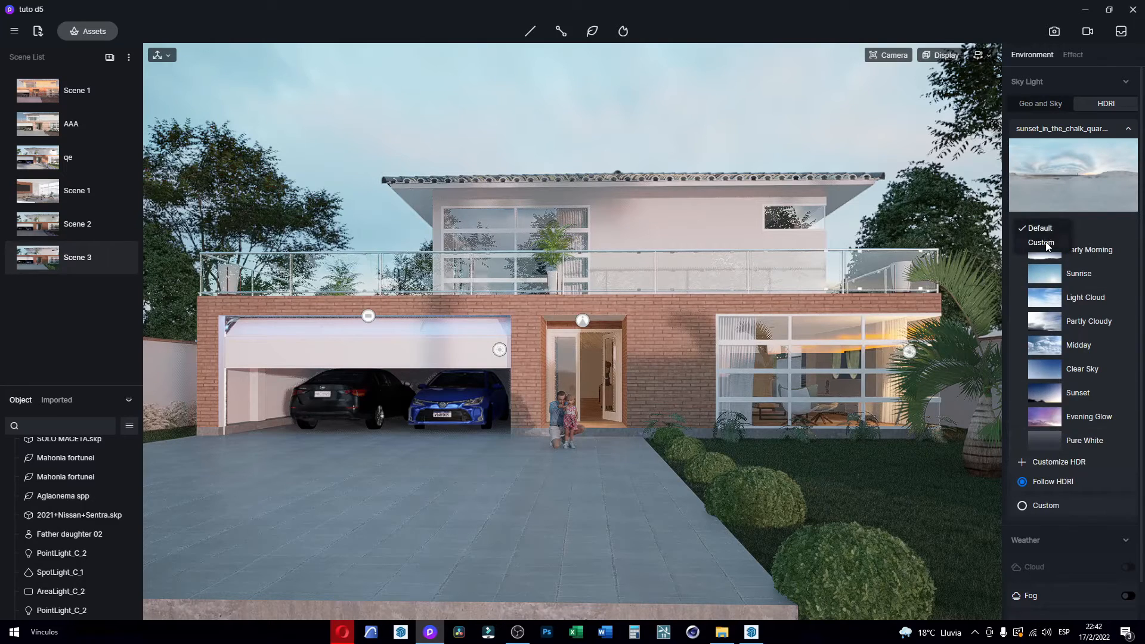
pyautogui.click(1044, 243)
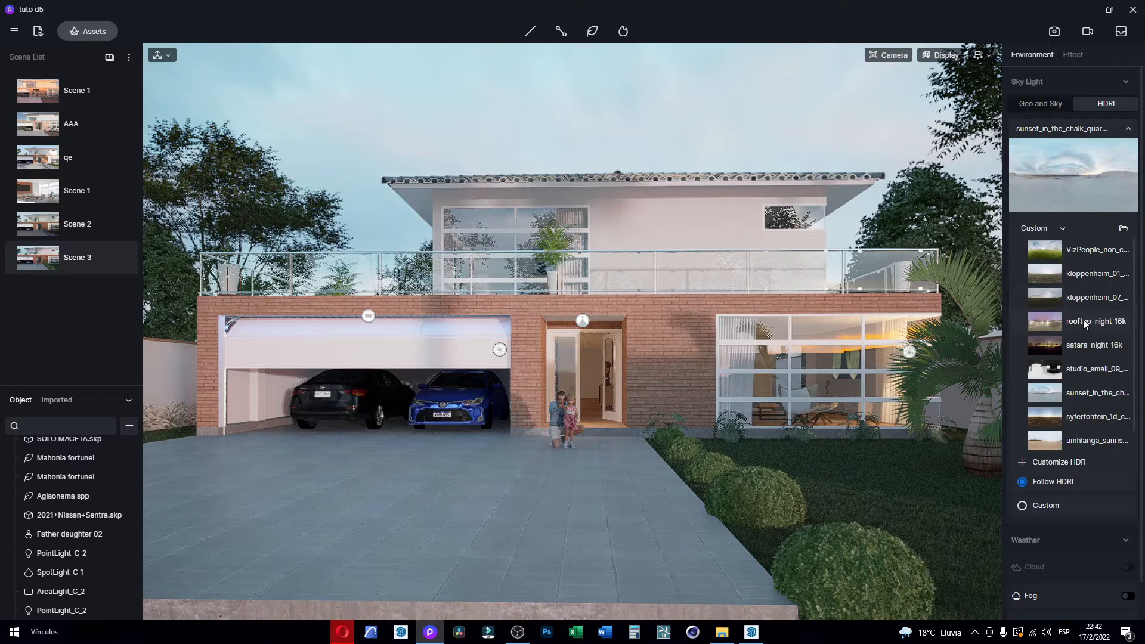
pyautogui.scroll(-3, 1082, 300)
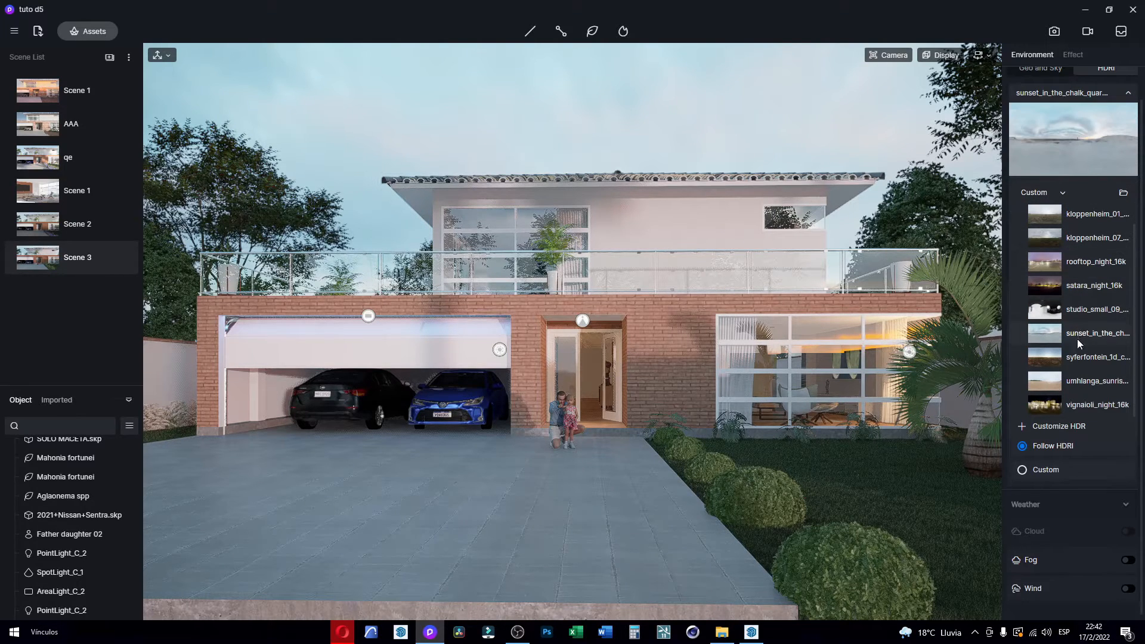
pyautogui.click(1089, 403)
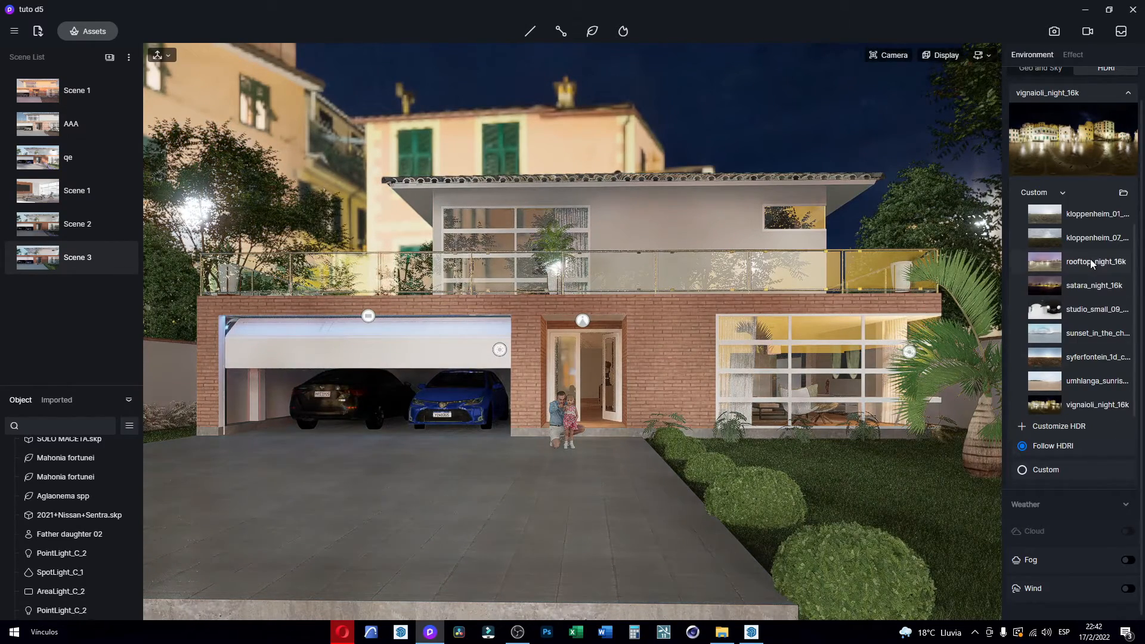
pyautogui.click(1092, 358)
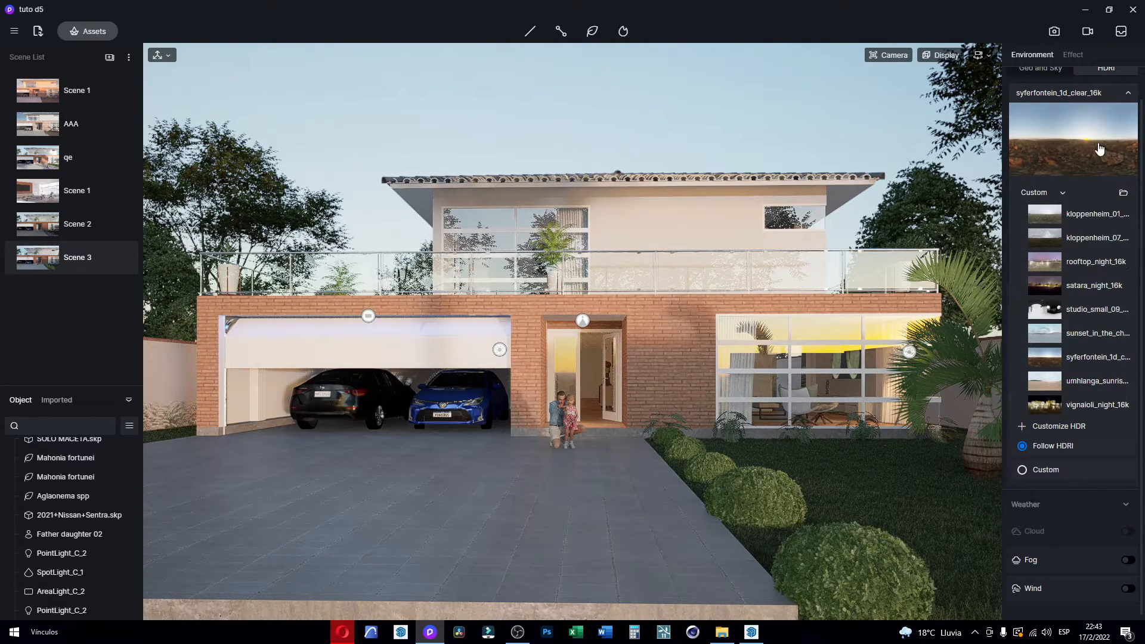
pyautogui.click(1097, 356)
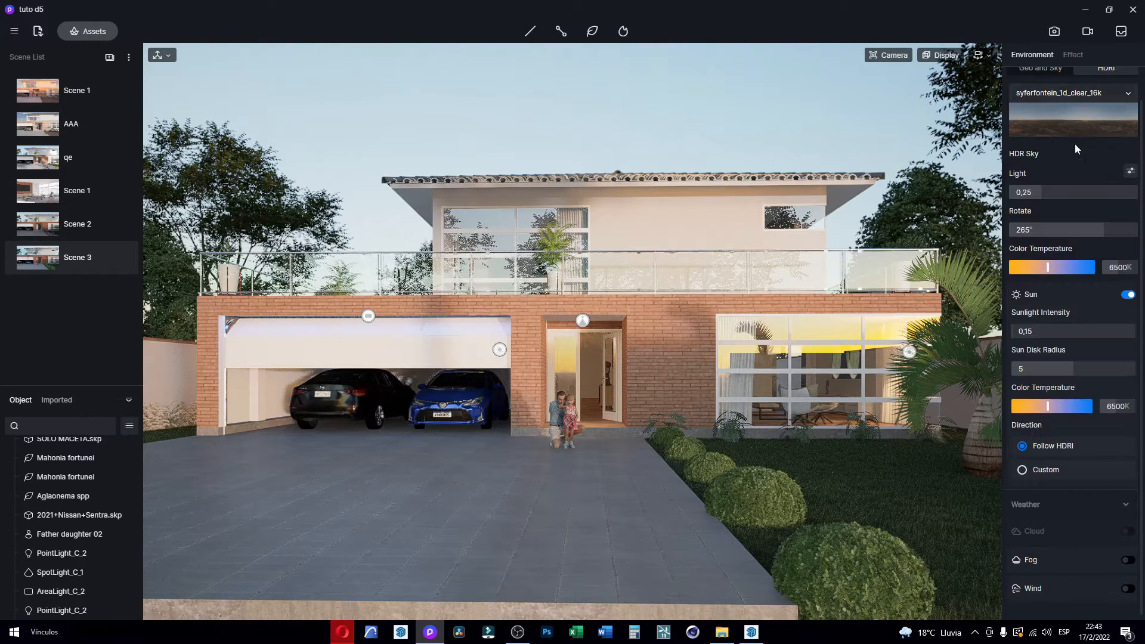
# Step: Rotate the HDRI sky to 115° and turn off the sun
pyautogui.moveTo(1077, 230); pyautogui.dragTo(1048, 236)
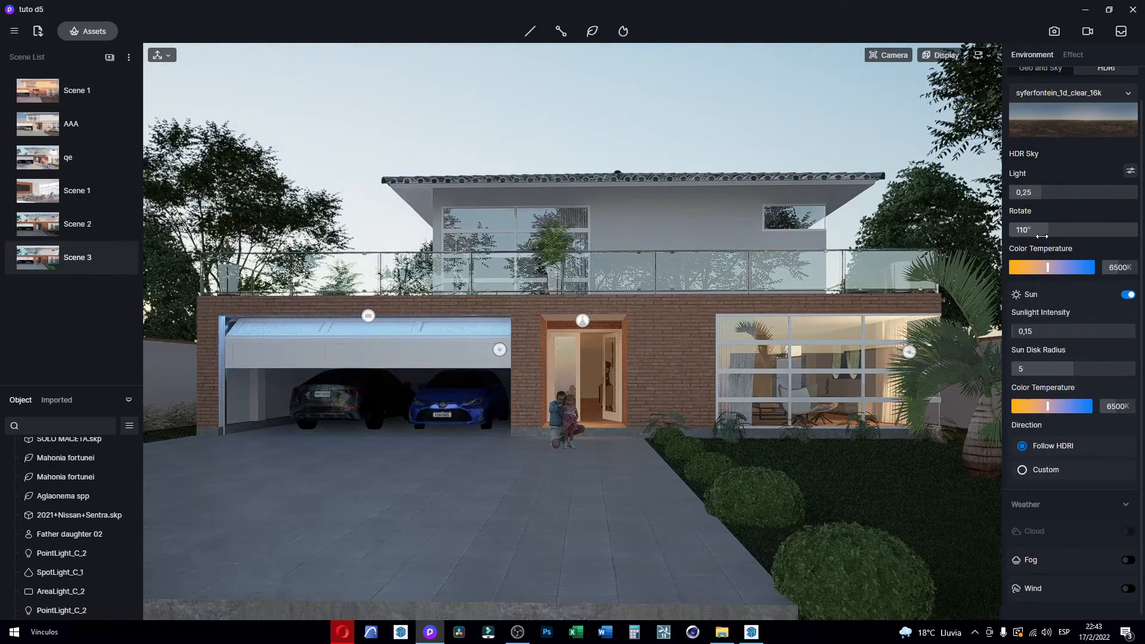
pyautogui.doubleClick(1042, 230)
pyautogui.write('1')
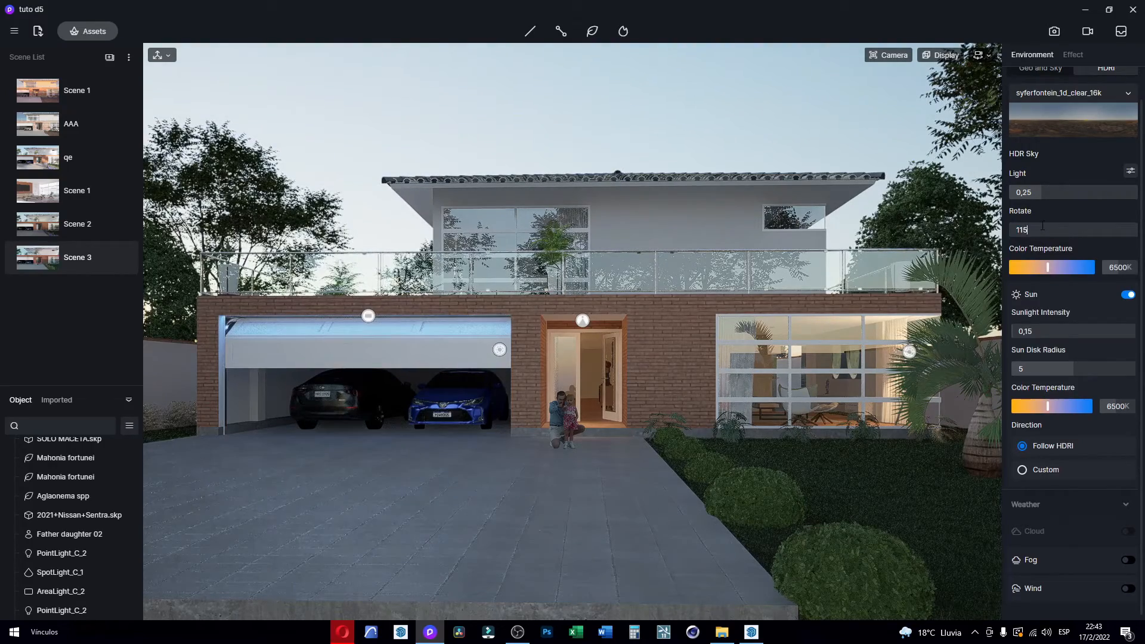
pyautogui.press('Return')
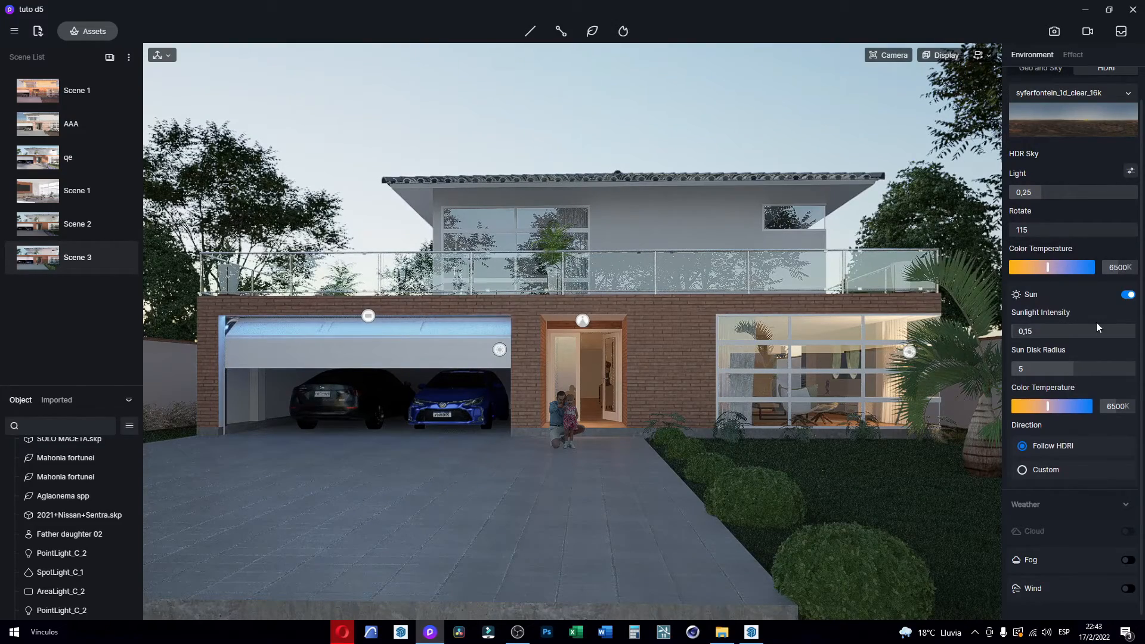
pyautogui.click(1129, 296)
pyautogui.click(1128, 296)
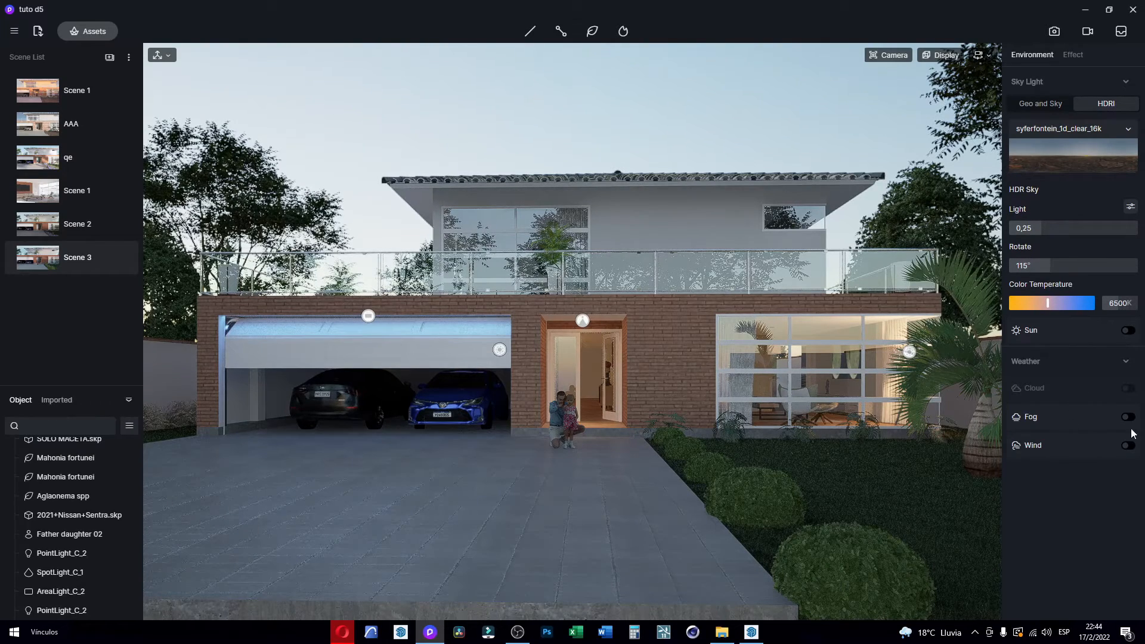
# Step: Split the HDR sky light into separate values, with Background at 0,1 and Skylight at 0,2
pyautogui.click(1130, 207)
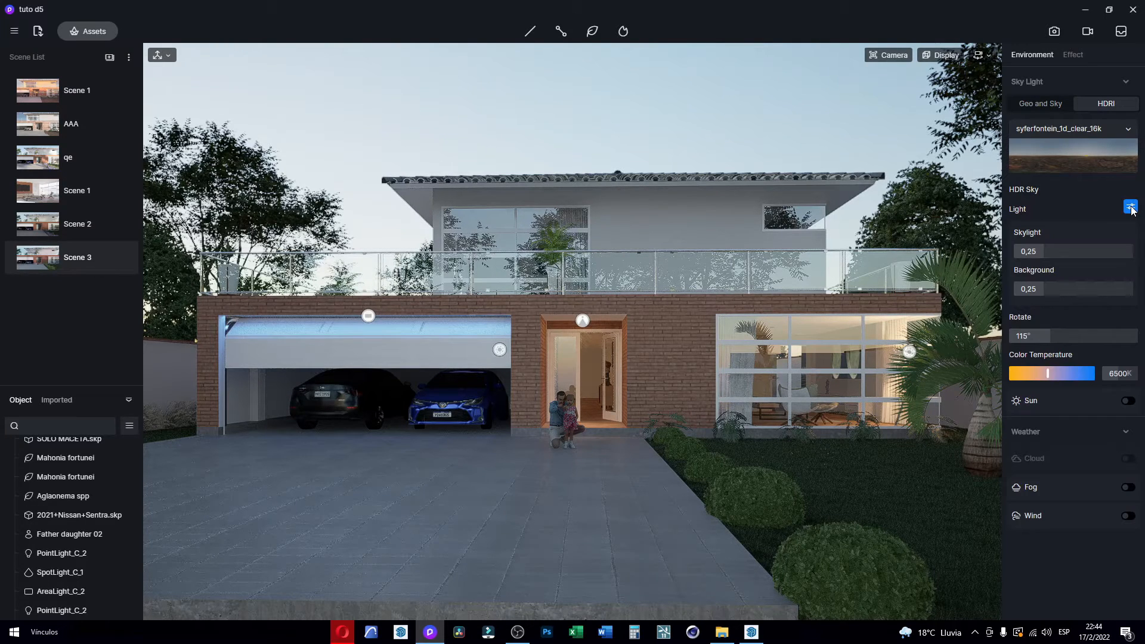
pyautogui.click(1130, 207)
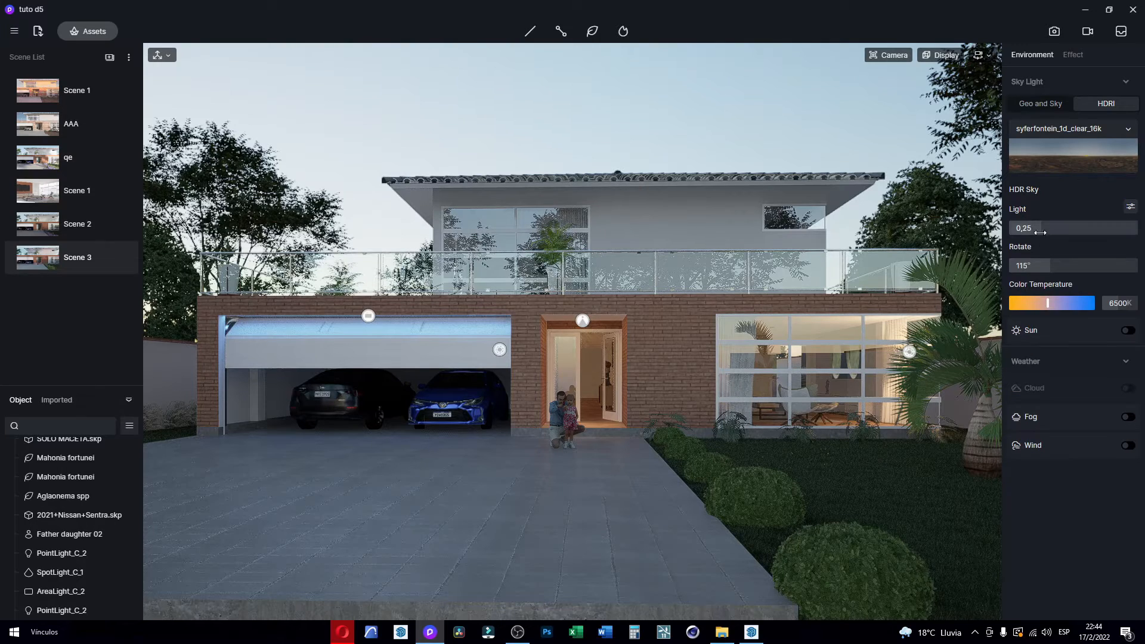
pyautogui.click(1129, 209)
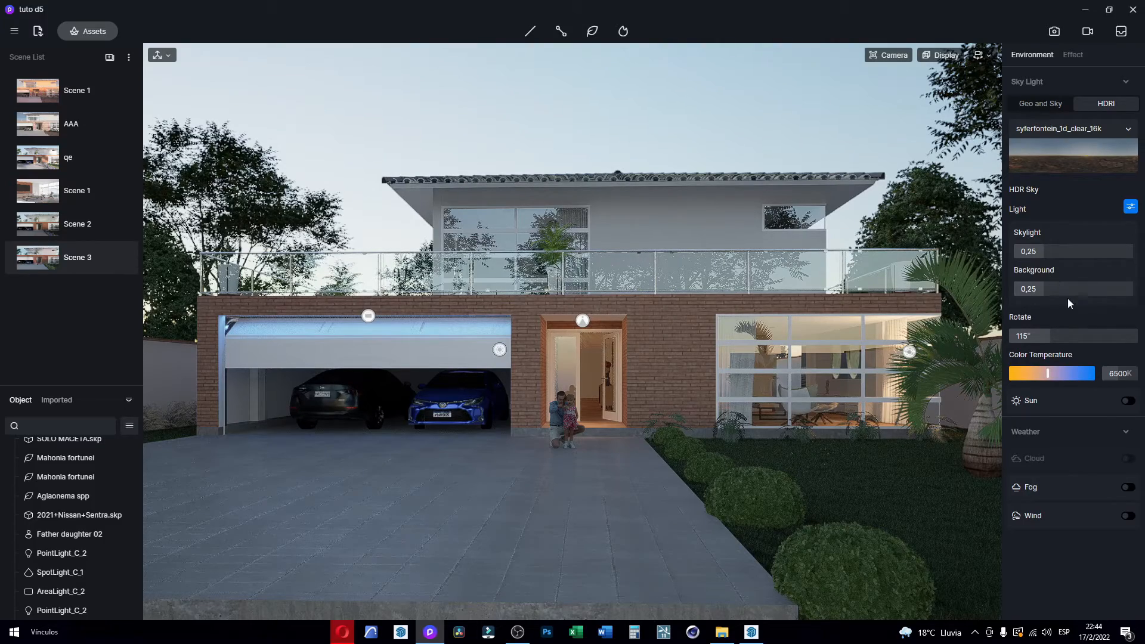
pyautogui.moveTo(1041, 291); pyautogui.dragTo(1025, 292)
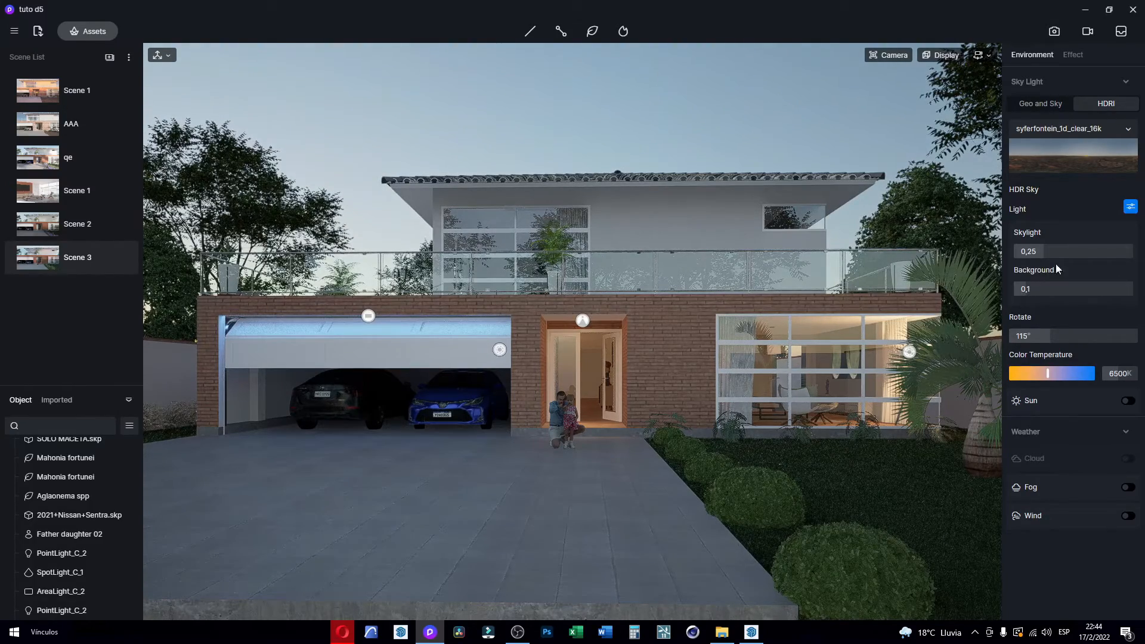
pyautogui.moveTo(1046, 253); pyautogui.dragTo(1038, 256)
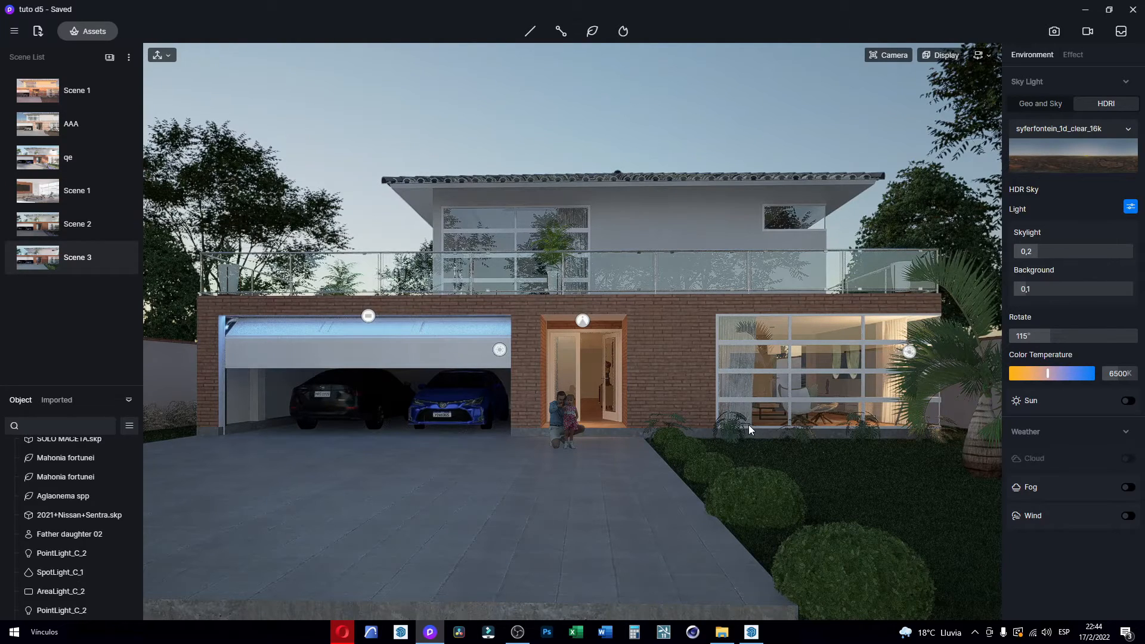
# Step: Move the father-and-daughter figure forward on the driveway to X -1751, and shift the bush row along the driveway slightly to Y 12820
pyautogui.click(563, 415)
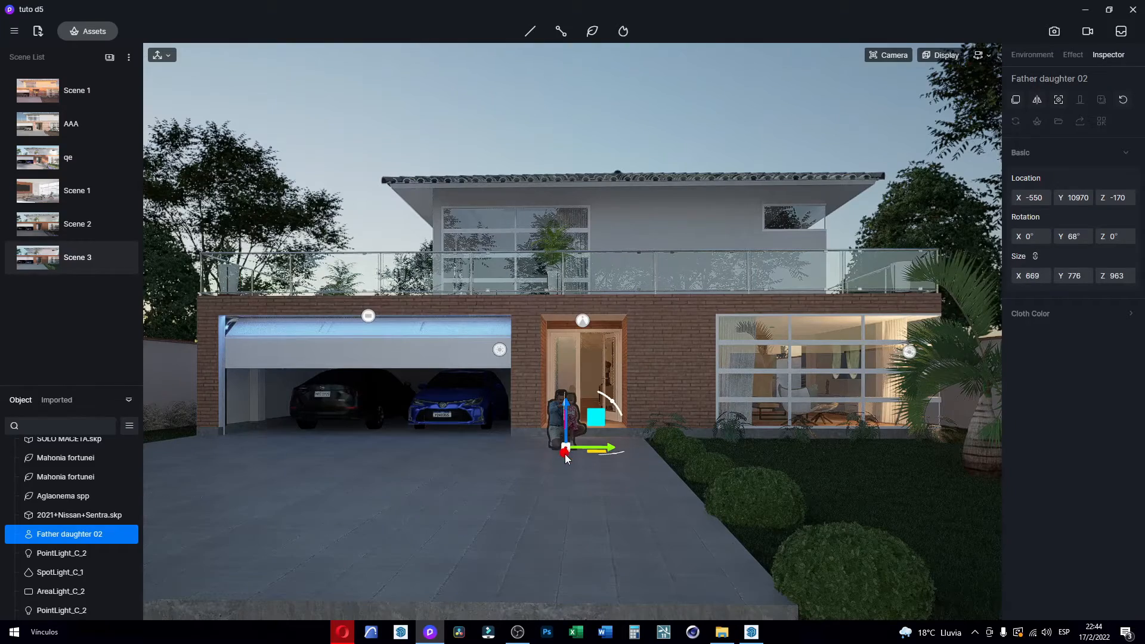
pyautogui.moveTo(562, 461); pyautogui.dragTo(567, 472)
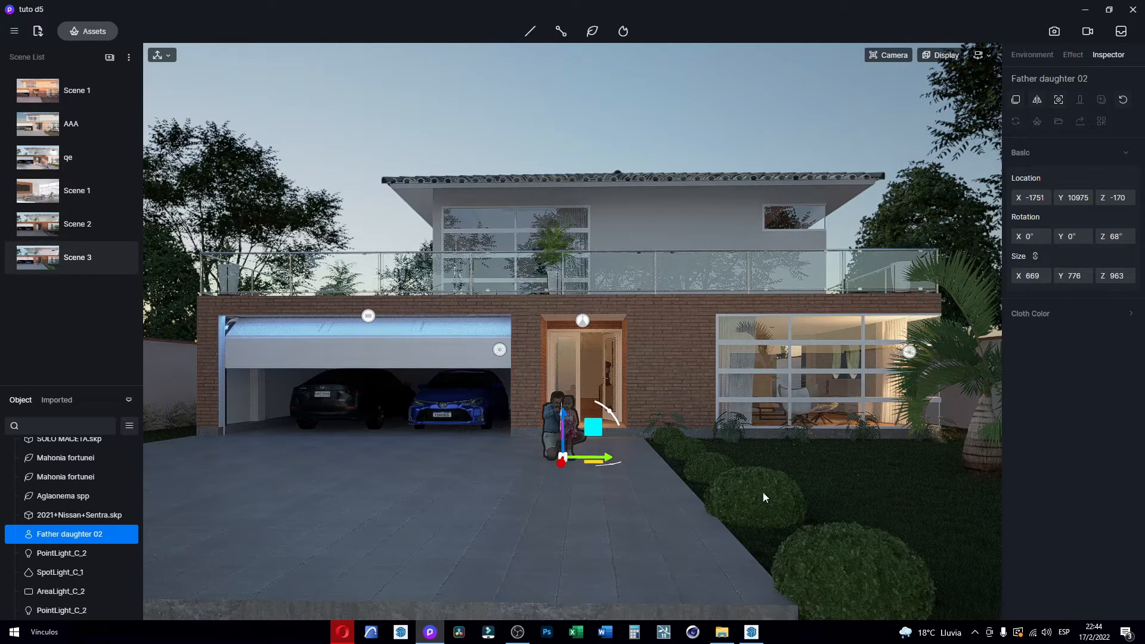
pyautogui.click(706, 474)
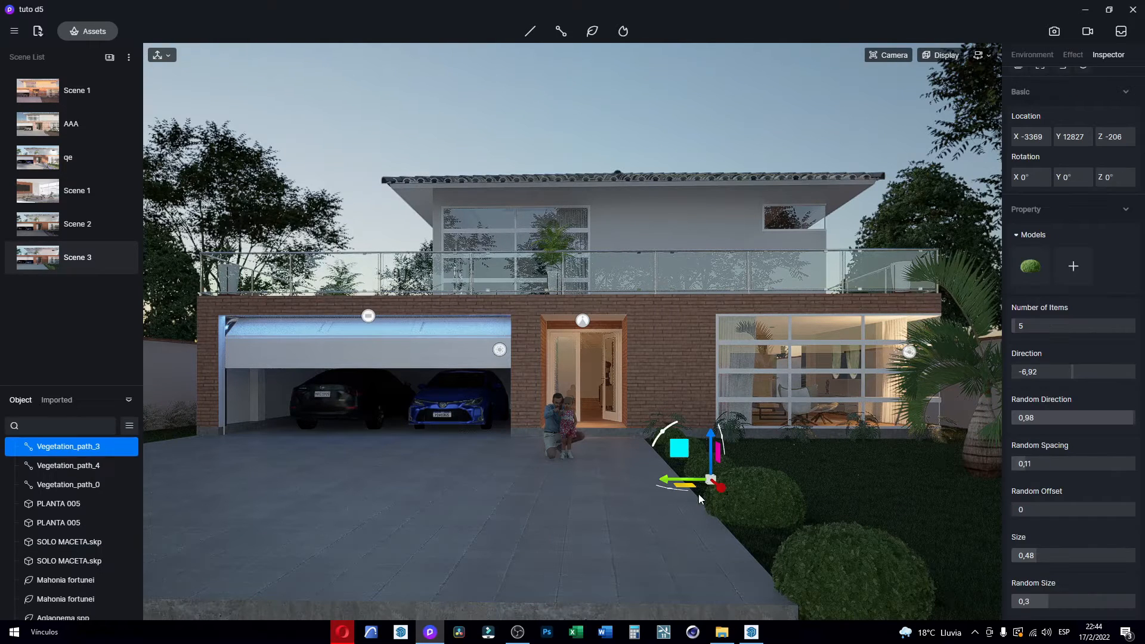
pyautogui.moveTo(672, 484); pyautogui.dragTo(668, 479)
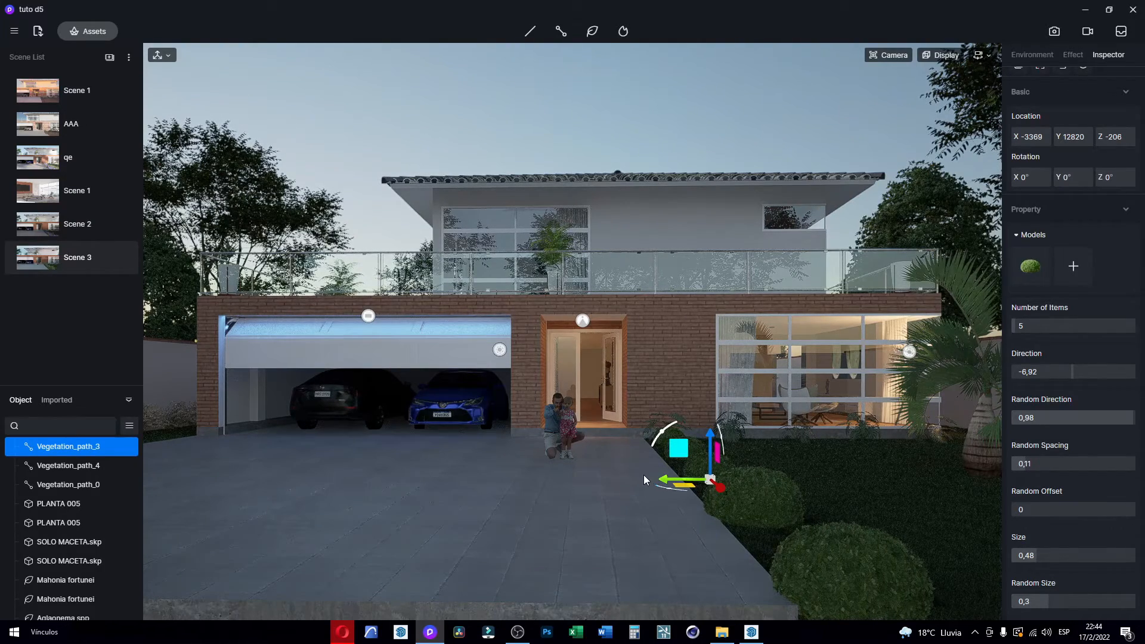
pyautogui.press('Escape')
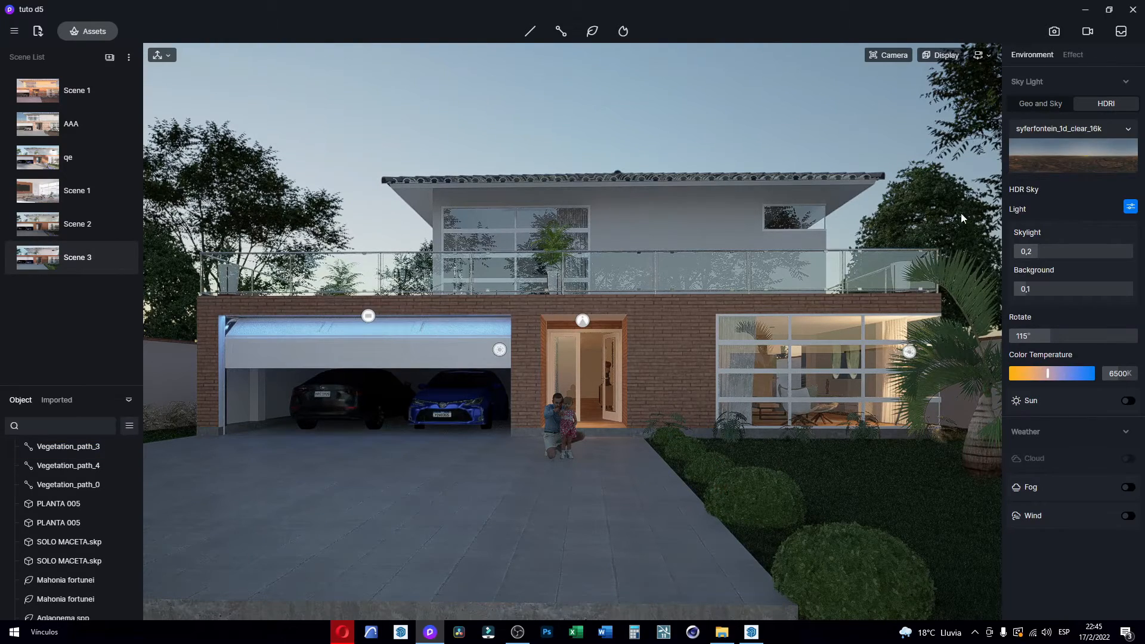
# Step: Adjust the post-processing to Exposure 0, Contrast 0,08, Lens flare 0, Bloom 0,4 and Saturation 0,1
pyautogui.click(1073, 55)
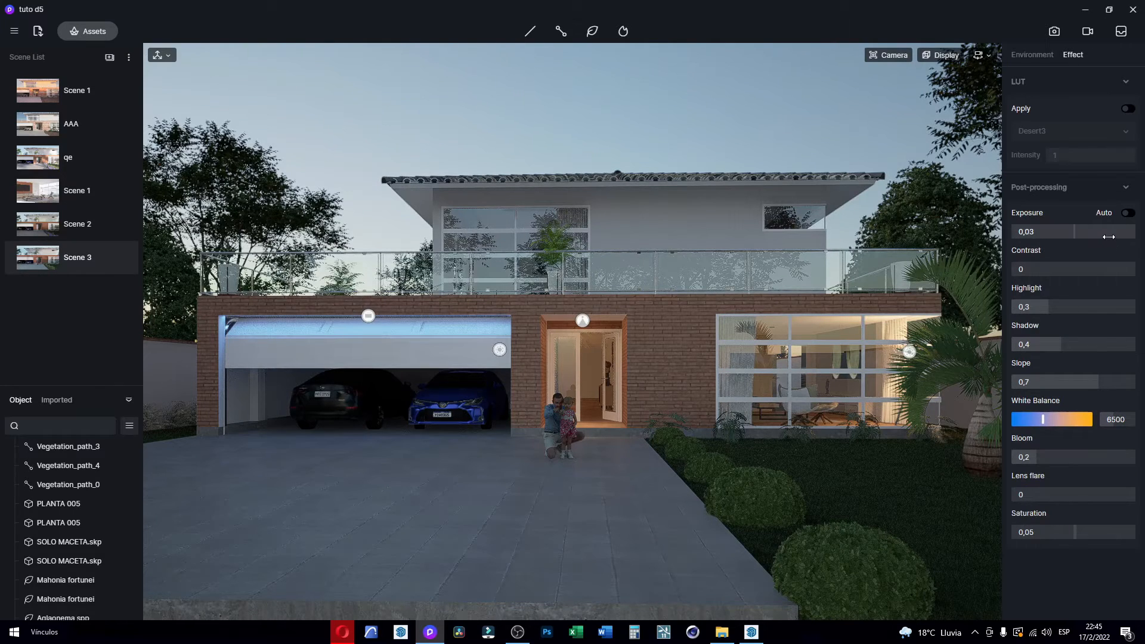
pyautogui.moveTo(1108, 237); pyautogui.dragTo(1107, 237)
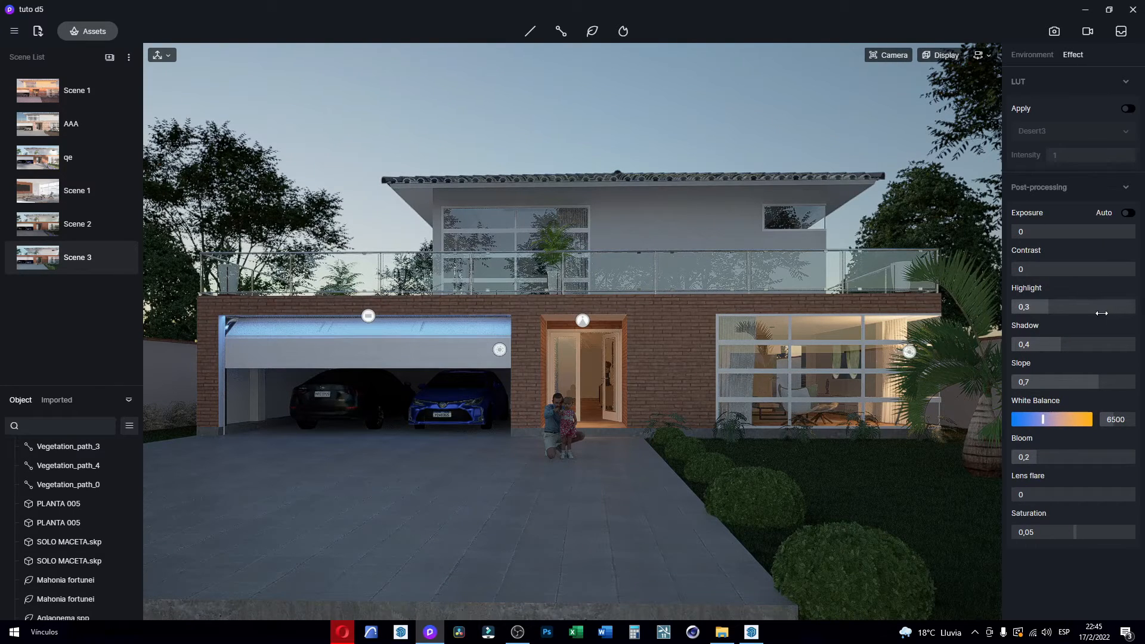
pyautogui.moveTo(1068, 272); pyautogui.dragTo(1079, 274)
pyautogui.moveTo(1020, 500)
pyautogui.mouseDown()
pyautogui.moveTo(1104, 497)
pyautogui.moveTo(1008, 498)
pyautogui.mouseUp()
pyautogui.moveTo(1037, 458); pyautogui.dragTo(1061, 461)
pyautogui.moveTo(1082, 535)
pyautogui.mouseDown()
pyautogui.moveTo(1109, 537)
pyautogui.moveTo(1079, 538)
pyautogui.mouseUp()
pyautogui.moveTo(1079, 538); pyautogui.dragTo(1079, 538)
# Step: Save the current view and settings as a new scene named noche
pyautogui.moveTo(119, 266)
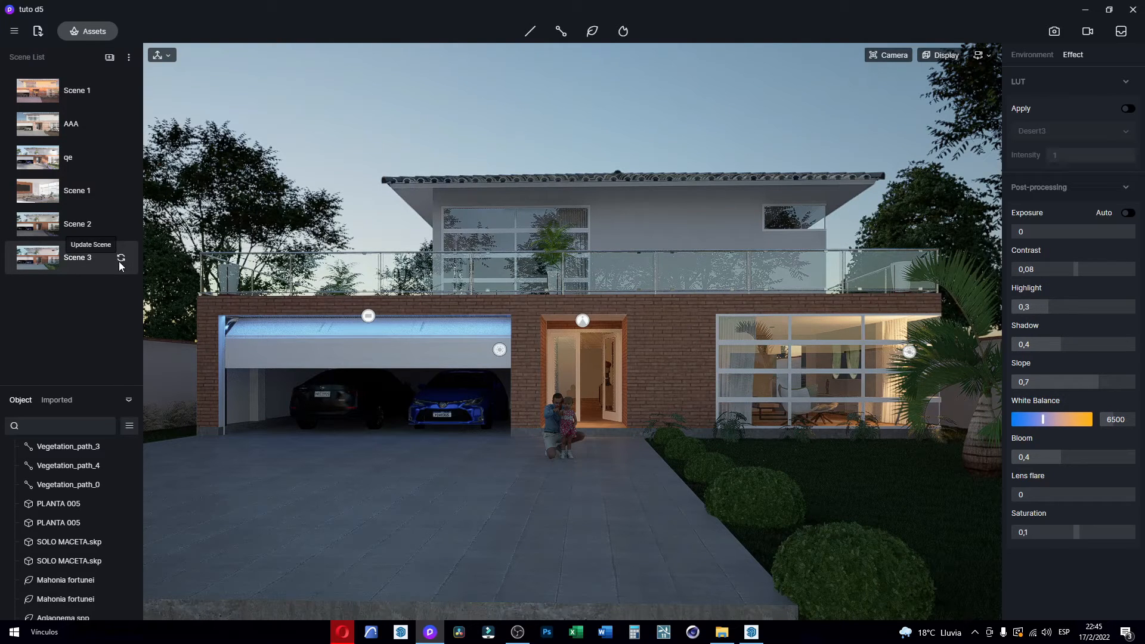
pyautogui.click(109, 57)
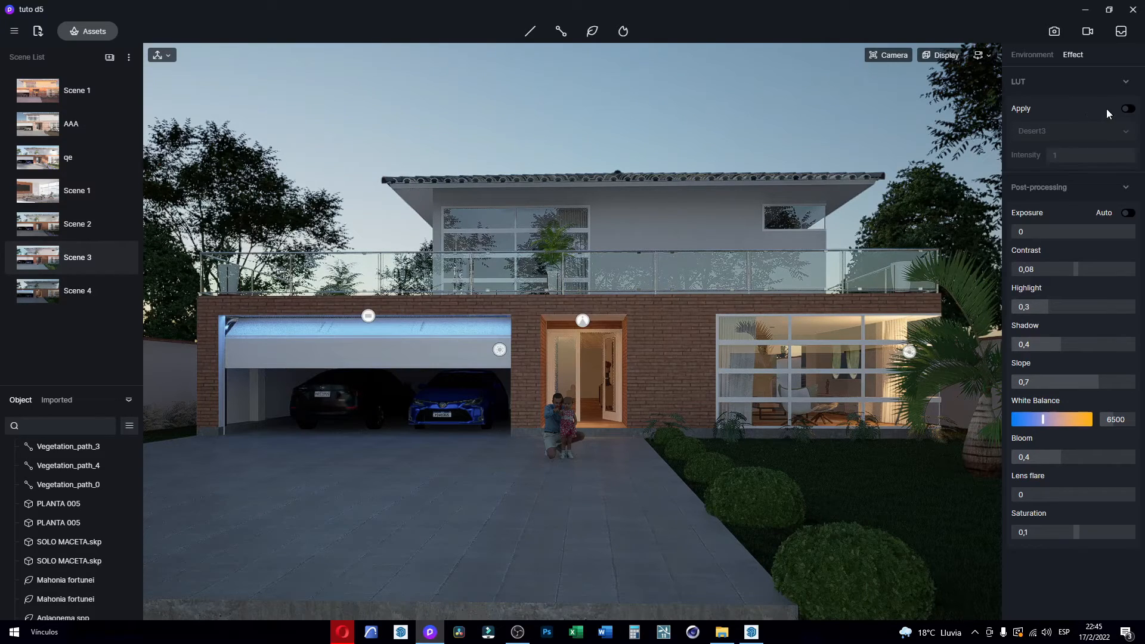
pyautogui.doubleClick(87, 291)
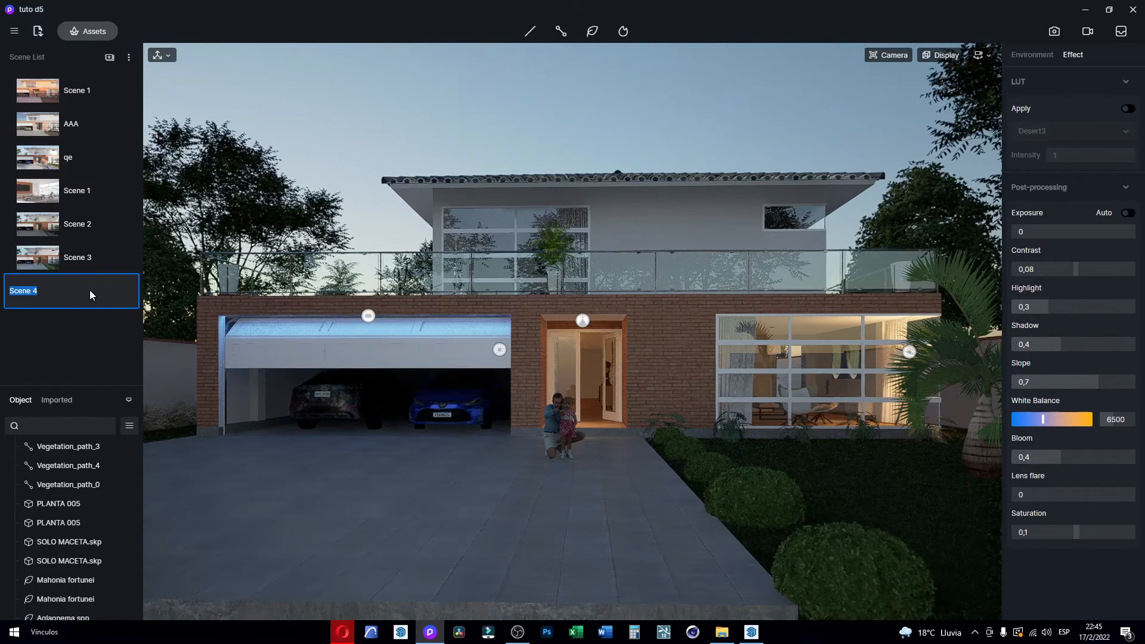
pyautogui.write('noche')
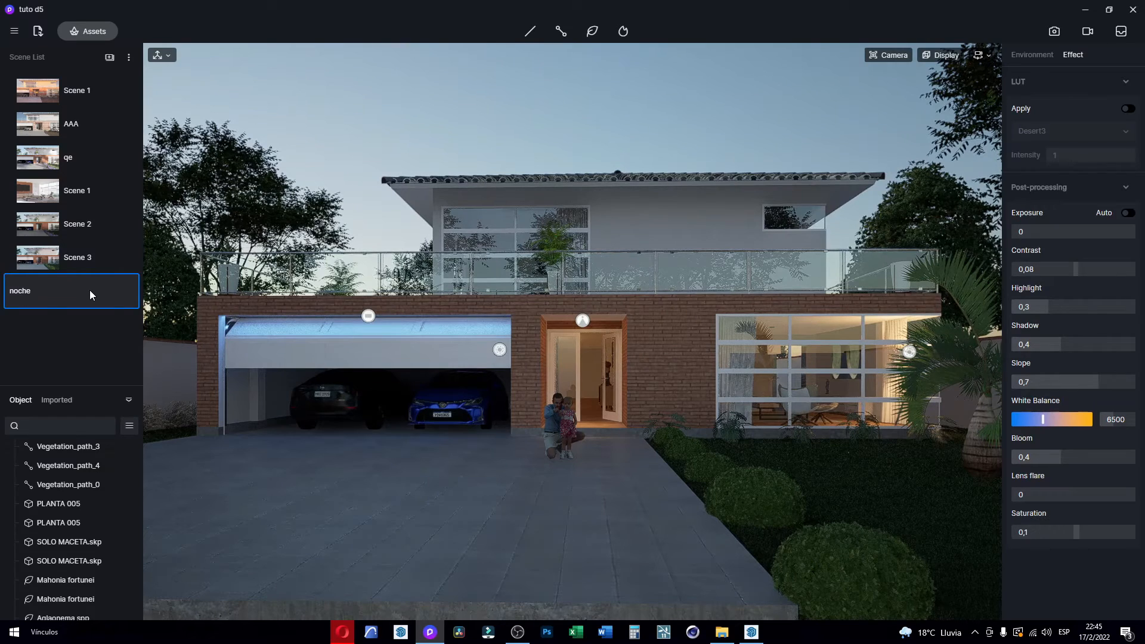
pyautogui.click(89, 331)
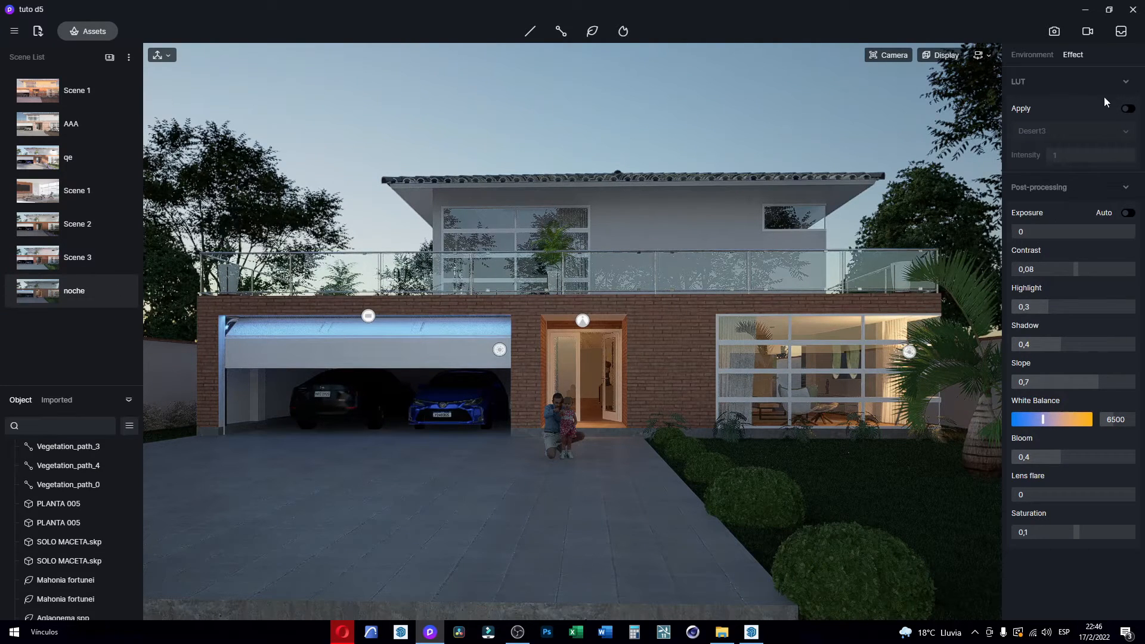
# Step: Enable the LUT effect and choose the Day Night preset
pyautogui.click(1126, 82)
pyautogui.click(1126, 82)
pyautogui.click(1128, 109)
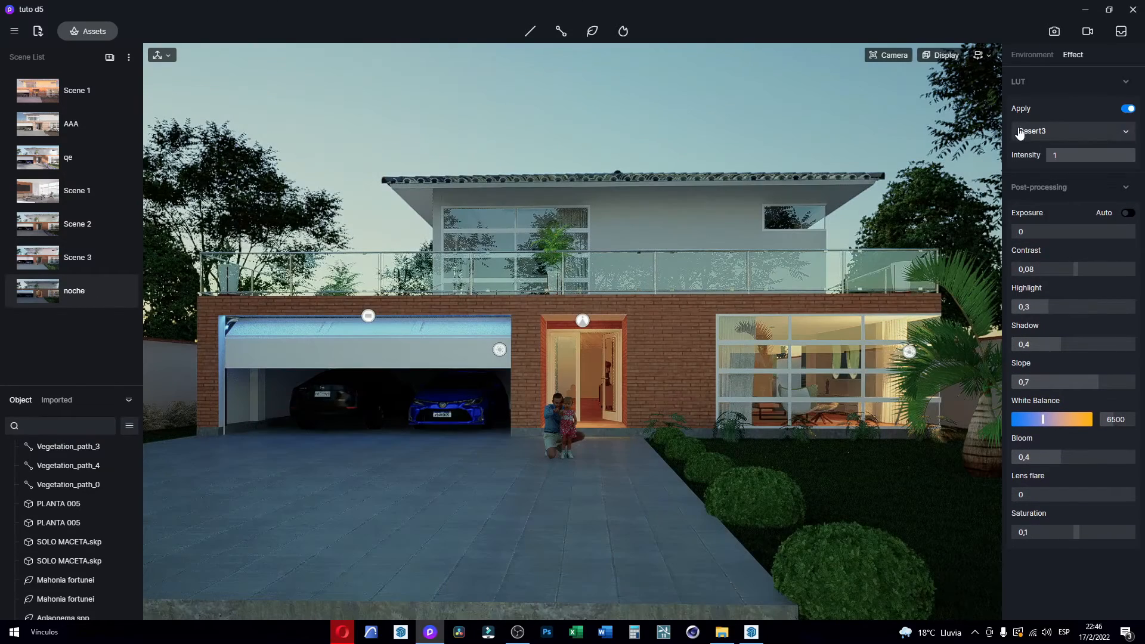
pyautogui.click(1101, 132)
pyautogui.click(1067, 217)
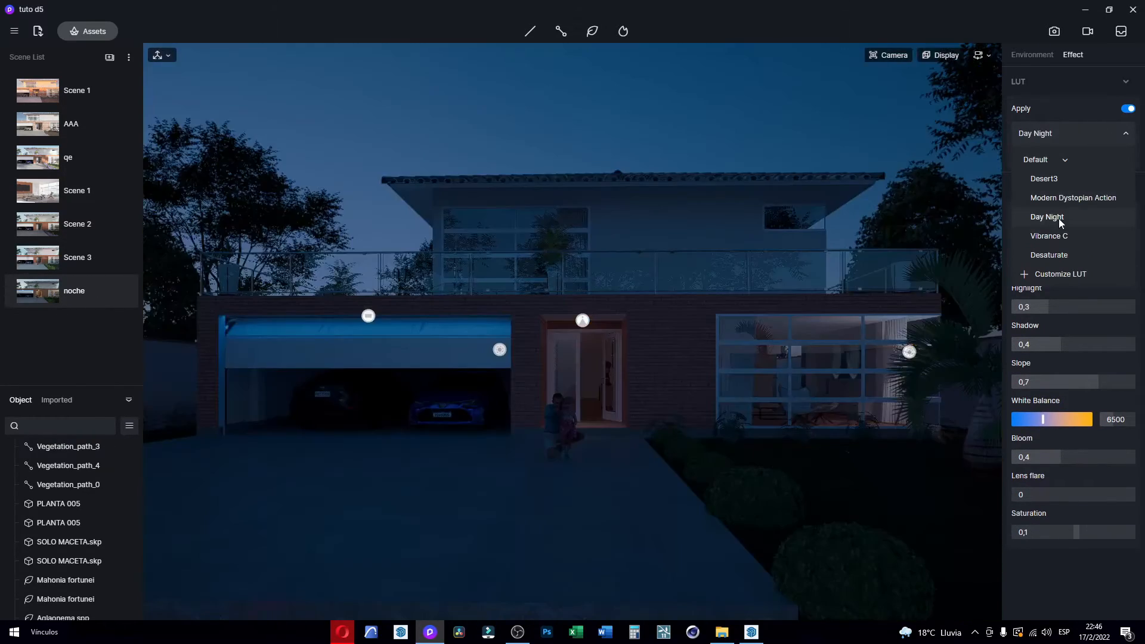
pyautogui.click(1058, 218)
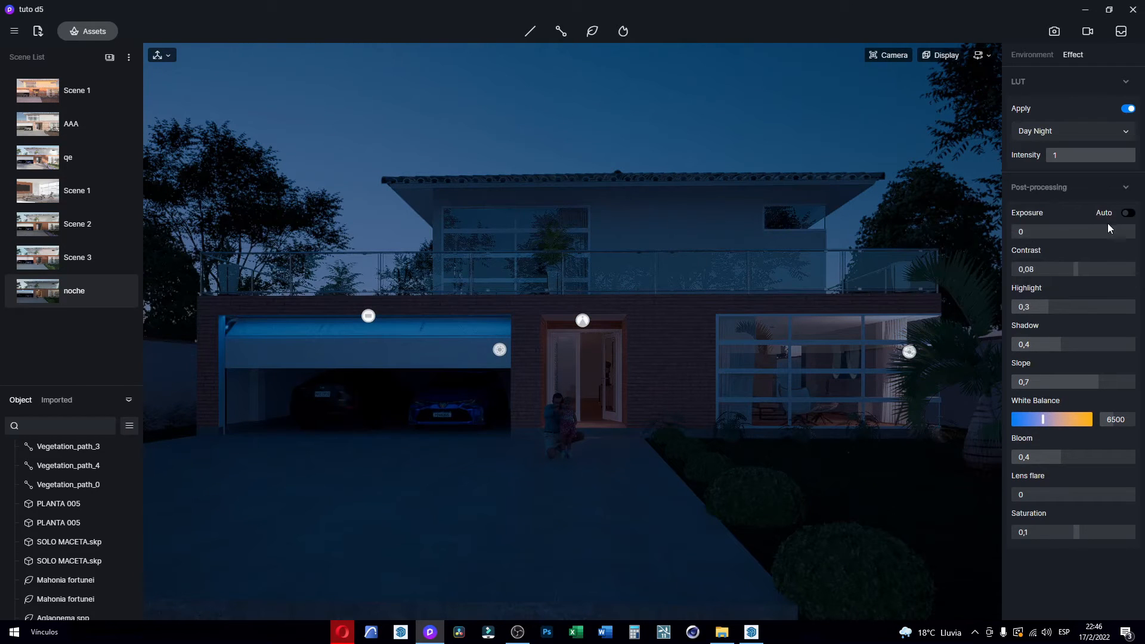
# Step: Lower the Day Night LUT intensity to 0,25 and collapse the post-processing settings
pyautogui.moveTo(1131, 159); pyautogui.dragTo(1068, 162)
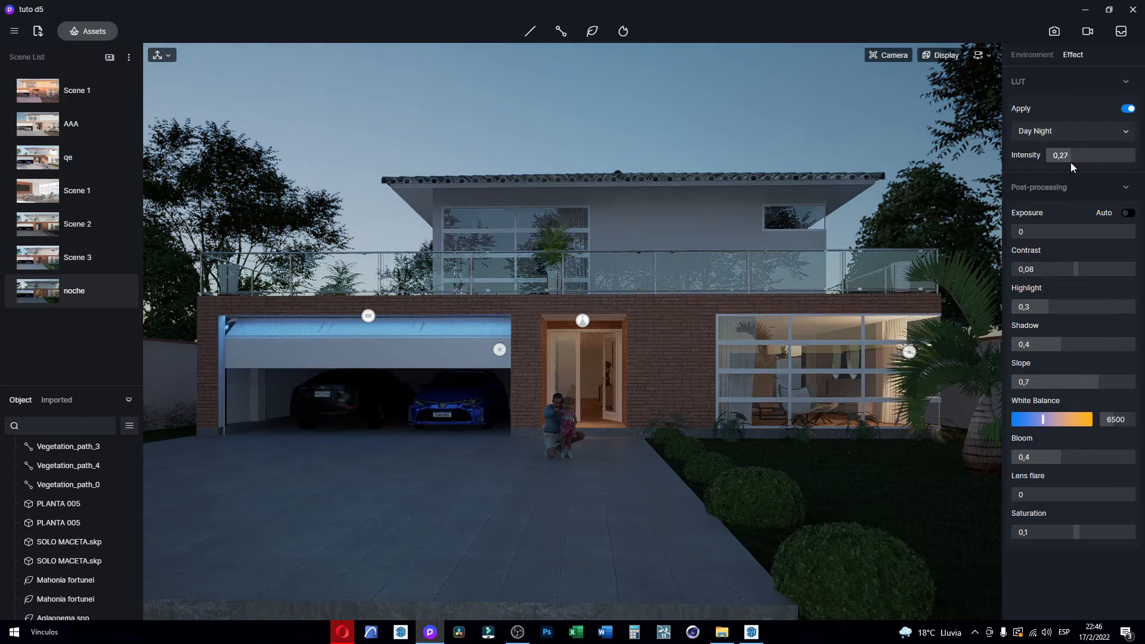
pyautogui.moveTo(1071, 163); pyautogui.dragTo(1067, 161)
pyautogui.click(1086, 177)
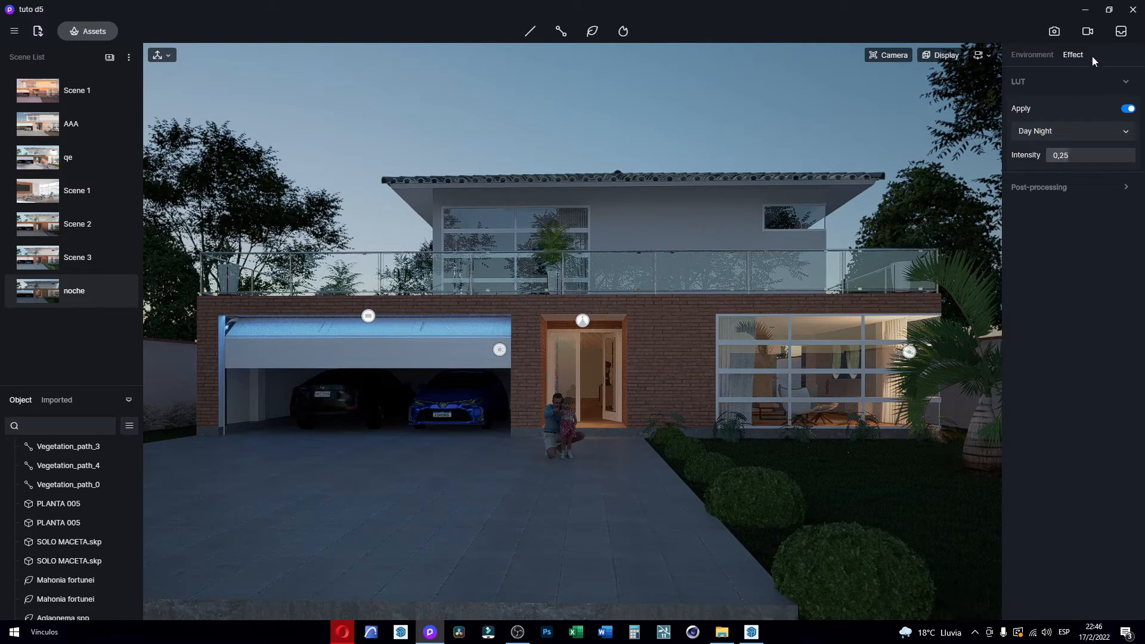
# Step: Set up a still image render with a 16:9 aspect ratio and a custom size of 1920 by 1080
pyautogui.click(1062, 36)
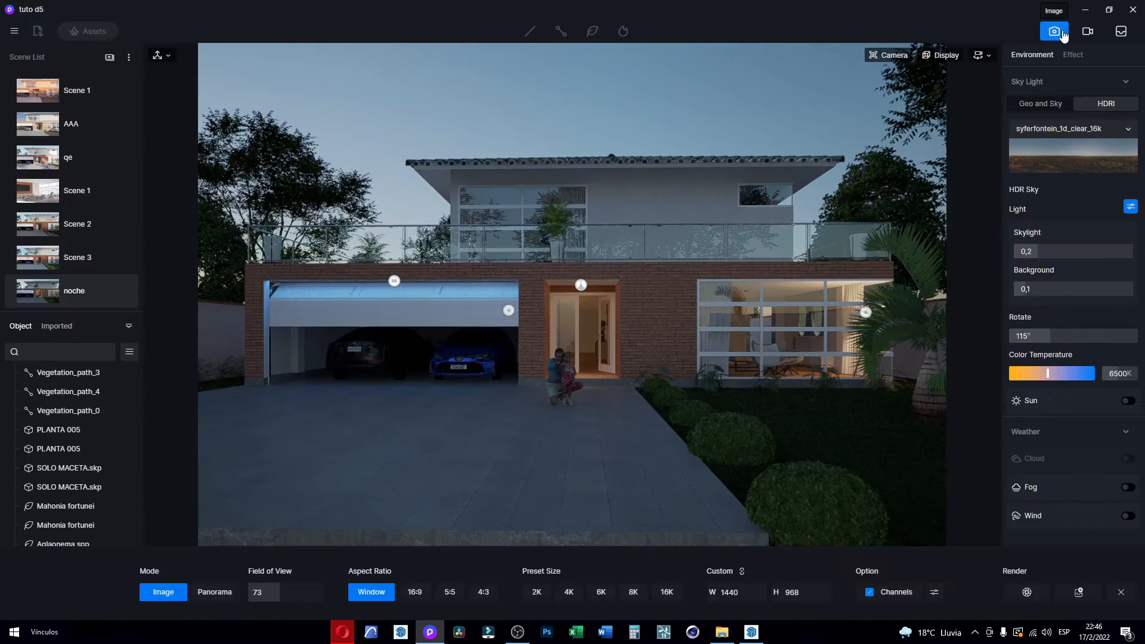
pyautogui.click(417, 589)
pyautogui.click(750, 596)
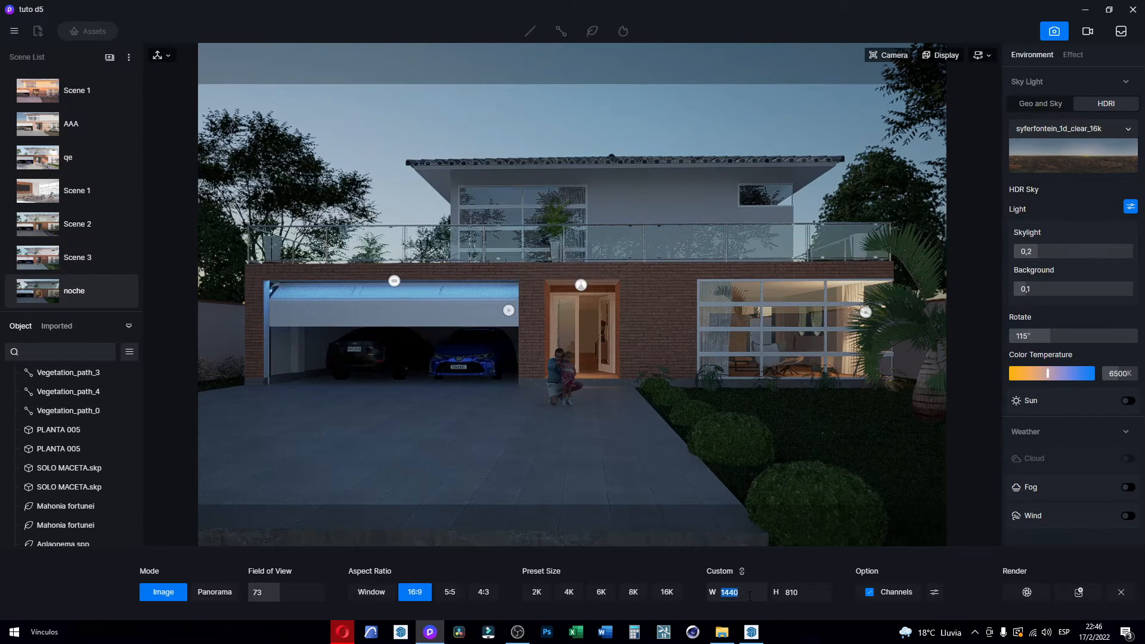
pyautogui.write('1920')
pyautogui.click(799, 593)
pyautogui.write('1080')
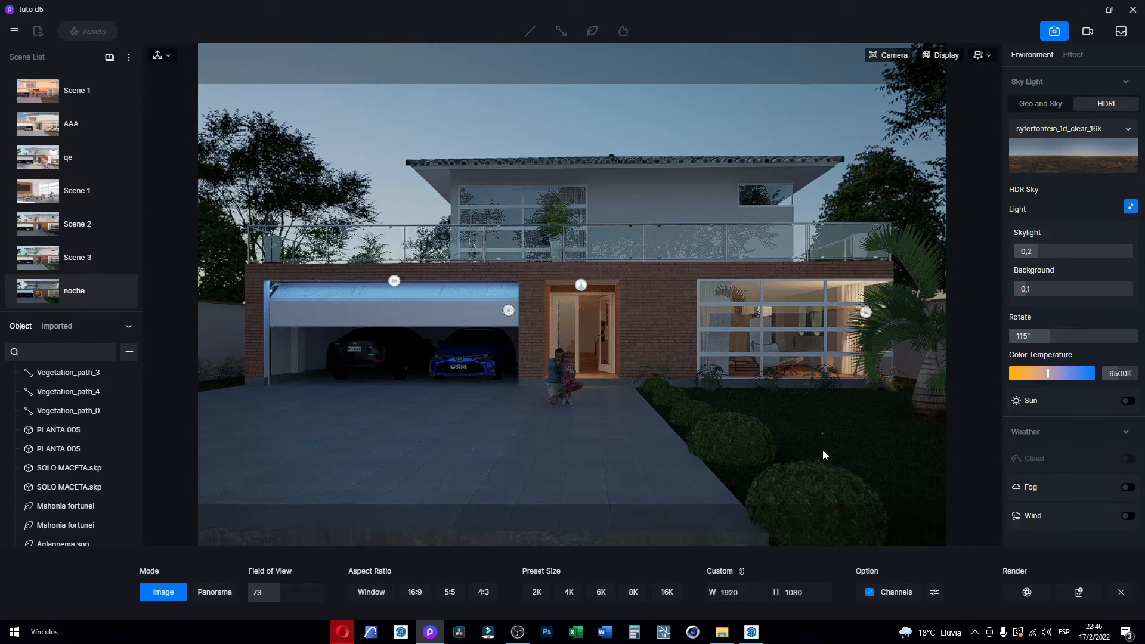
# Step: Turn off the Channels output and render the noche scene as an image
pyautogui.click(870, 593)
pyautogui.click(1028, 592)
pyautogui.click(869, 598)
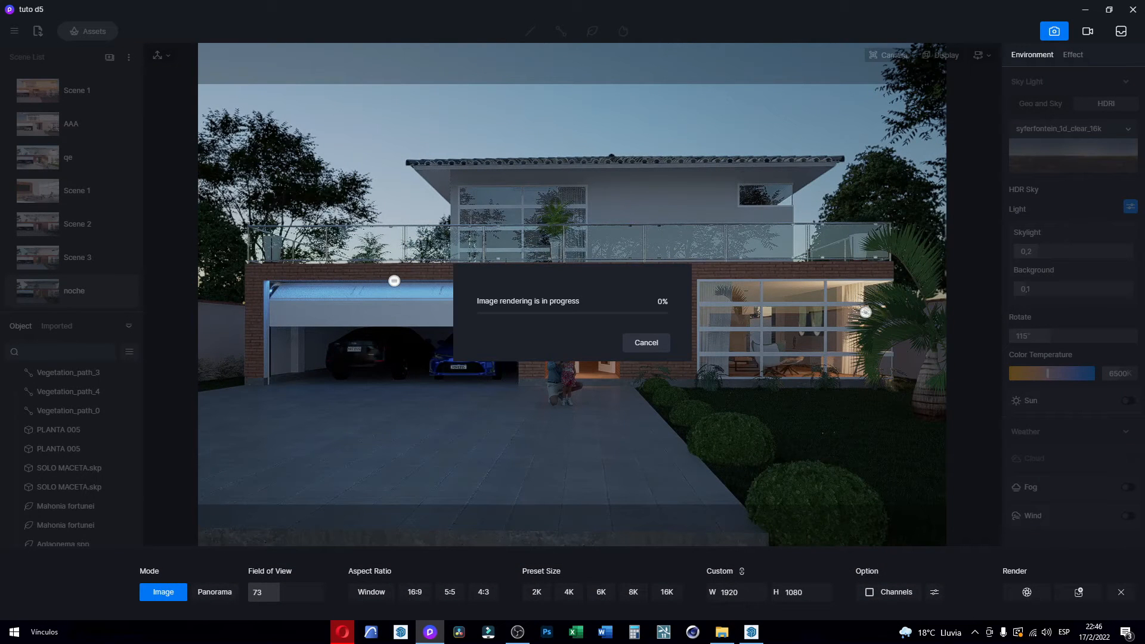
pyautogui.hotkey('alt', 'Tab')
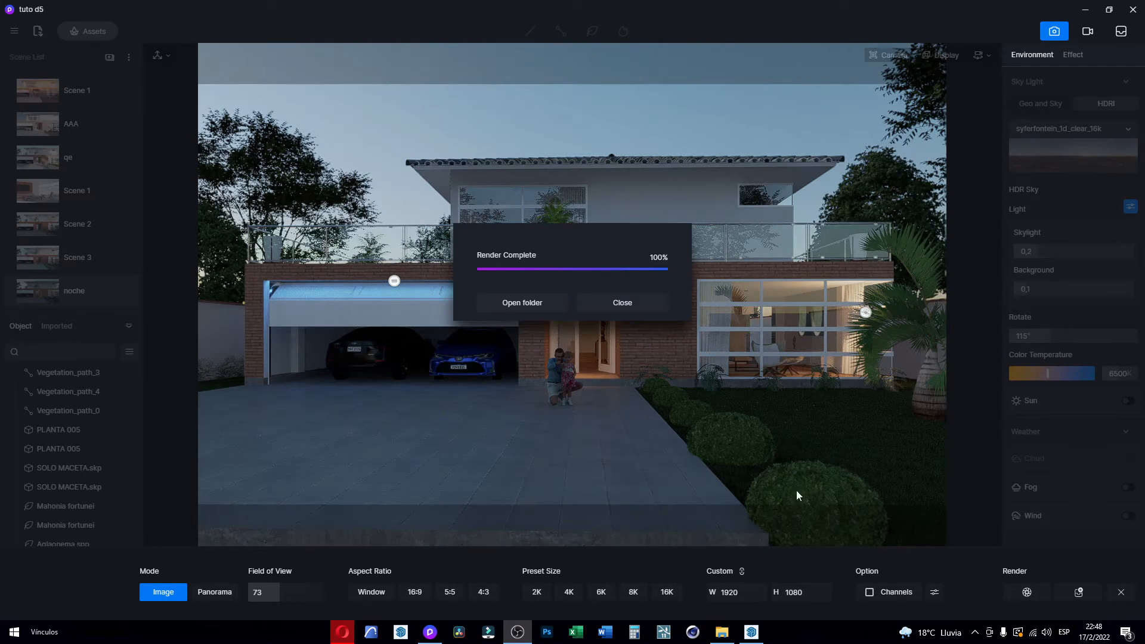
# Step: Review the finished render full screen from its output folder, then close it and leave the image render mode
pyautogui.click(535, 307)
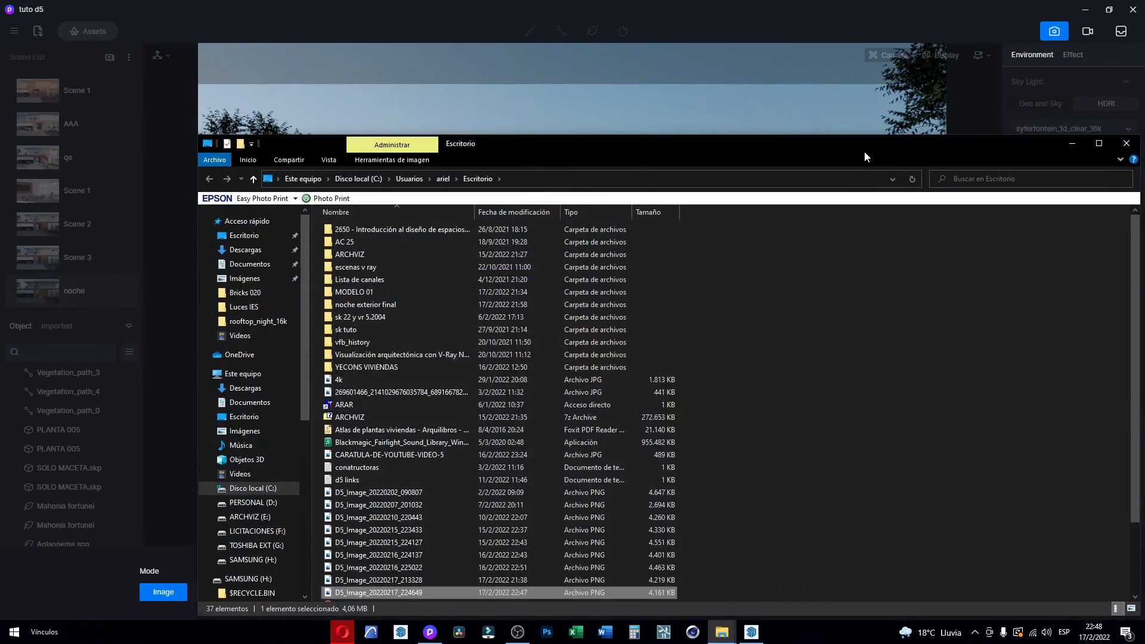
pyautogui.click(1125, 143)
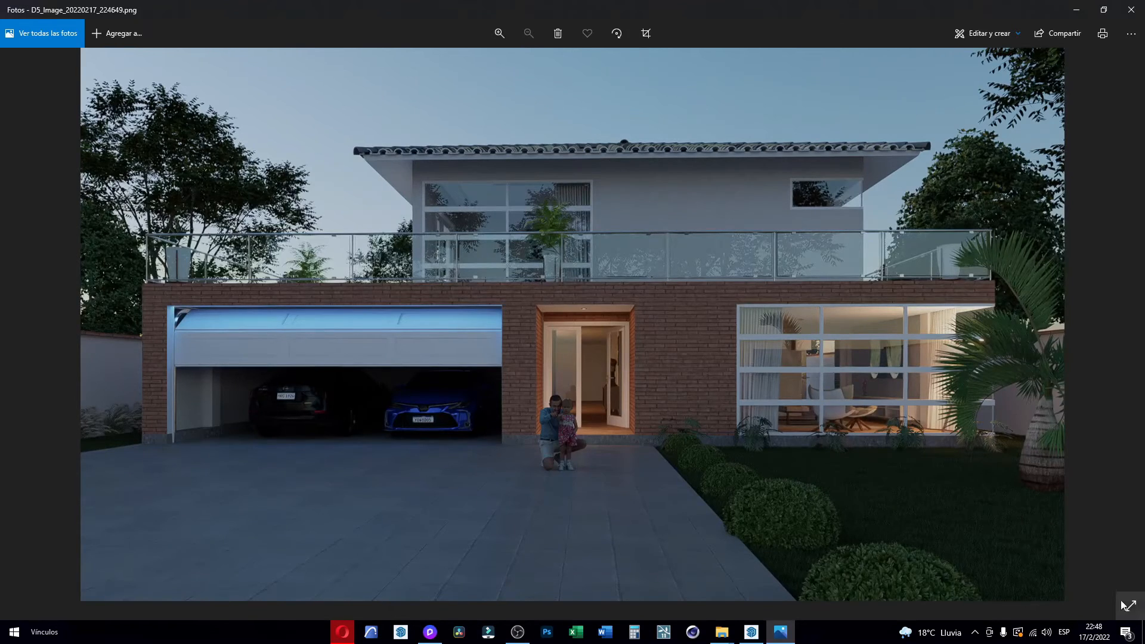
pyautogui.click(1120, 605)
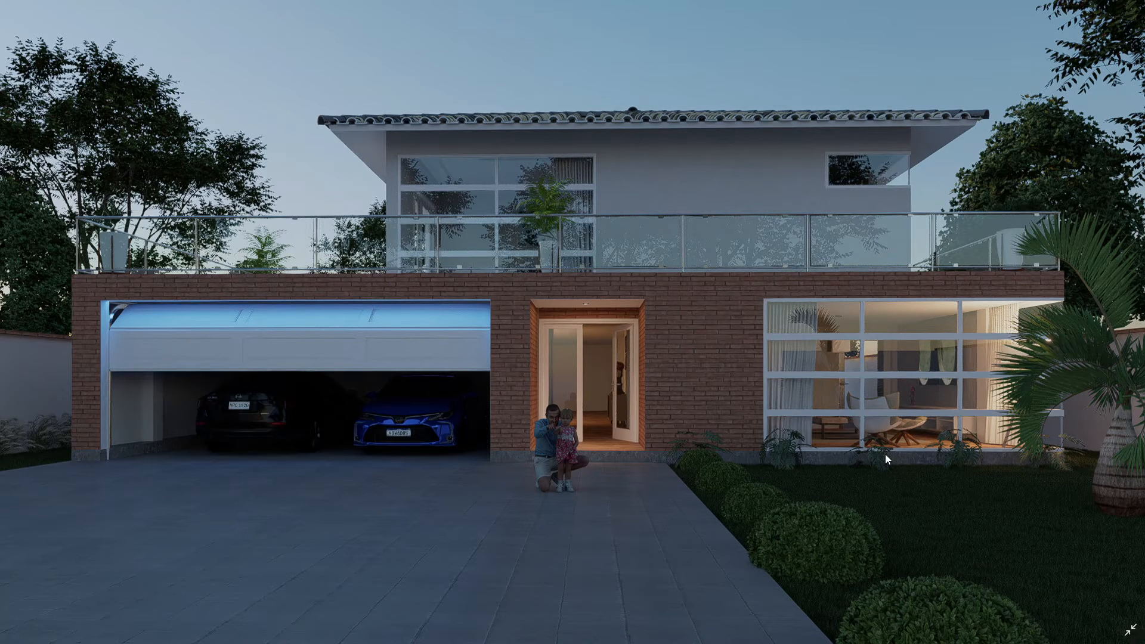
pyautogui.click(1130, 629)
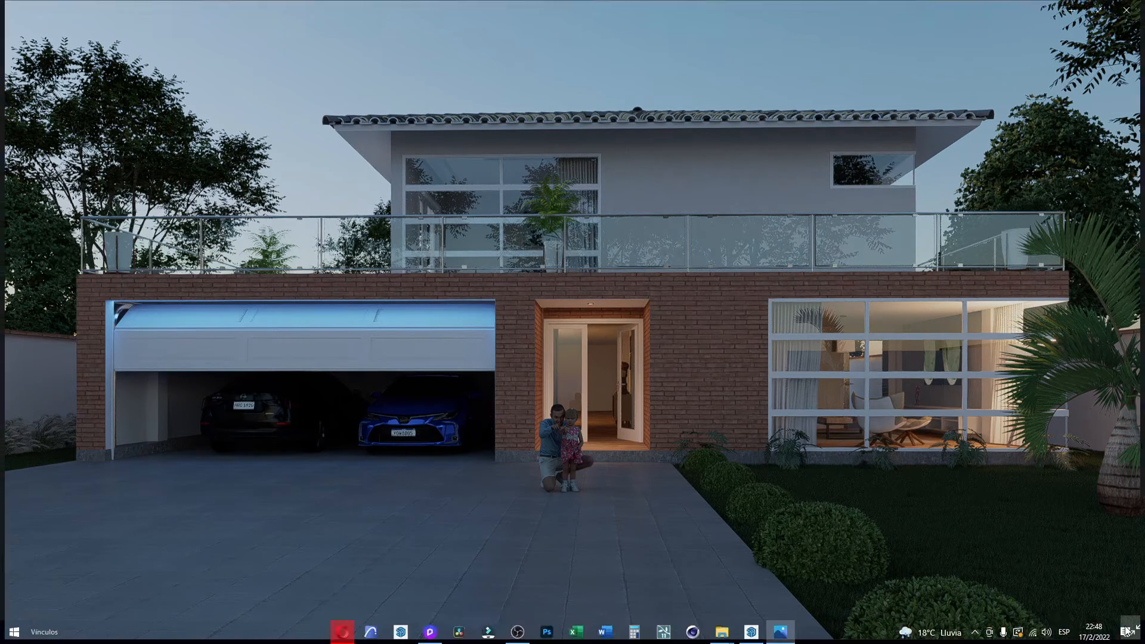
pyautogui.click(1131, 10)
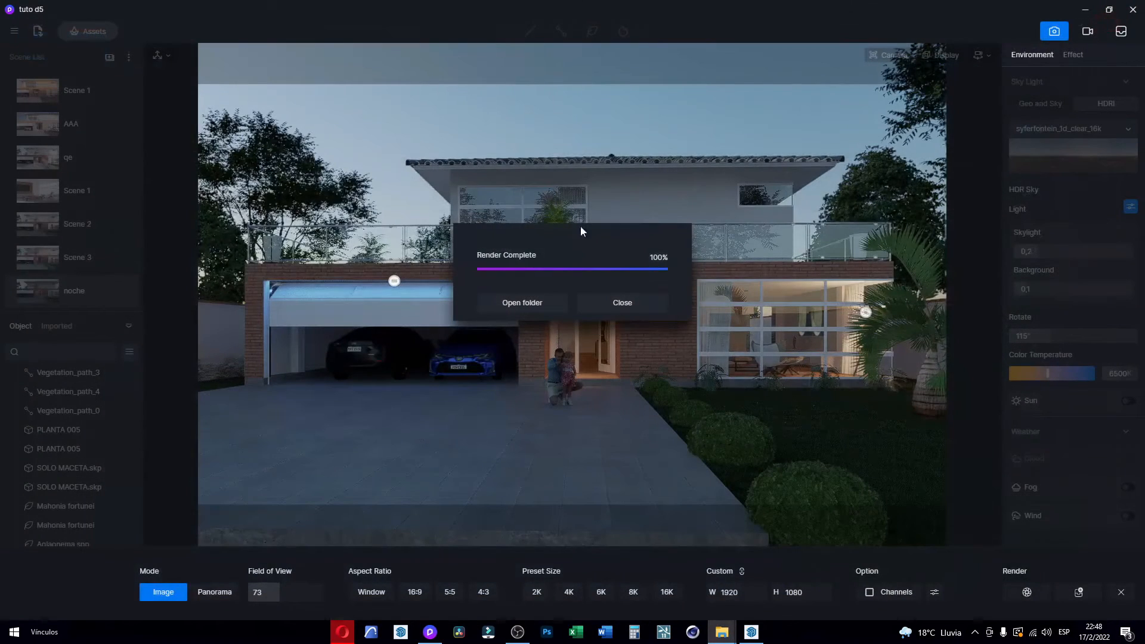
pyautogui.click(635, 301)
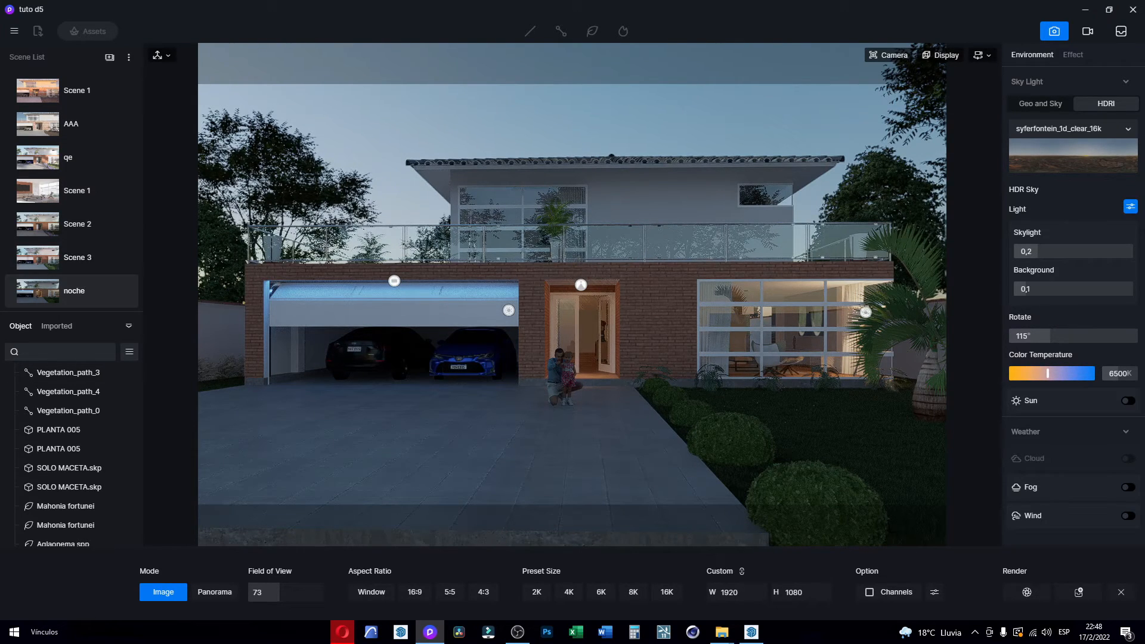
pyautogui.click(1127, 595)
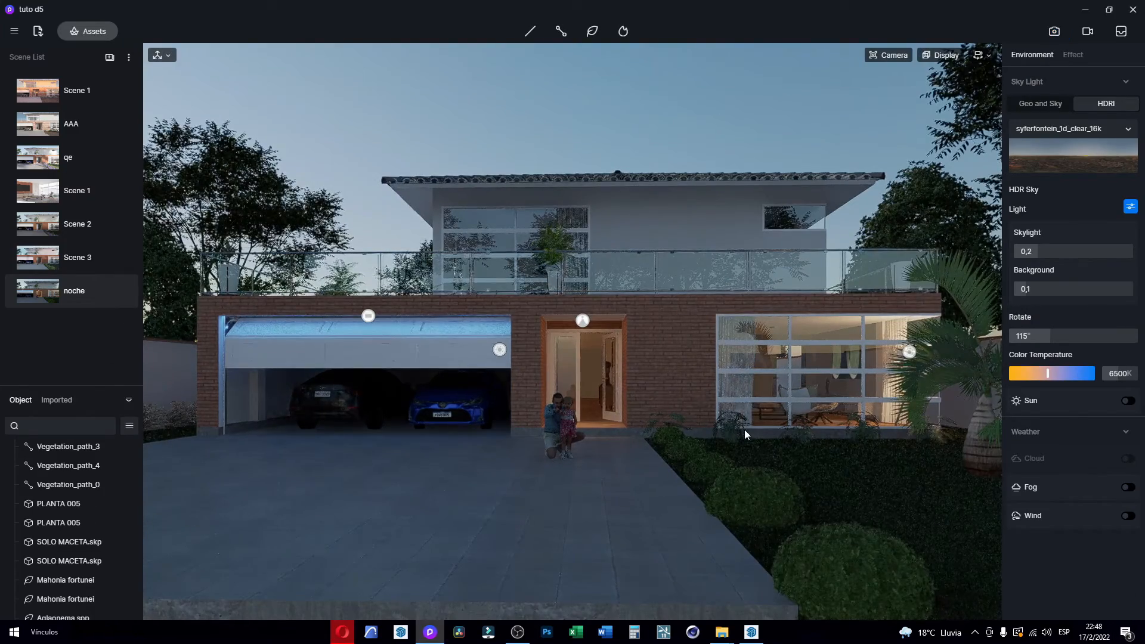
# Step: Examine the driveway, the entrance and the bush row along the lawn edge from closer up
pyautogui.scroll(1, 773, 451)
pyautogui.moveTo(742, 482); pyautogui.dragTo(789, 478, button='right')
pyautogui.scroll(3, 793, 420)
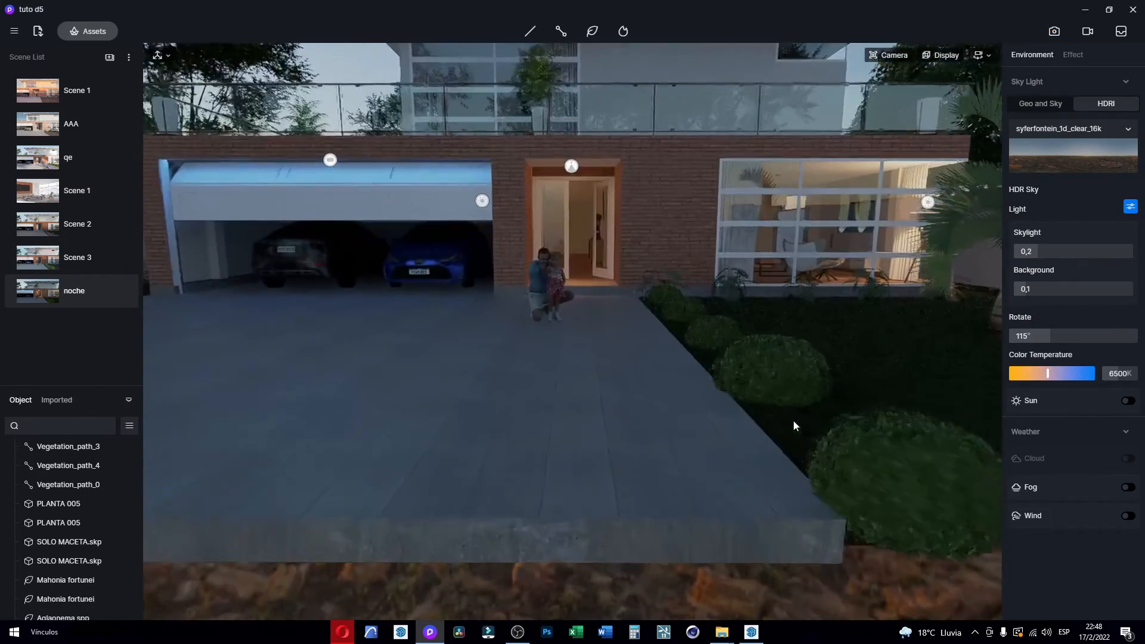
pyautogui.scroll(2, 719, 325)
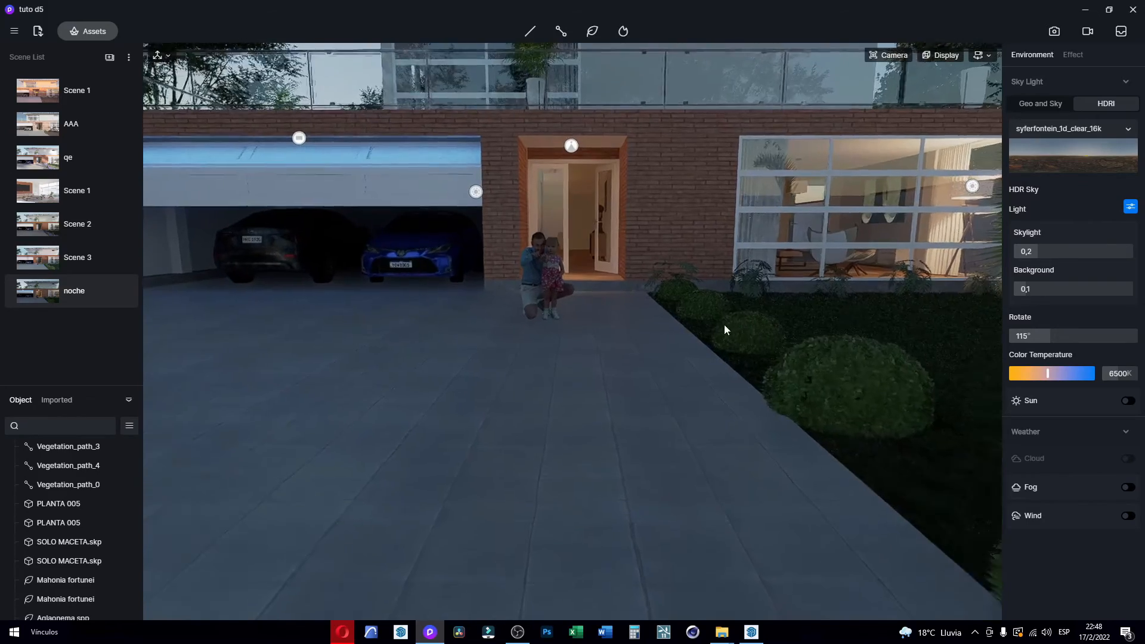
pyautogui.moveTo(753, 398); pyautogui.dragTo(768, 416, button='middle')
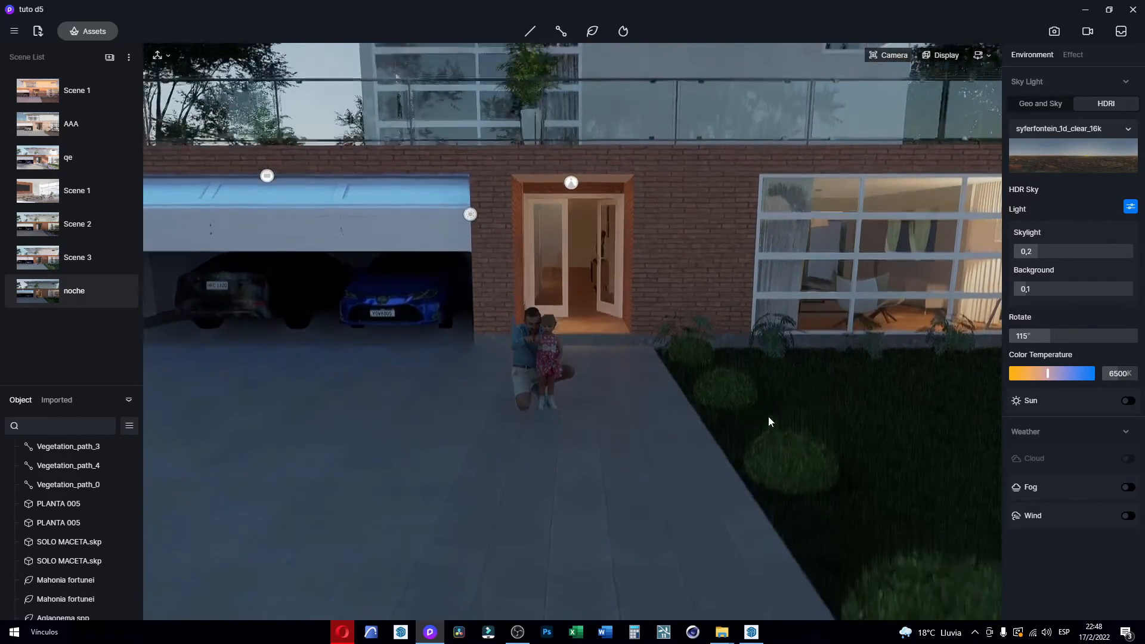
pyautogui.moveTo(768, 417); pyautogui.dragTo(745, 405, button='right')
pyautogui.moveTo(646, 478); pyautogui.dragTo(681, 414, button='right')
pyautogui.scroll(-1, 702, 464)
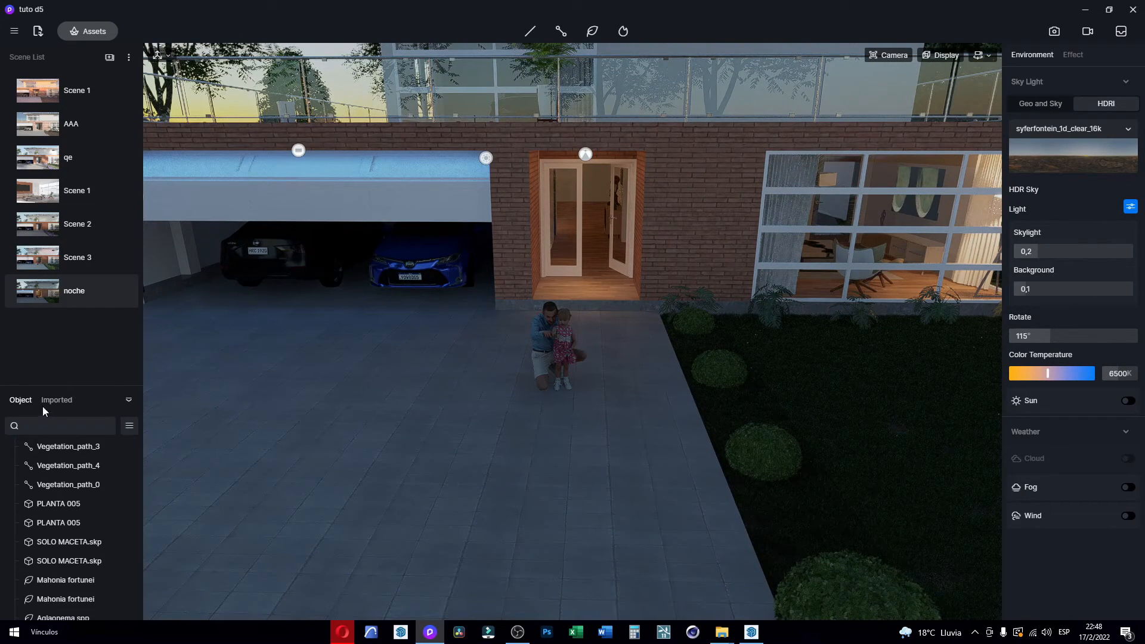
pyautogui.click(37, 31)
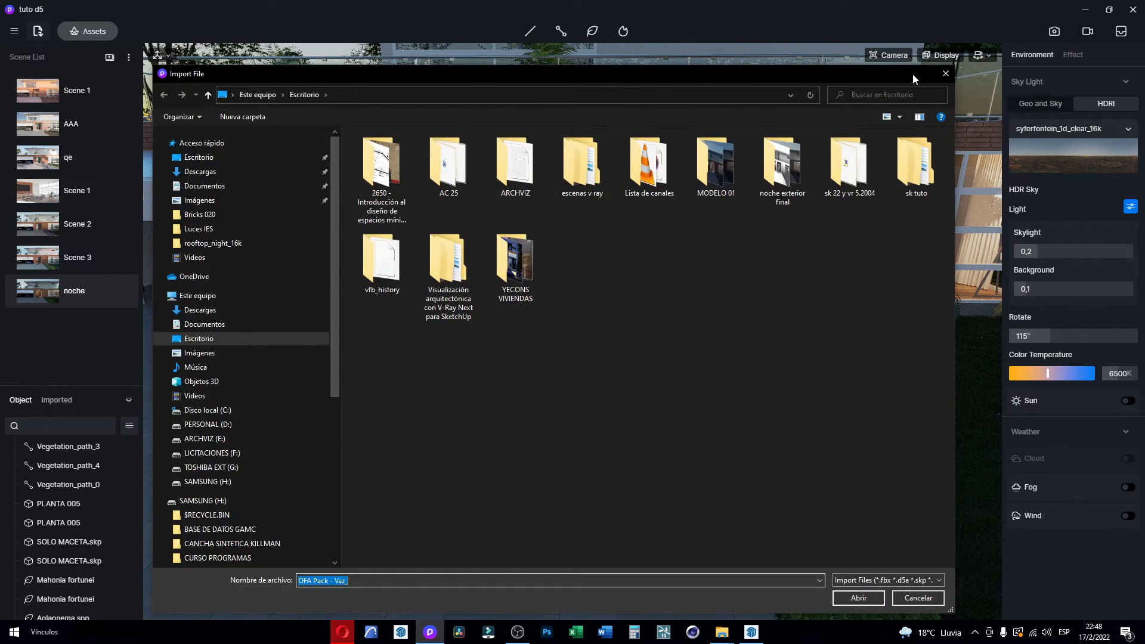
pyautogui.click(945, 74)
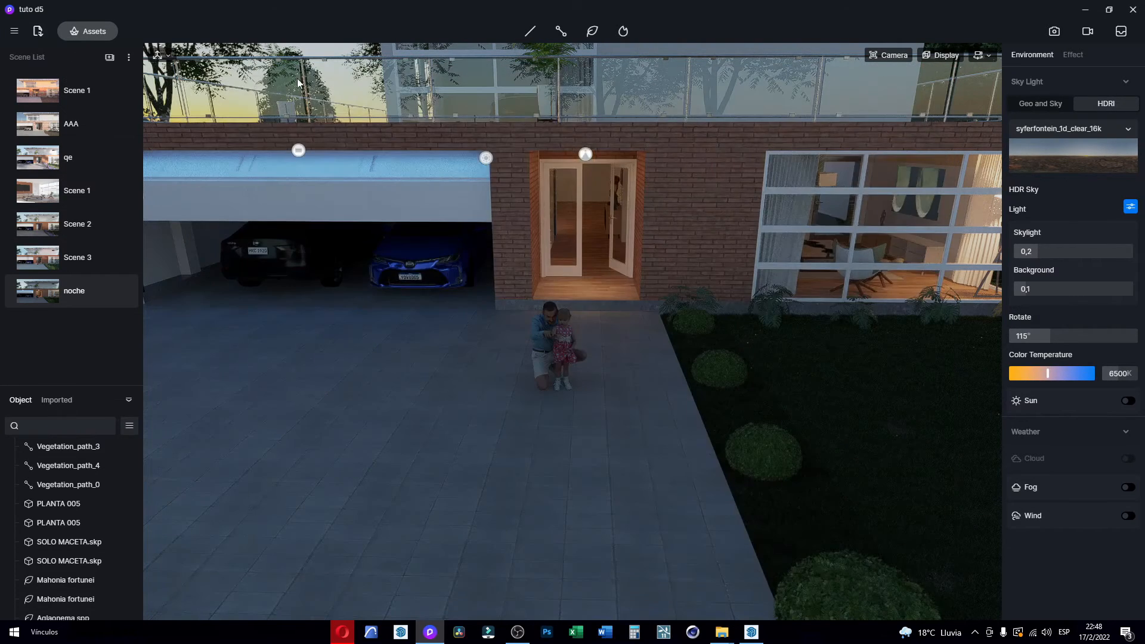
pyautogui.click(14, 33)
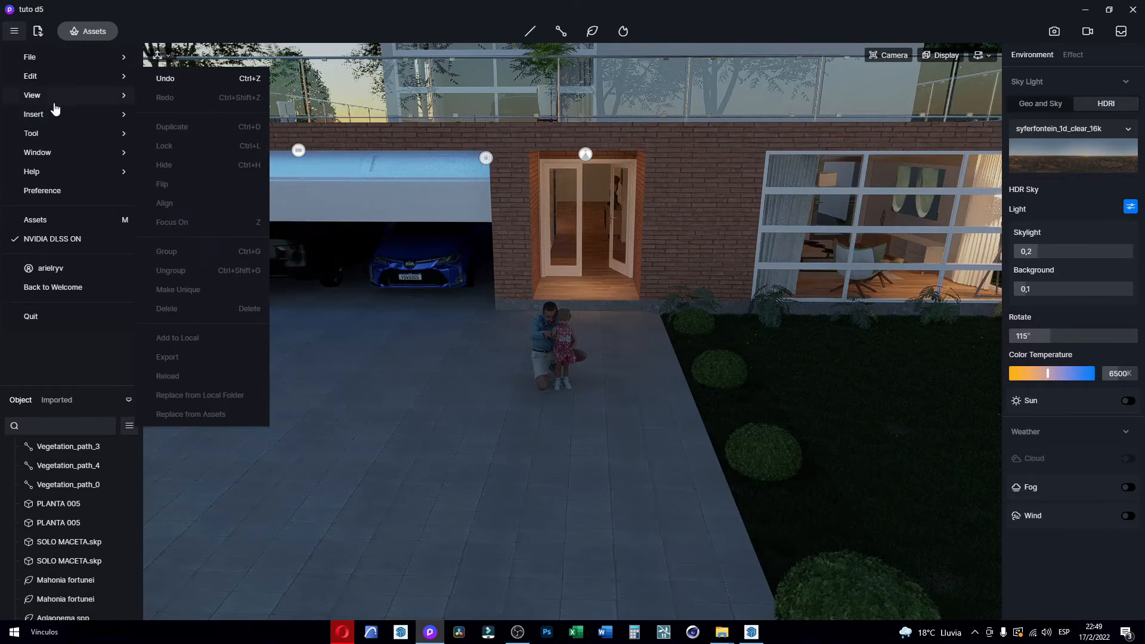
pyautogui.click(41, 33)
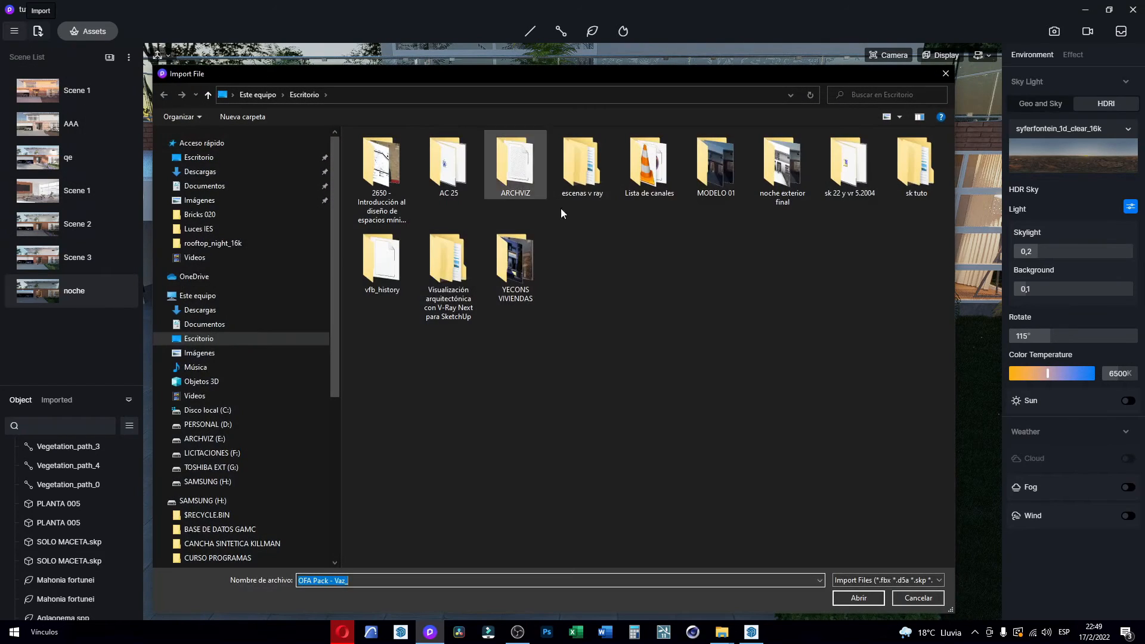
pyautogui.click(219, 339)
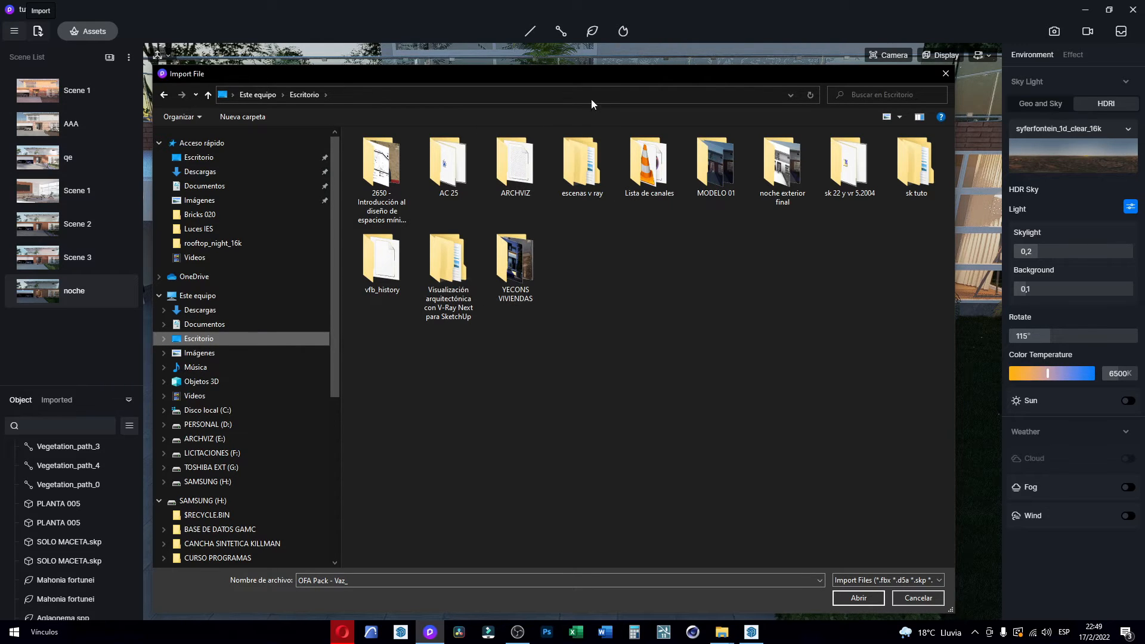
pyautogui.moveTo(585, 75); pyautogui.dragTo(1144, 78)
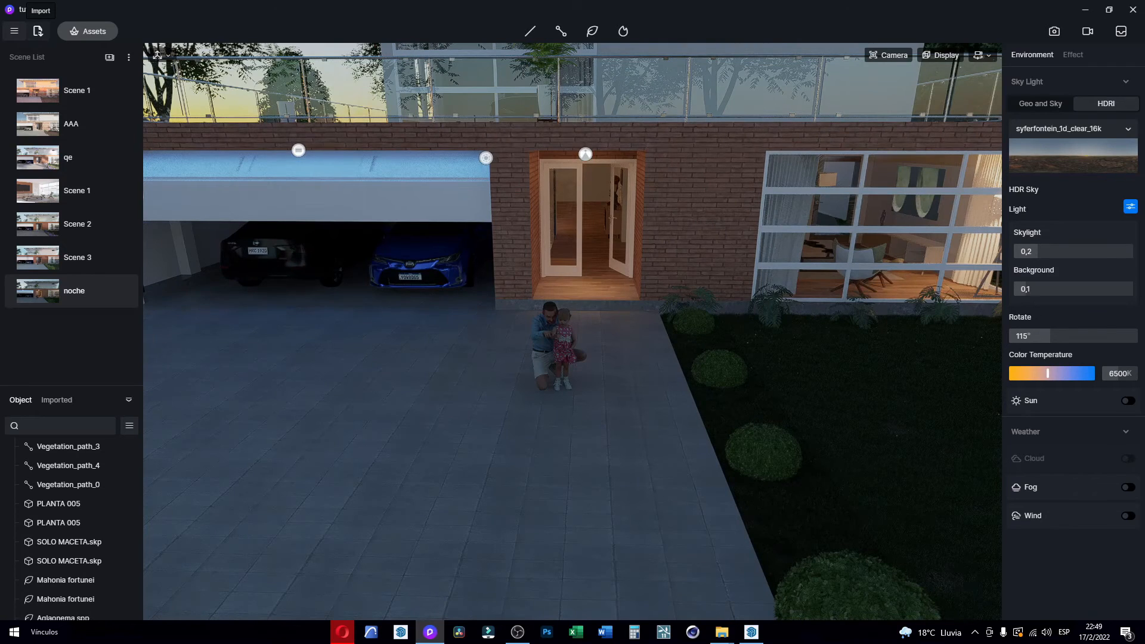
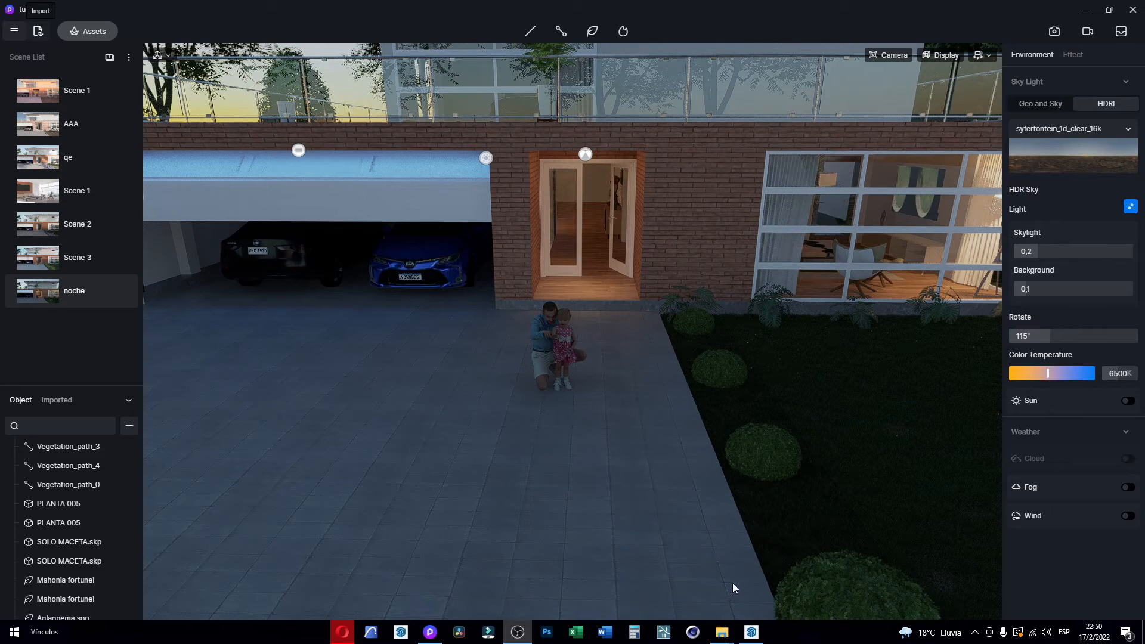
# Step: Import lampara.skp from the Documents folder and place the cube between the bushes at the driveway edge, at X -4477, Y 12684, Z -205
pyautogui.click(37, 31)
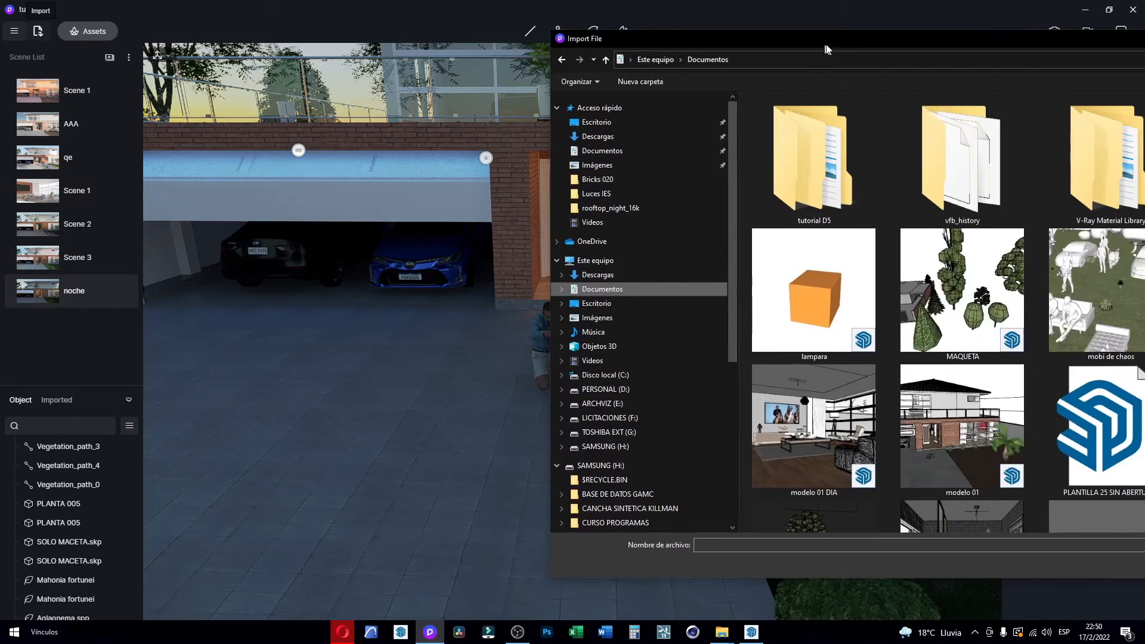
pyautogui.moveTo(827, 50); pyautogui.dragTo(1144, 60)
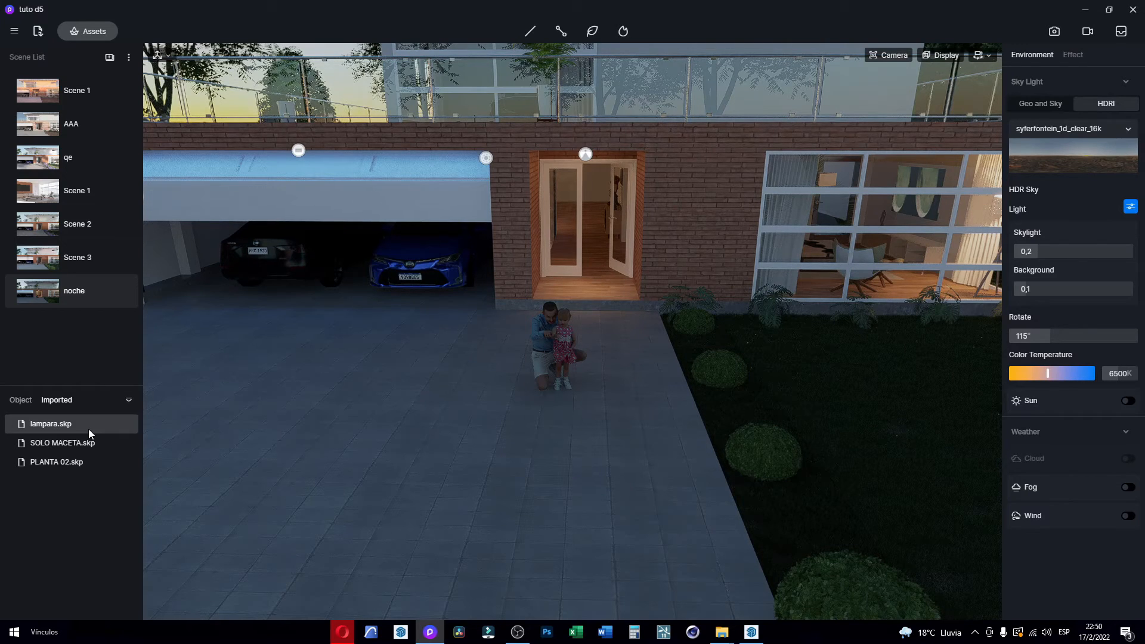
pyautogui.moveTo(84, 423); pyautogui.dragTo(788, 550)
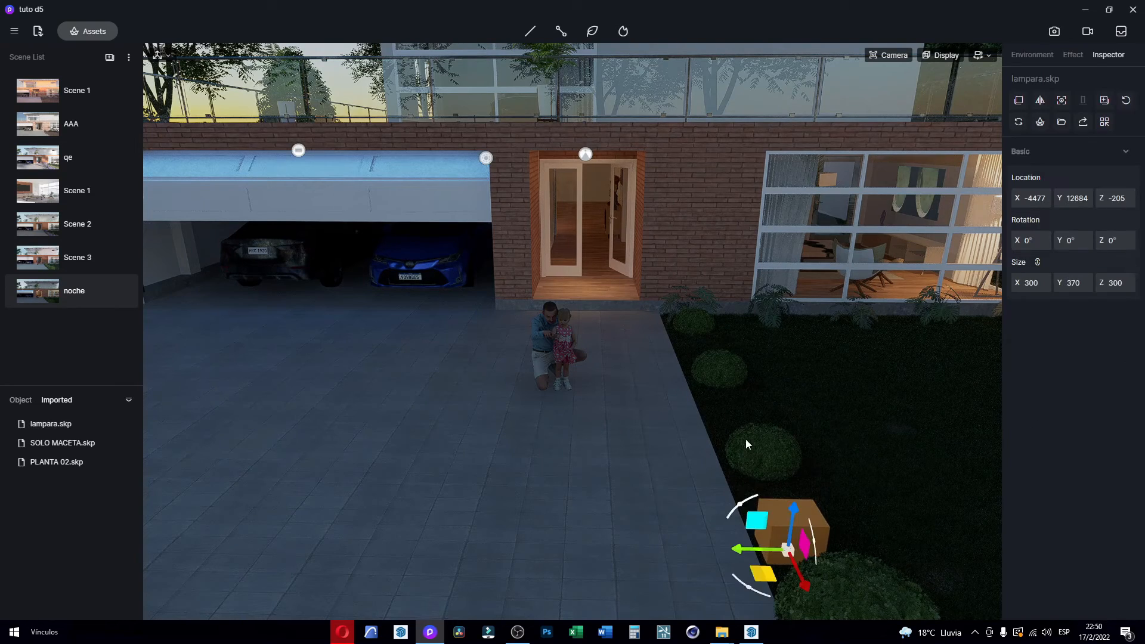
pyautogui.moveTo(825, 403); pyautogui.dragTo(863, 453, button='right')
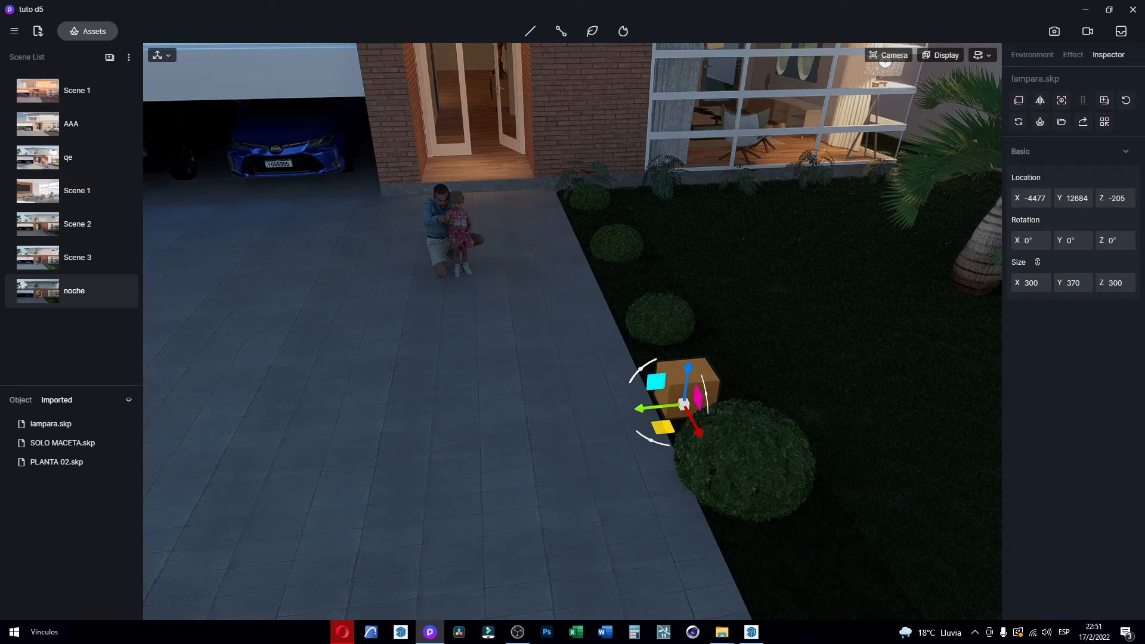
pyautogui.hotkey('alt', 'Tab')
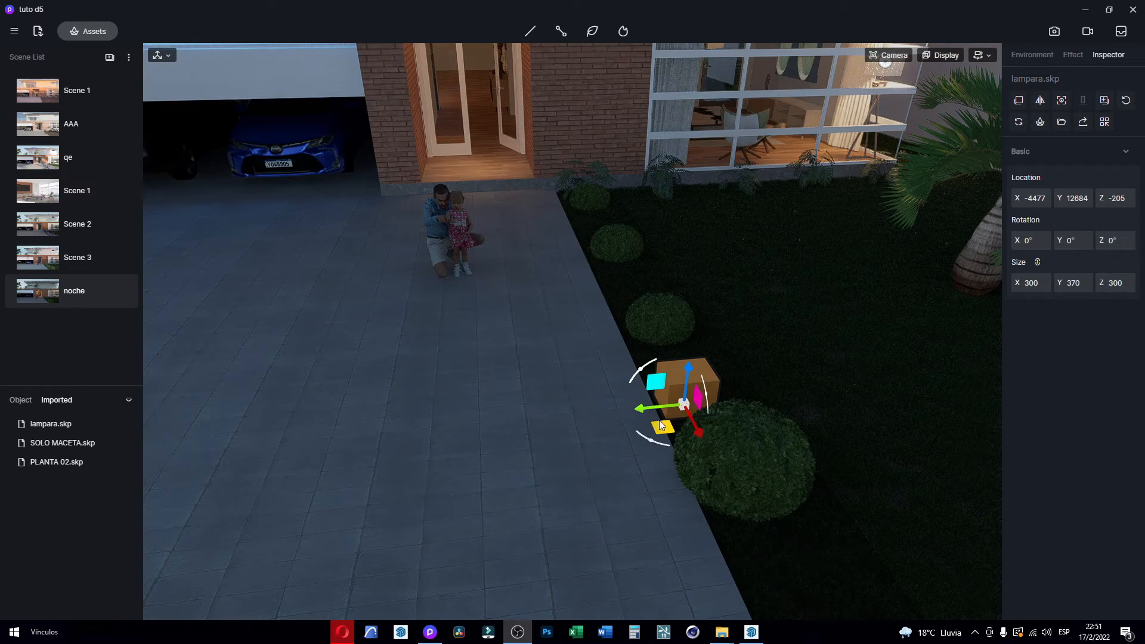
pyautogui.scroll(3, 710, 403)
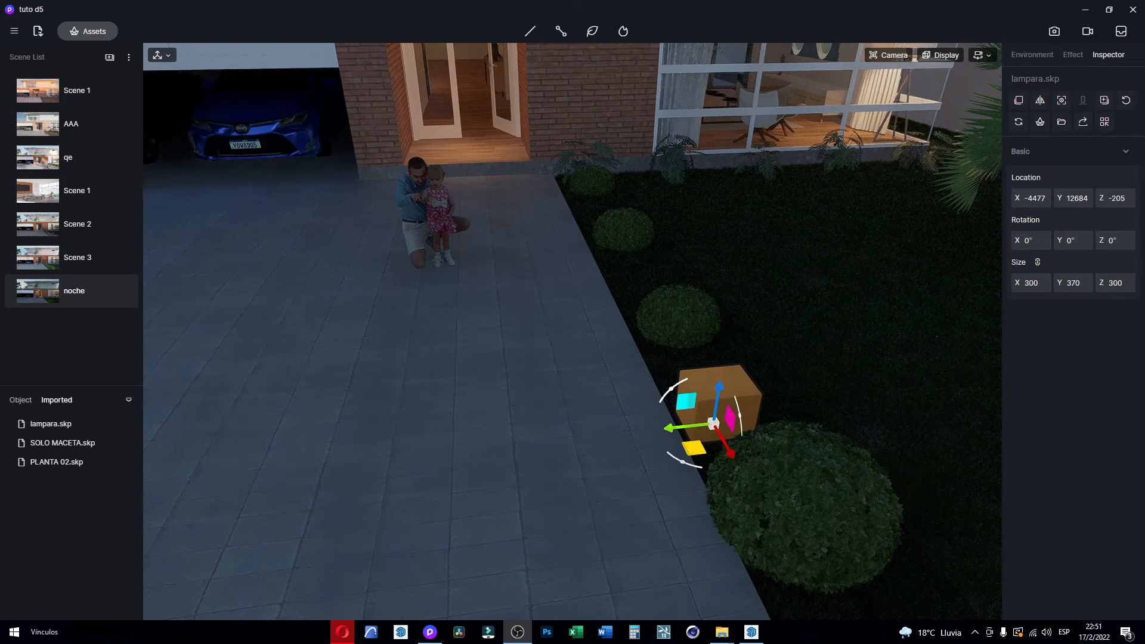
pyautogui.click(829, 376)
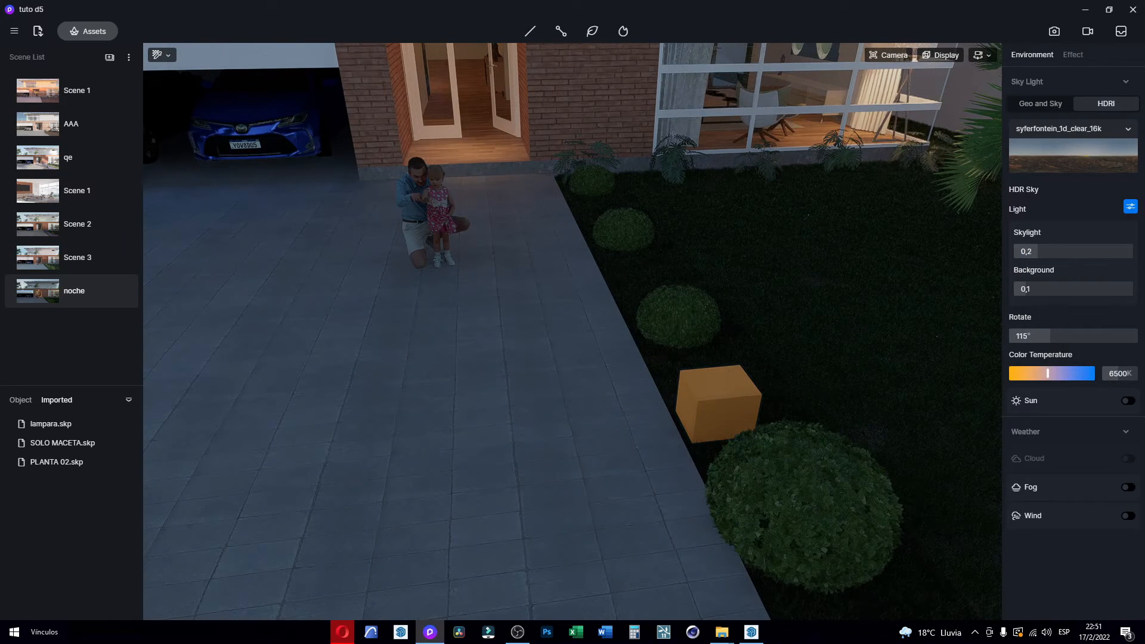
# Step: Turn on emission for the material of the cube lamp beside the driveway
pyautogui.click(716, 391)
pyautogui.click(714, 388)
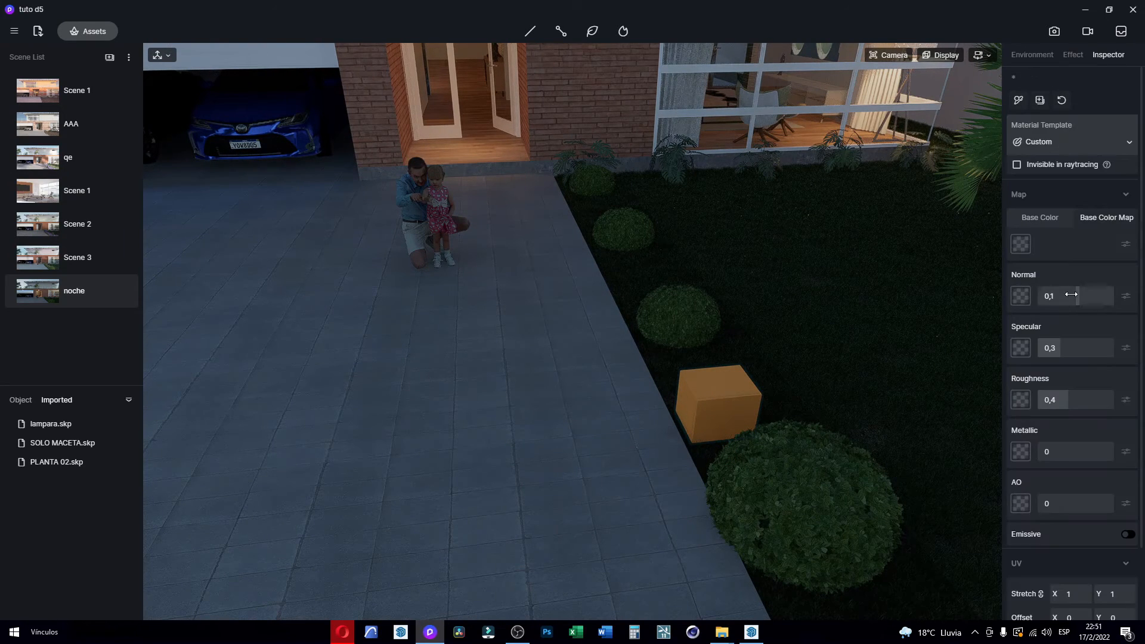
pyautogui.click(1127, 535)
pyautogui.scroll(-1, 1103, 543)
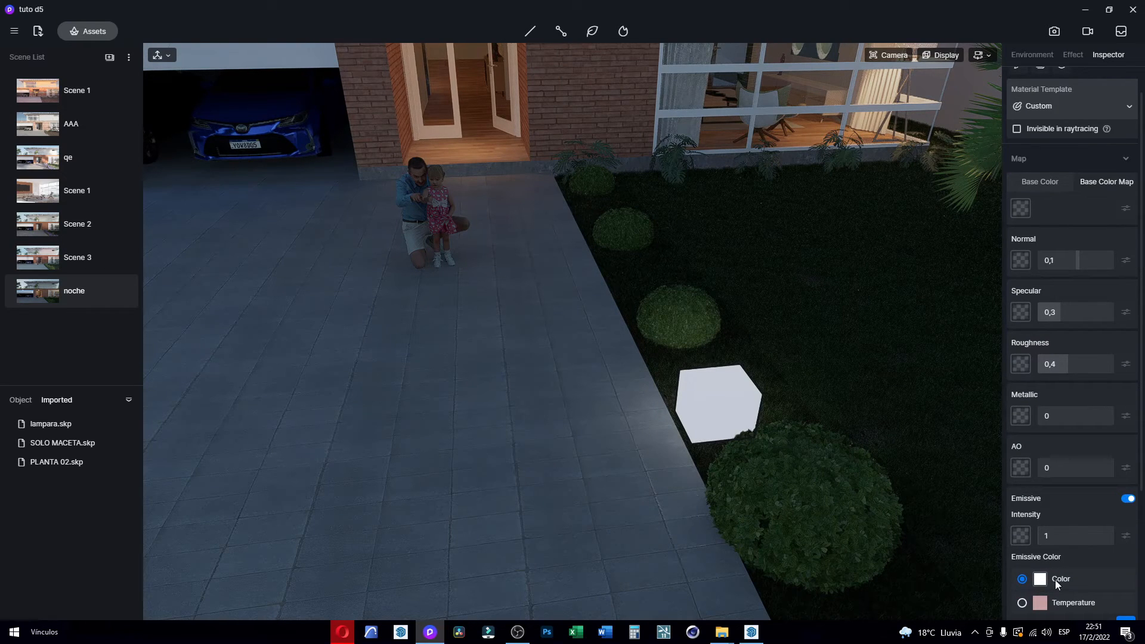
# Step: Switch the cube's emissive color to Temperature and try values of 4300 and 6500
pyautogui.scroll(-2, 1083, 469)
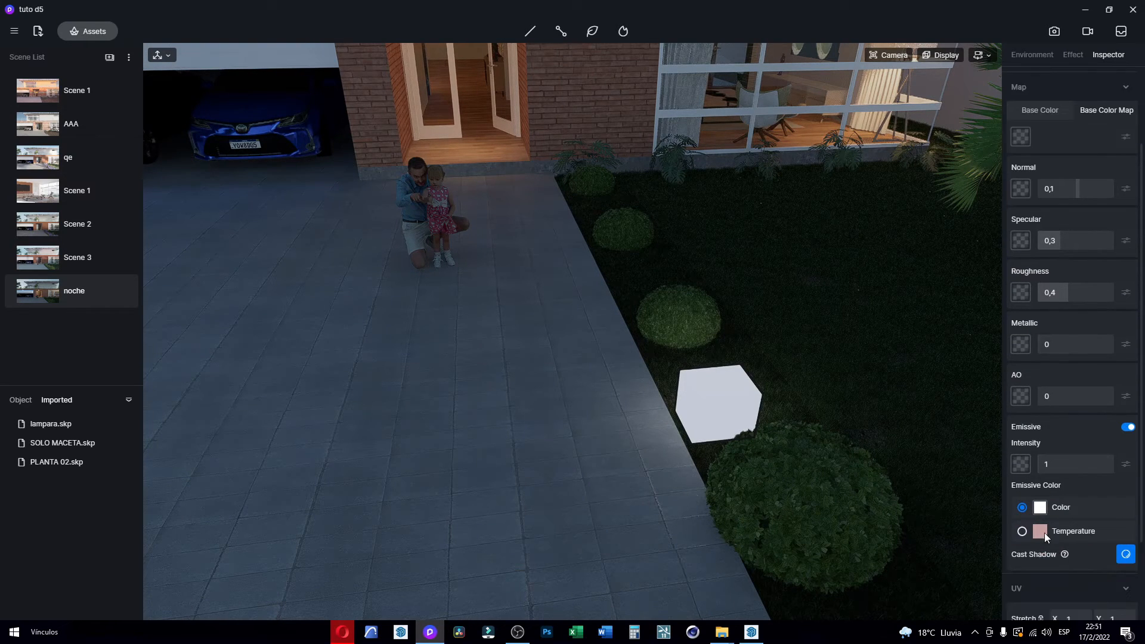
pyautogui.click(1023, 533)
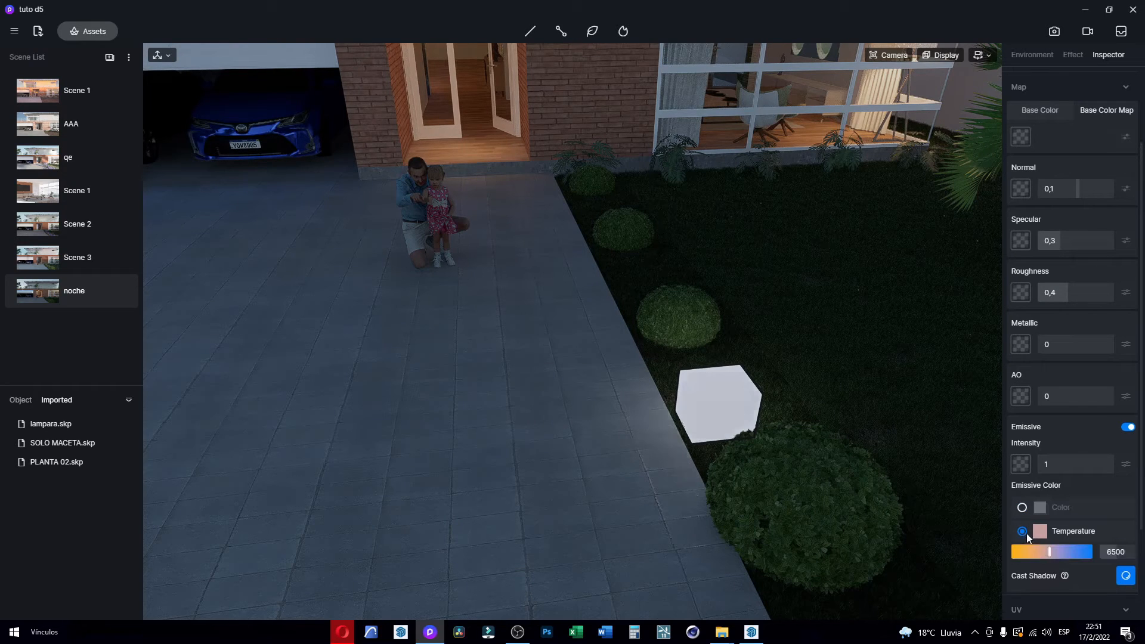
pyautogui.moveTo(1053, 554)
pyautogui.mouseDown()
pyautogui.moveTo(1018, 558)
pyautogui.moveTo(1032, 551)
pyautogui.mouseUp()
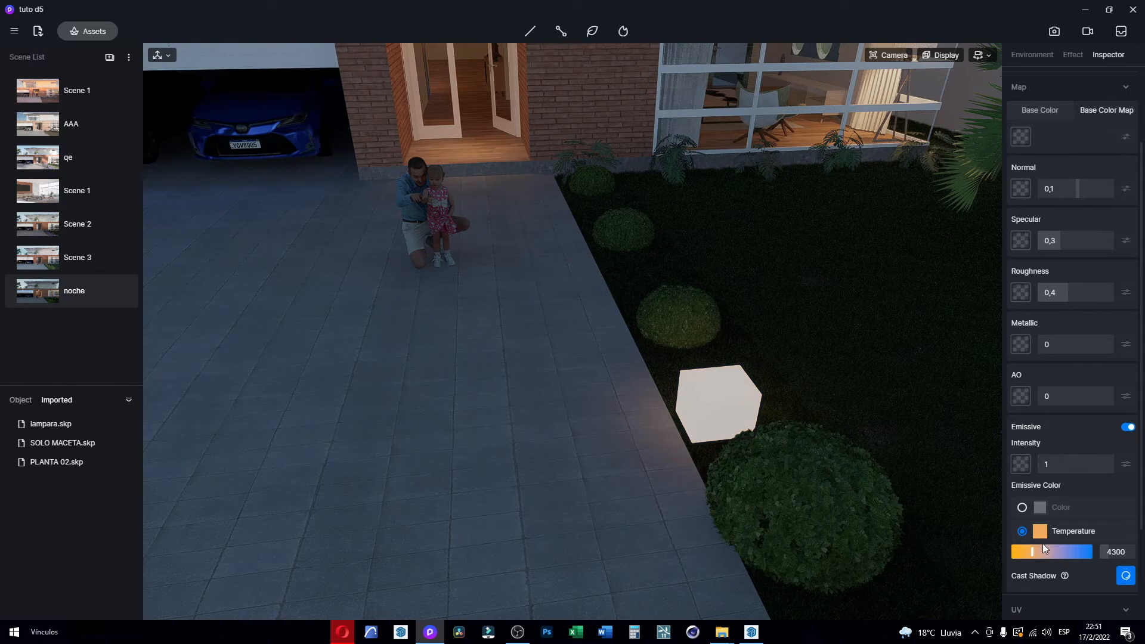
pyautogui.click(1113, 548)
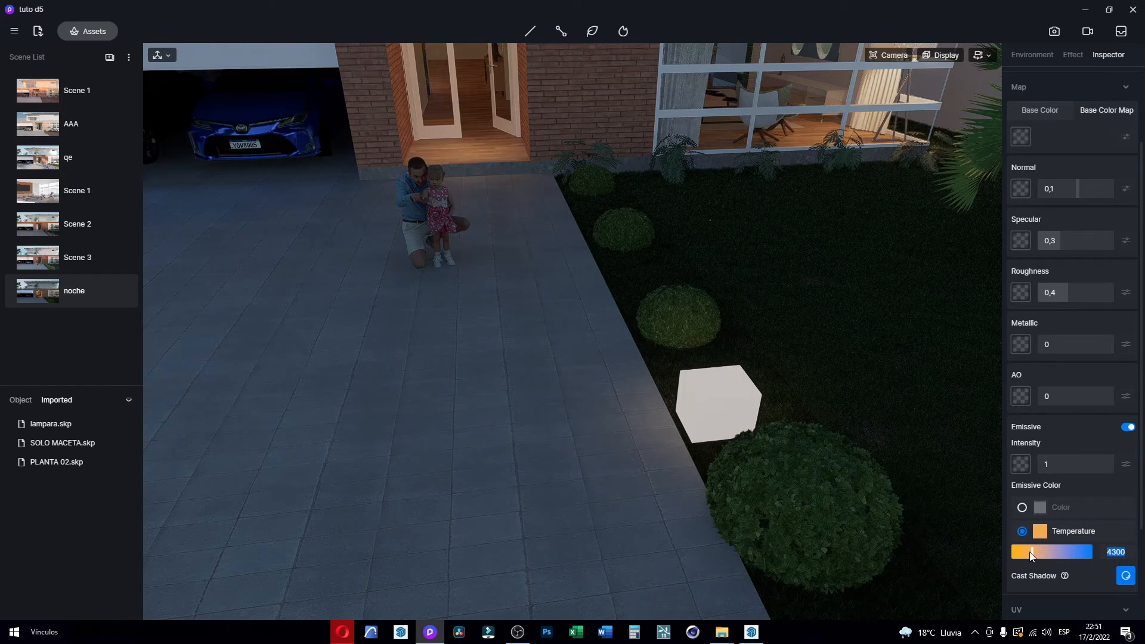
pyautogui.moveTo(1032, 553); pyautogui.dragTo(1049, 549)
pyautogui.click(1111, 553)
pyautogui.write('6000')
pyautogui.press('Return')
pyautogui.write('5')
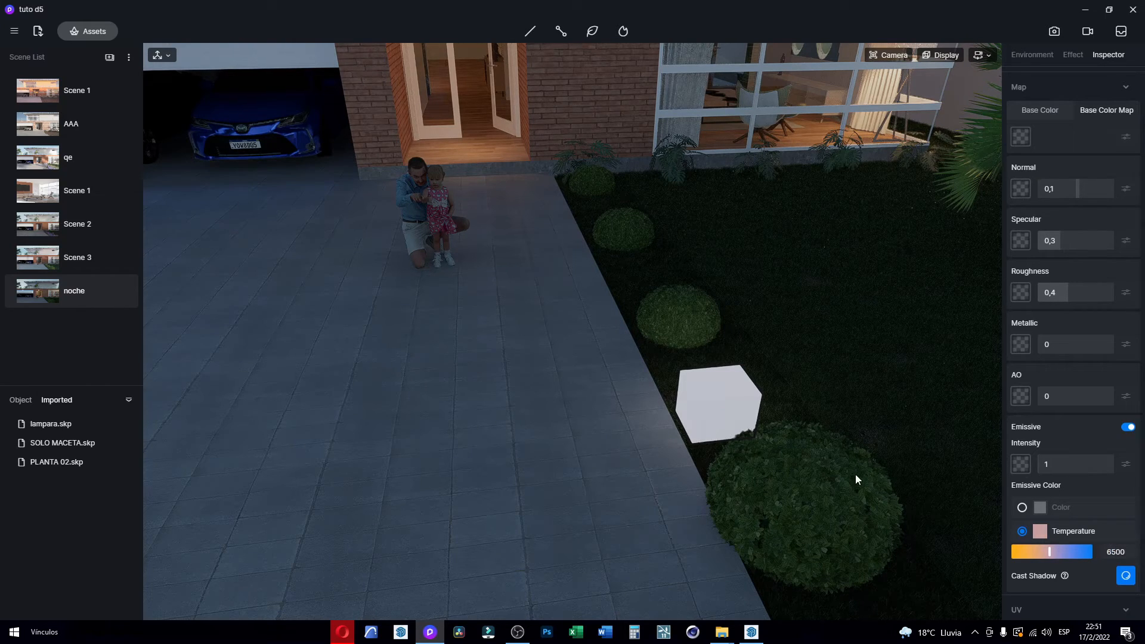
pyautogui.scroll(4, 827, 464)
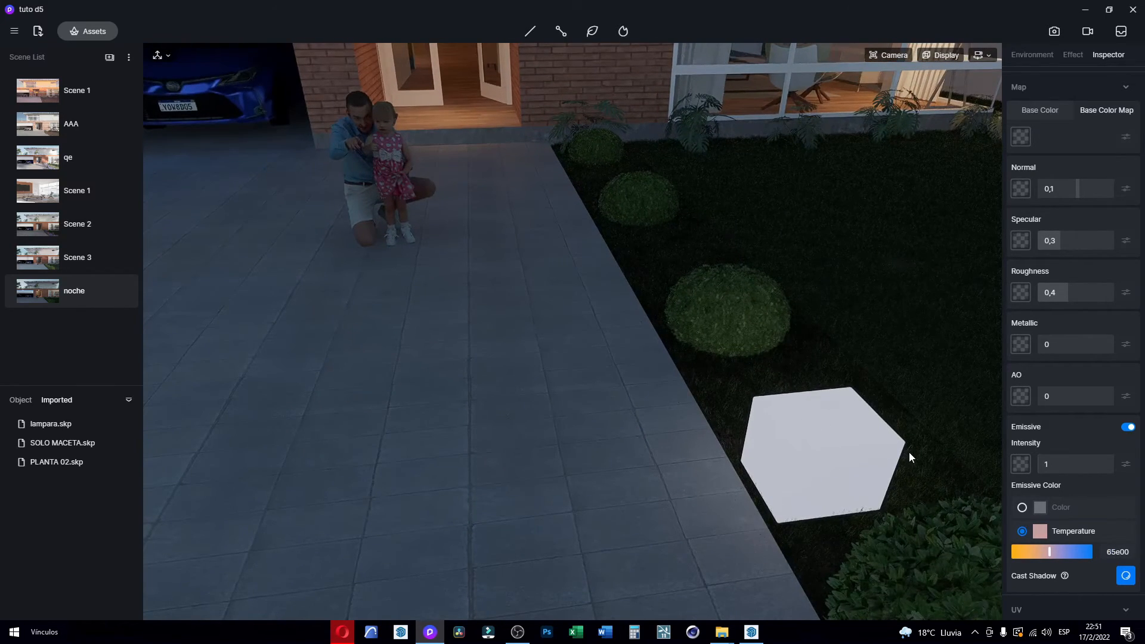
pyautogui.scroll(-2, 850, 486)
pyautogui.press('Escape')
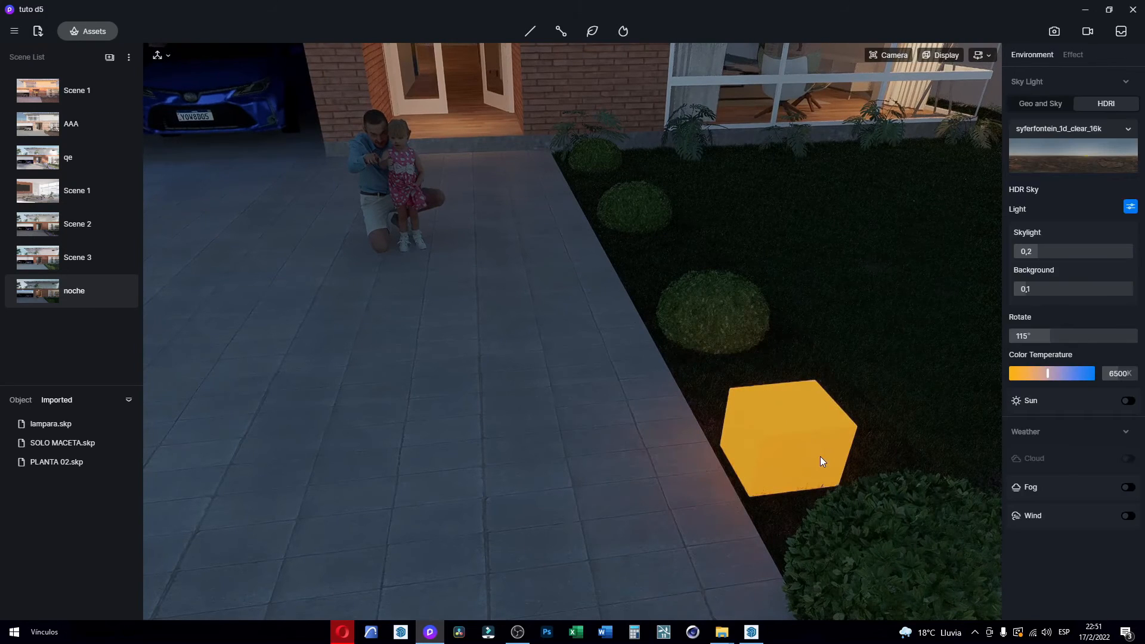
# Step: Scale the cube lamp proportionally to 150 in X and shift it toward the driveway edge, to Y 12623
pyautogui.click(797, 438)
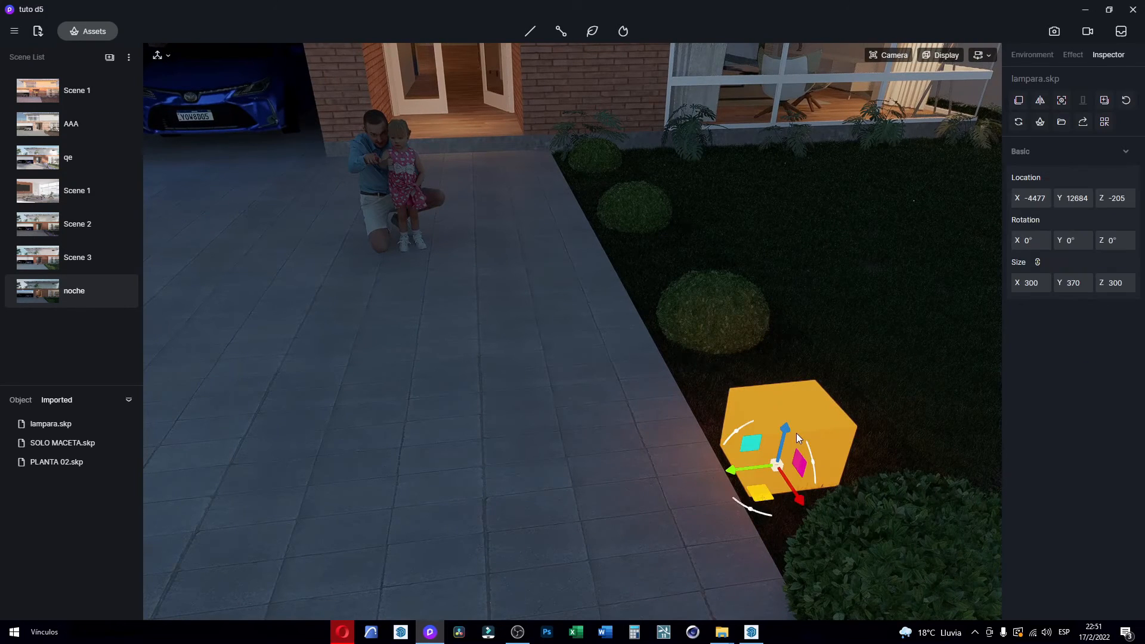
pyautogui.click(1035, 286)
pyautogui.write('150')
pyautogui.press('Return')
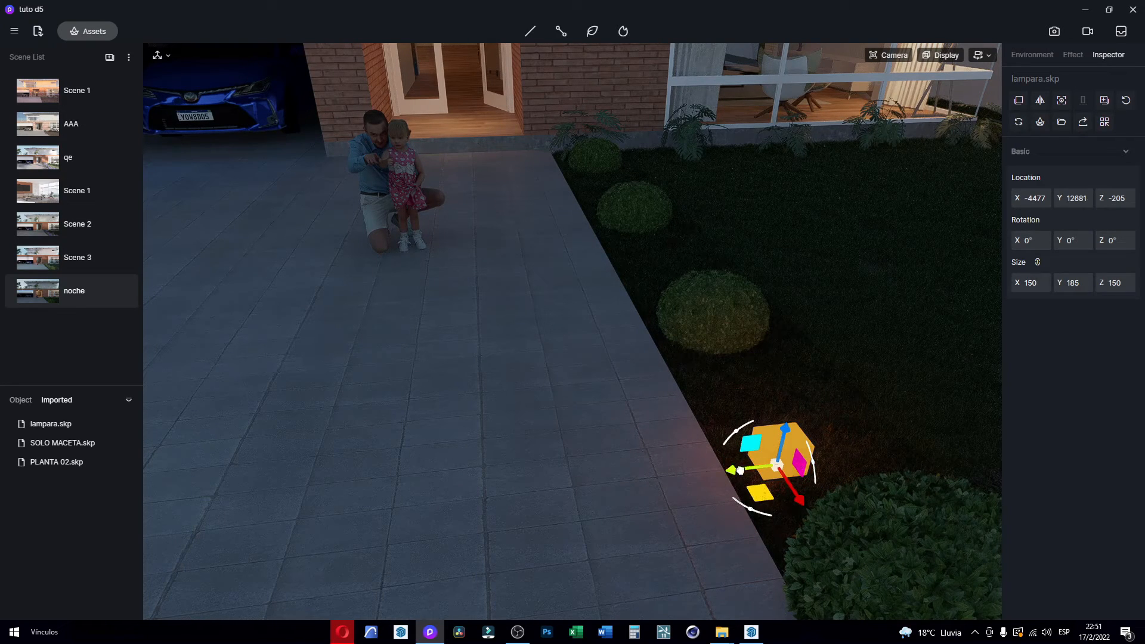
pyautogui.moveTo(798, 467); pyautogui.dragTo(783, 467)
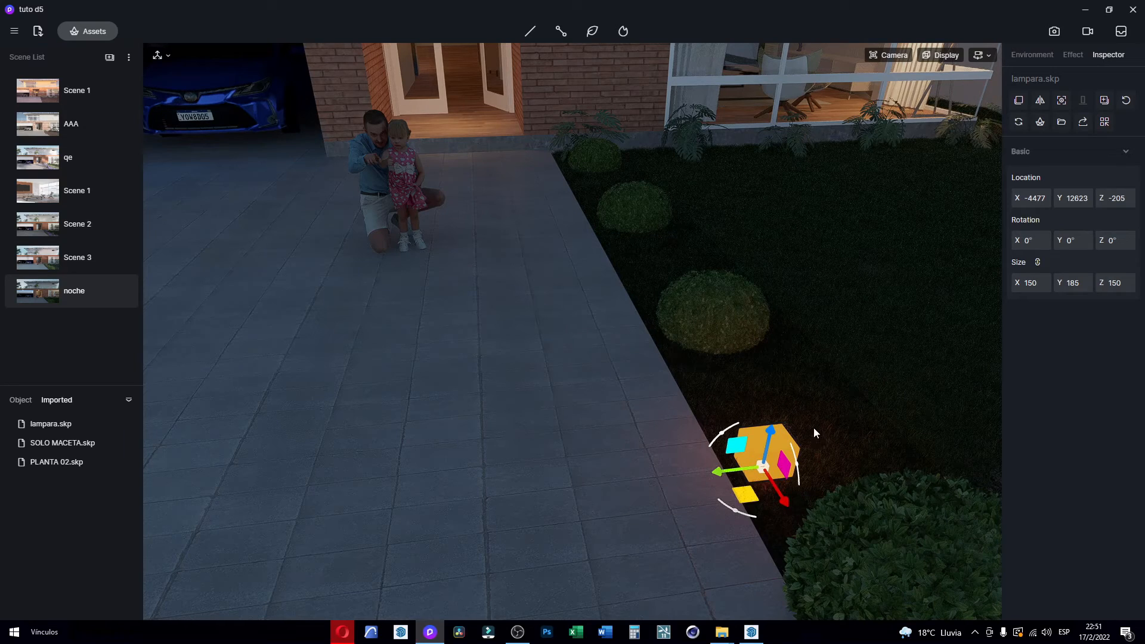
# Step: Try an emissive temperature of 7000 on the cube lamp, and return its emission to plain white Color
pyautogui.press('i')
pyautogui.click(760, 440)
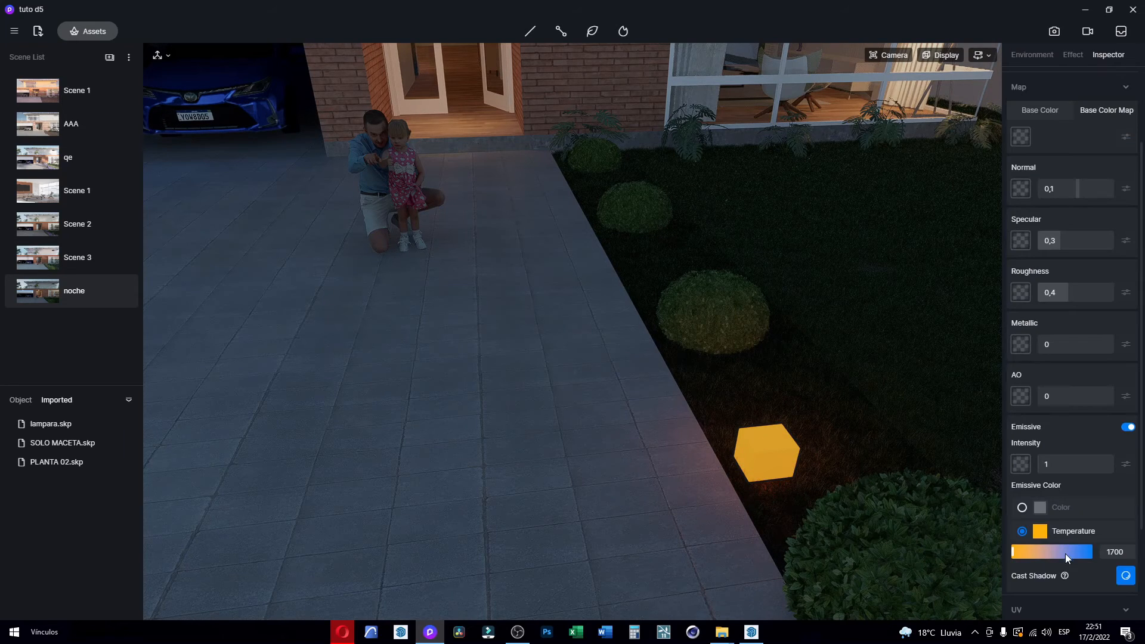
pyautogui.moveTo(1053, 553)
pyautogui.mouseDown()
pyautogui.moveTo(1082, 552)
pyautogui.moveTo(1053, 552)
pyautogui.mouseUp()
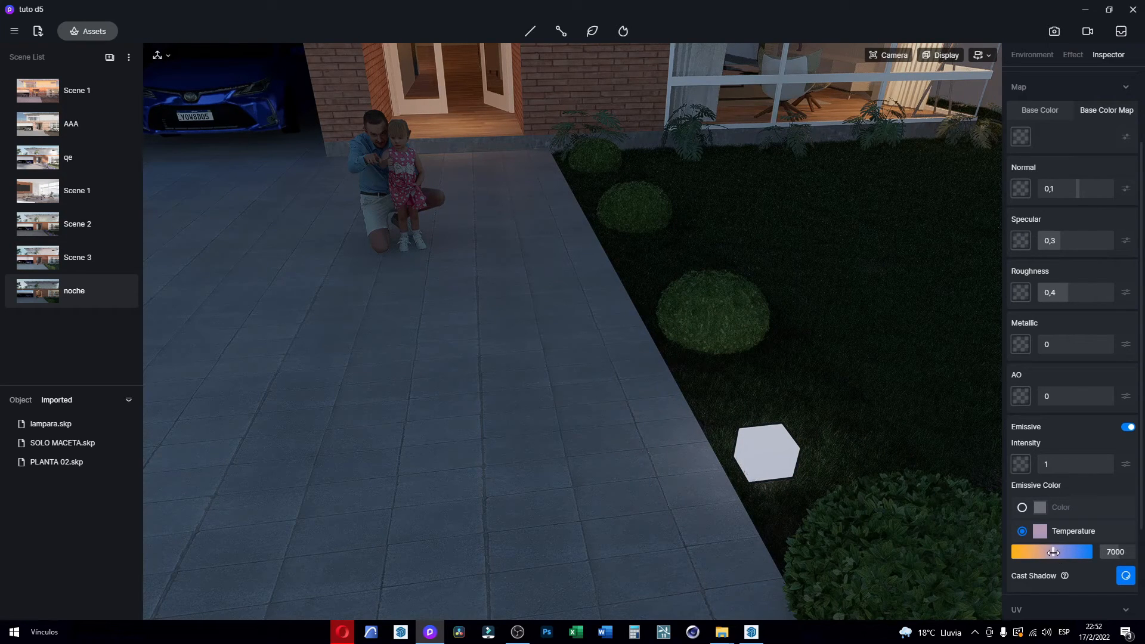
pyautogui.click(1023, 508)
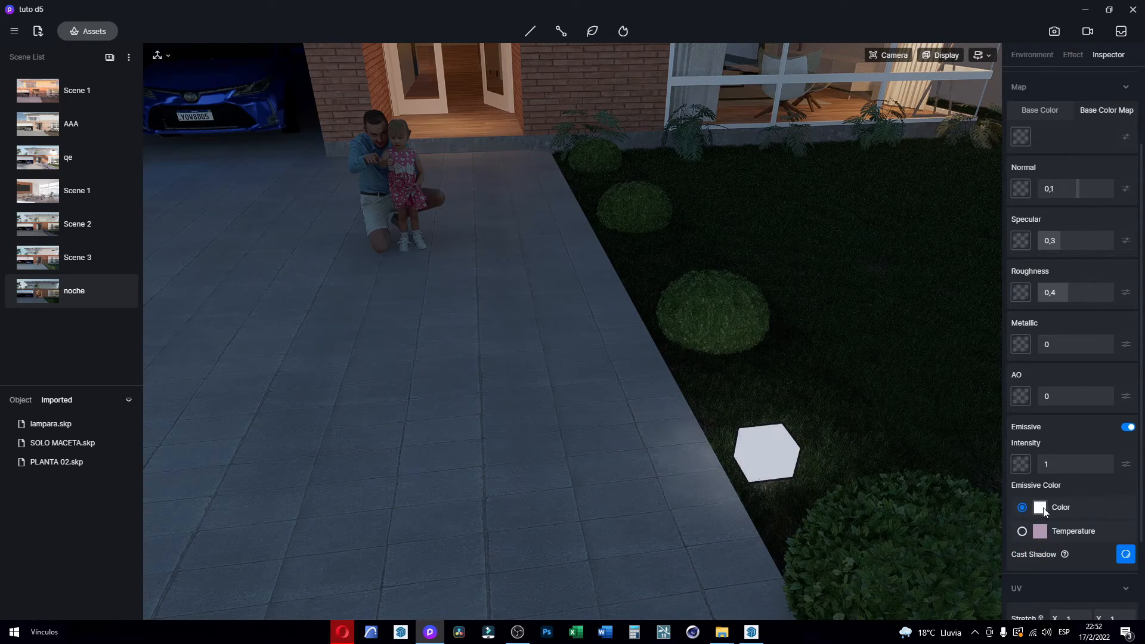
pyautogui.click(1043, 512)
pyautogui.moveTo(792, 453); pyautogui.dragTo(816, 515, button='right')
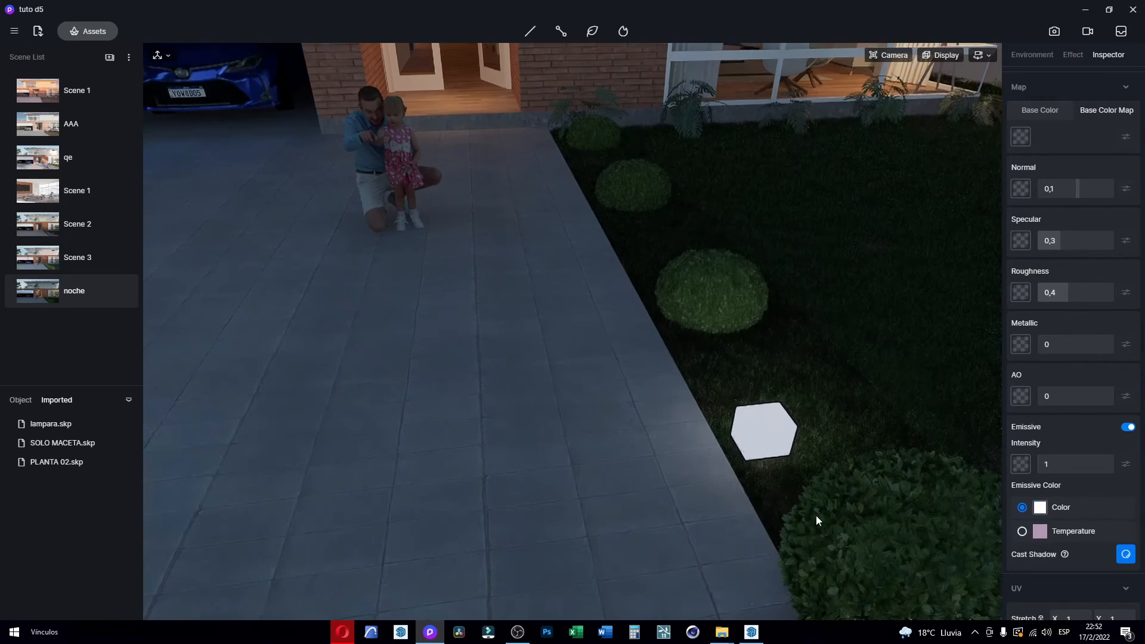
pyautogui.press('Escape')
# Step: Duplicate the lamp twice between the bushes toward the entrance, at X -2537, Y 12637 and at X -602, Y 12662
pyautogui.click(782, 442)
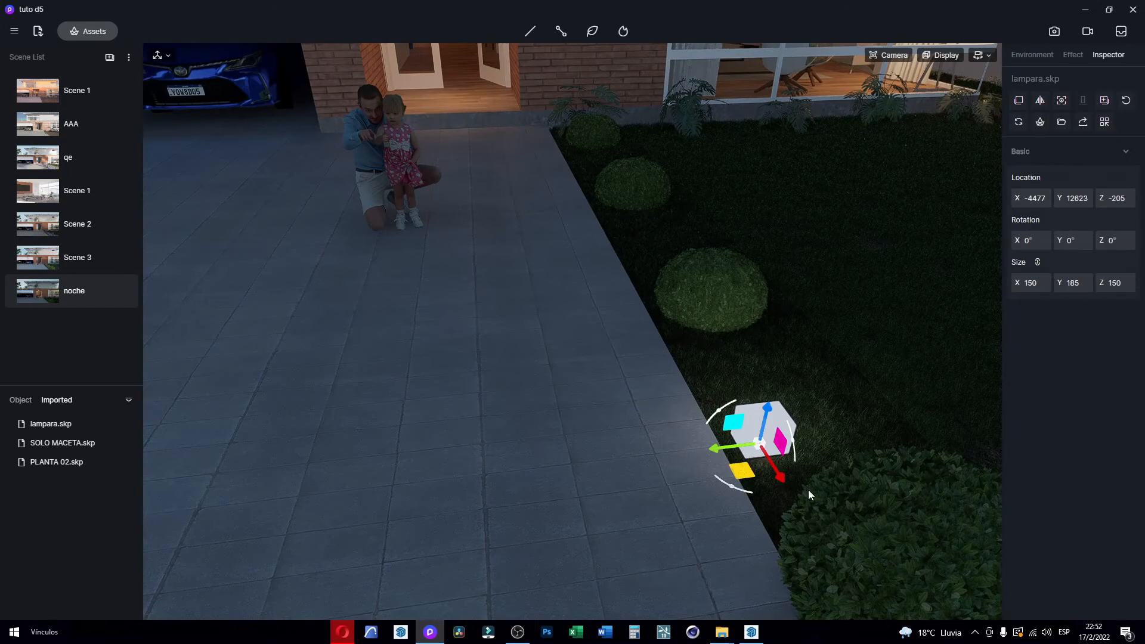
pyautogui.click(1018, 109)
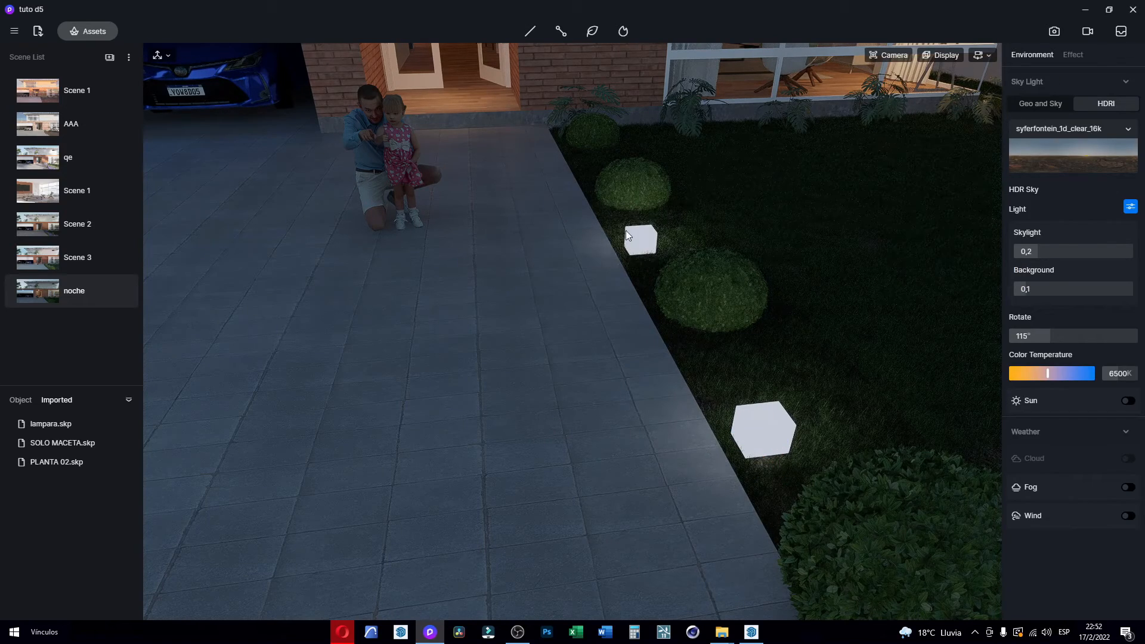
pyautogui.click(624, 230)
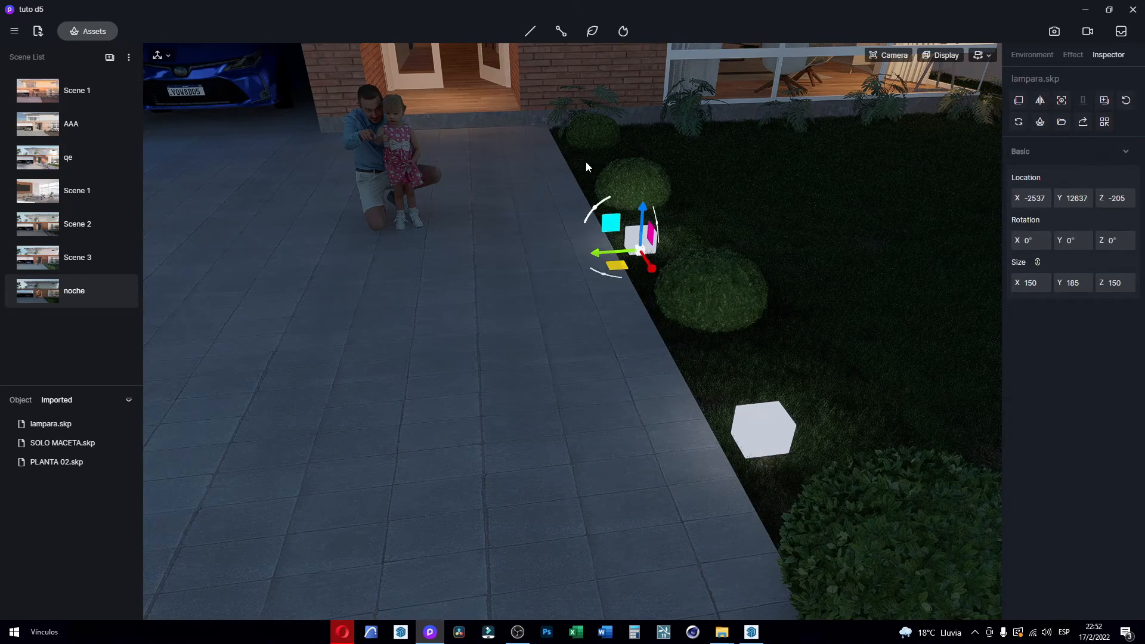
pyautogui.click(1022, 102)
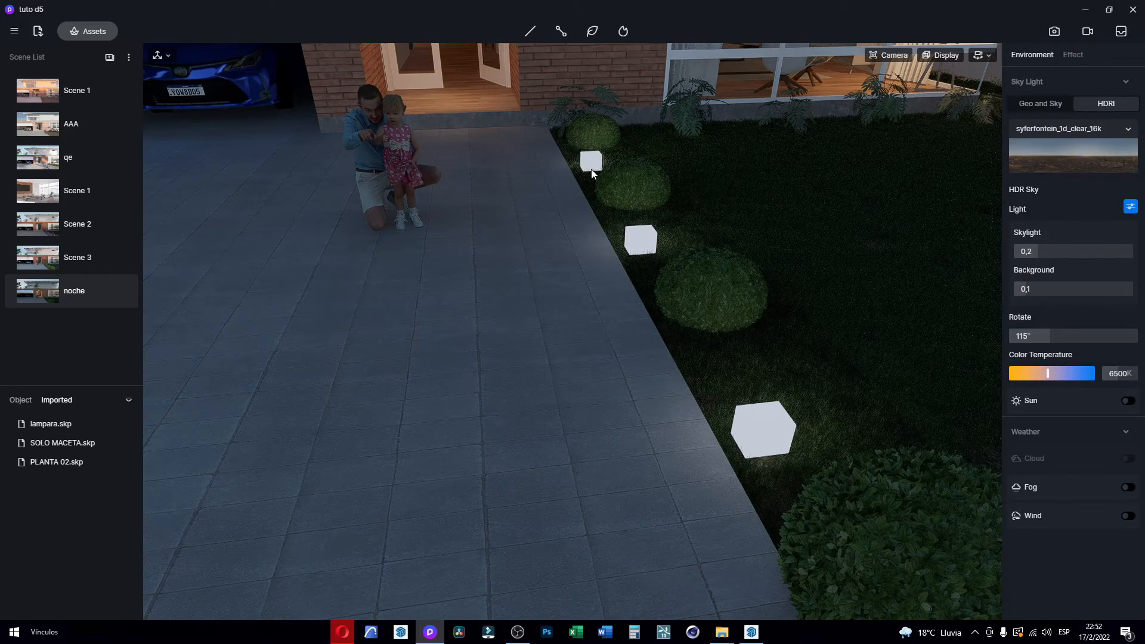
pyautogui.click(592, 172)
# Step: From the noche scene view, place another lamp copy beside the nearest bush, at X -6373, Y 12586
pyautogui.click(92, 301)
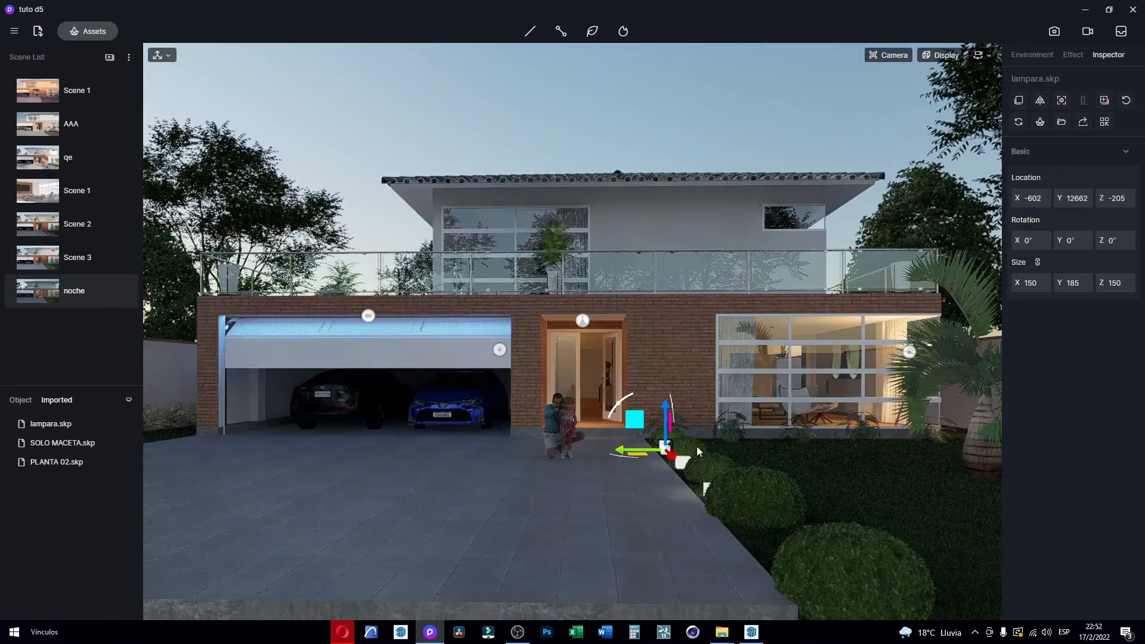
pyautogui.click(1020, 103)
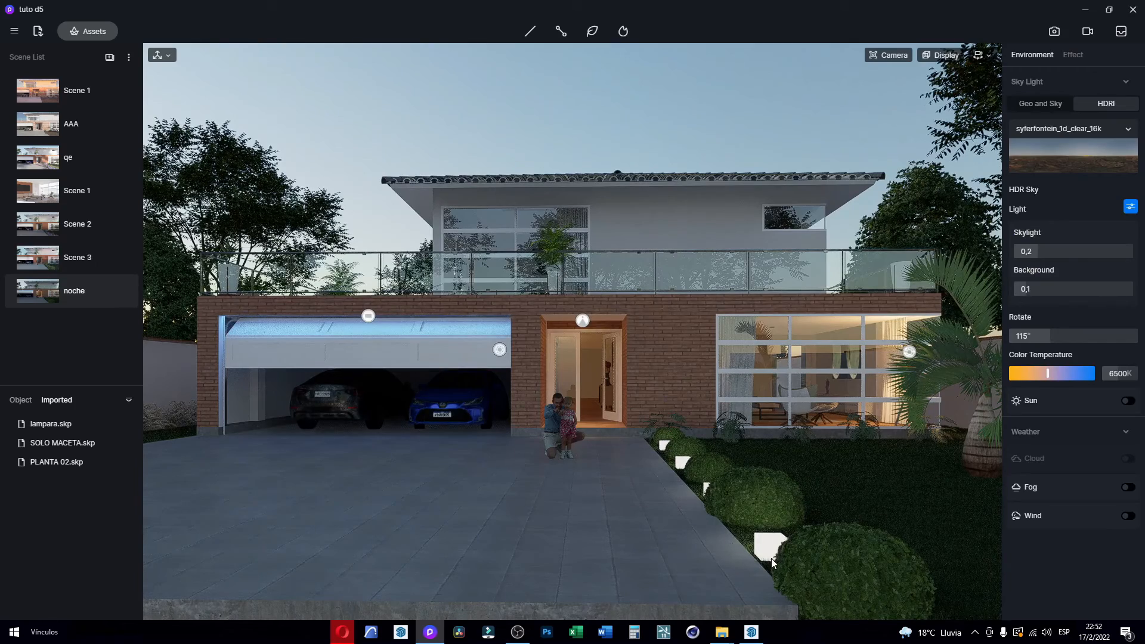
pyautogui.click(771, 558)
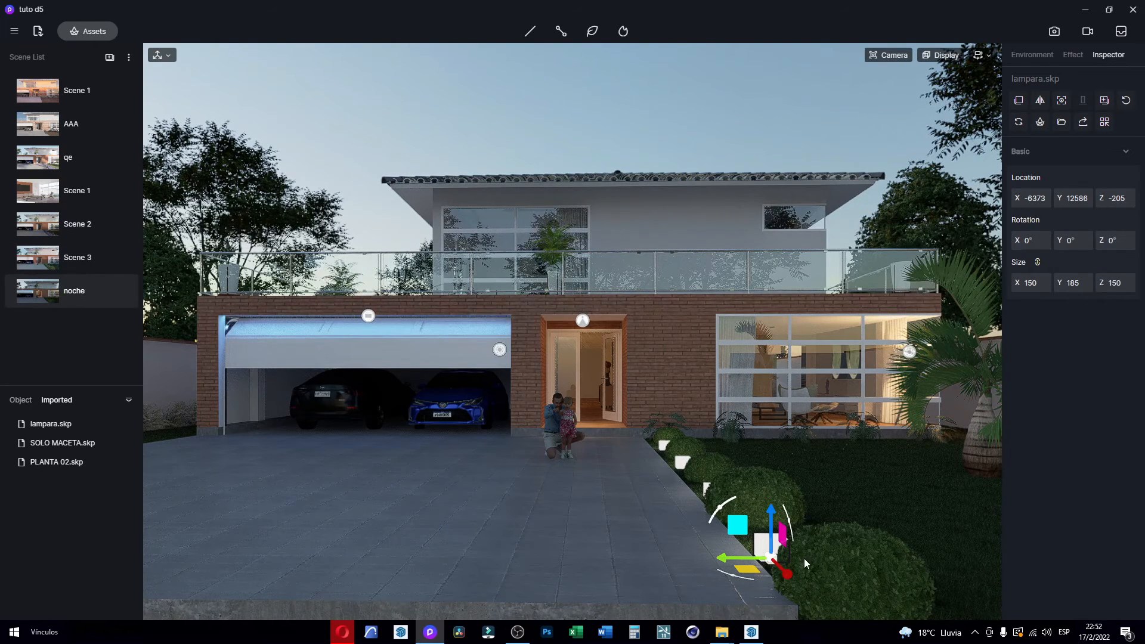
# Step: Set the lamp material's emissive intensity to 2.5 and return to the noche scene with nothing selected
pyautogui.click(765, 548)
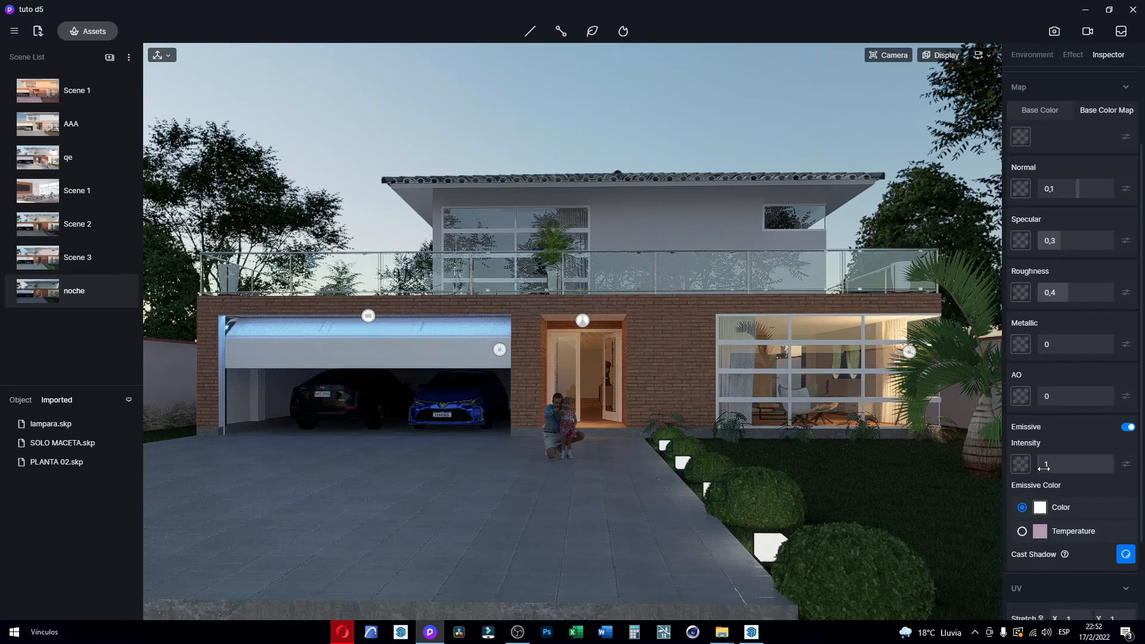
pyautogui.moveTo(1043, 468); pyautogui.dragTo(1039, 471)
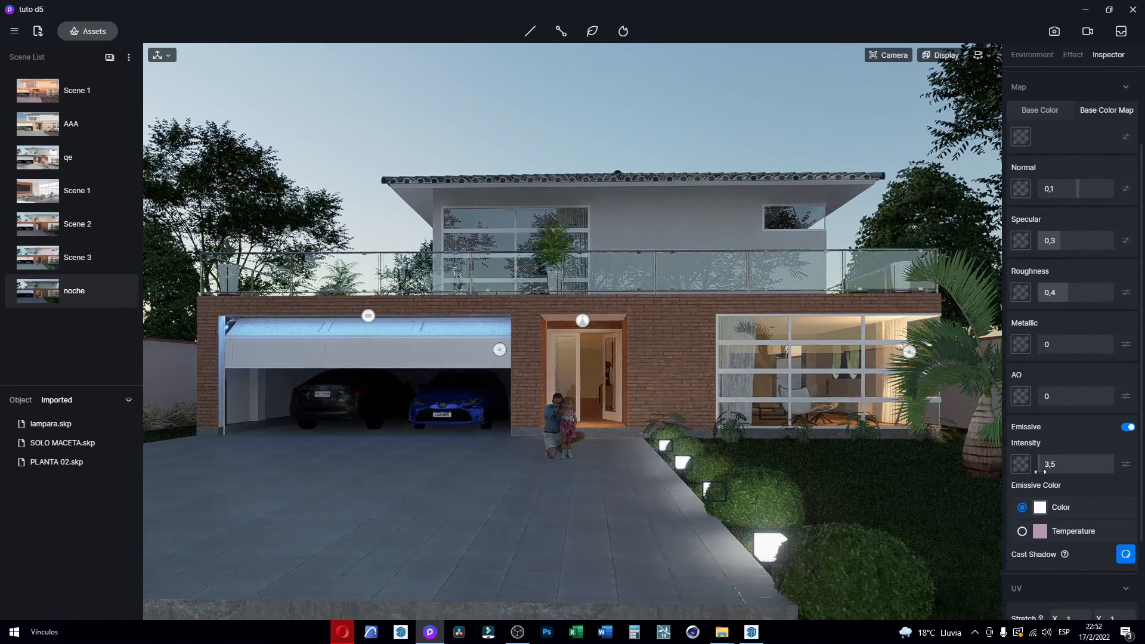
pyautogui.click(1054, 474)
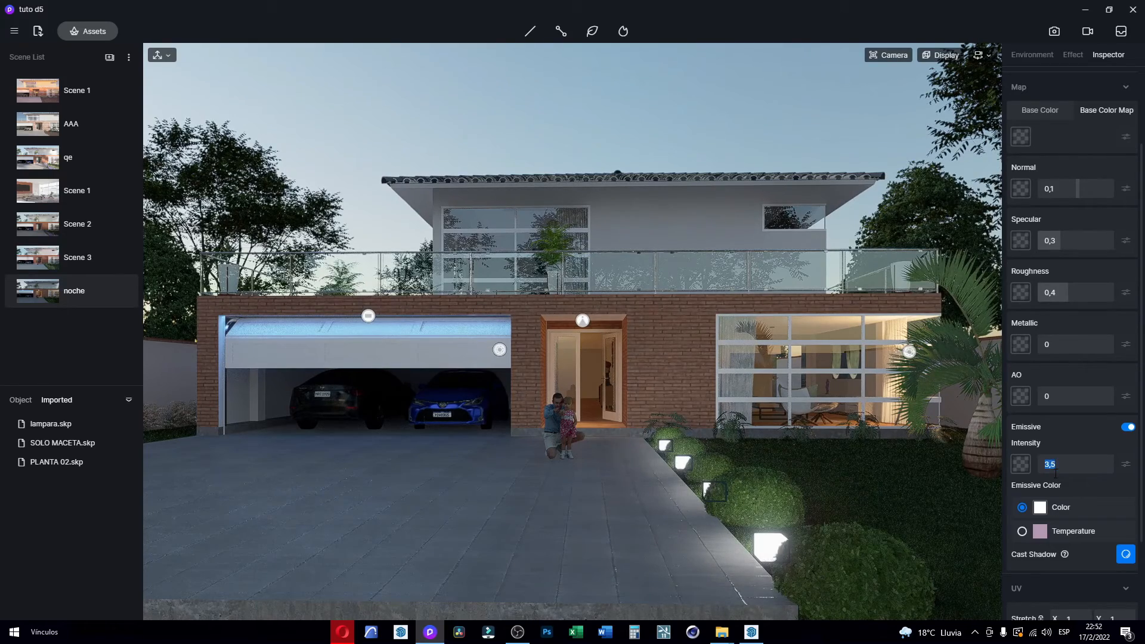
pyautogui.write('2.5')
pyautogui.press('Return')
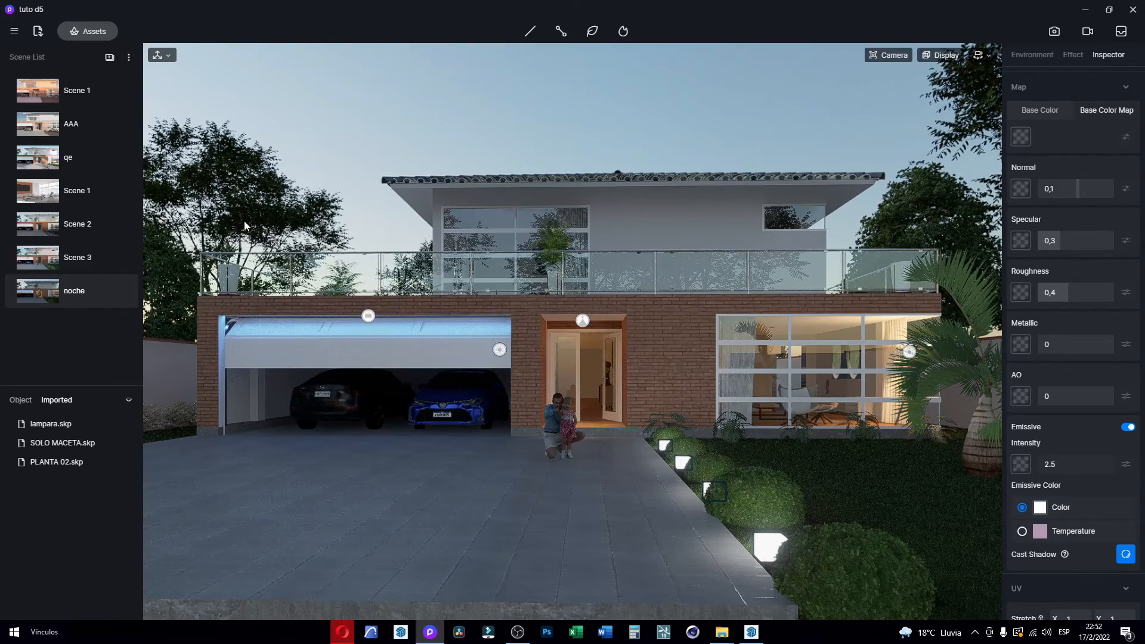
pyautogui.click(92, 285)
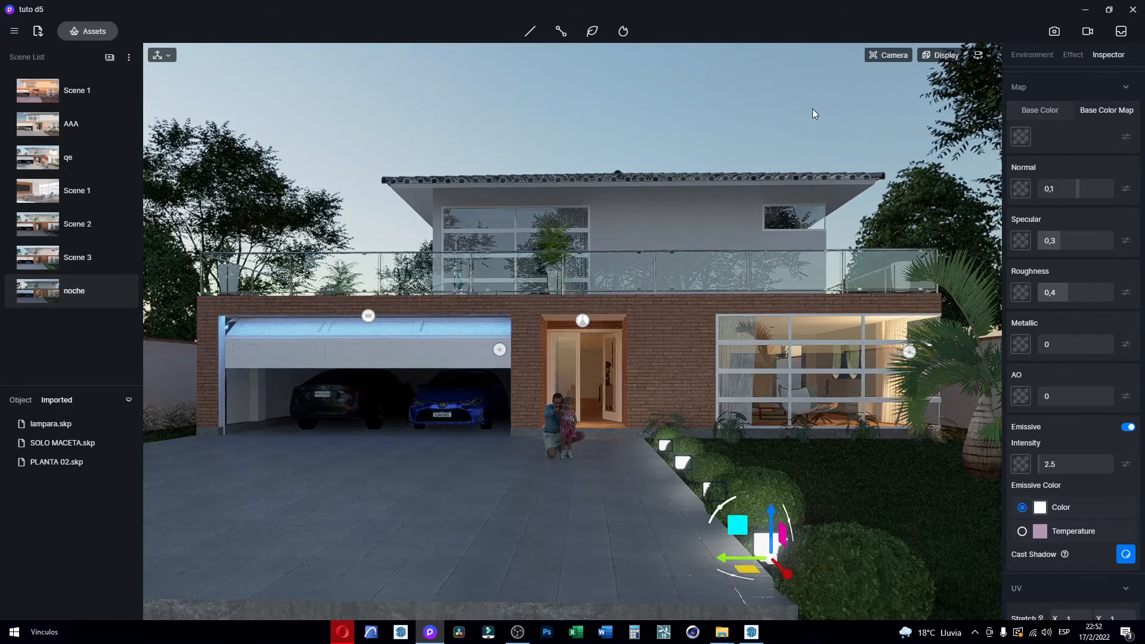
pyautogui.click(804, 107)
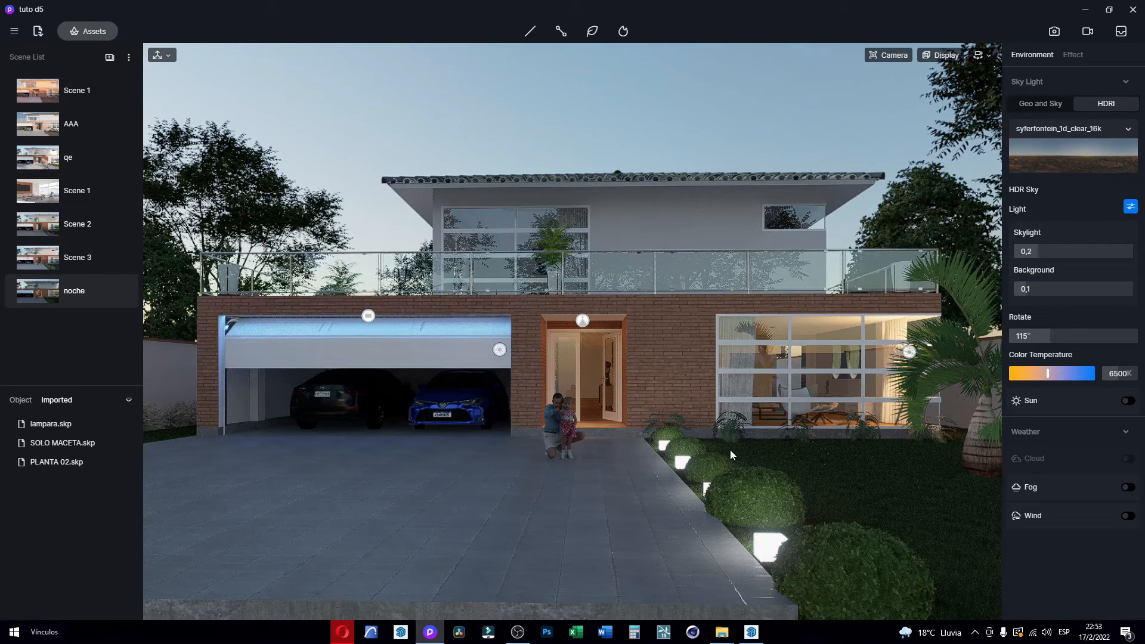
# Step: Enable the LUT effect for the scene and choose the Day Night preset
pyautogui.click(1073, 55)
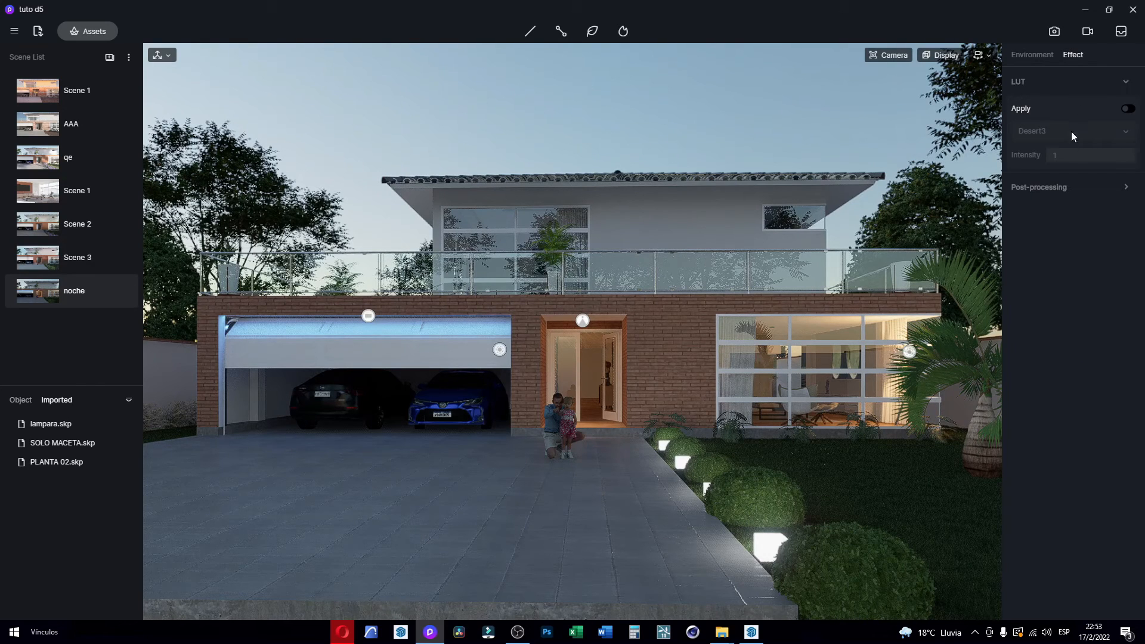
pyautogui.click(1039, 54)
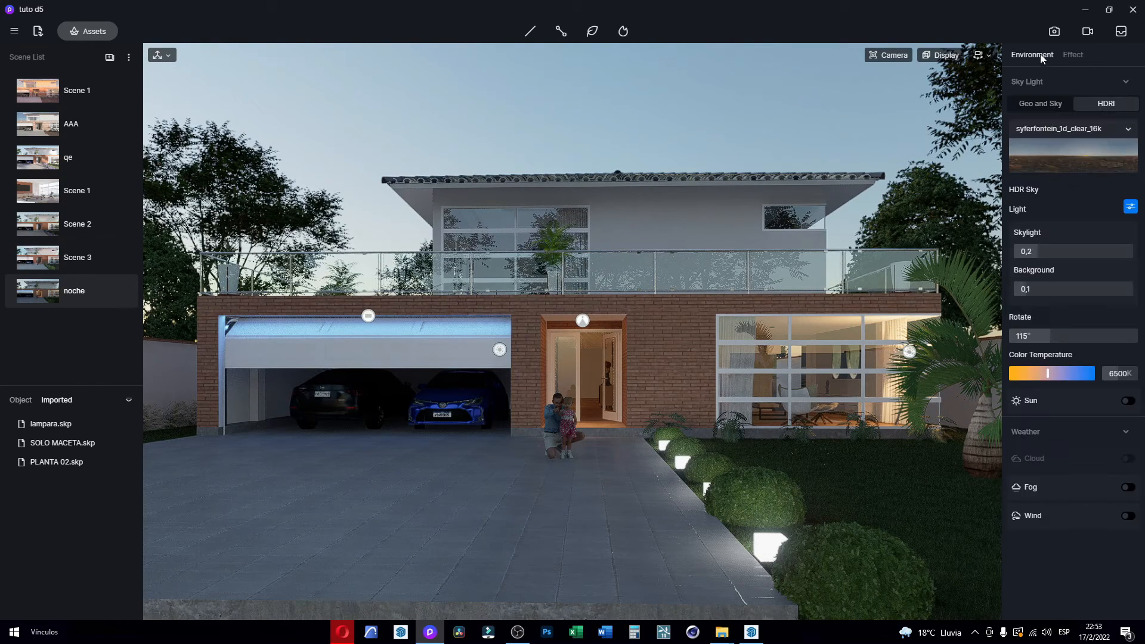
pyautogui.click(1071, 55)
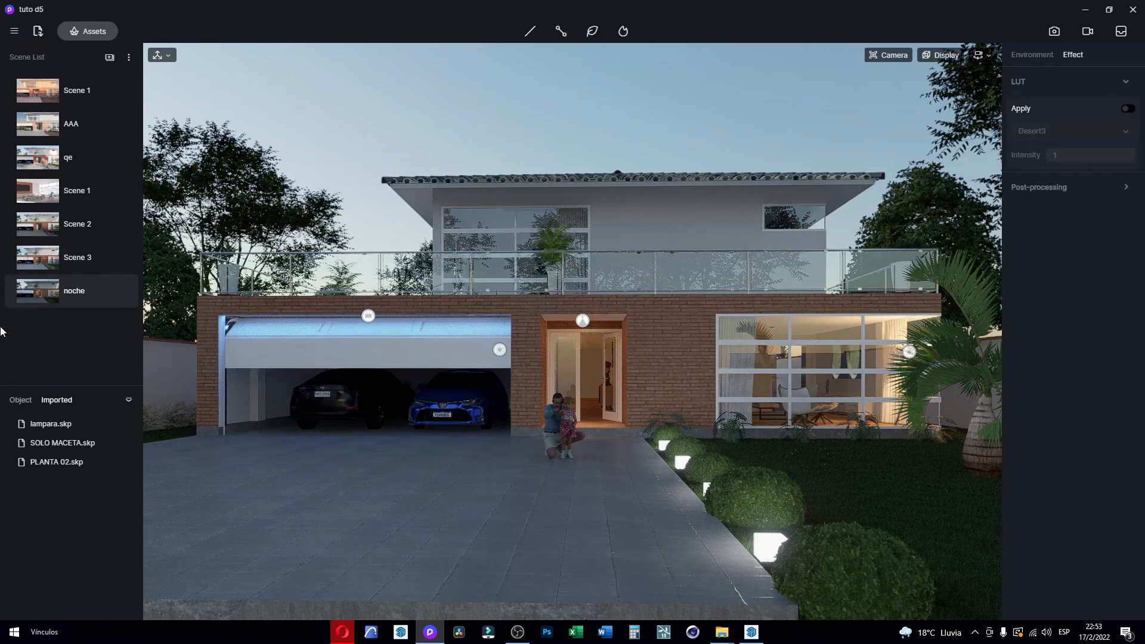
pyautogui.click(1046, 188)
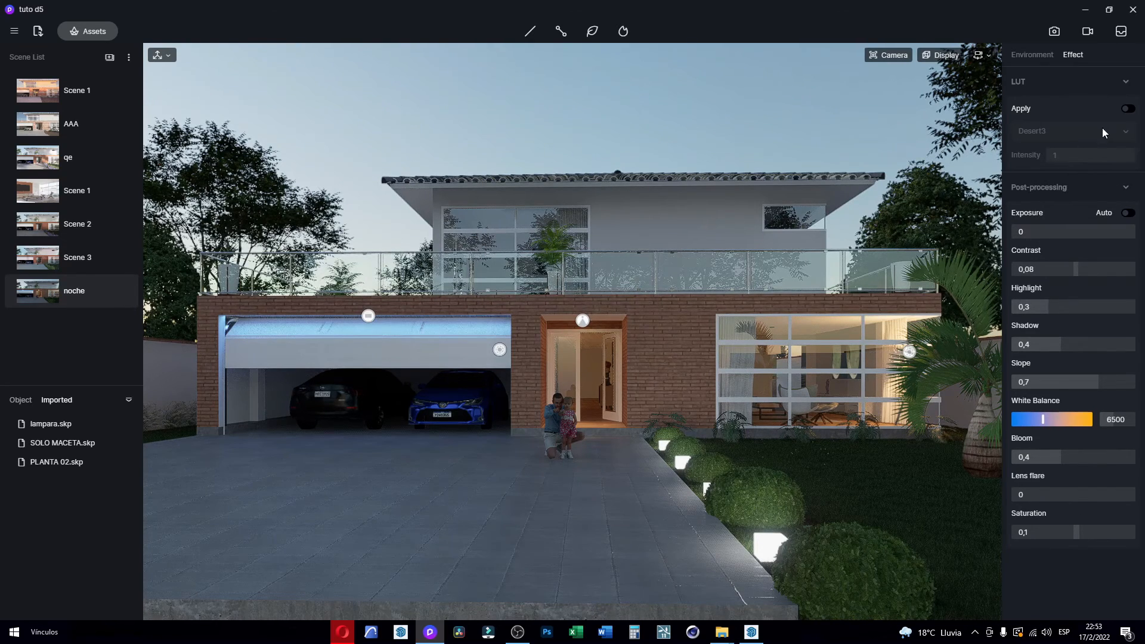
pyautogui.click(1126, 110)
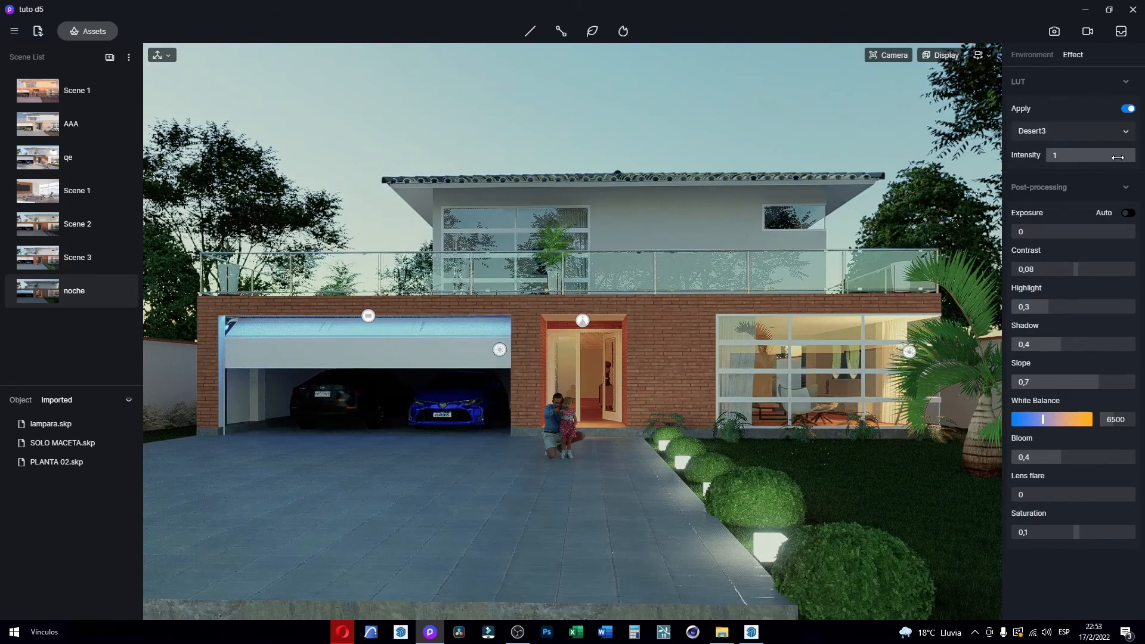
pyautogui.click(1081, 133)
pyautogui.click(1058, 218)
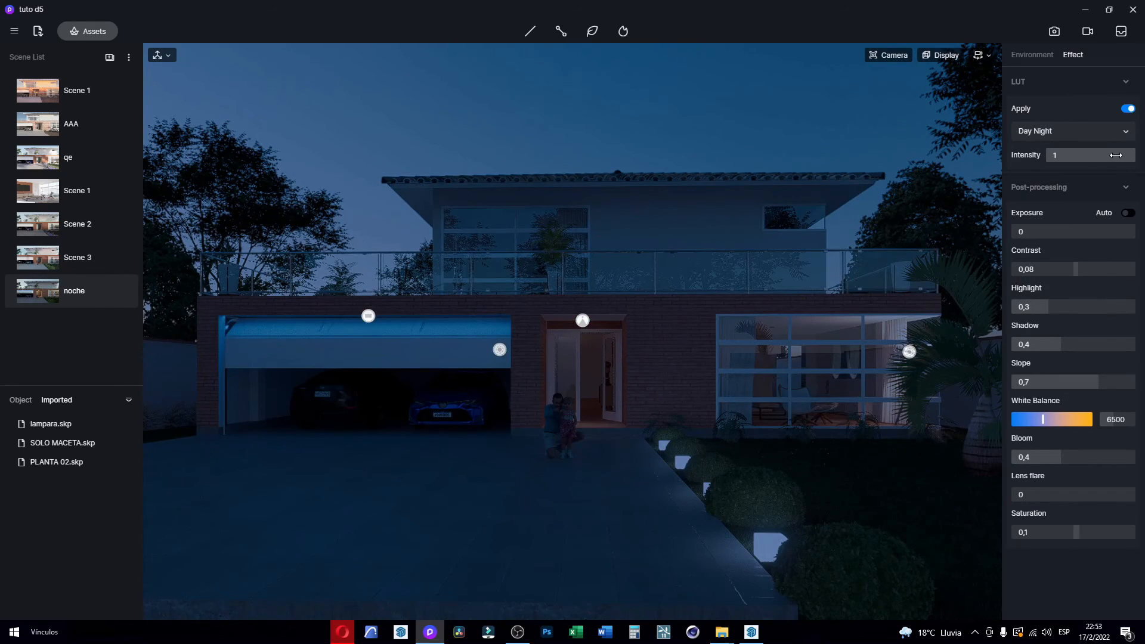
# Step: Set the Day Night LUT intensity to 0.4 and slightly reduce the post-processing bloom
pyautogui.moveTo(1116, 155); pyautogui.dragTo(1092, 155)
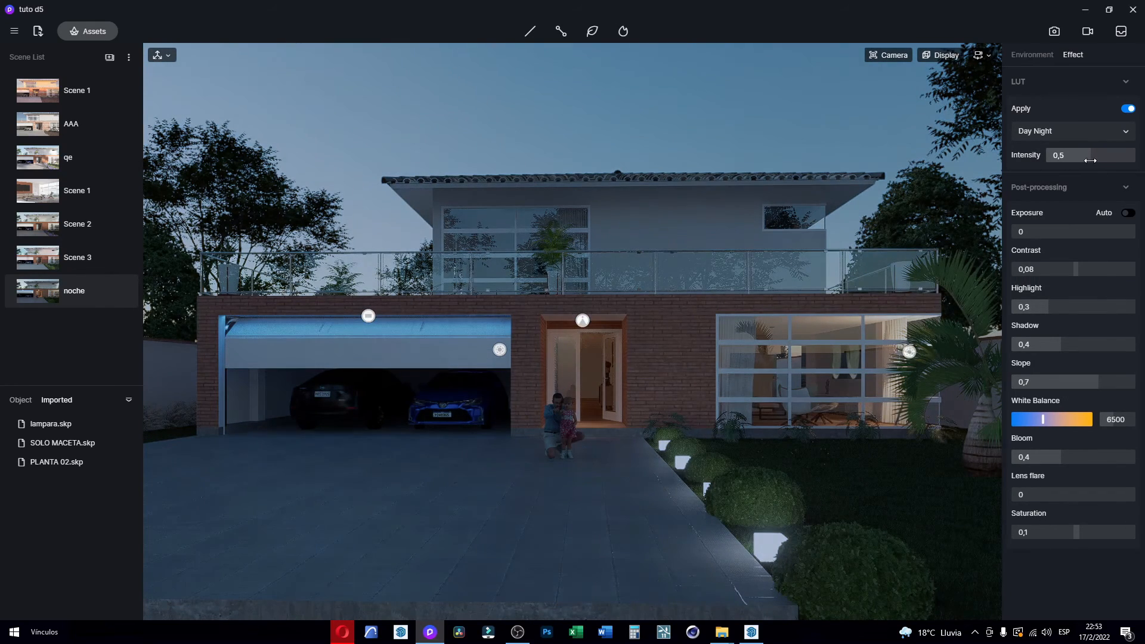
pyautogui.moveTo(1090, 161); pyautogui.dragTo(1078, 162)
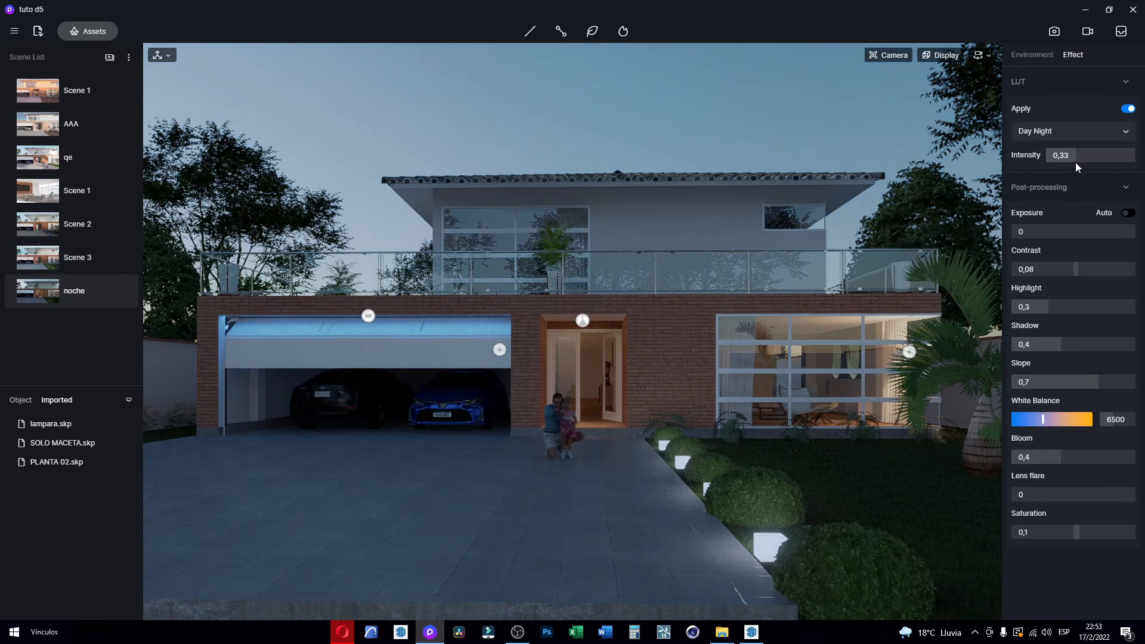
pyautogui.moveTo(1074, 161); pyautogui.dragTo(1073, 161)
pyautogui.moveTo(1076, 159); pyautogui.dragTo(1082, 158)
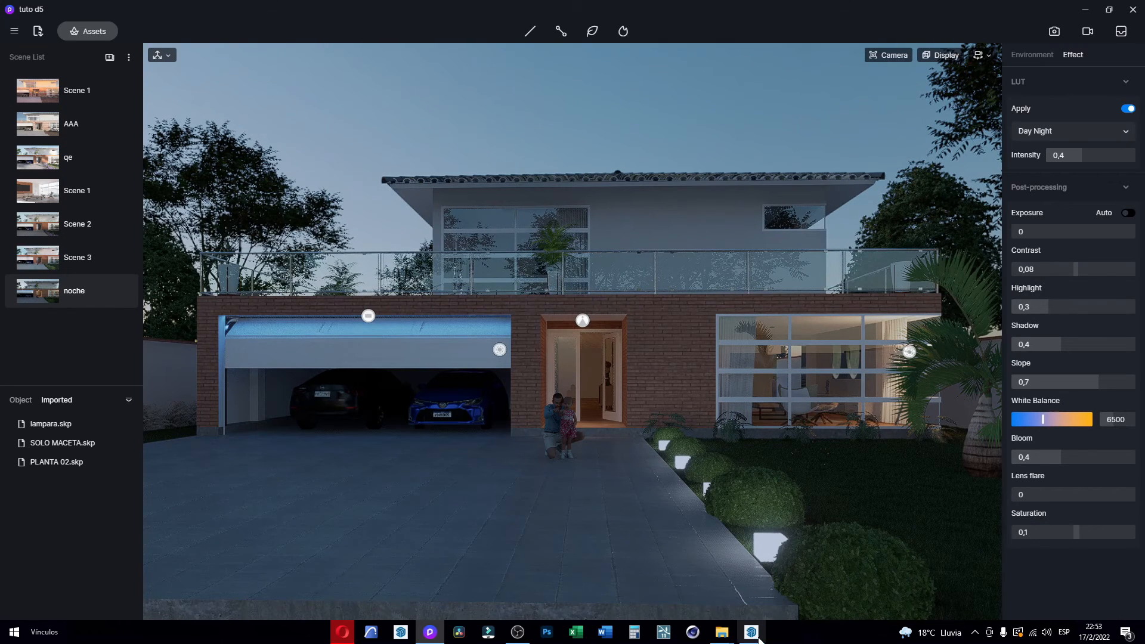
pyautogui.moveTo(1058, 457); pyautogui.dragTo(1044, 457)
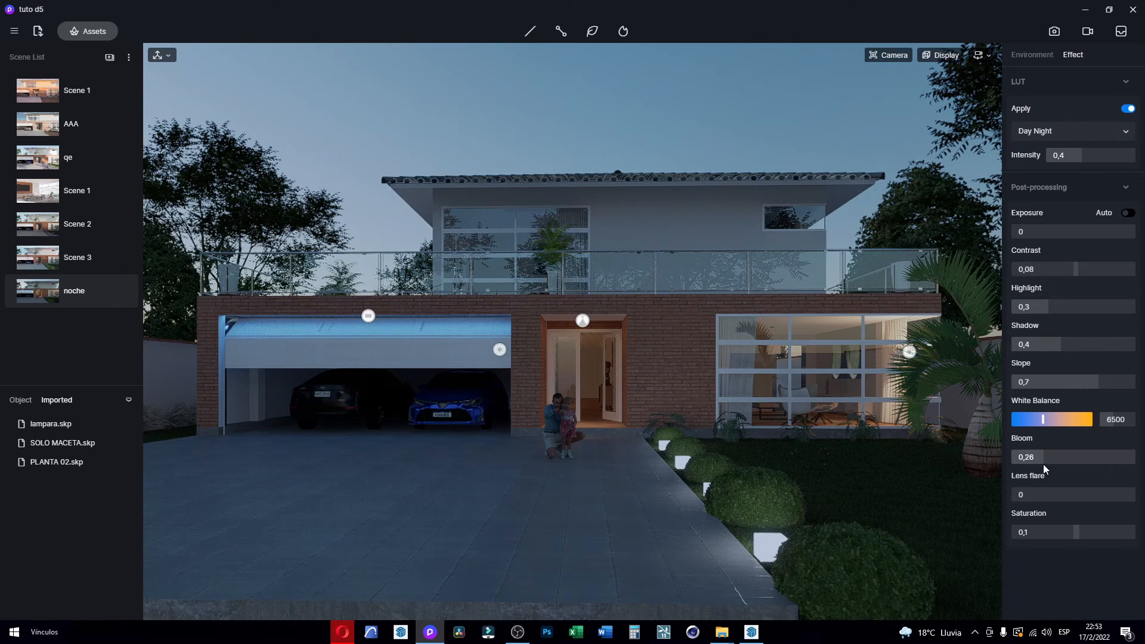
pyautogui.moveTo(1044, 458); pyautogui.dragTo(1048, 461)
# Step: Set up a still image render with a 16:9 aspect ratio and a custom width of 4096
pyautogui.click(1054, 33)
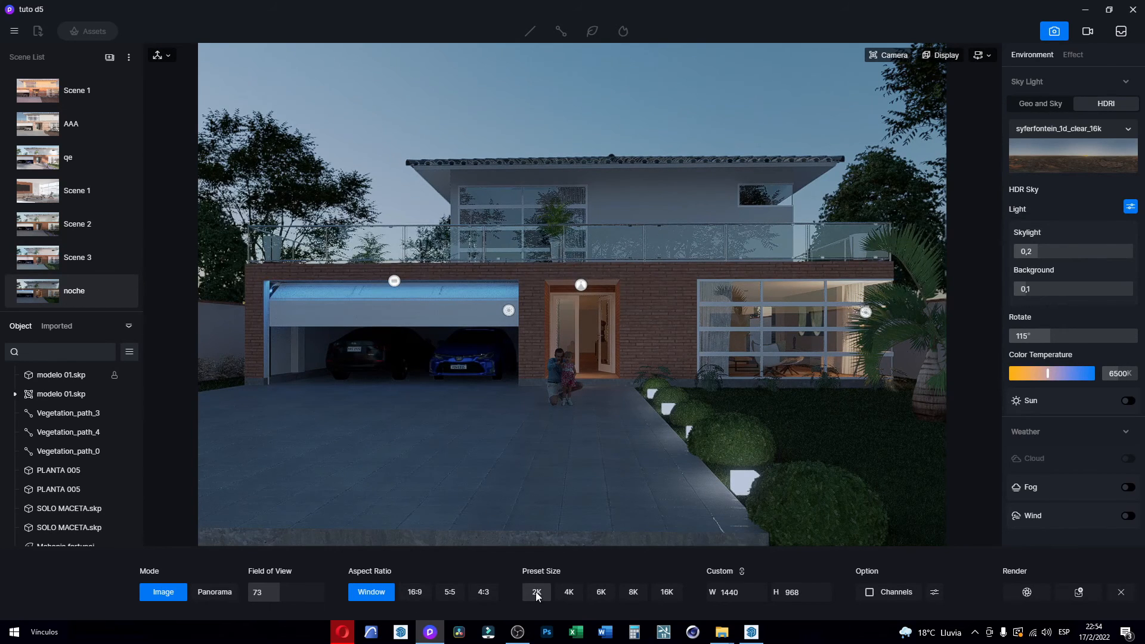
pyautogui.click(570, 592)
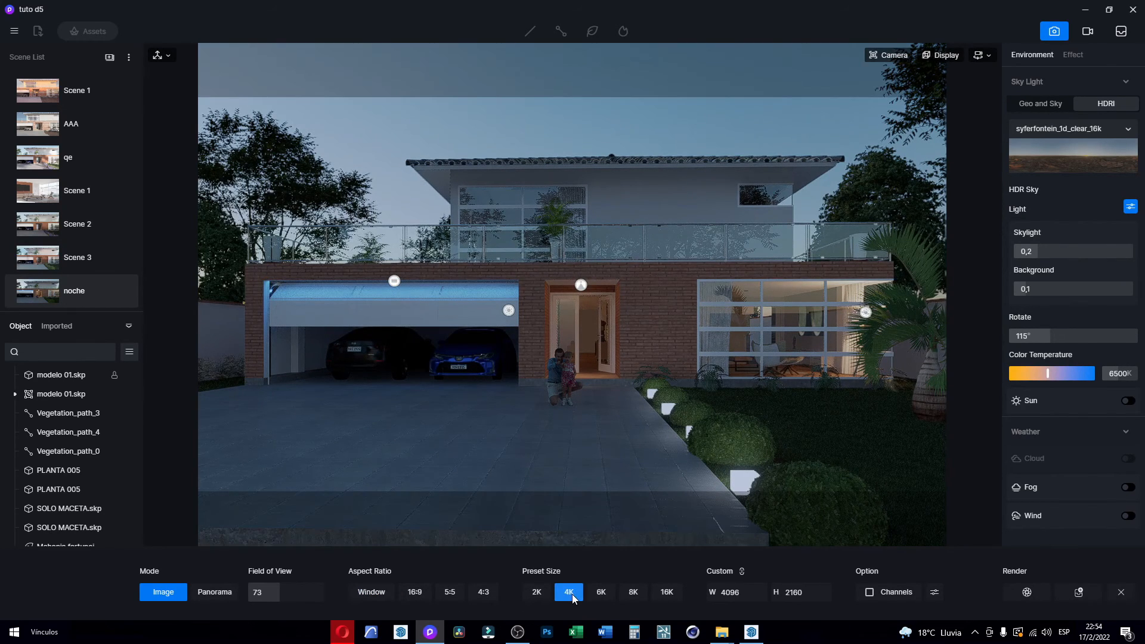
pyautogui.click(414, 592)
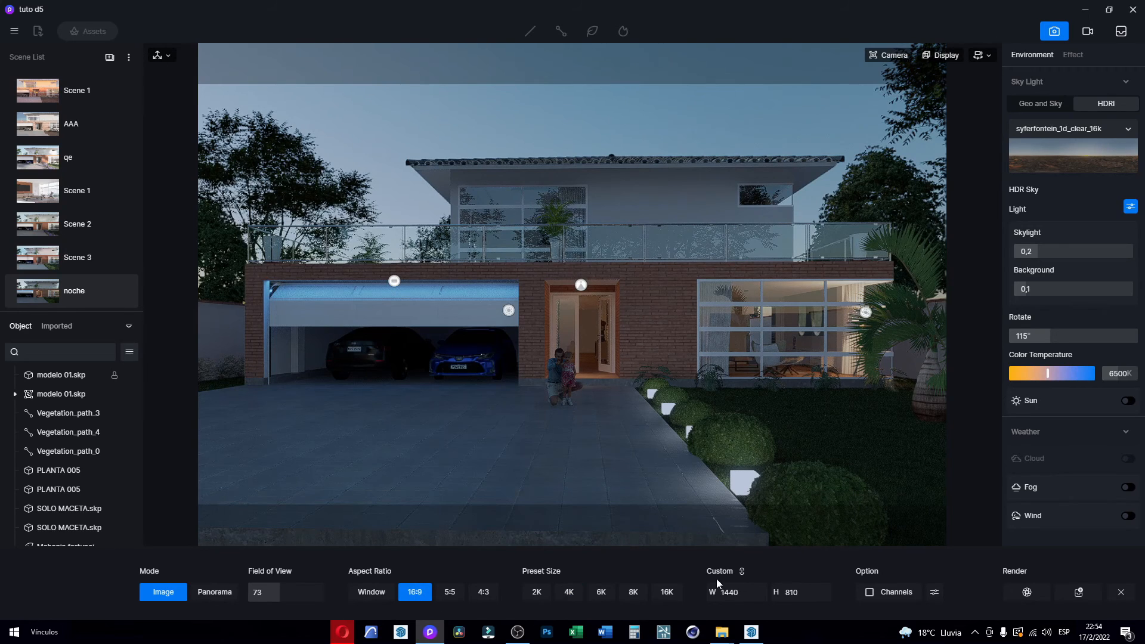
pyautogui.click(737, 598)
pyautogui.write('4096')
pyautogui.click(826, 595)
# Step: Enable all the channel outputs, from Sky Mask to Transparent, and render the image as final noche.png
pyautogui.click(869, 593)
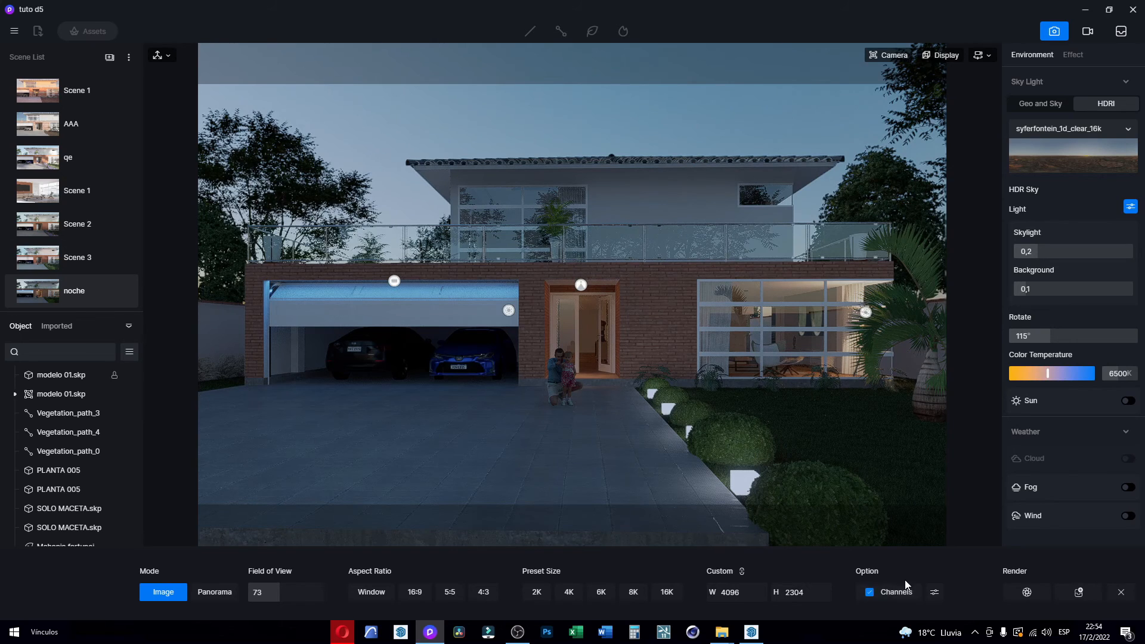
pyautogui.click(935, 593)
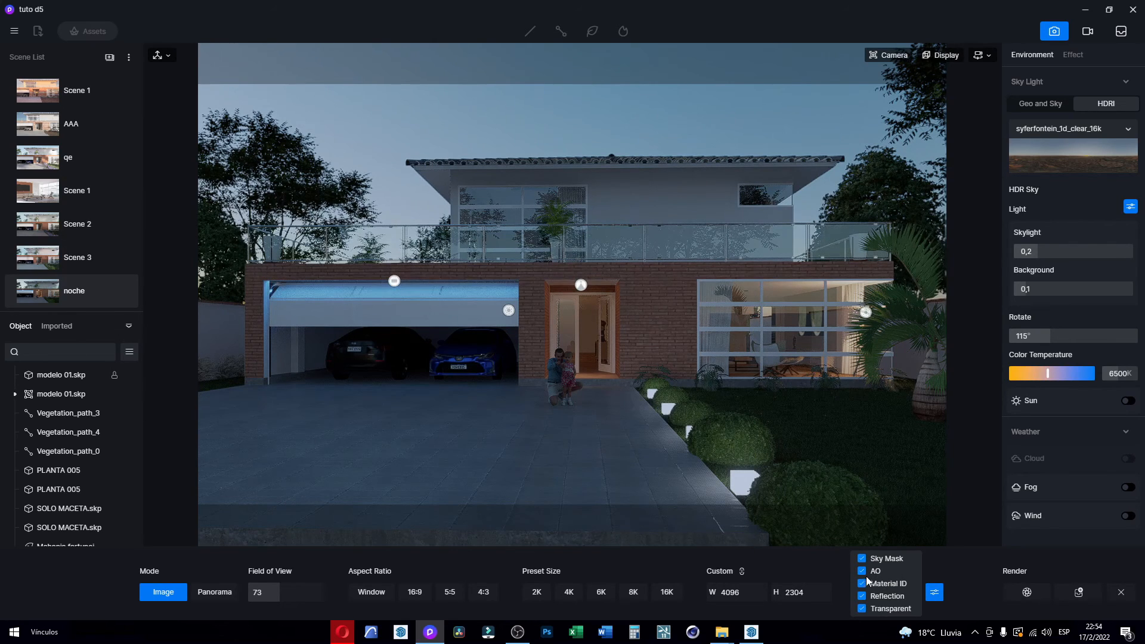
pyautogui.click(934, 592)
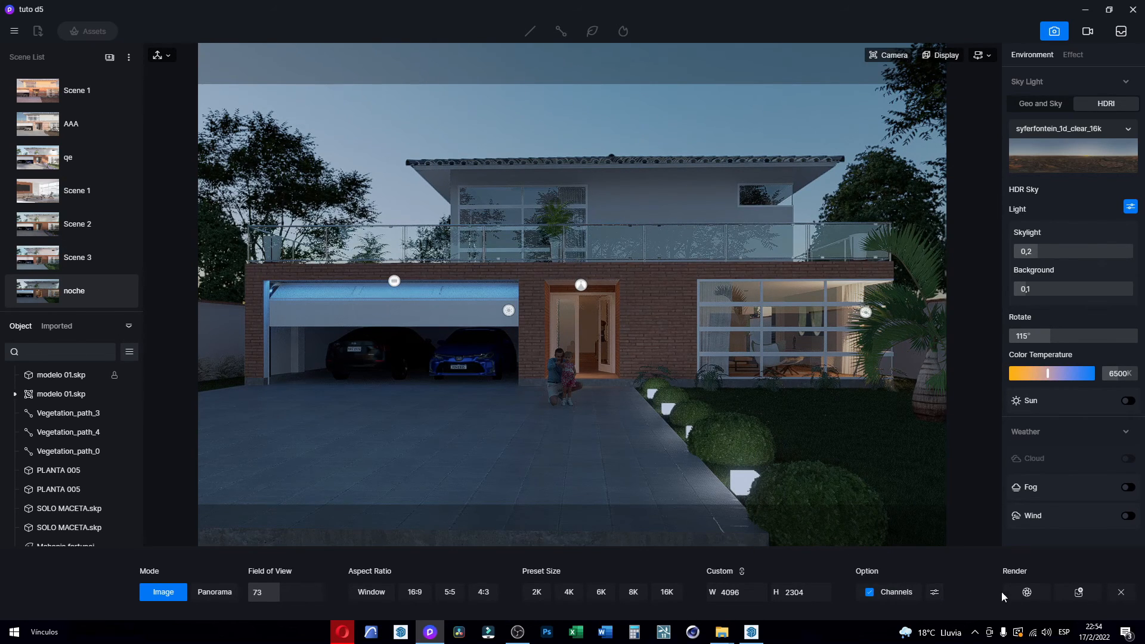
pyautogui.click(1025, 588)
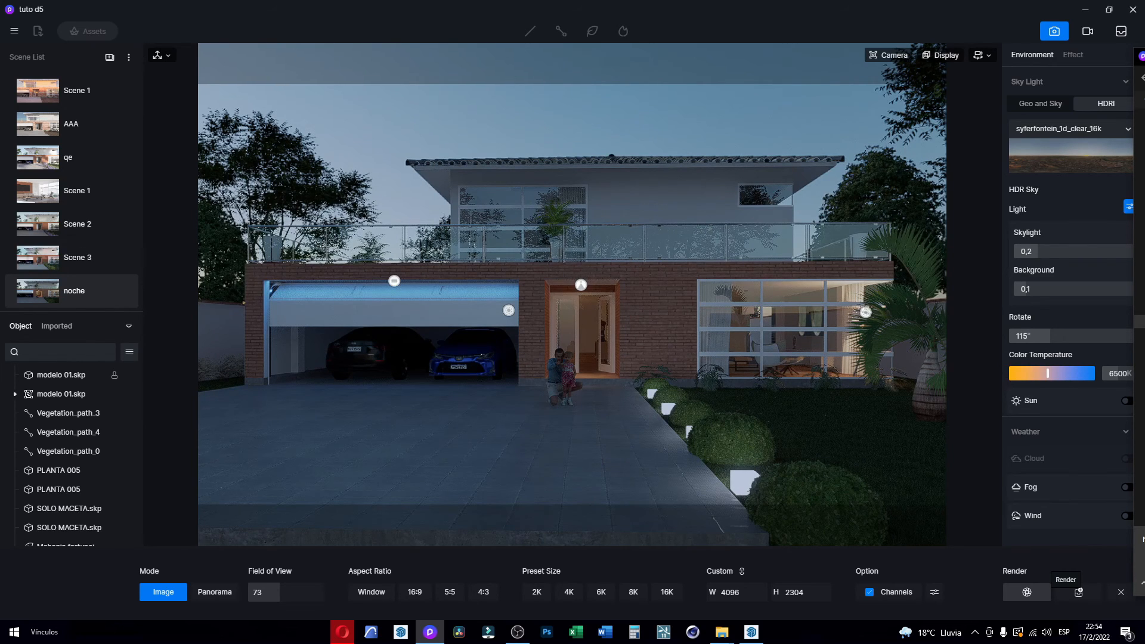
pyautogui.press('Return')
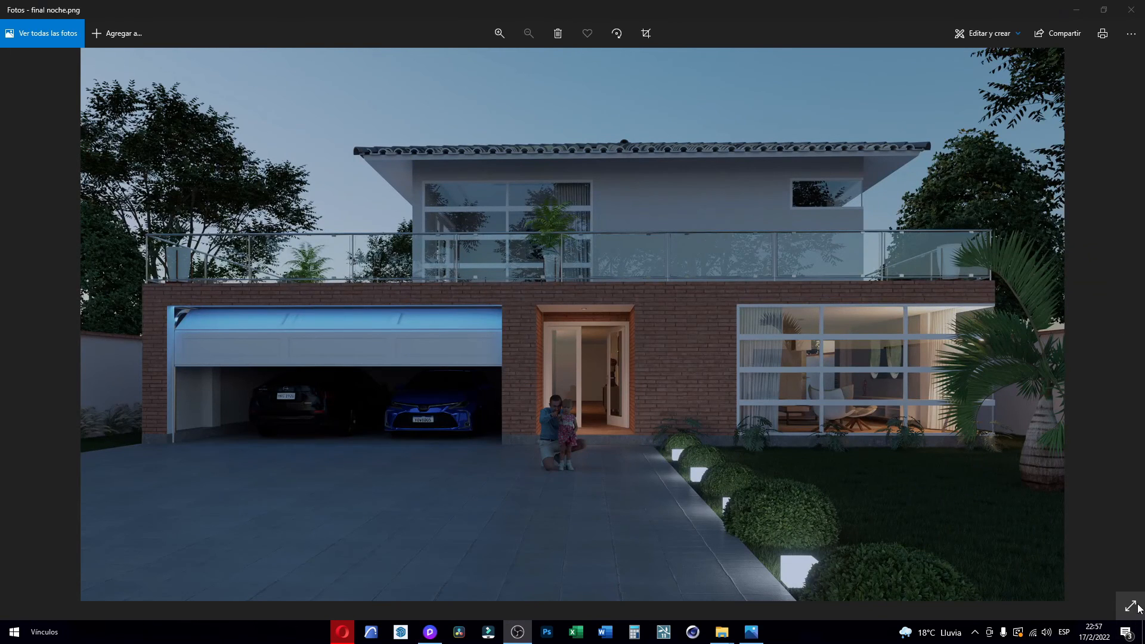
# Step: View the final noche render in full screen and browse forward through its rendered channel images, including AO, reflection and transparency
pyautogui.click(1137, 606)
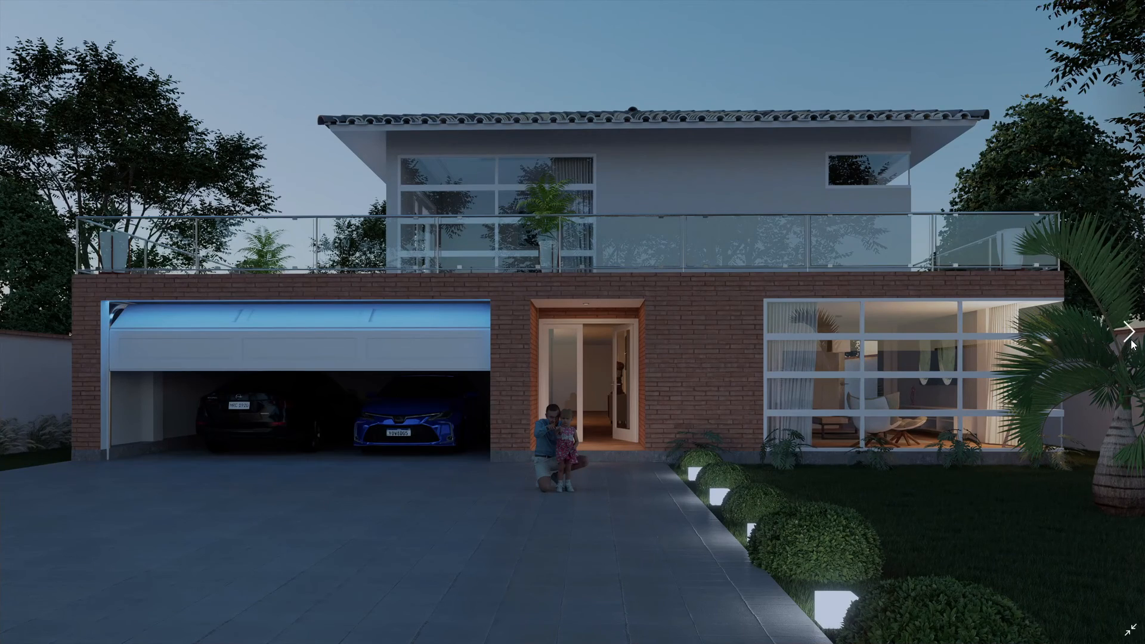
pyautogui.click(1128, 334)
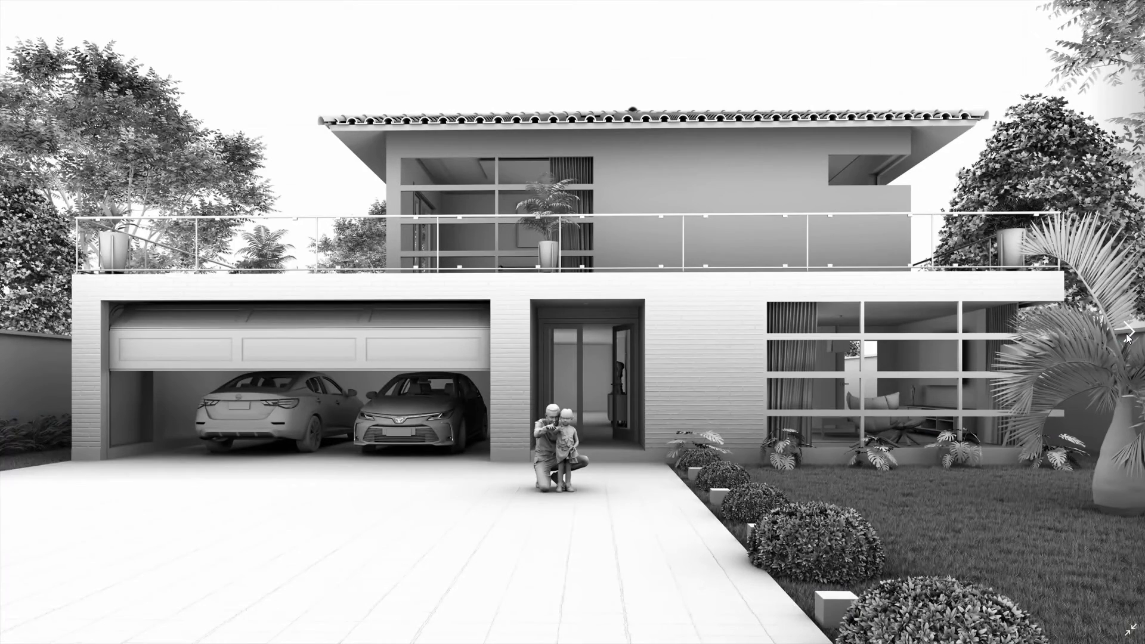
pyautogui.click(1128, 334)
pyautogui.click(1128, 334)
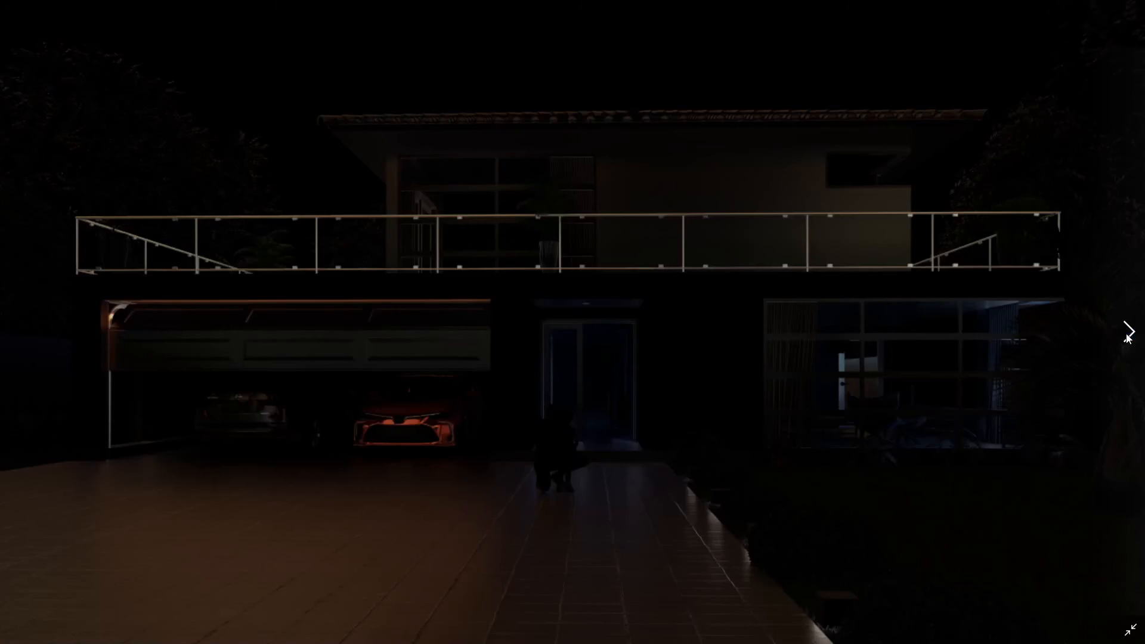
pyautogui.click(1128, 333)
pyautogui.click(1128, 334)
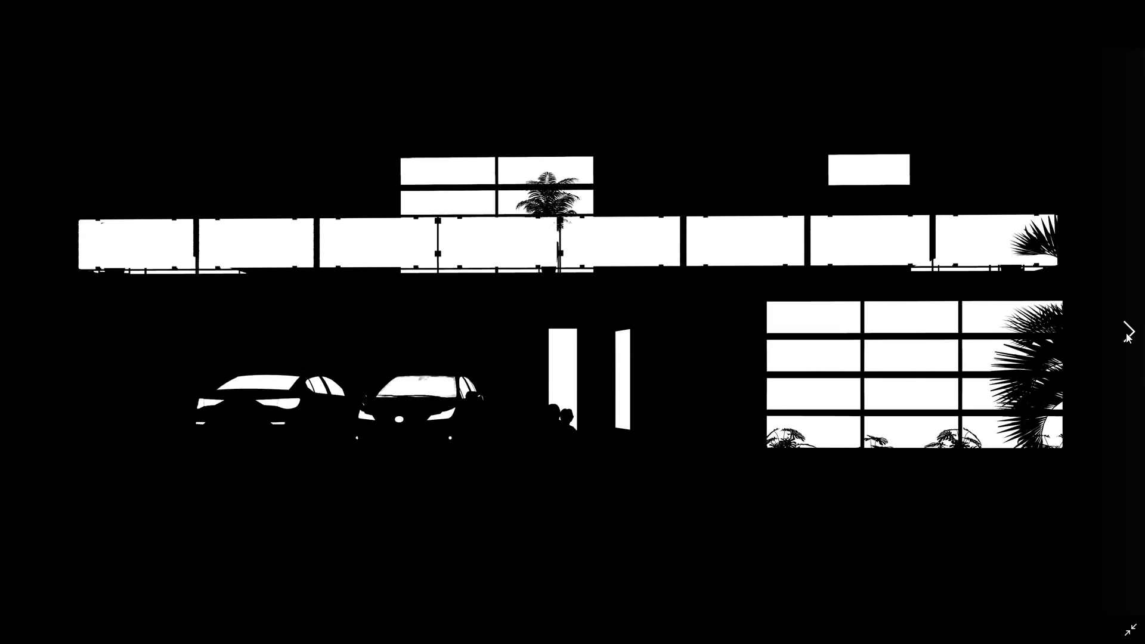
pyautogui.click(1128, 334)
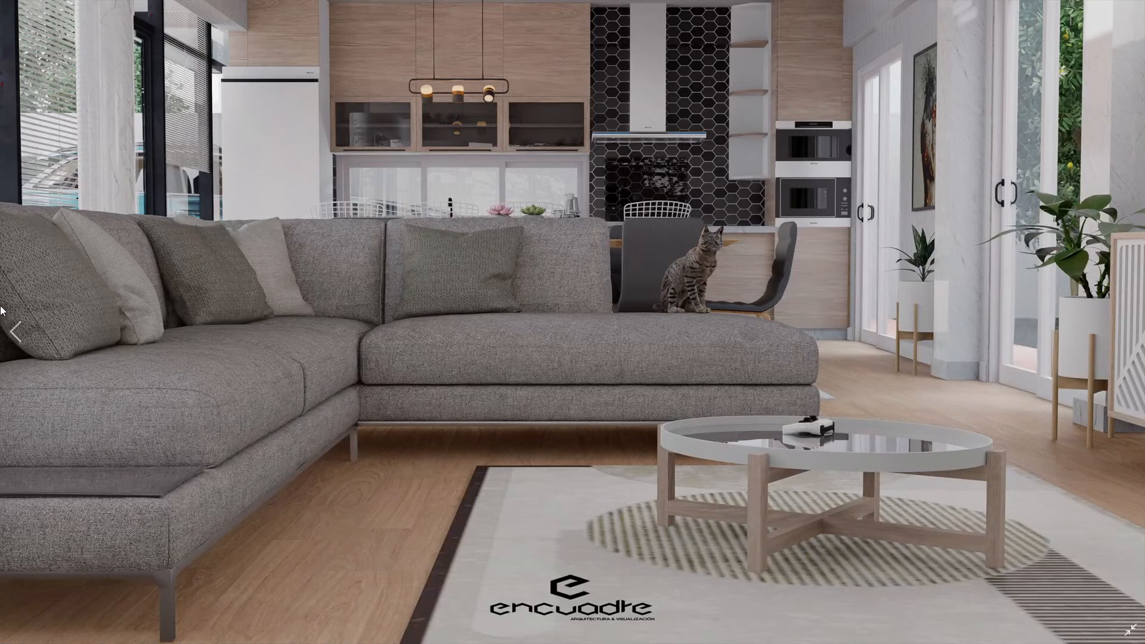
# Step: Browse back through the channel images to the final noche render and minimize the photo viewer to return to D5 Render
pyautogui.click(24, 331)
pyautogui.click(26, 331)
pyautogui.click(26, 332)
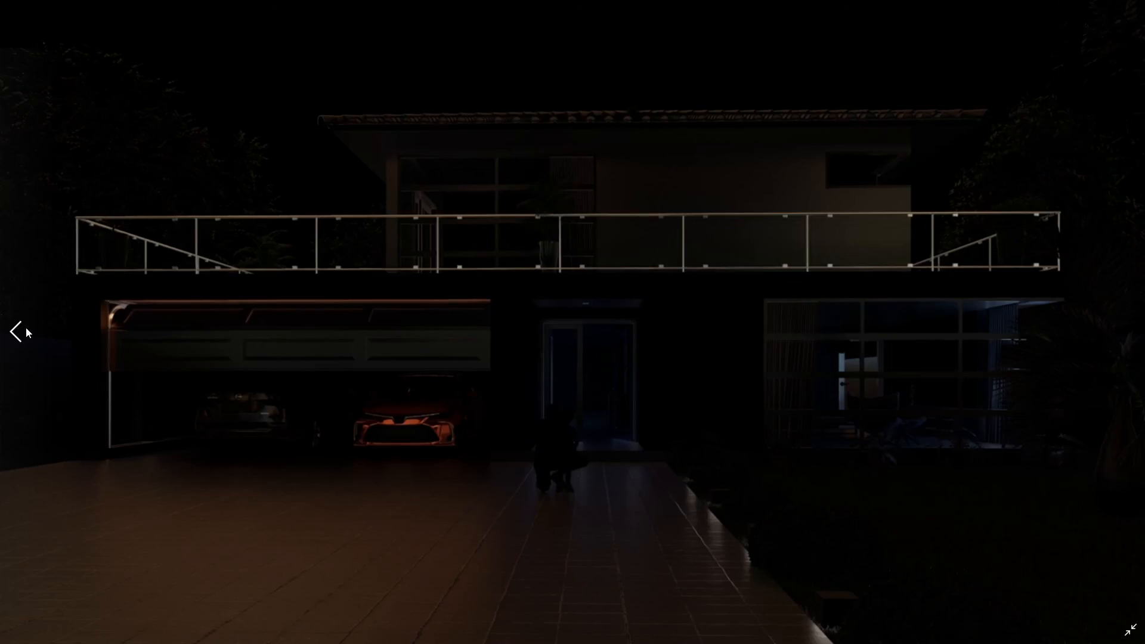
pyautogui.click(26, 332)
pyautogui.click(27, 332)
pyautogui.click(15, 332)
pyautogui.click(15, 332)
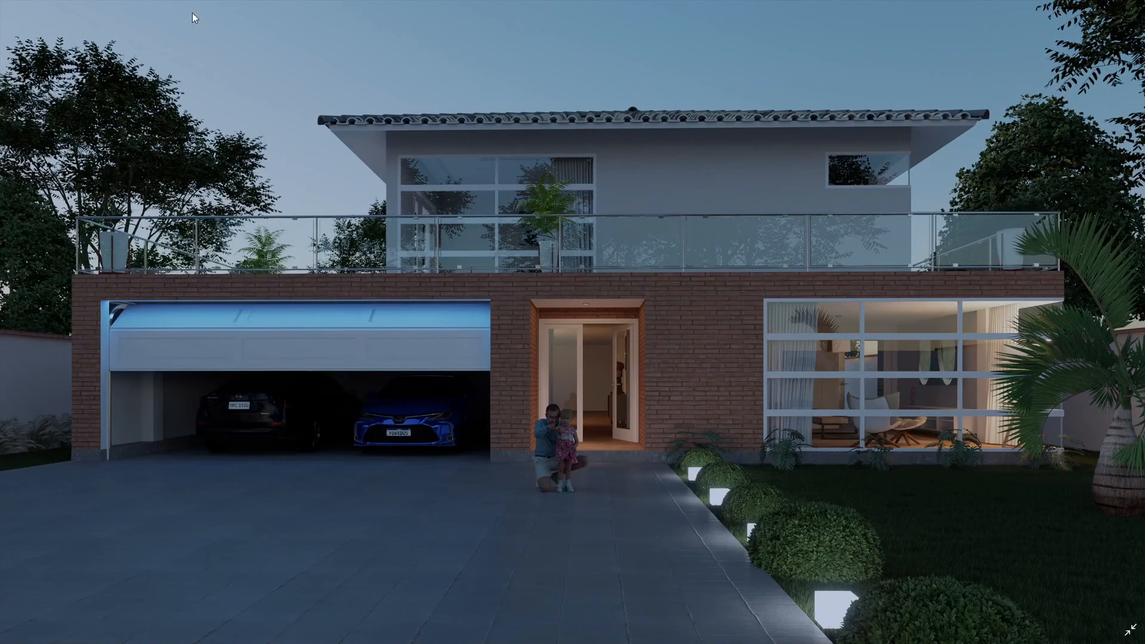
pyautogui.press('Escape')
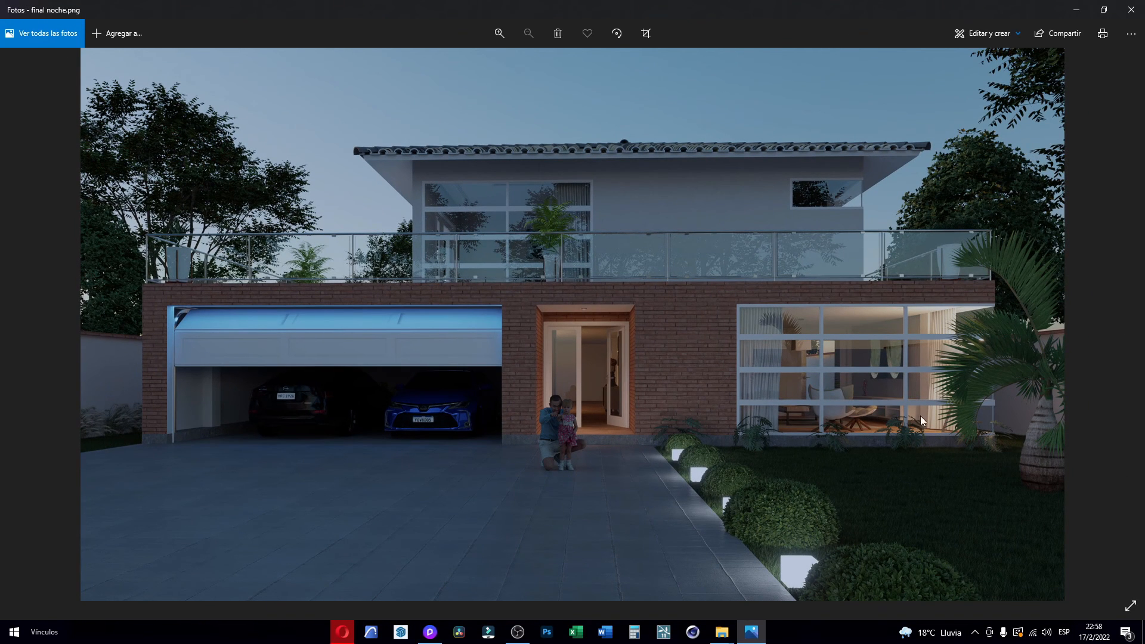
pyautogui.click(1077, 11)
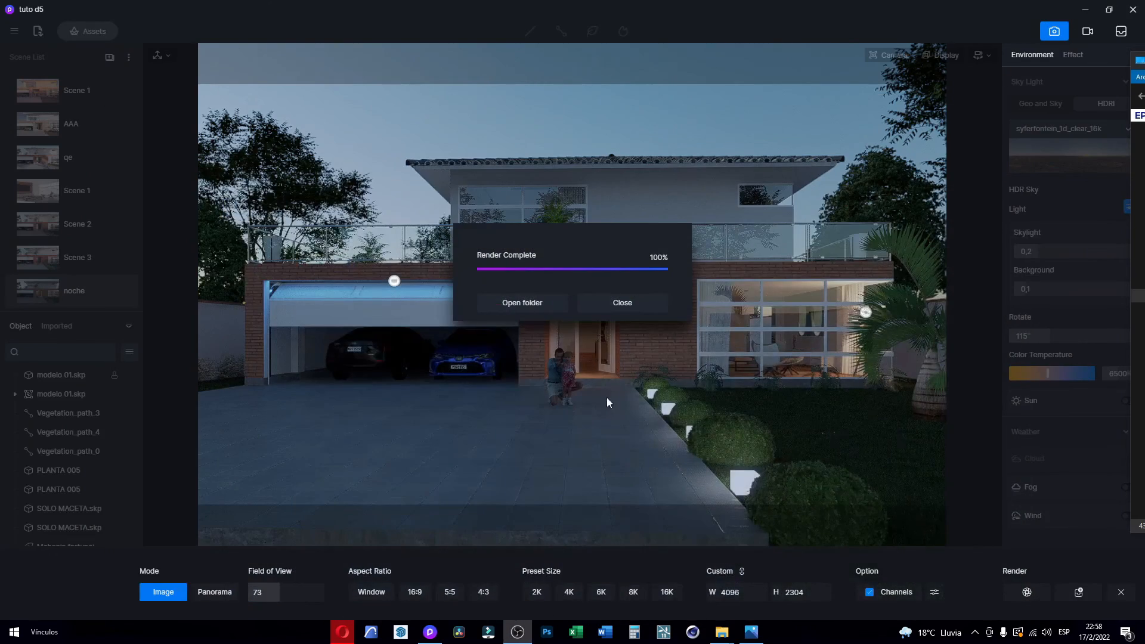